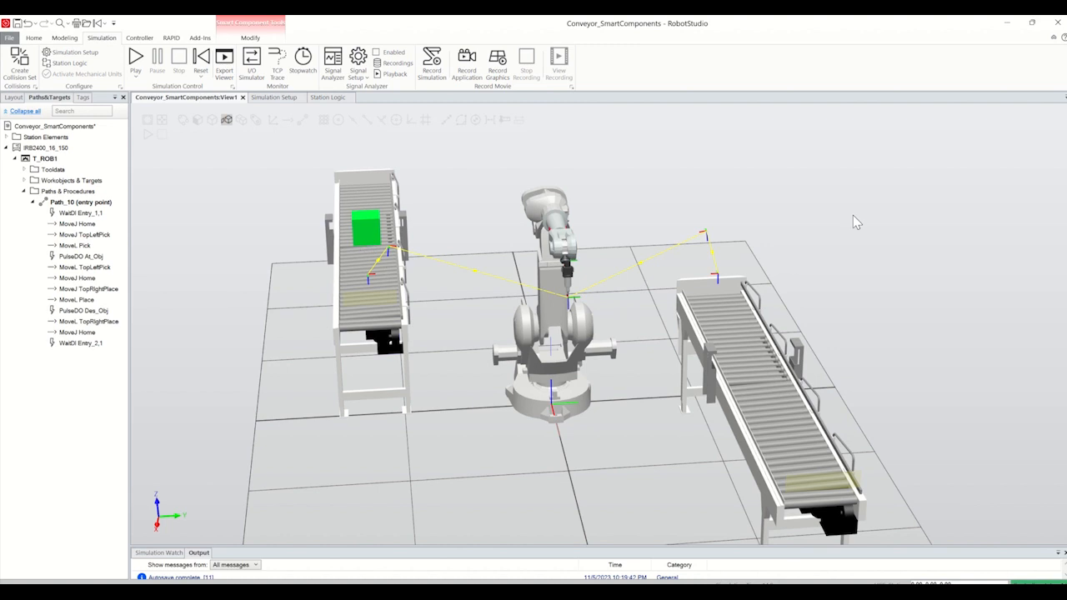
# - Create the project Conveyor_SmartComponents2 with a new virtual controller for the IRB 2400 20kg 1.55m robot
pyautogui.click(1007, 31)
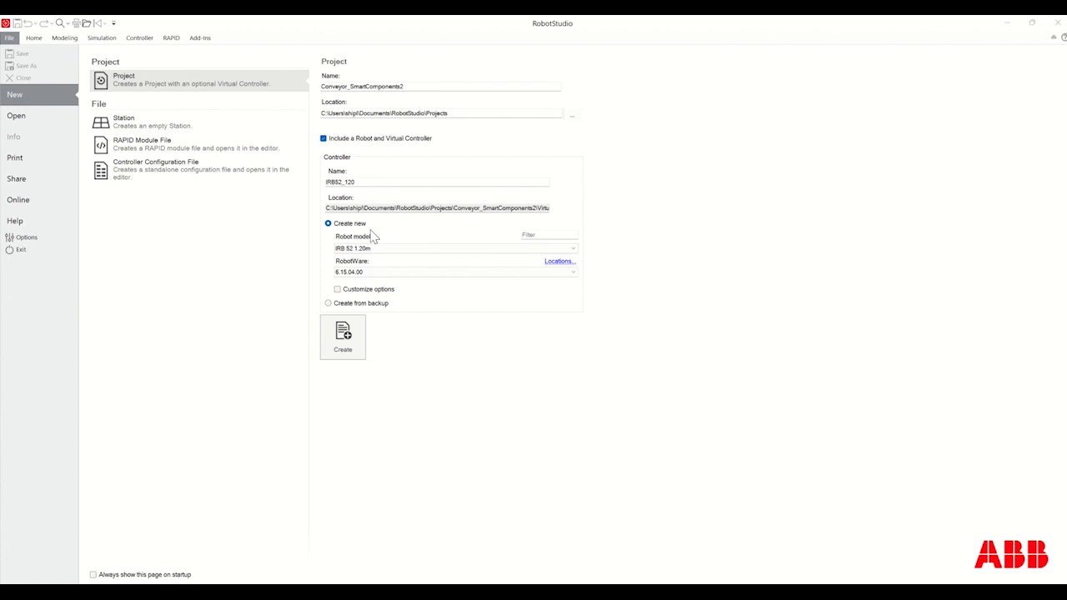
pyautogui.click(377, 248)
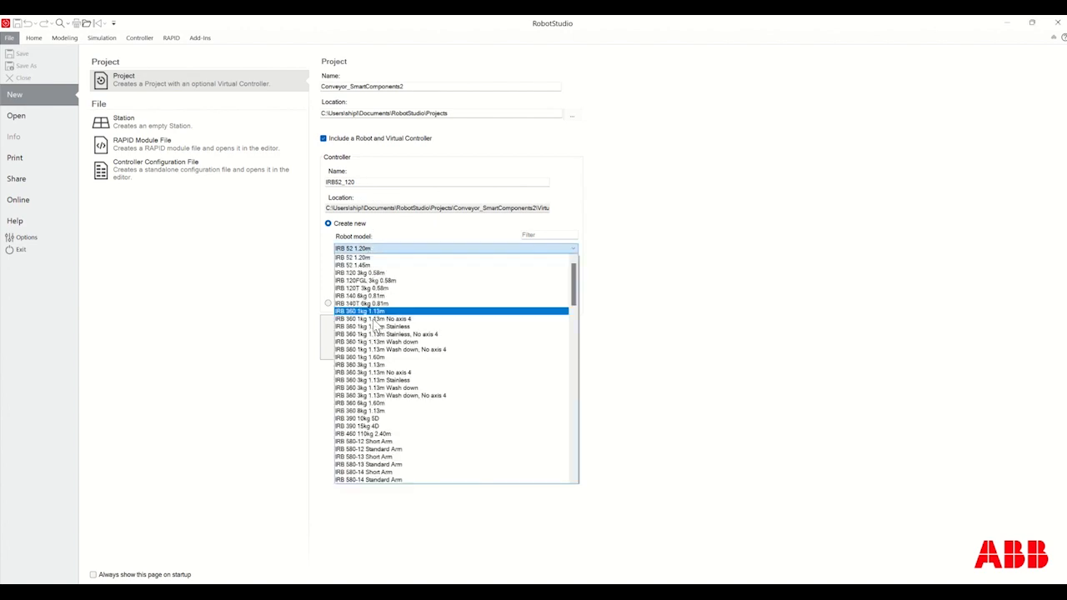
pyautogui.scroll(-6, 390, 408)
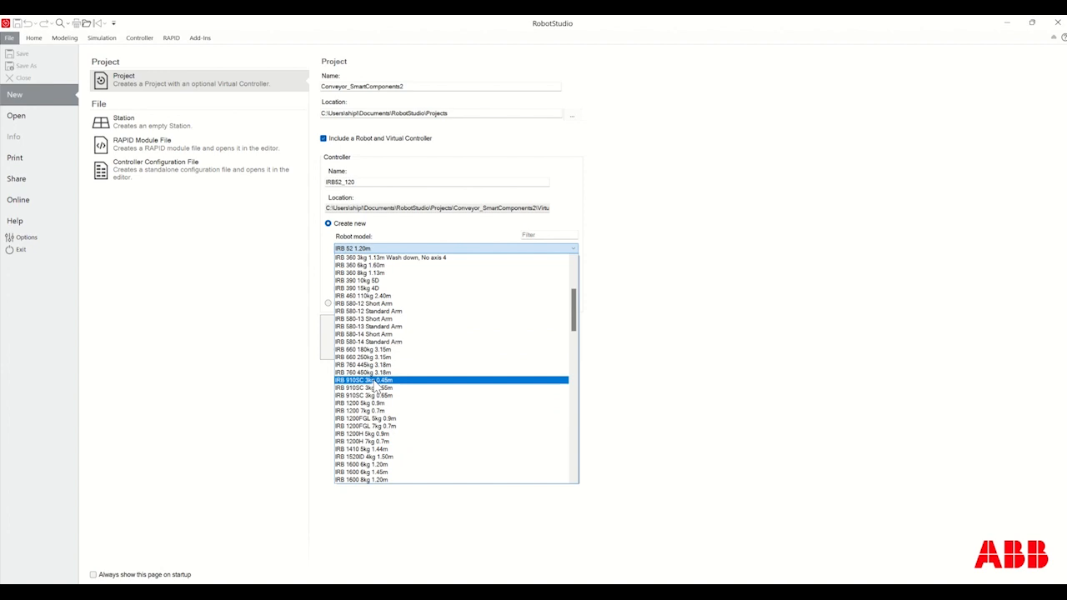
pyautogui.scroll(-3, 391, 392)
pyautogui.scroll(-2, 393, 400)
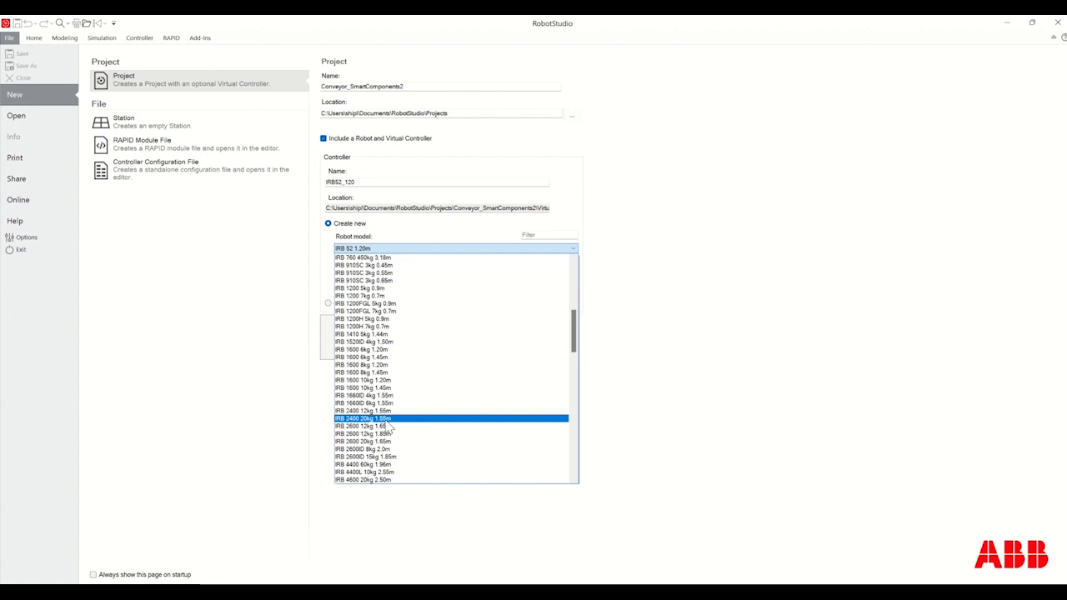
pyautogui.click(389, 420)
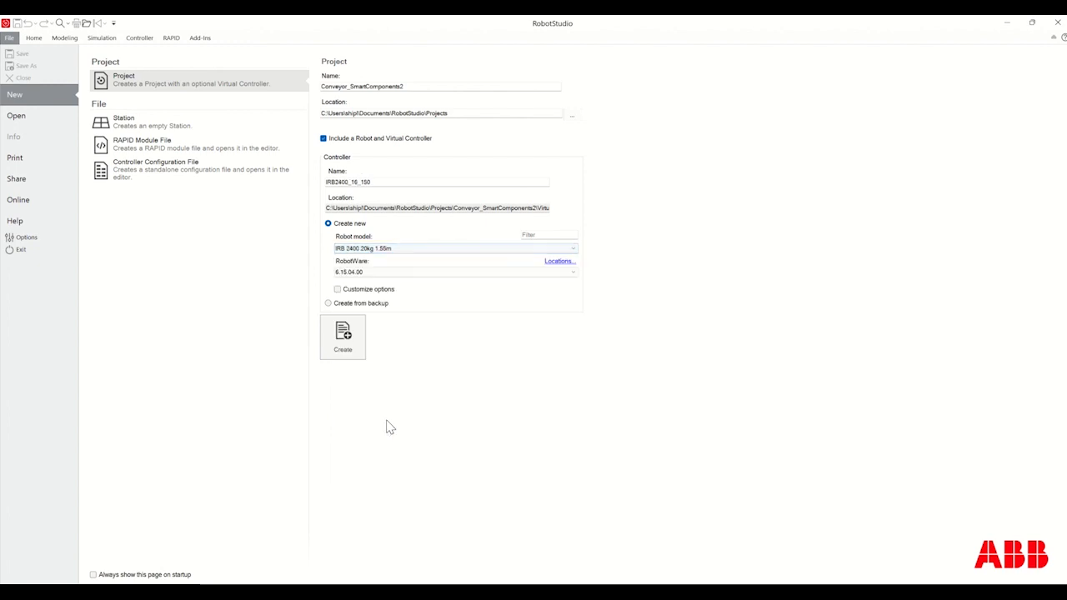
pyautogui.click(348, 349)
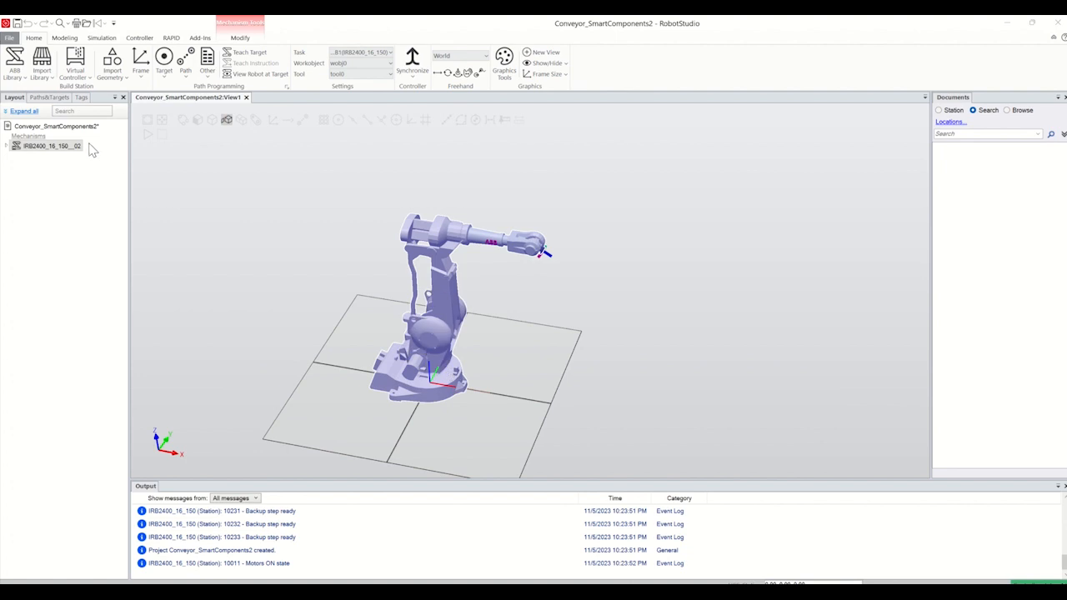
# - Add the 709-1 DeviceNet Master/Slave option to the IRB2400_16_150 controller, resetting and restarting it to apply the change
pyautogui.click(143, 39)
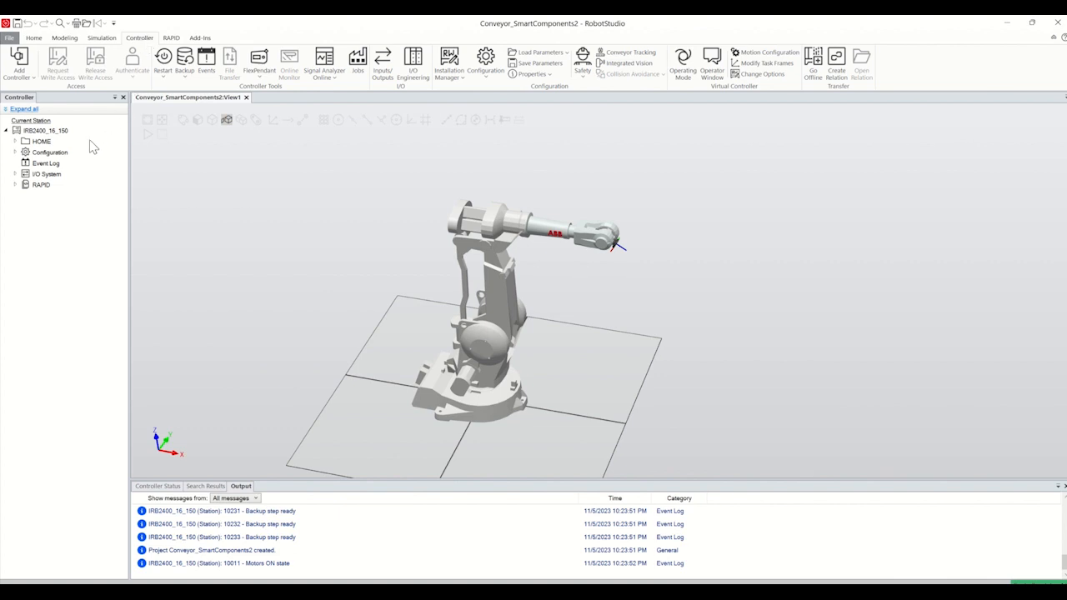
pyautogui.rightClick(62, 154)
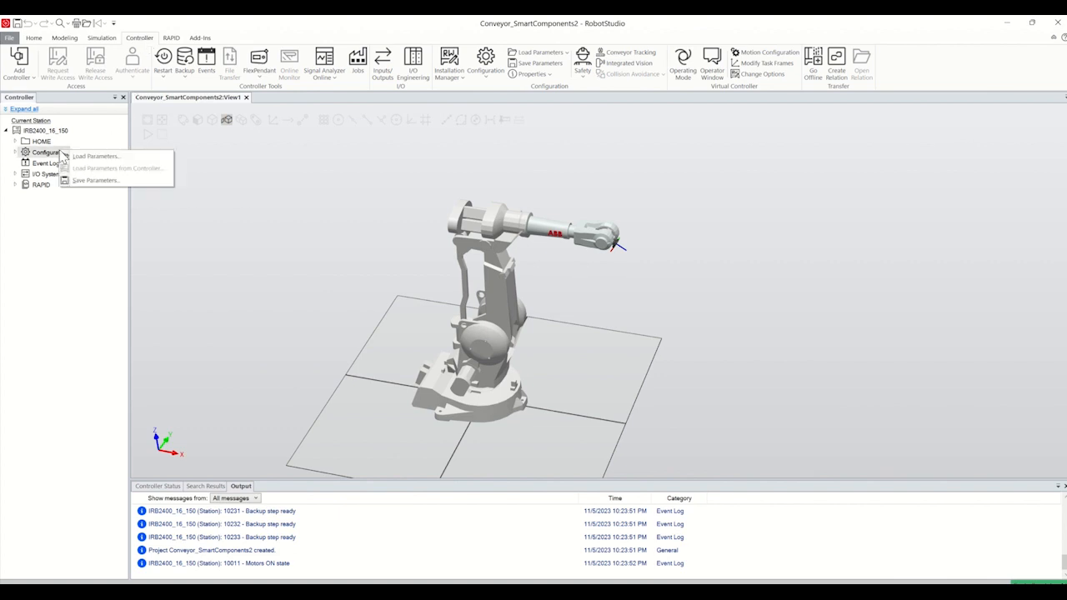
pyautogui.rightClick(46, 131)
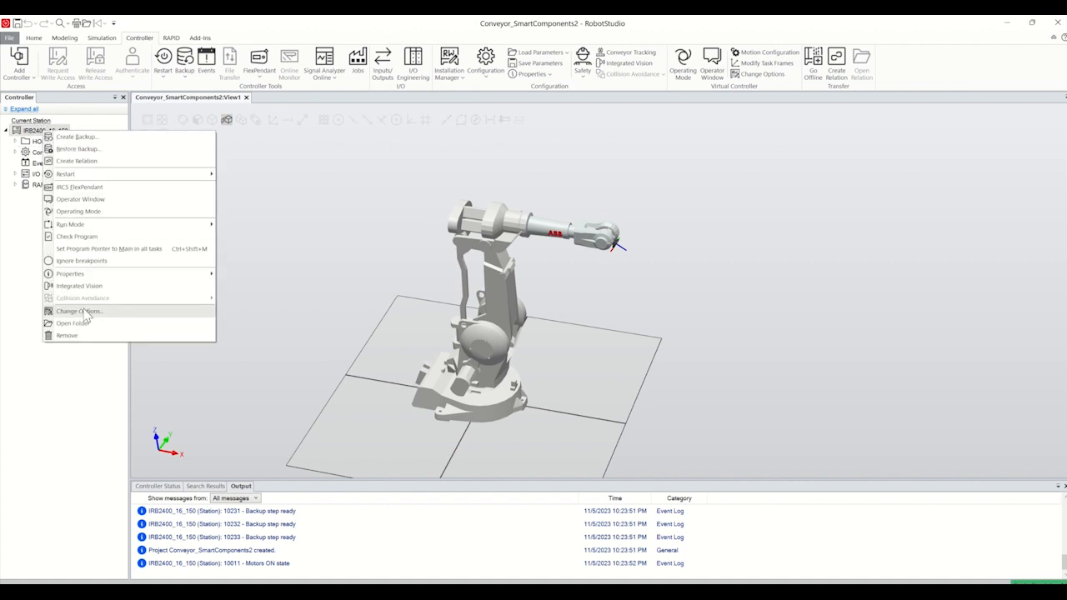
pyautogui.click(73, 316)
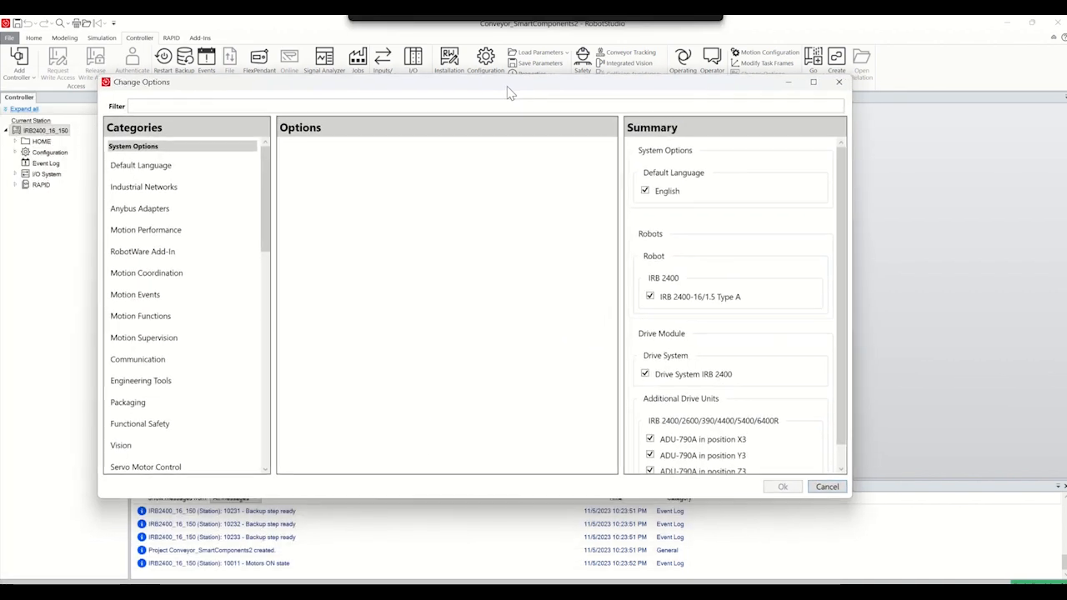
pyautogui.click(150, 189)
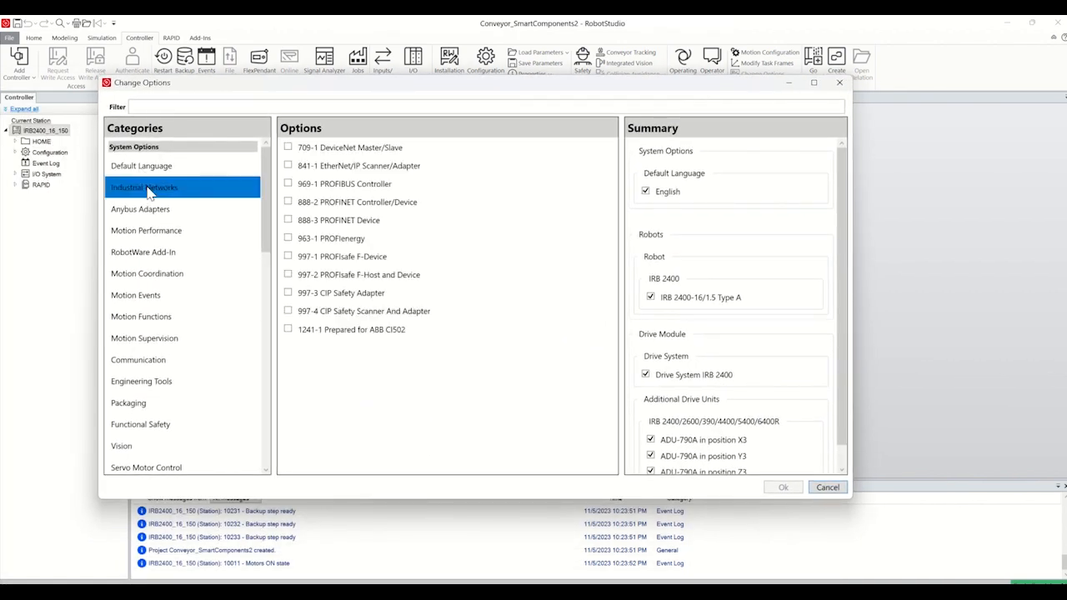
pyautogui.click(288, 147)
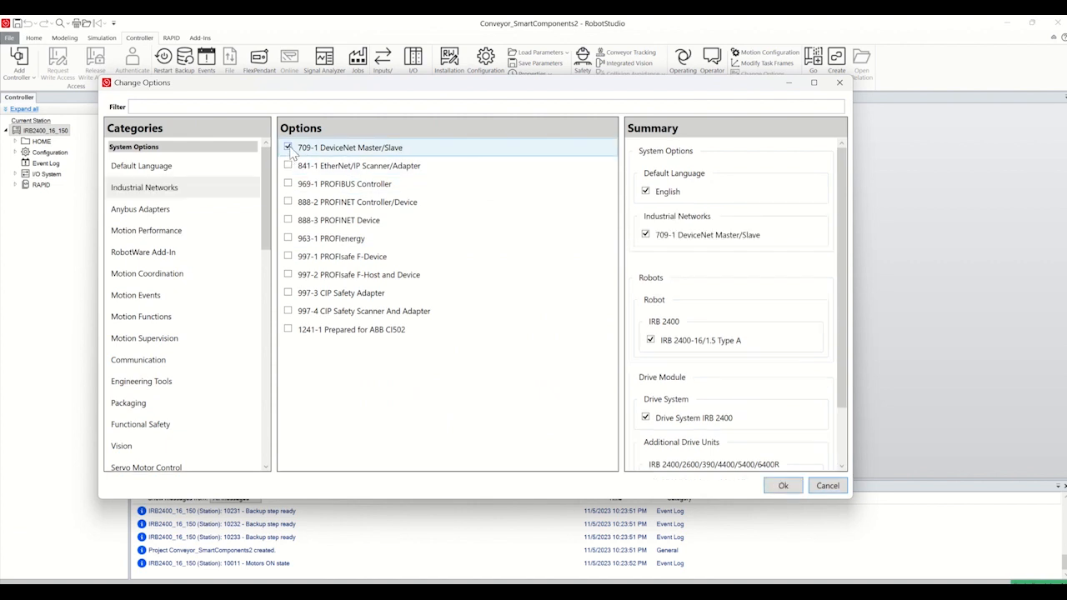
pyautogui.click(782, 486)
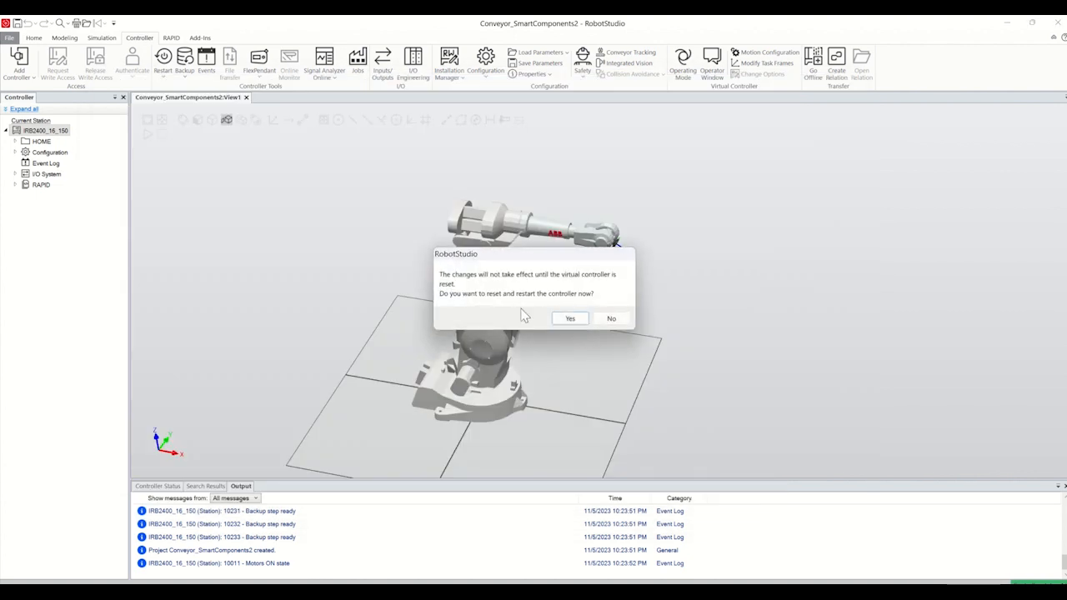
pyautogui.click(574, 321)
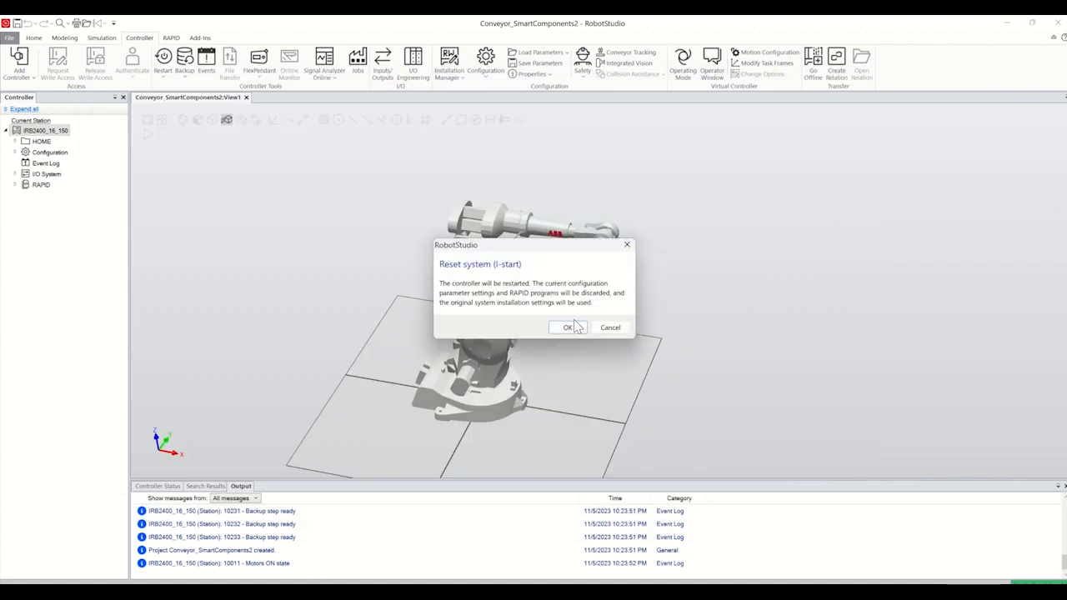
pyautogui.click(564, 327)
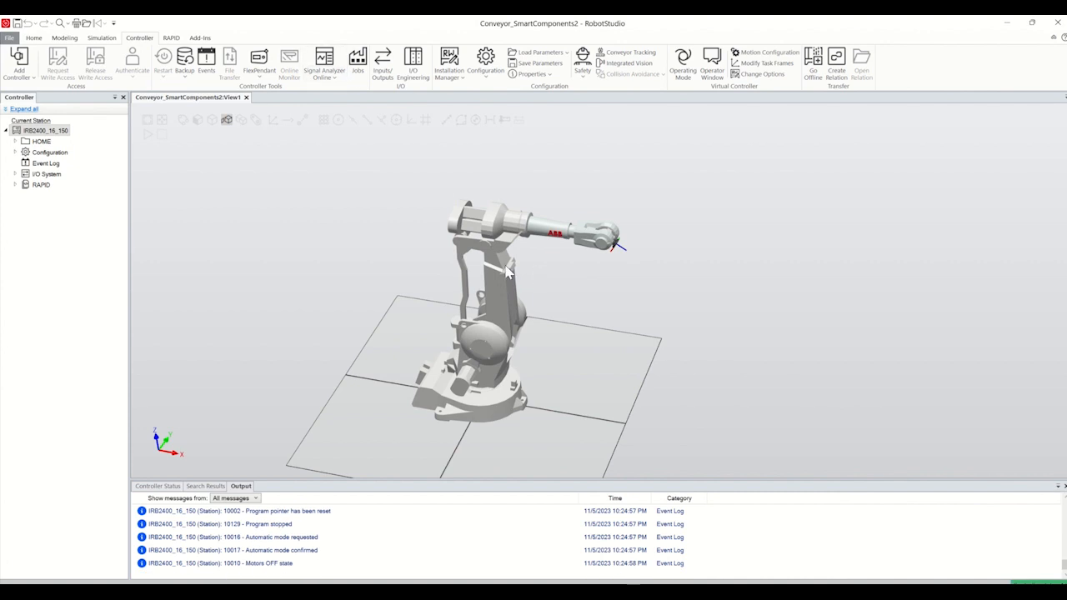
# - Import a Conveyor Guide with a width of 400 mm from the conveyor library into the station
pyautogui.scroll(-3, 509, 270)
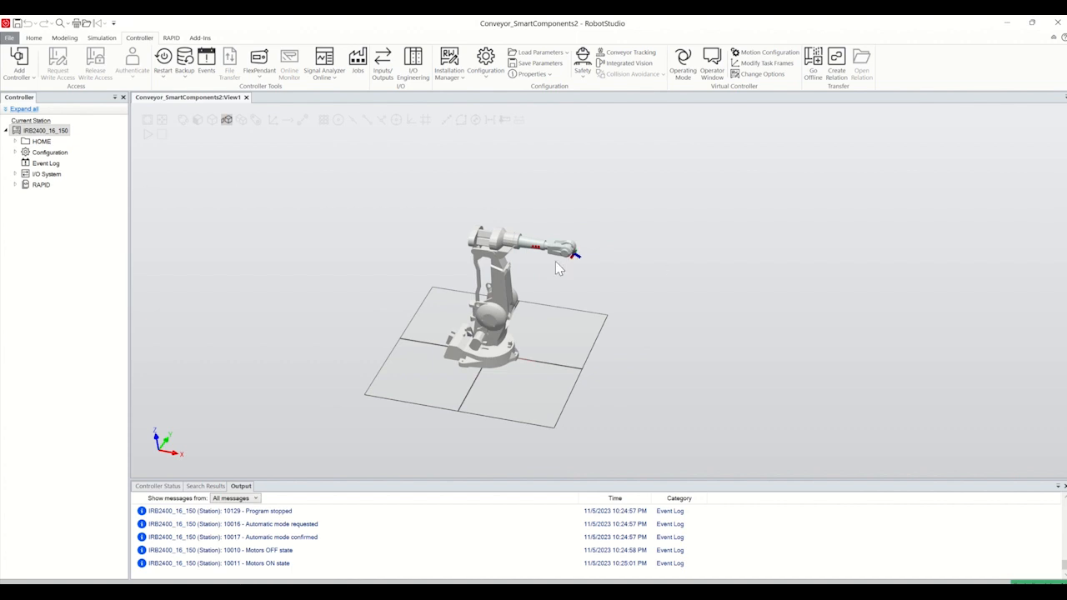
pyautogui.click(33, 38)
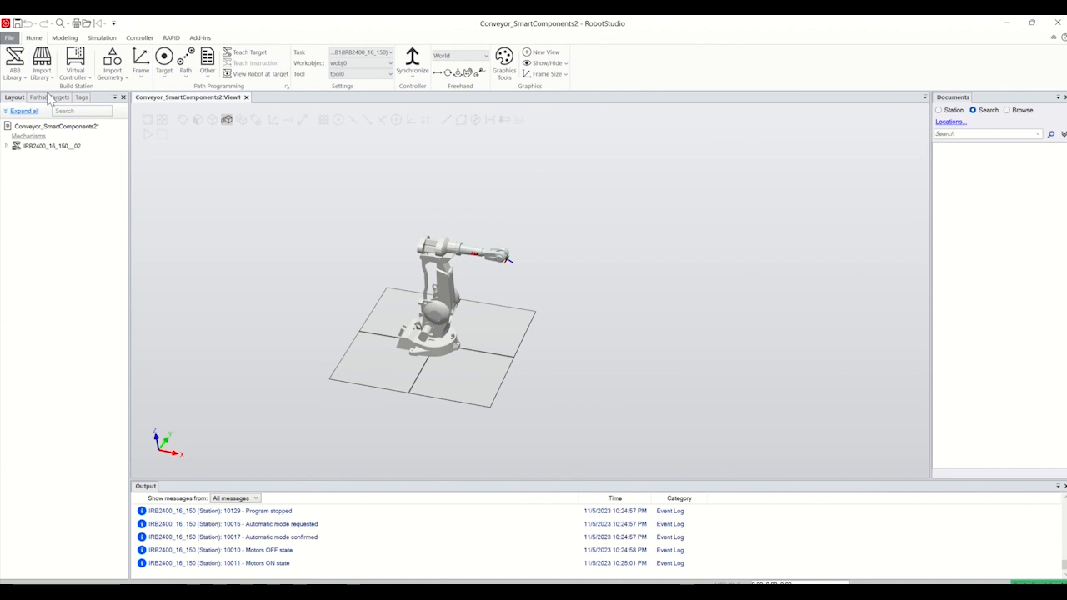
pyautogui.click(41, 77)
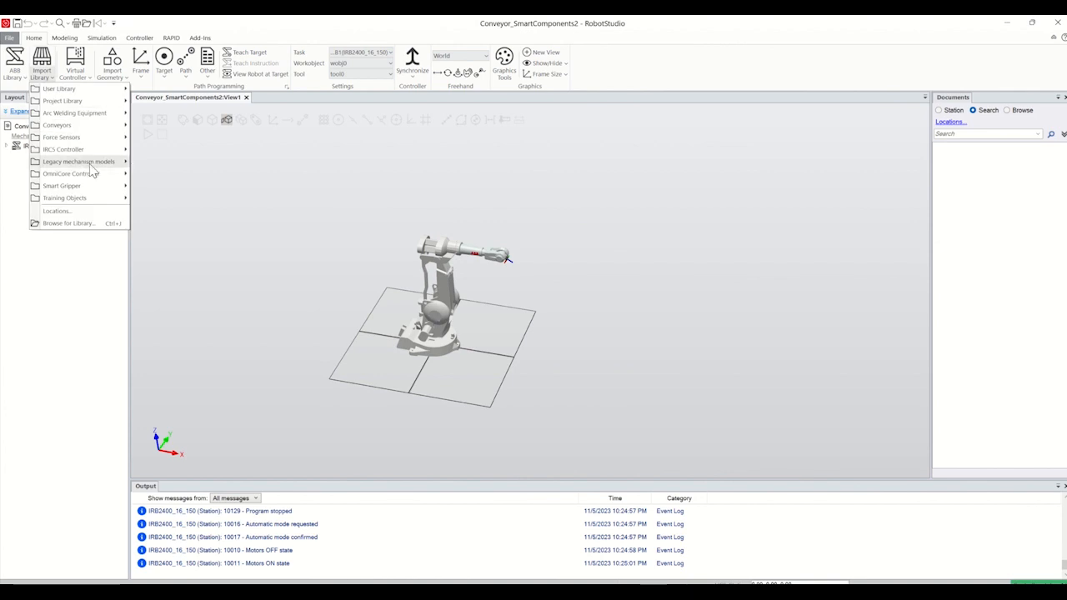
pyautogui.moveTo(100, 127)
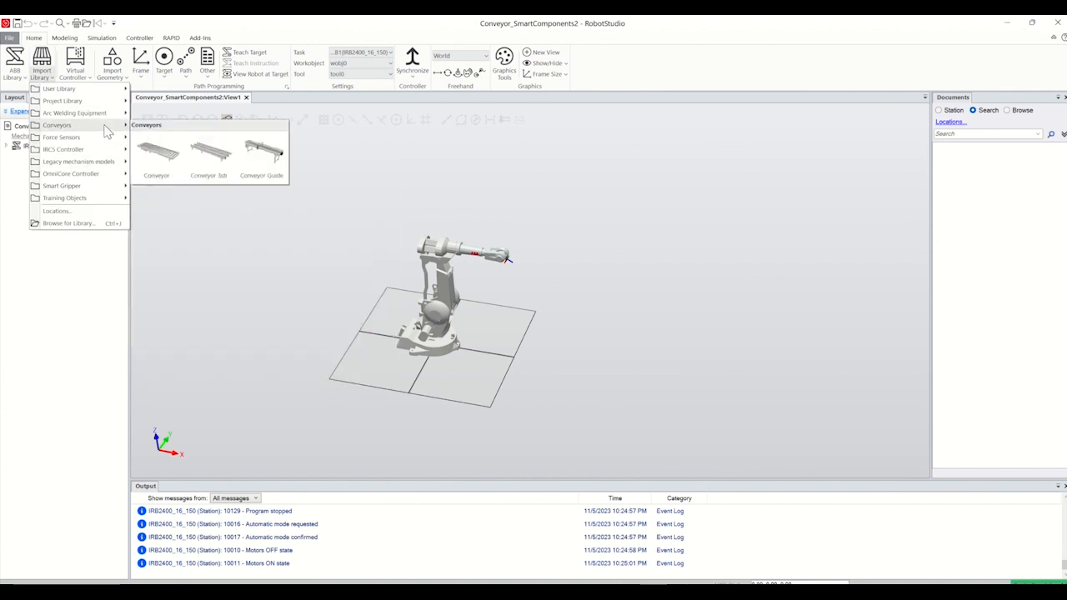
pyautogui.click(263, 152)
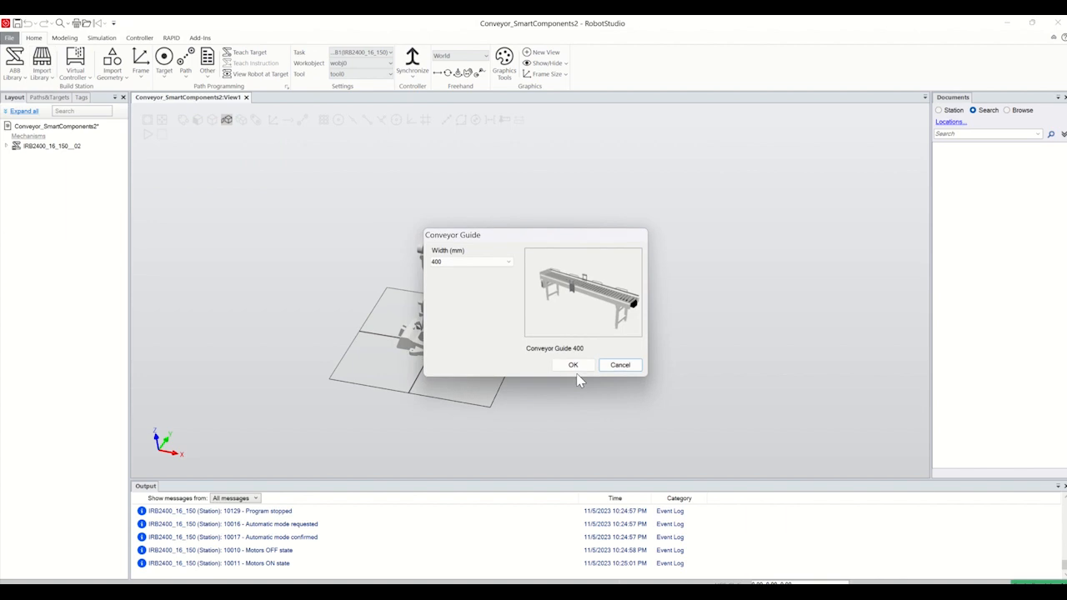
pyautogui.click(580, 370)
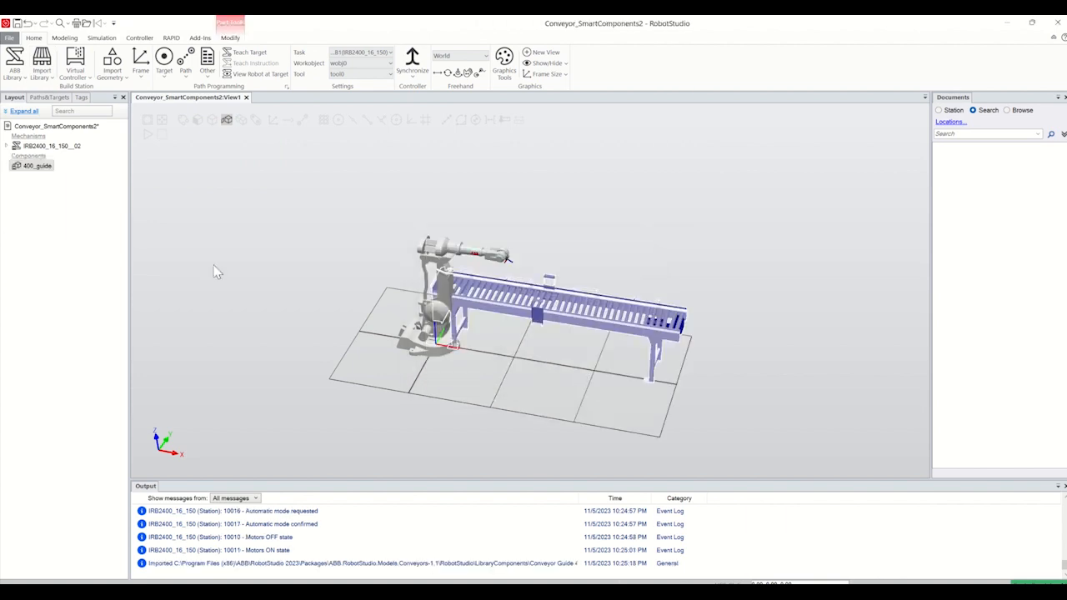
# - Import a second 400 mm wide Conveyor Guide from the library
pyautogui.click(42, 67)
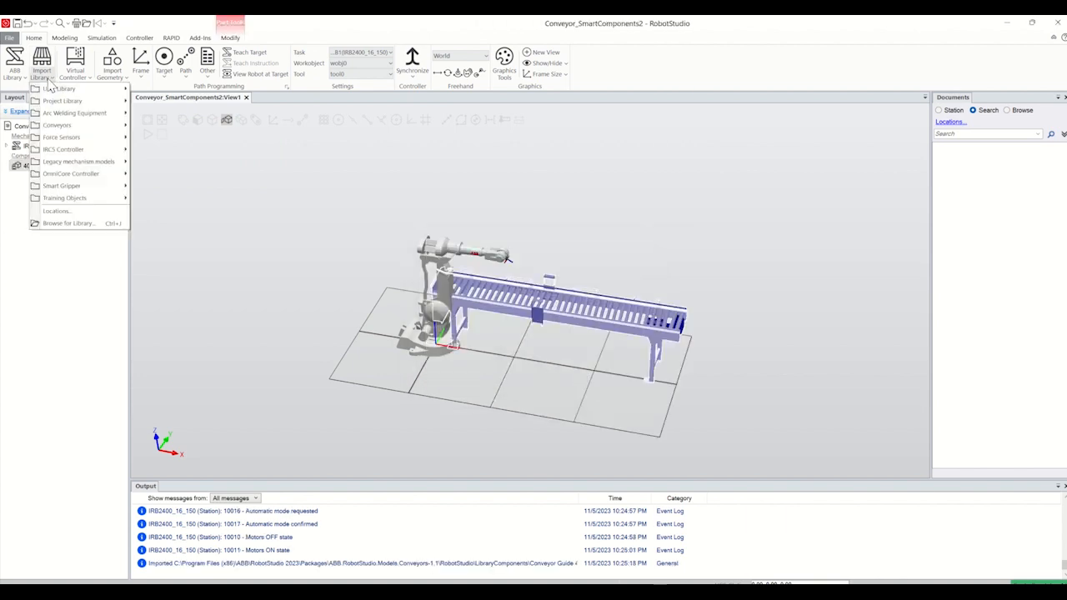
pyautogui.moveTo(83, 125)
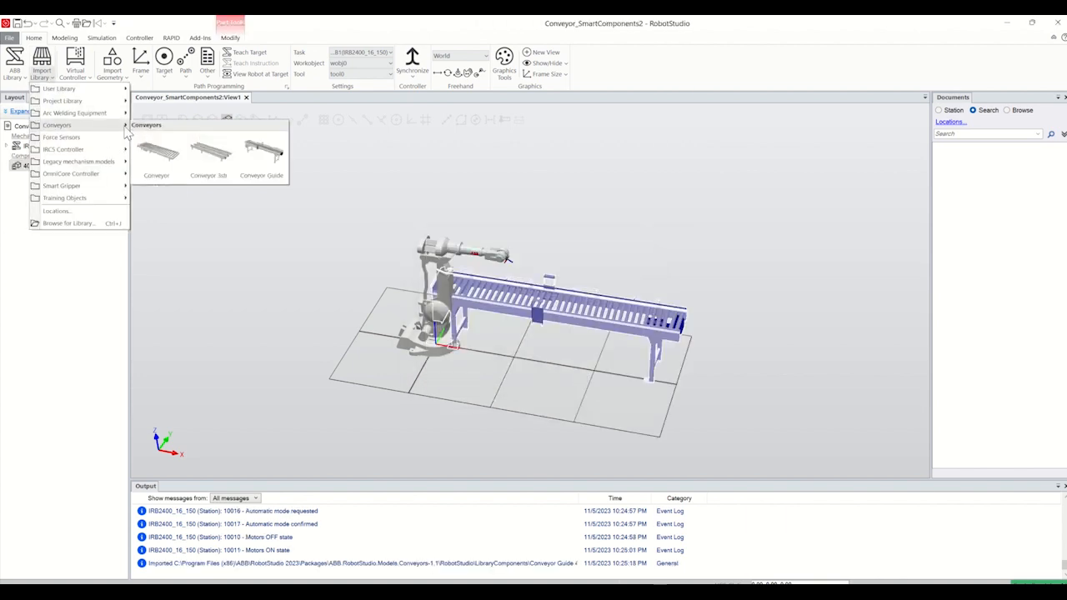
pyautogui.click(265, 157)
pyautogui.click(572, 364)
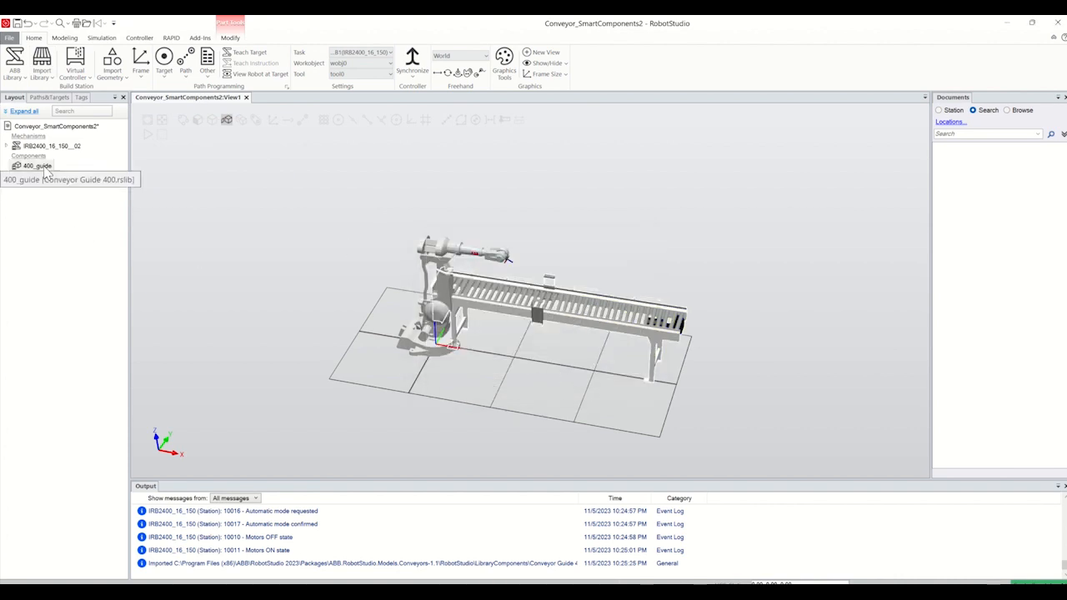
# - Set the Y position of the first conveyor, 400_guide, to 900 mm in the World reference
pyautogui.click(37, 166)
pyautogui.rightClick(37, 165)
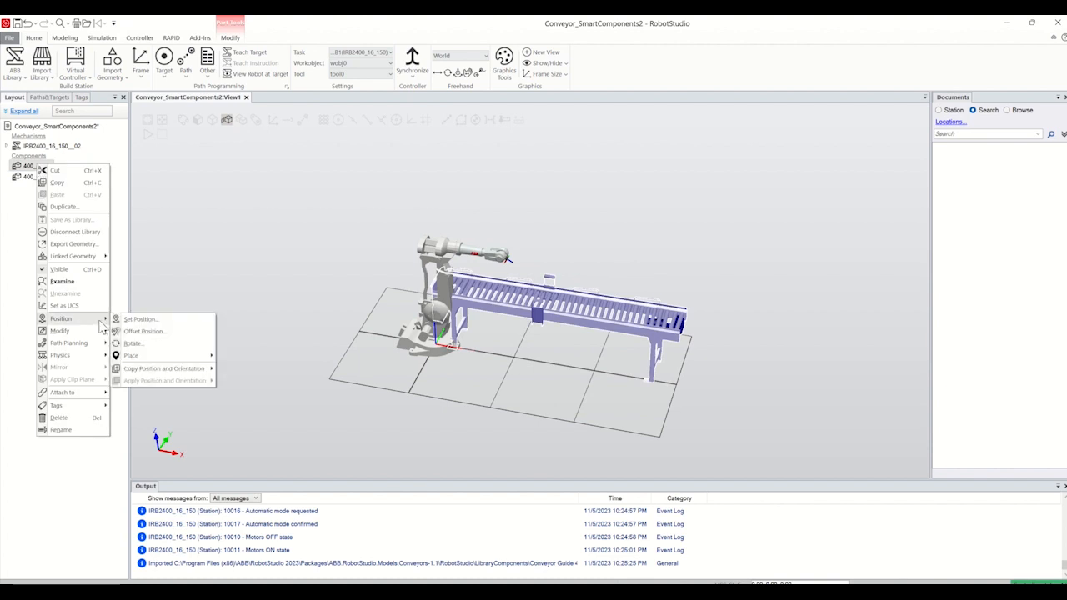
pyautogui.click(127, 319)
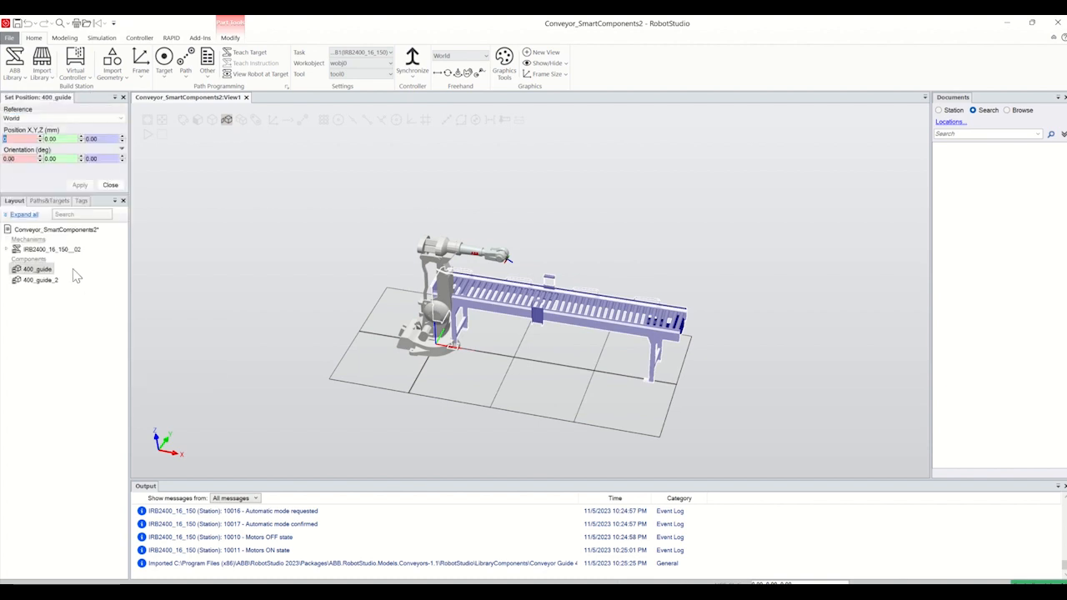
pyautogui.click(52, 138)
pyautogui.write('900')
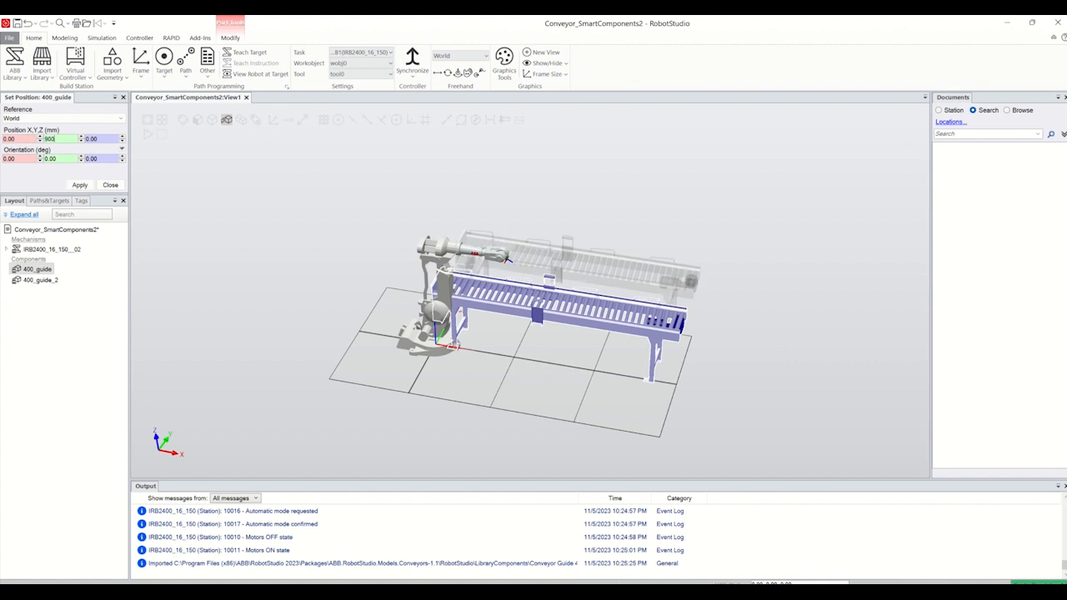
pyautogui.click(80, 186)
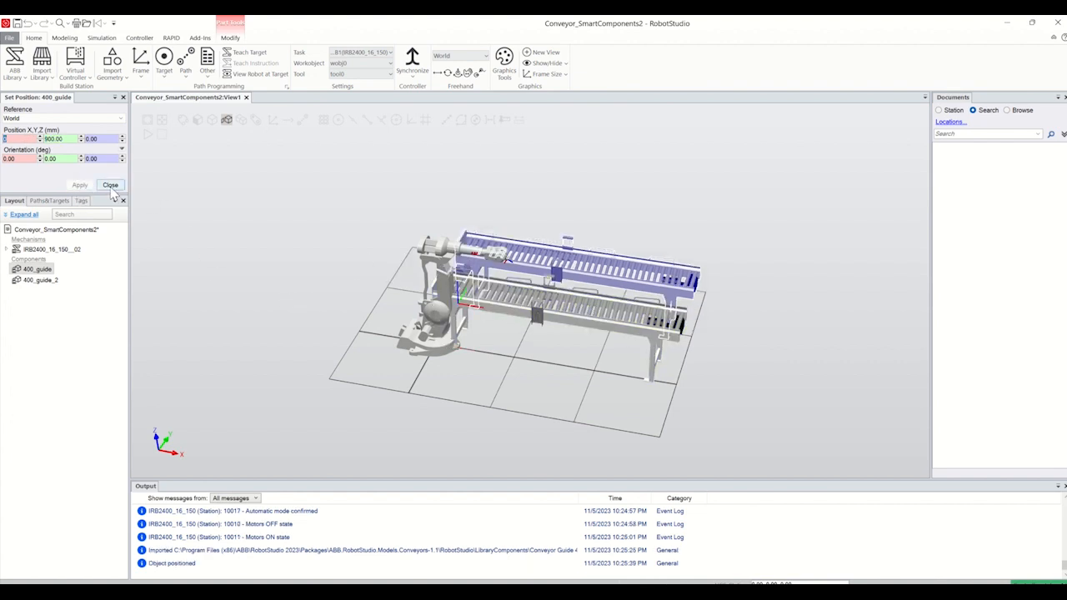
# - Position the second conveyor, 400_guide_2, at X -2700 mm and Y -1400 mm in the World reference
pyautogui.click(42, 280)
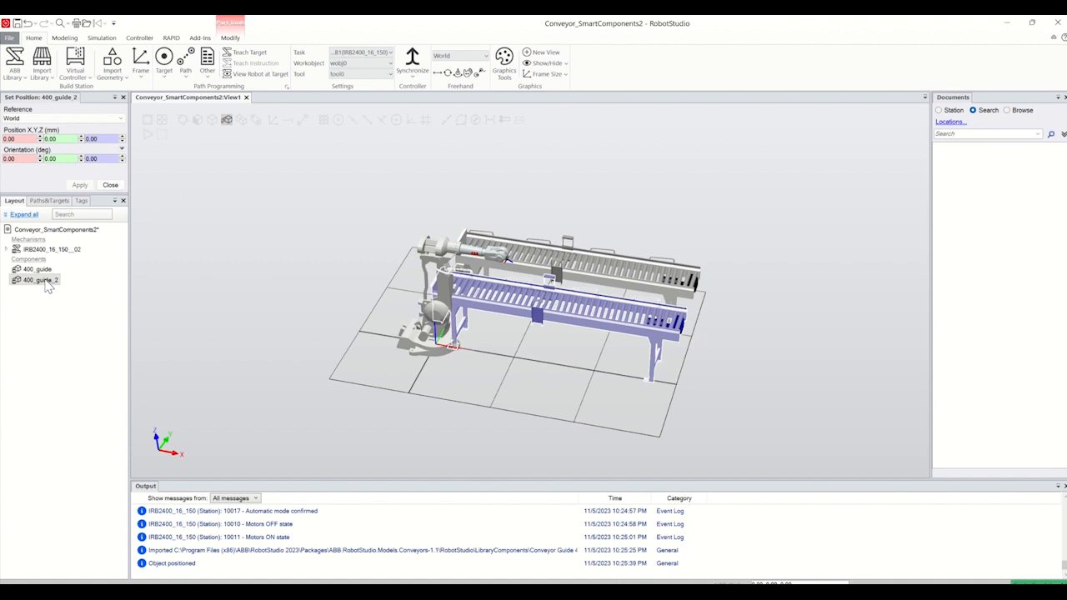
pyautogui.click(6, 138)
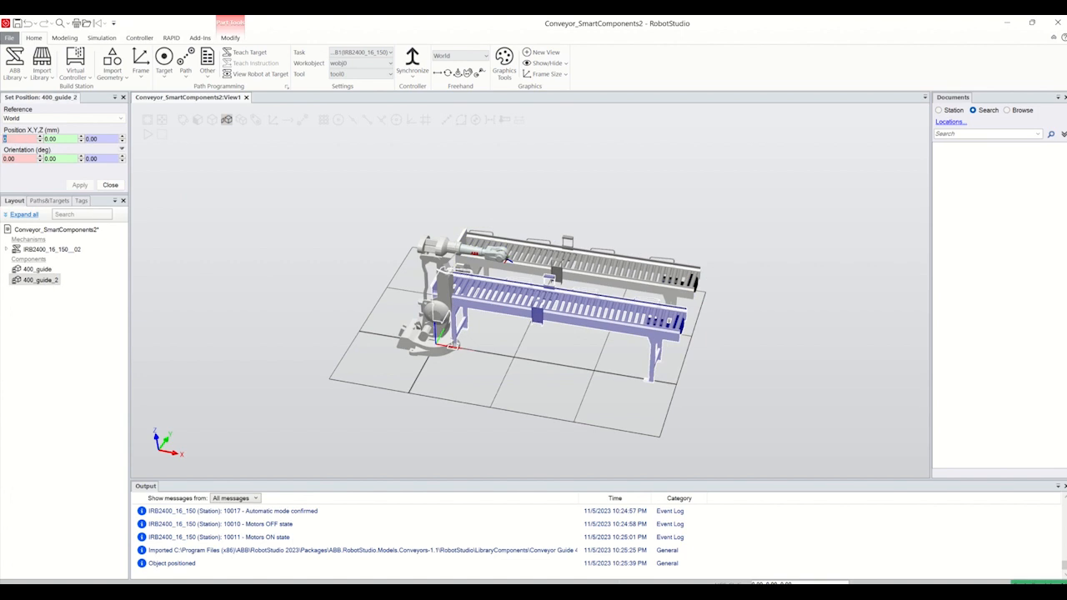
pyautogui.write('-2700')
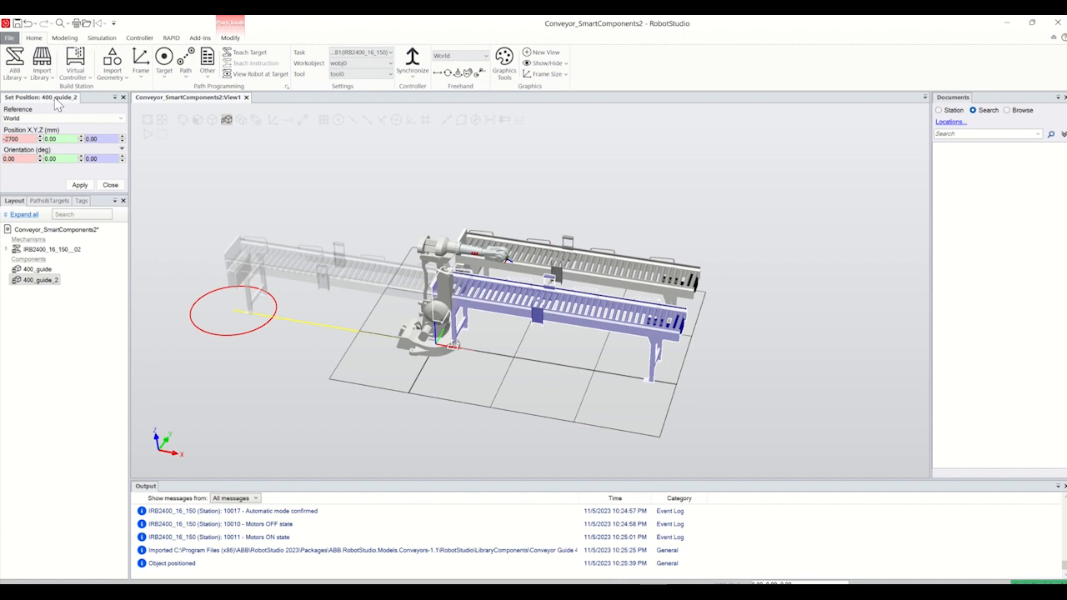
pyautogui.press('Tab')
pyautogui.write('-1400')
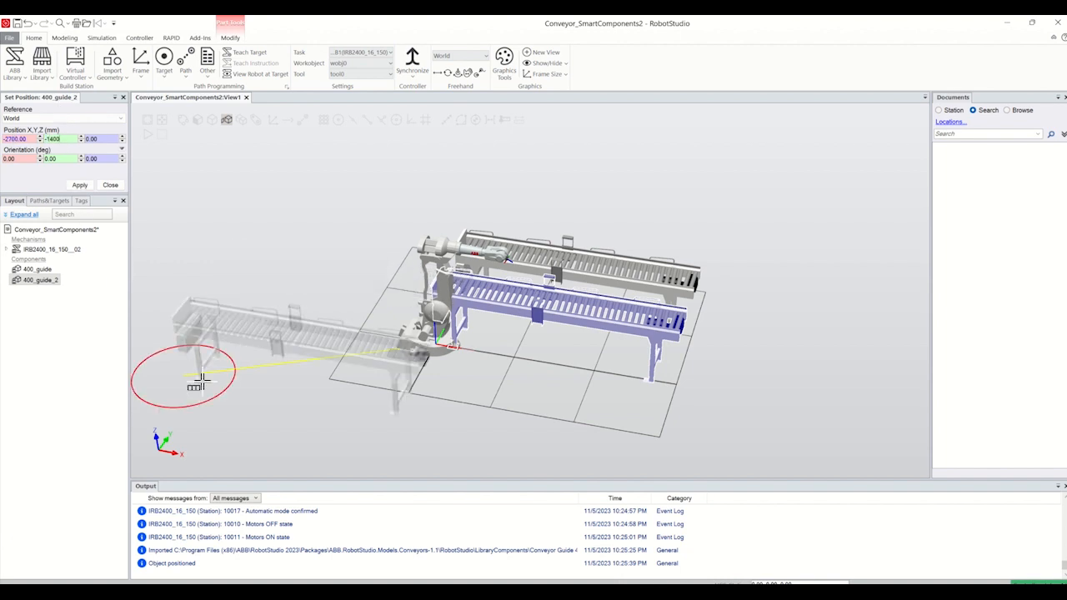
pyautogui.click(80, 186)
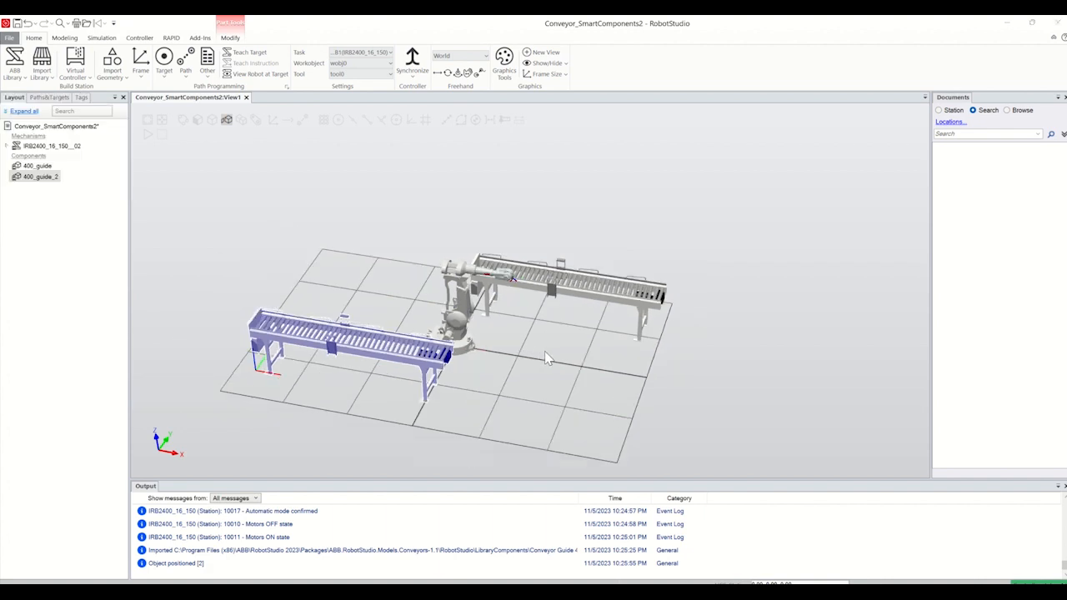
pyautogui.moveTo(545, 353)
pyautogui.mouseDown()
pyautogui.moveTo(508, 348)
pyautogui.moveTo(566, 343)
pyautogui.moveTo(535, 345)
pyautogui.mouseUp()
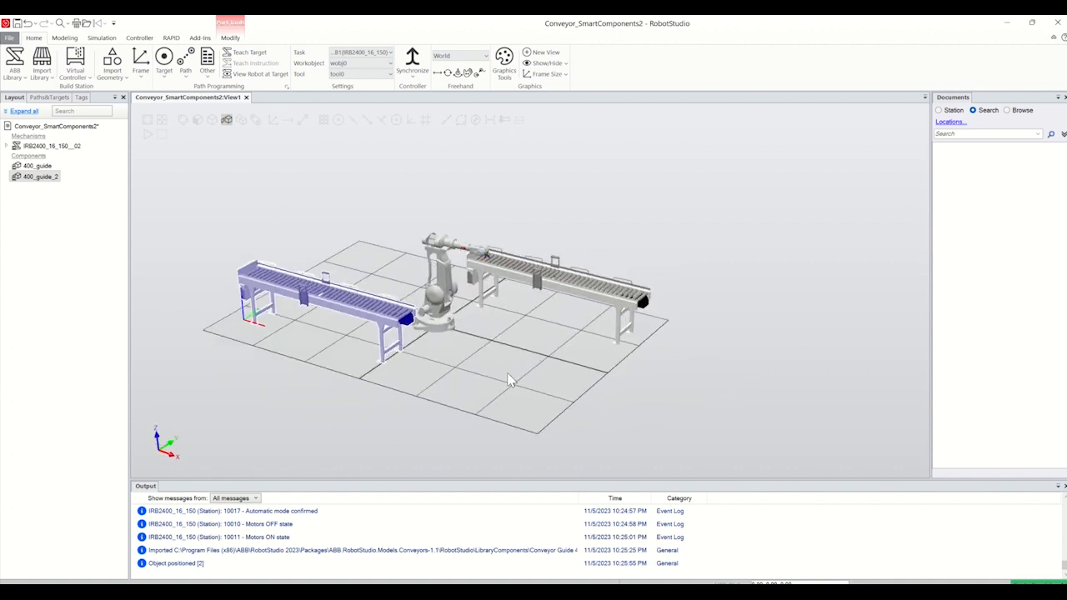
pyautogui.scroll(-1, 507, 367)
pyautogui.scroll(3, 444, 338)
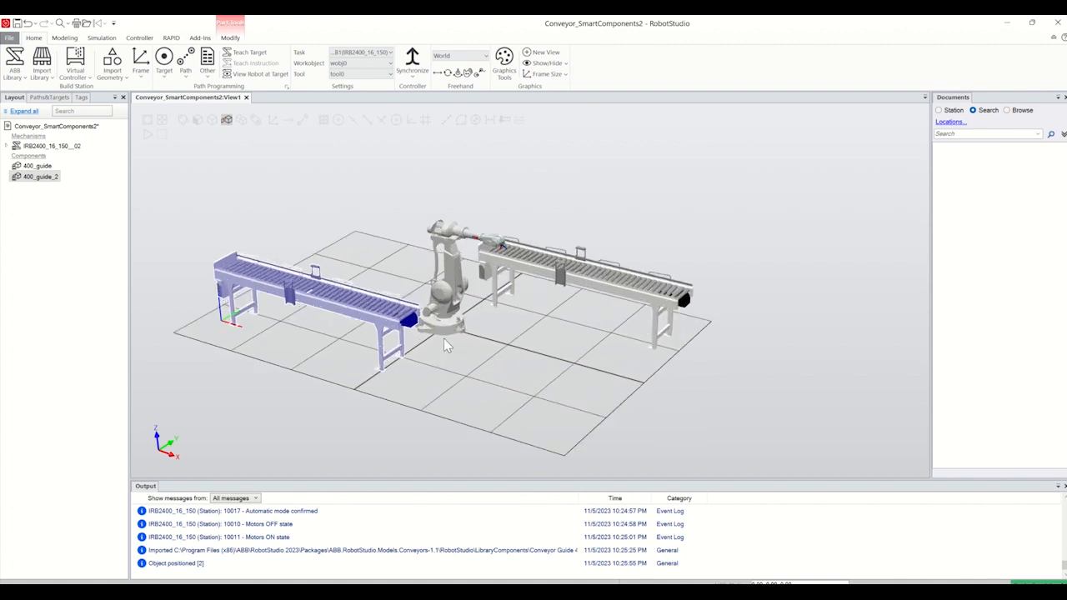
# - Import the MyTool tool from the Training Objects library into the station
pyautogui.moveTo(530, 347)
pyautogui.keyDown('ctrl'); pyautogui.keyDown('shift'); pyautogui.mouseDown()
pyautogui.moveTo(491, 347)
pyautogui.moveTo(539, 347)
pyautogui.mouseUp(); pyautogui.keyUp('shift'); pyautogui.keyUp('ctrl')
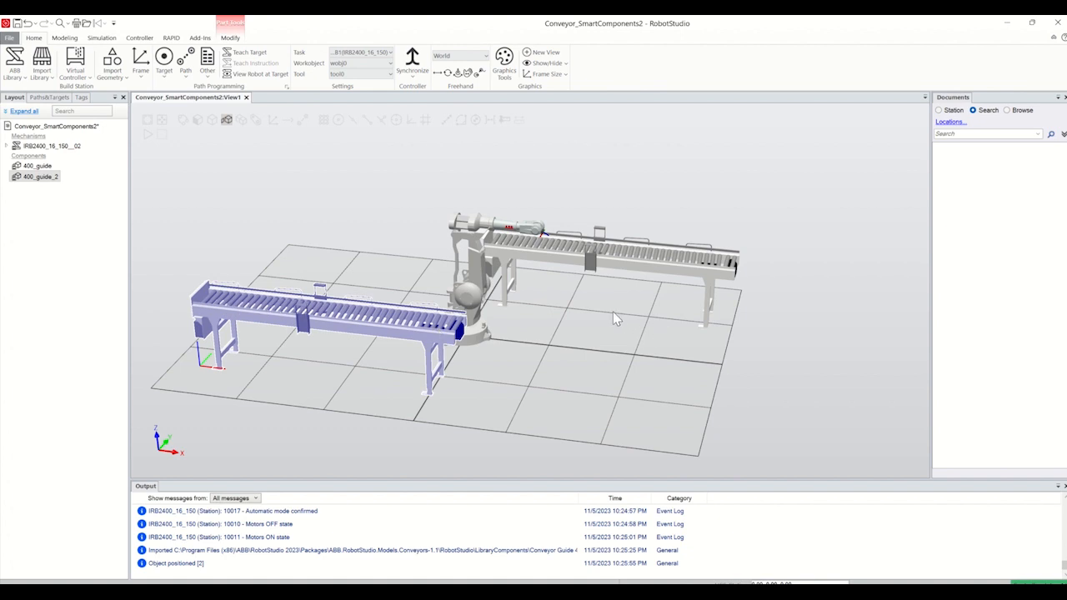
pyautogui.keyDown('ctrl'); pyautogui.keyDown('shift'); pyautogui.moveTo(612, 318); pyautogui.dragTo(593, 310); pyautogui.keyUp('shift'); pyautogui.keyUp('ctrl')
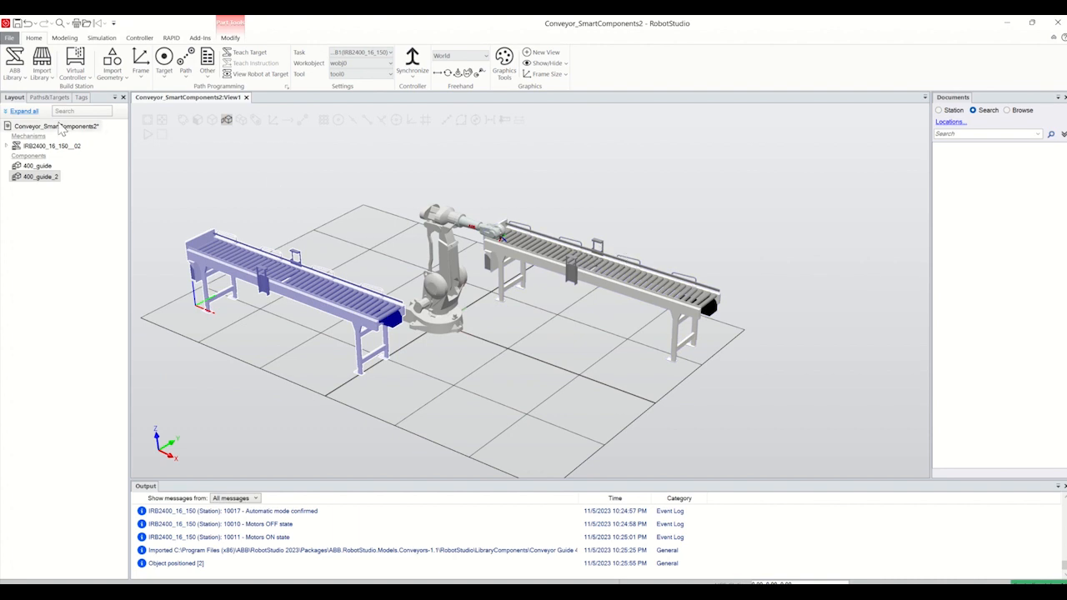
pyautogui.click(42, 65)
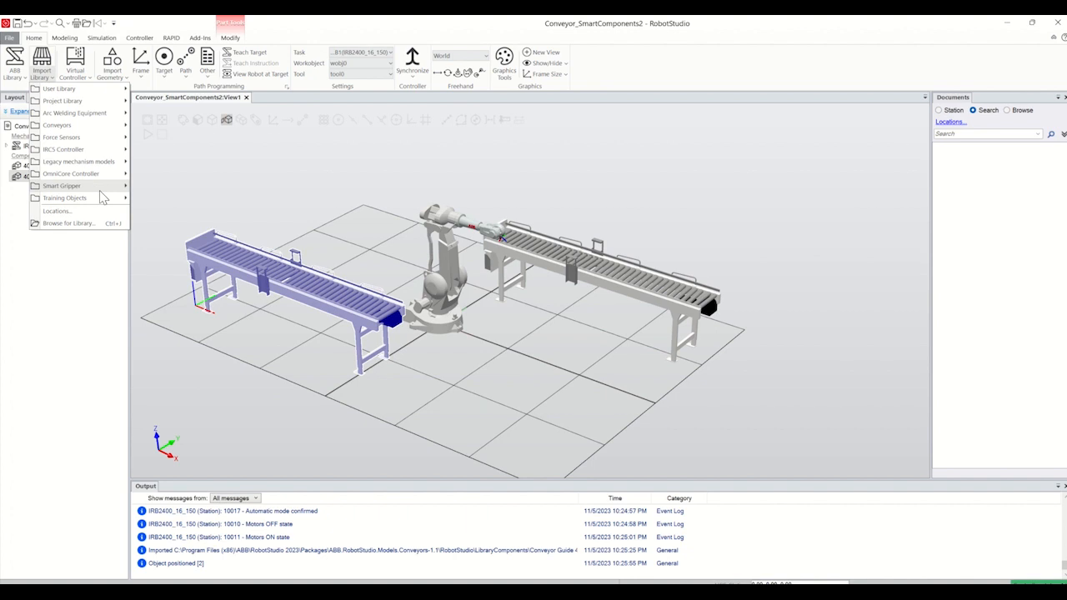
pyautogui.moveTo(104, 199)
pyautogui.click(209, 225)
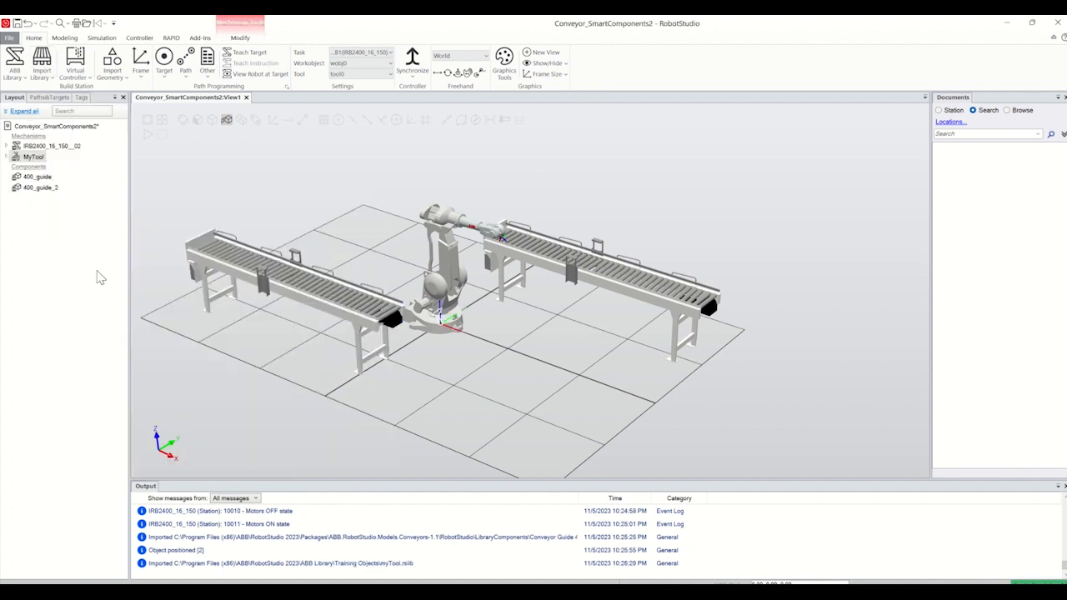
# - Attach MyTool to the IRB2400_16_150__02 robot and update the tool's position to the robot flange
pyautogui.moveTo(35, 160); pyautogui.dragTo(34, 147)
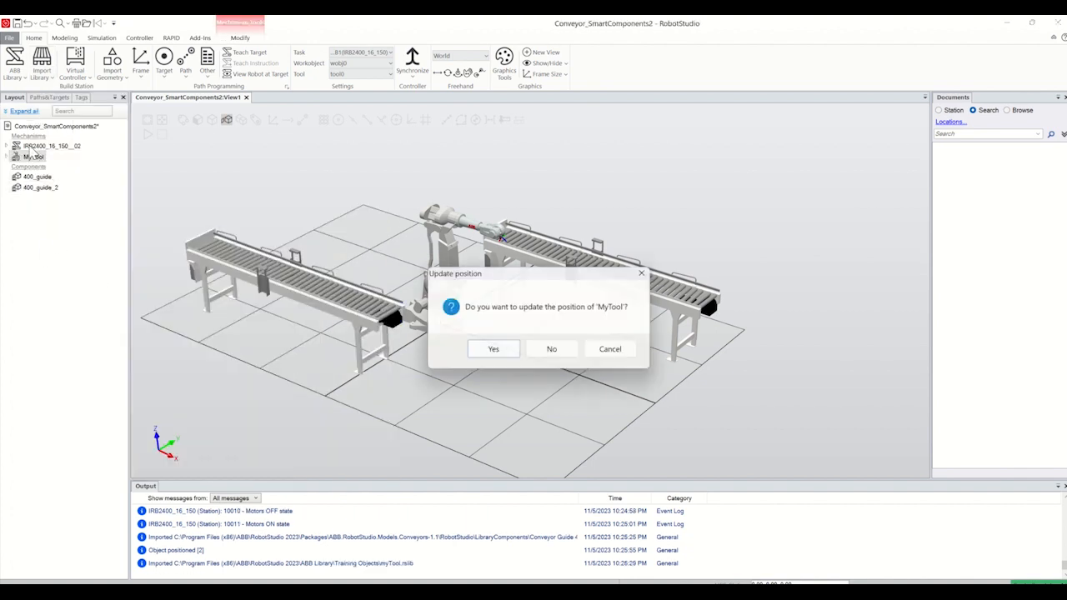
pyautogui.click(488, 350)
pyautogui.scroll(5, 504, 247)
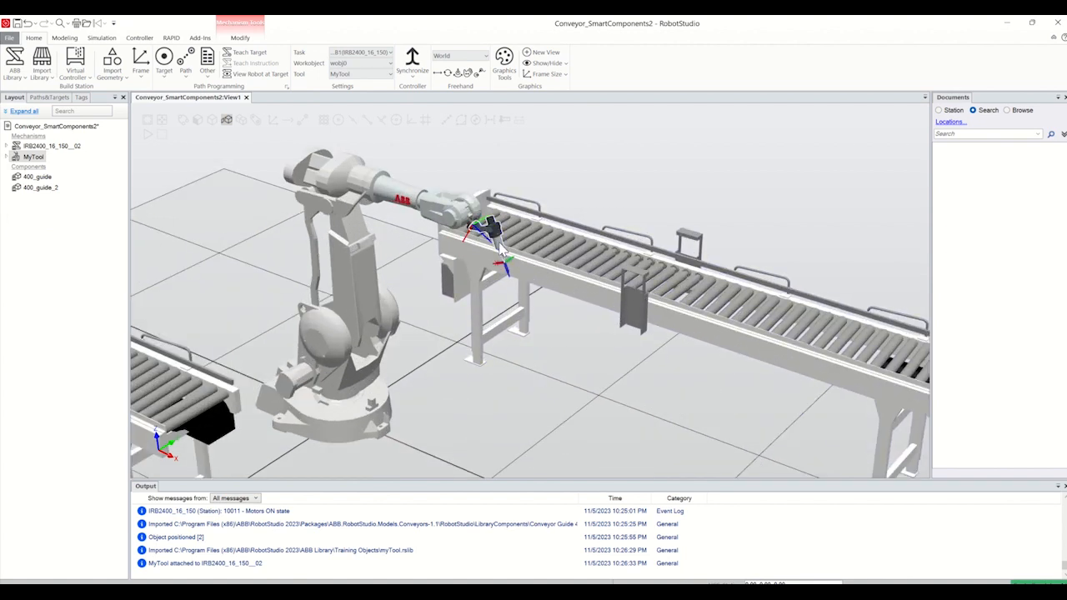
pyautogui.scroll(2, 501, 247)
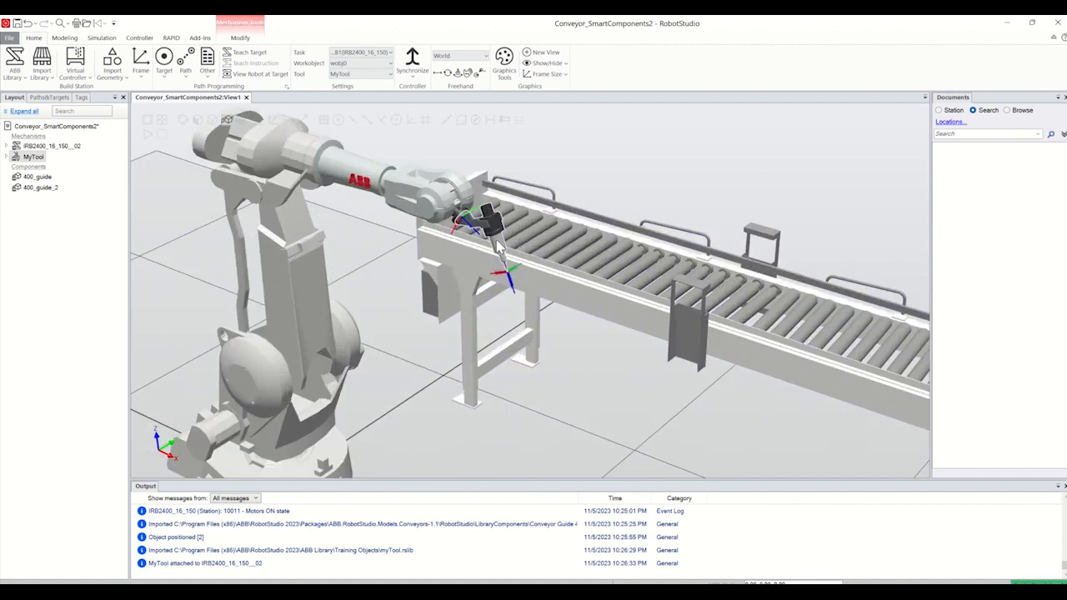
pyautogui.click(498, 246)
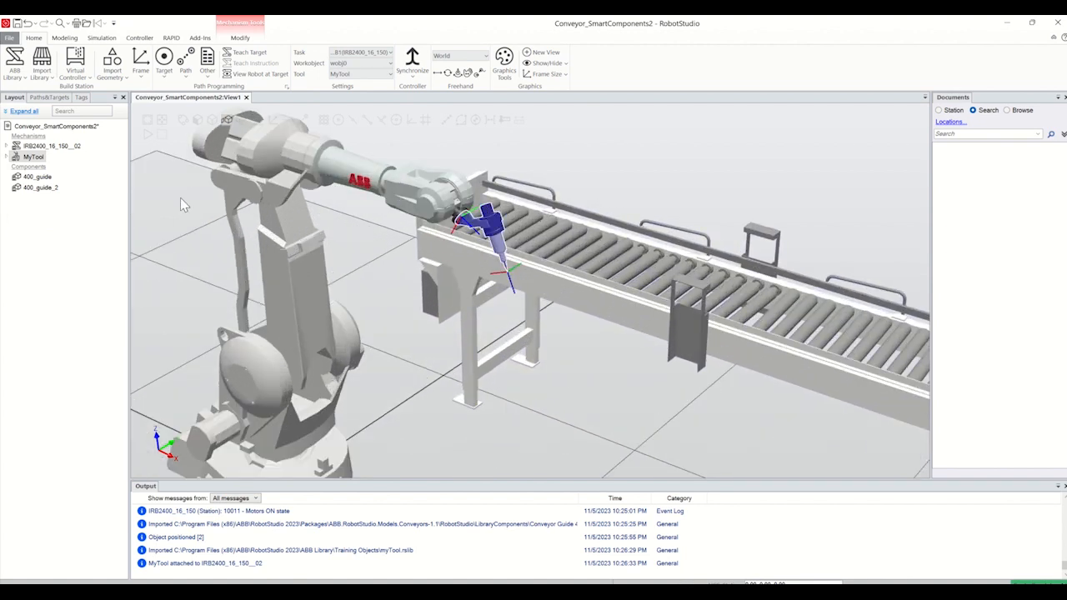
# - Jog joint 5 of the IRB 2400 robot to 45 degrees with Mechanism Joint Jog
pyautogui.rightClick(52, 147)
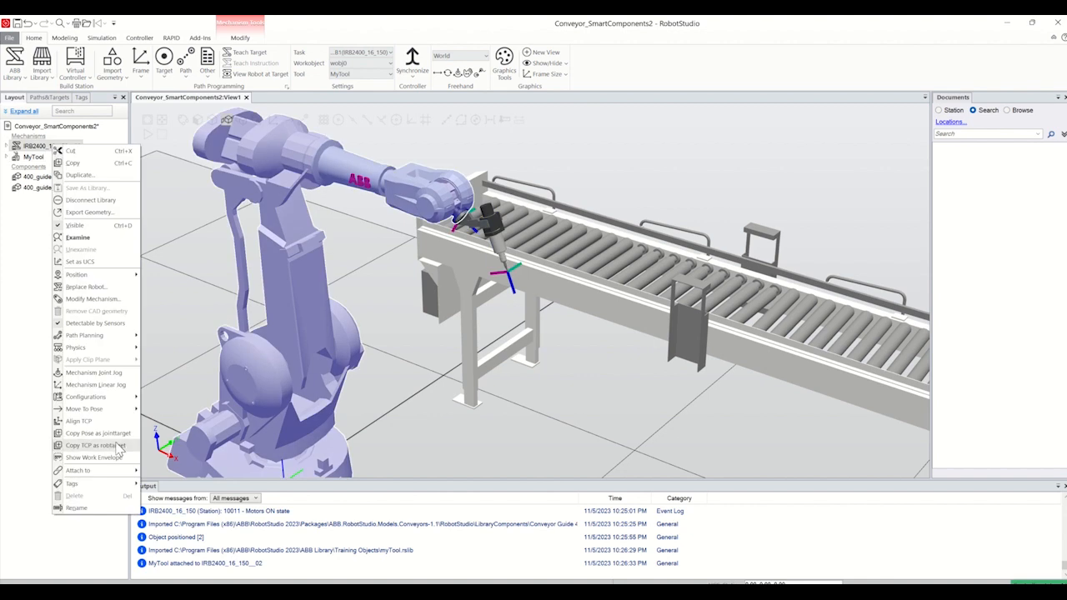
pyautogui.moveTo(87, 397)
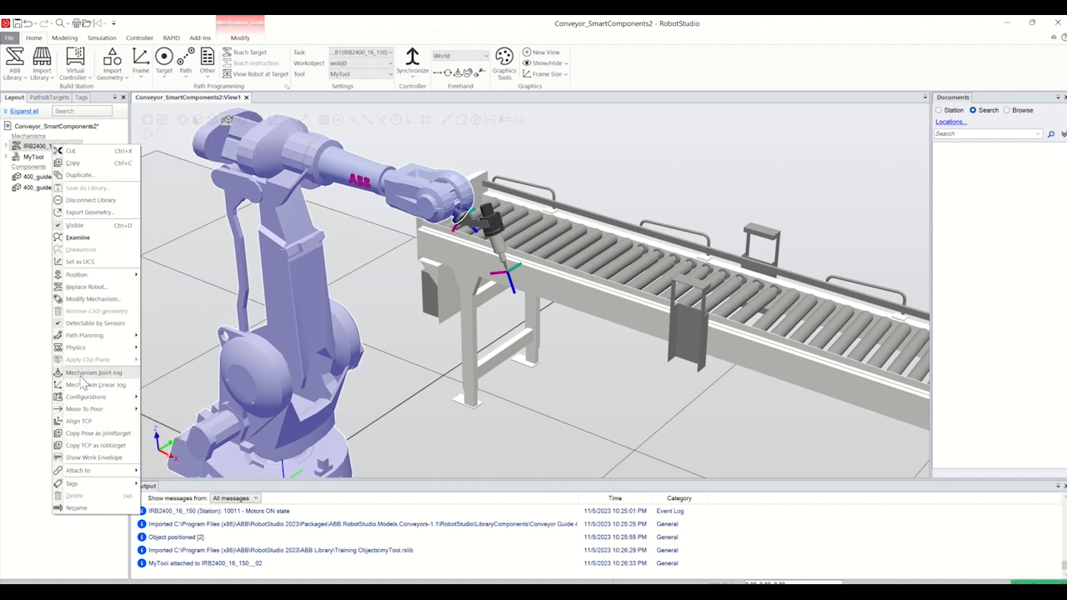
pyautogui.click(83, 374)
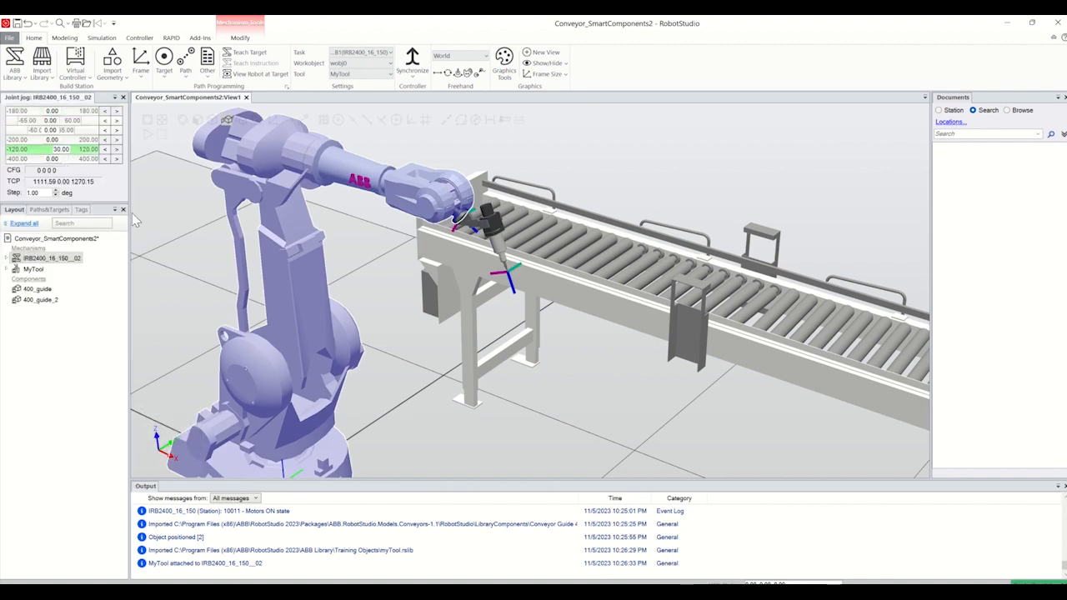
pyautogui.write('45')
pyautogui.press('Return')
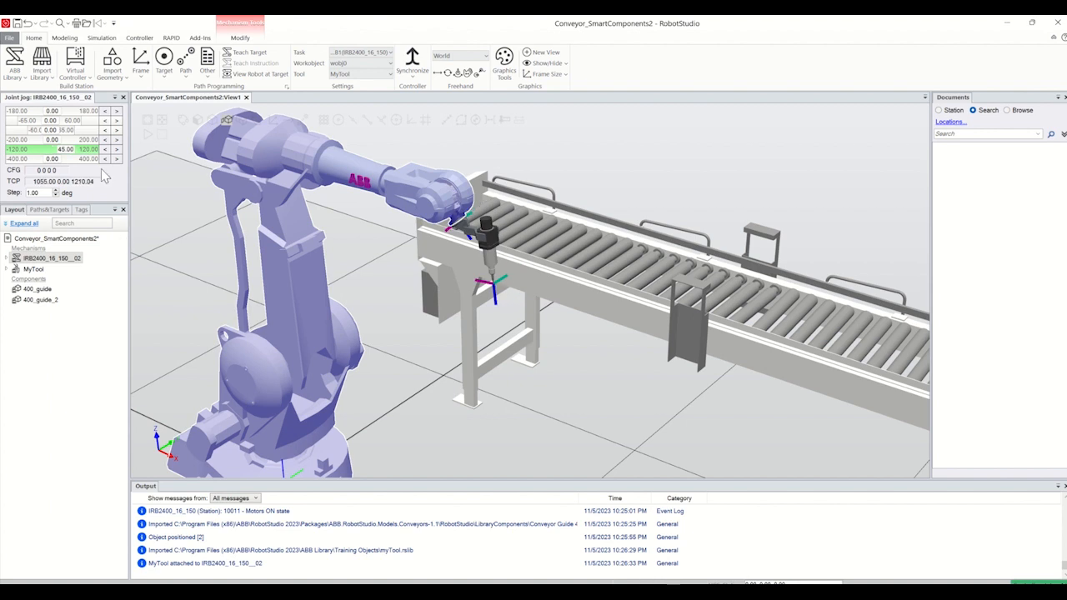
pyautogui.click(123, 97)
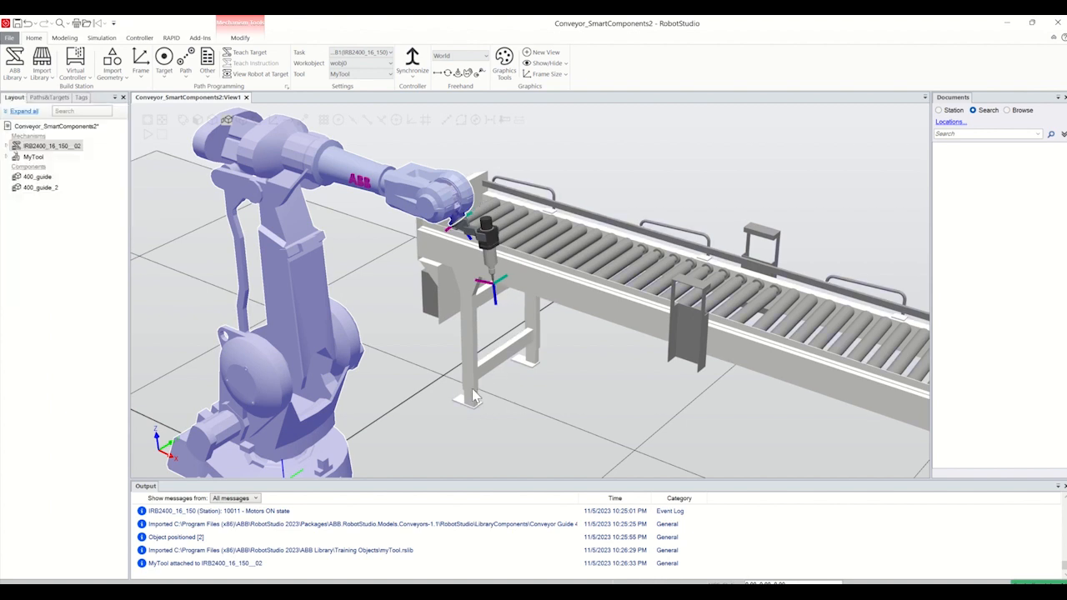
# - Teach a target at the robot's current pose using MyTool and the default wobj0 work object
pyautogui.scroll(-3, 478, 396)
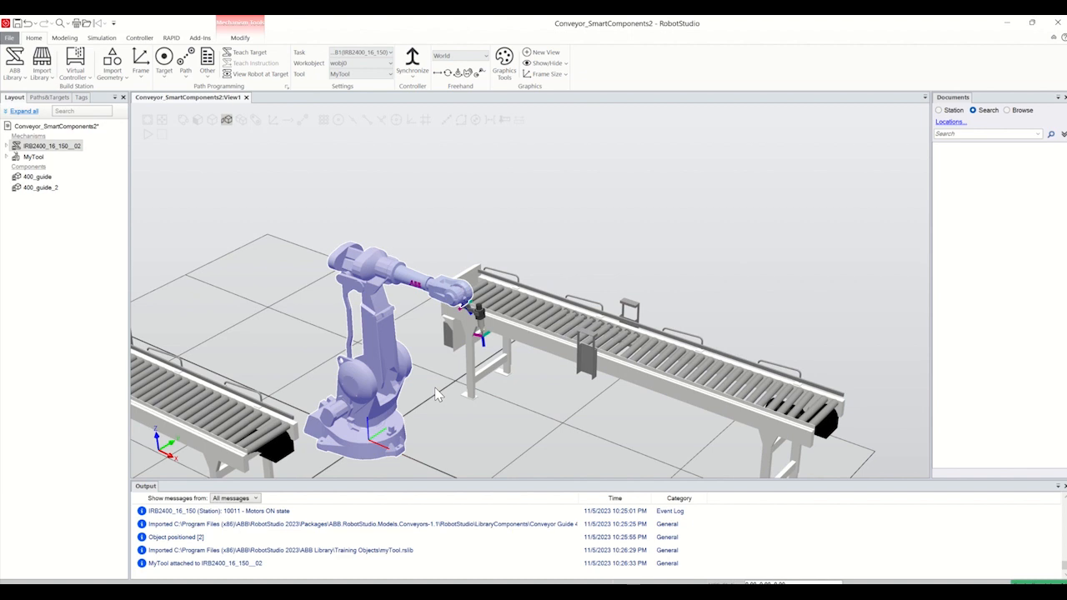
pyautogui.click(164, 79)
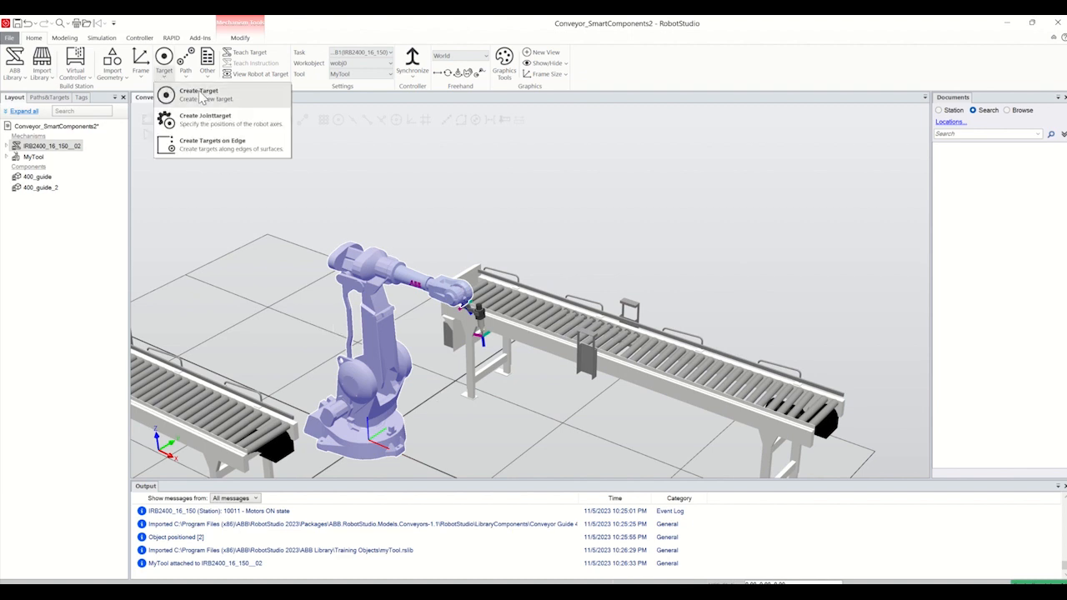
pyautogui.click(199, 94)
pyautogui.click(618, 329)
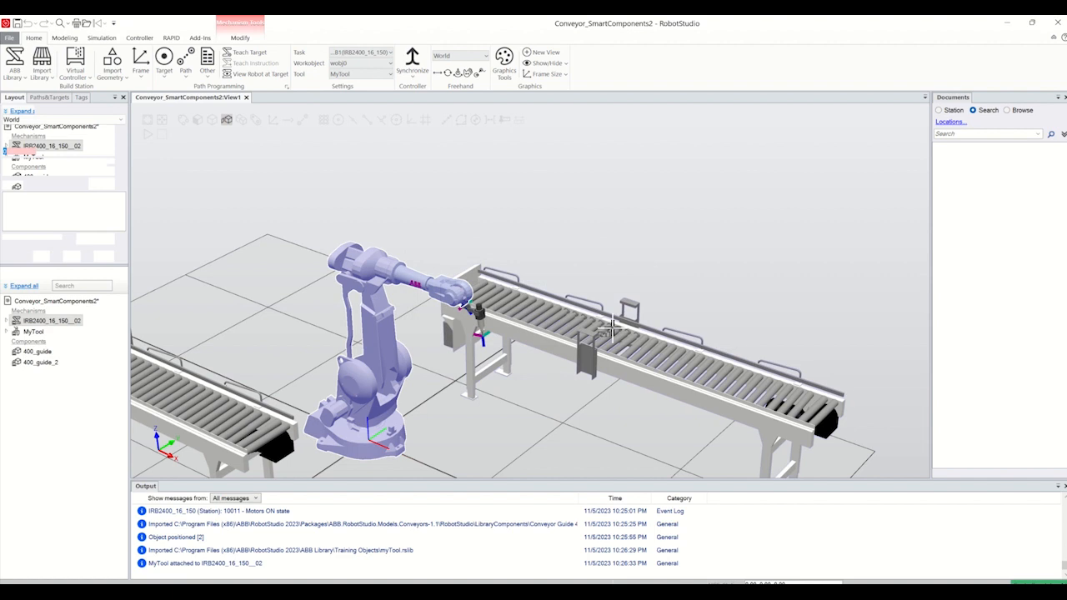
pyautogui.click(248, 53)
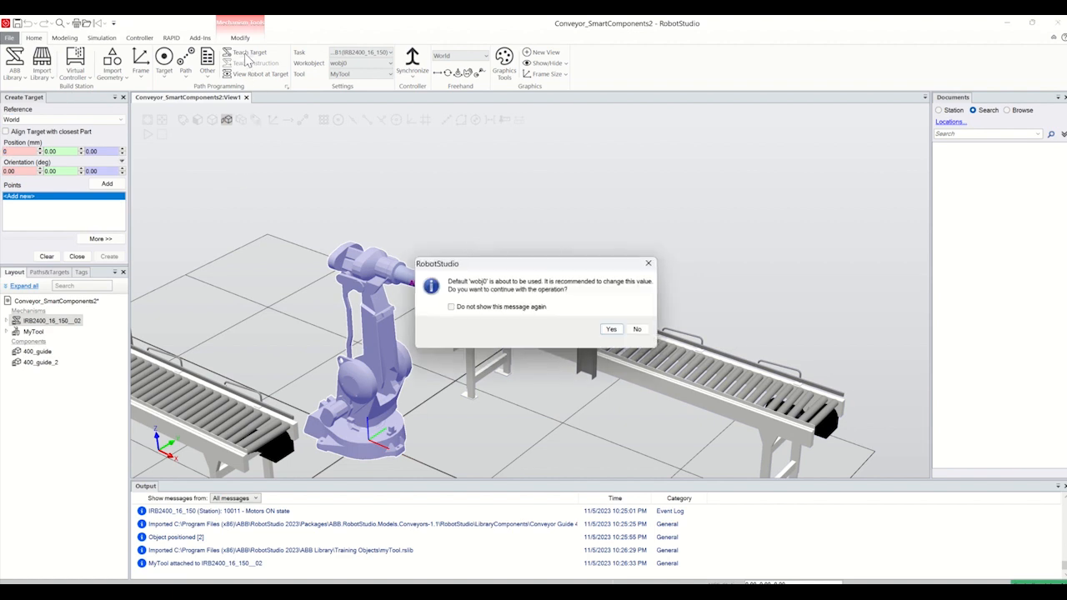
pyautogui.click(609, 331)
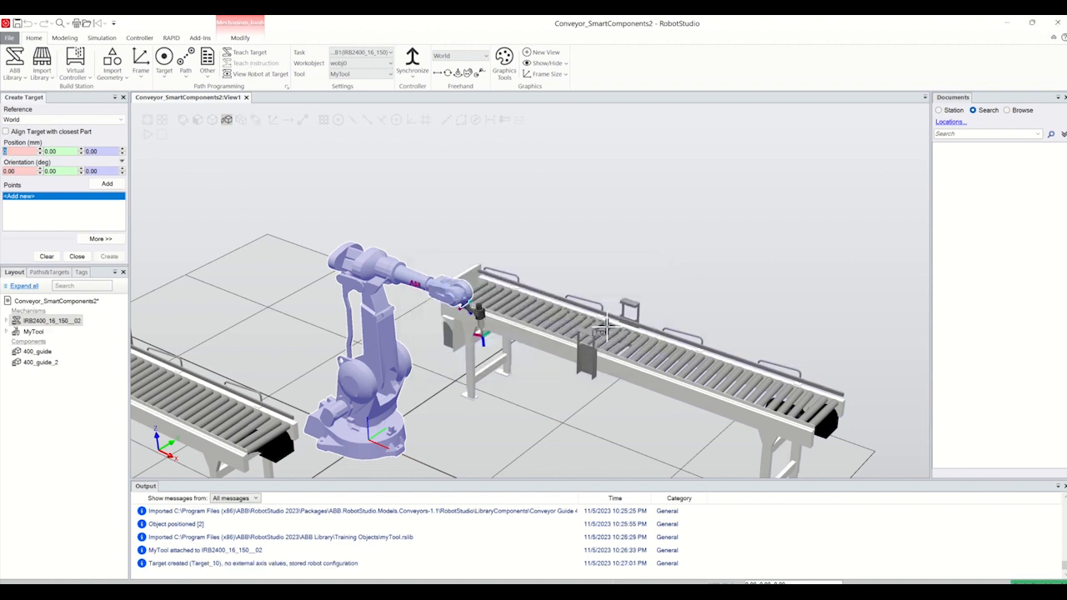
pyautogui.click(77, 257)
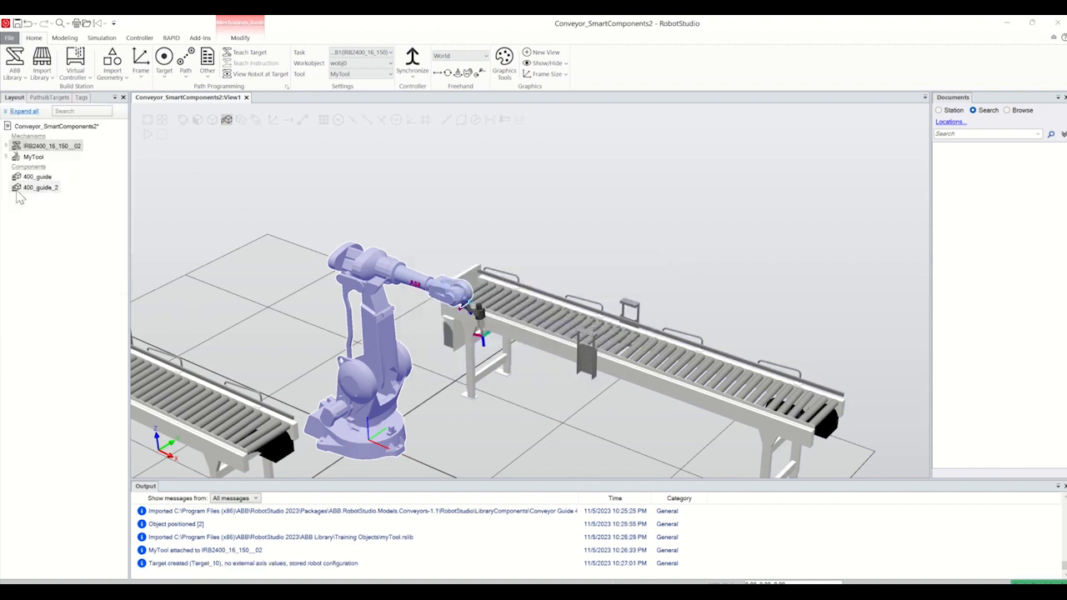
# - Rename the taught target under wobj0 in the T_ROB1 task as Home
pyautogui.click(39, 98)
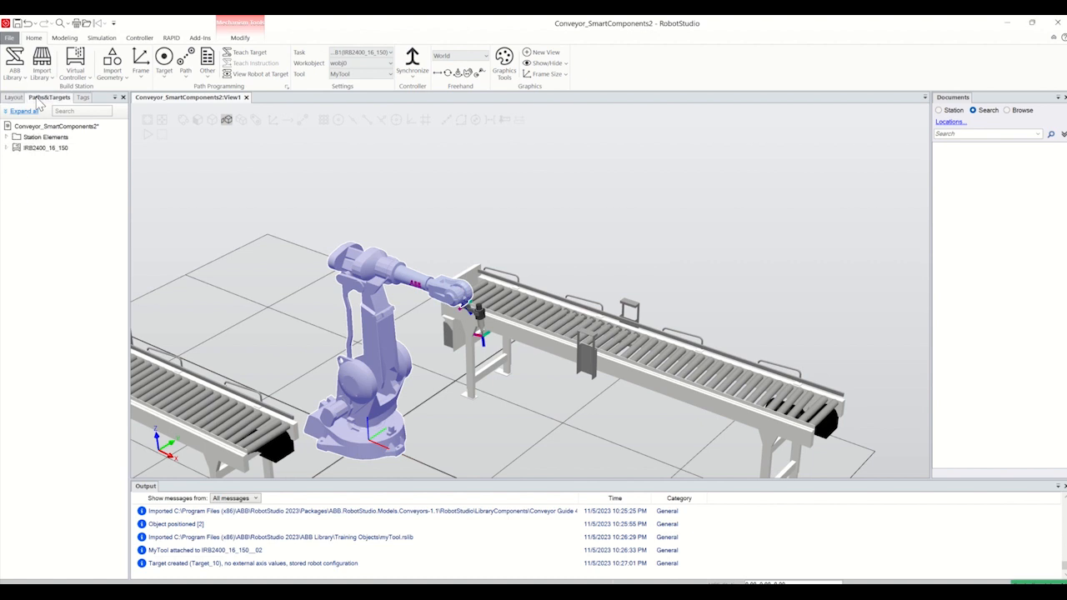
pyautogui.click(6, 147)
pyautogui.click(14, 158)
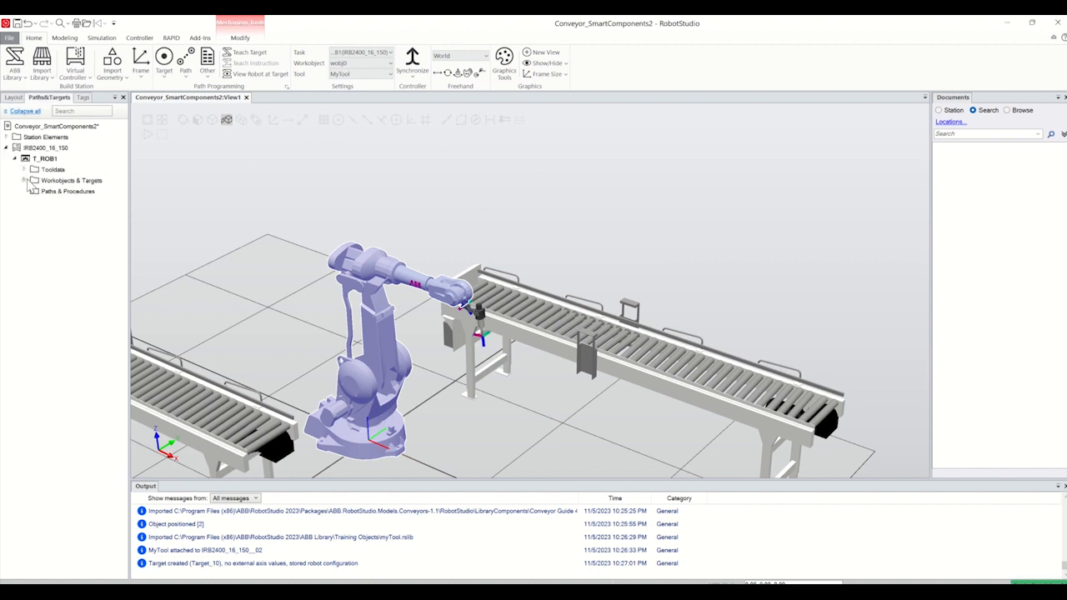
pyautogui.click(23, 169)
pyautogui.click(23, 202)
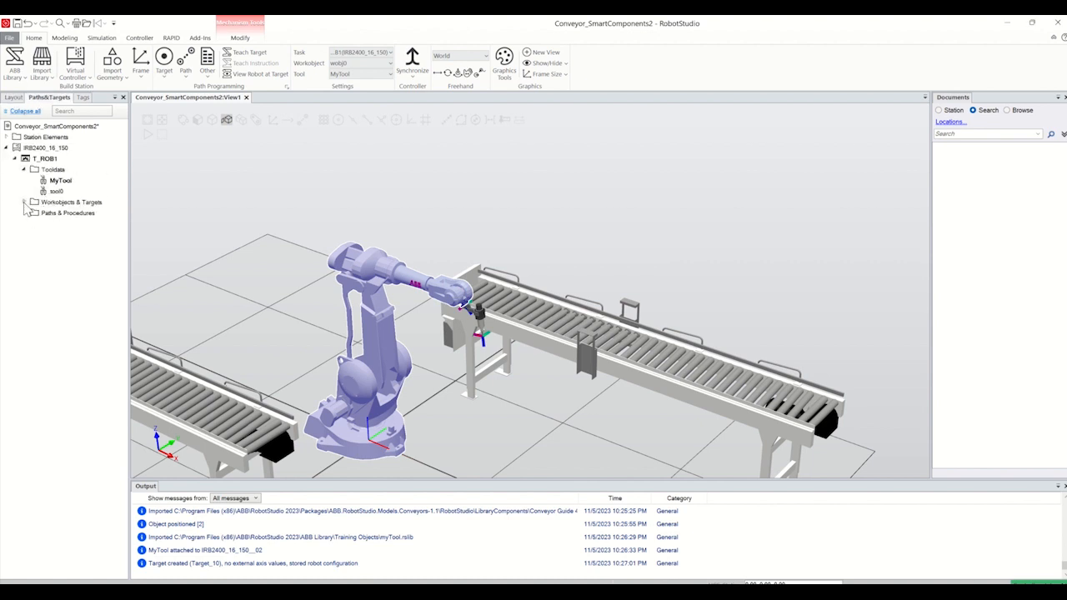
pyautogui.click(32, 213)
pyautogui.click(42, 223)
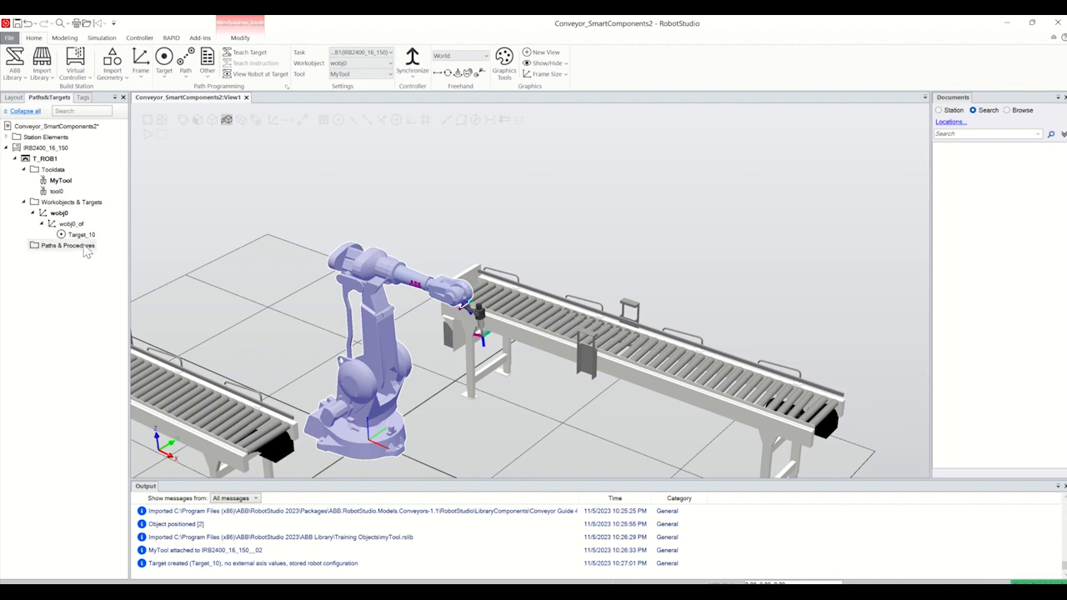
pyautogui.rightClick(80, 235)
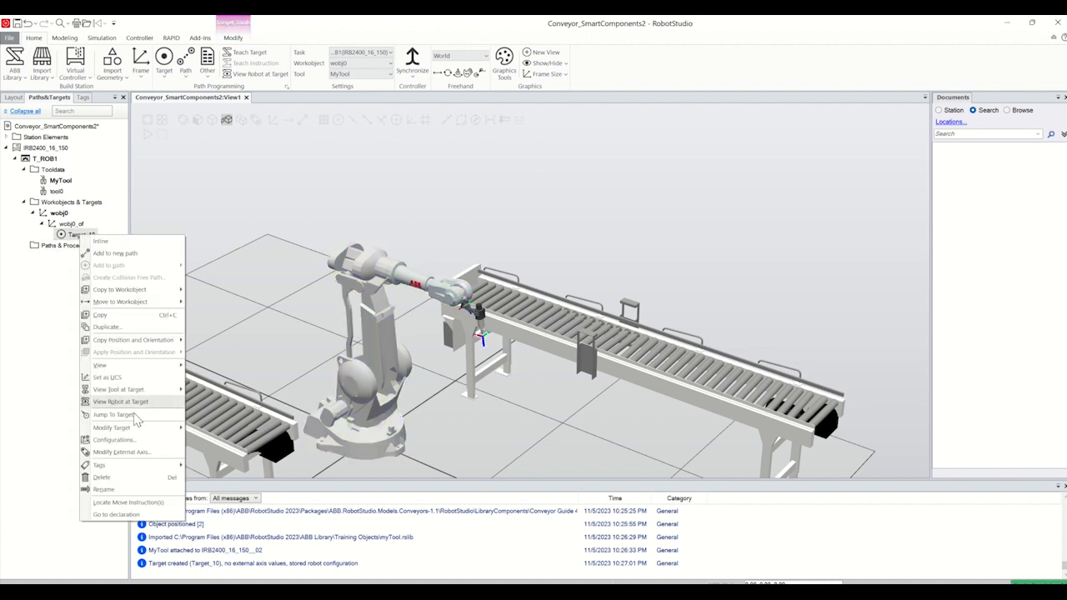
pyautogui.click(113, 490)
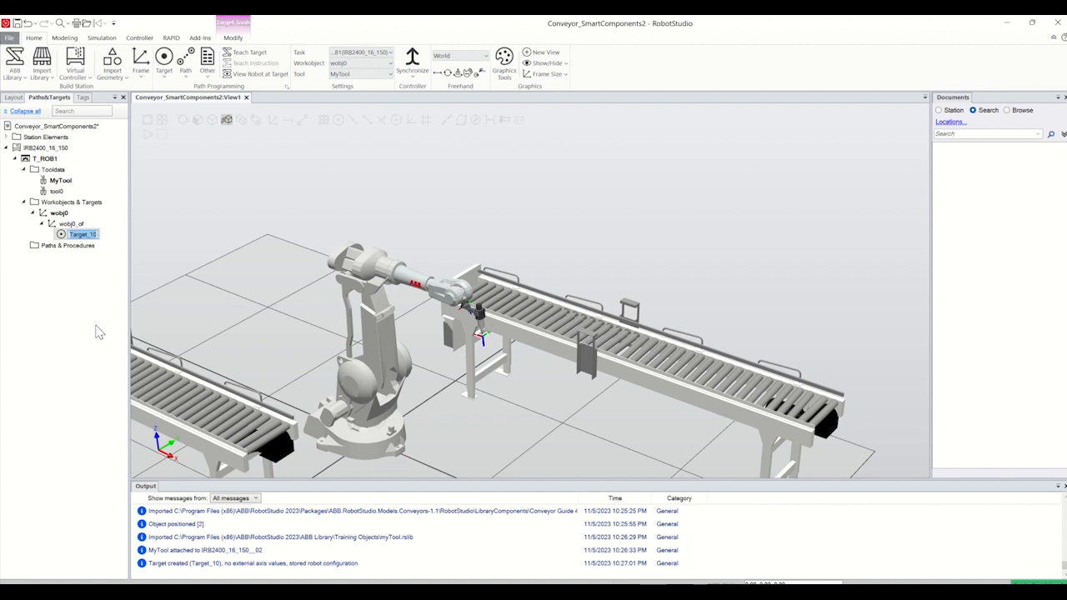
pyautogui.write('Home')
pyautogui.click(183, 334)
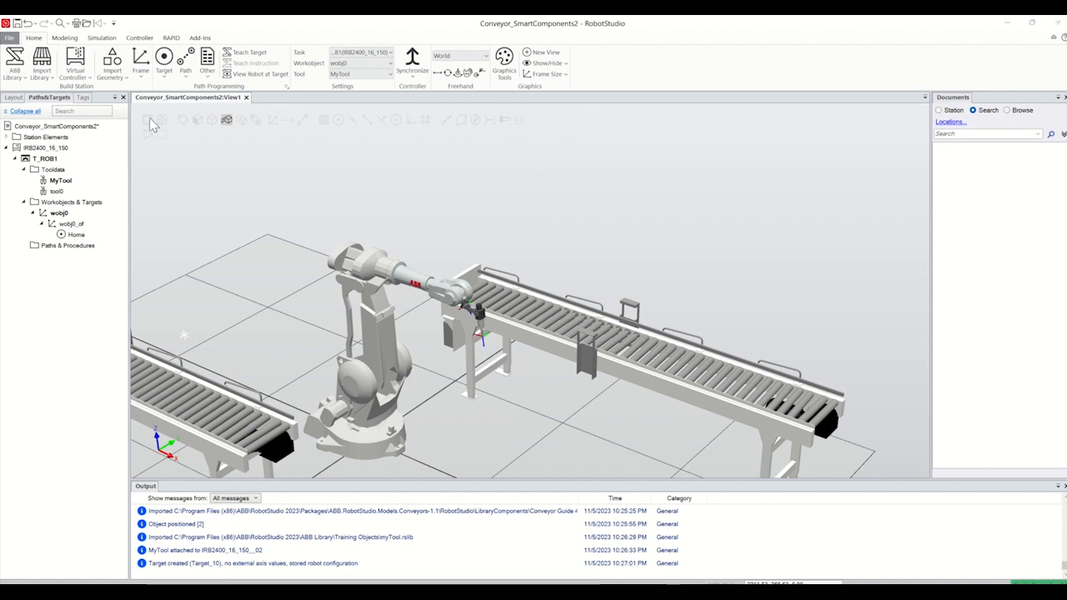
# - Create a solid box with a length of 200 mm and its corner point at the World origin
pyautogui.click(64, 38)
pyautogui.click(113, 74)
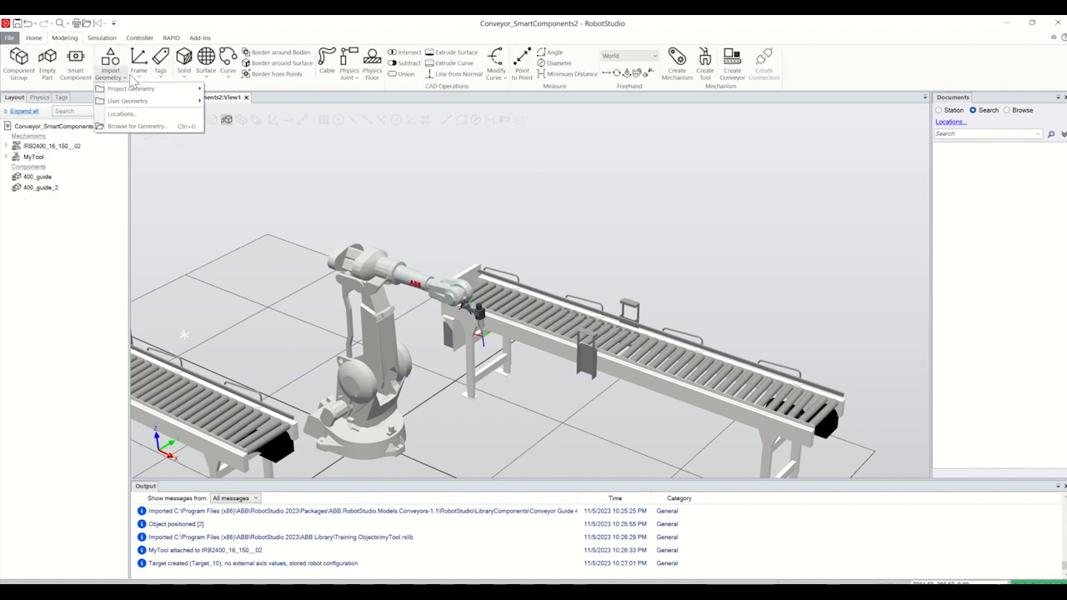
pyautogui.click(184, 82)
pyautogui.click(203, 94)
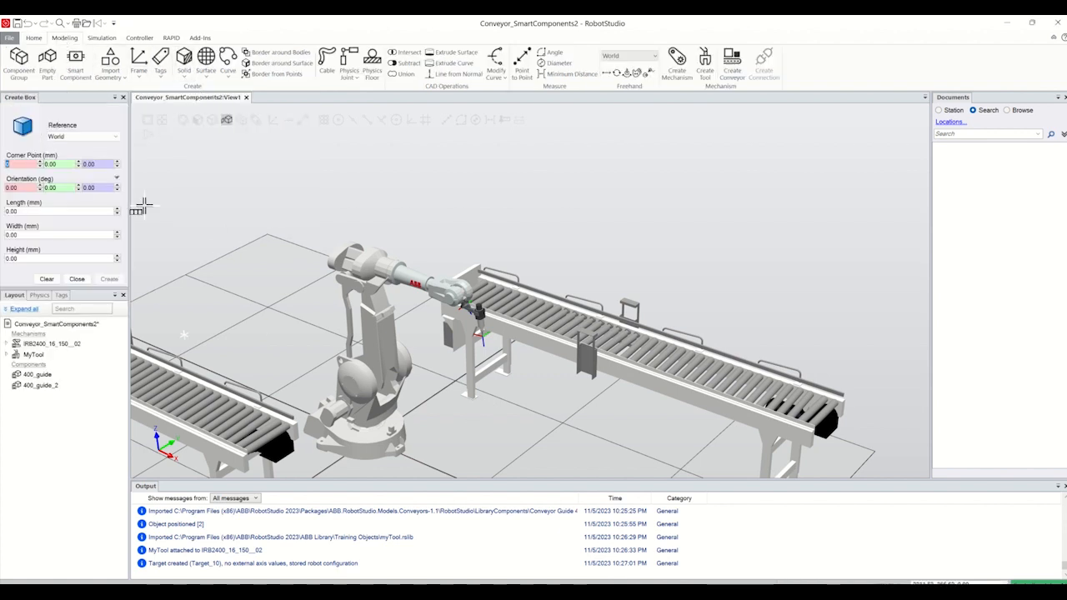
pyautogui.click(22, 211)
pyautogui.write('200')
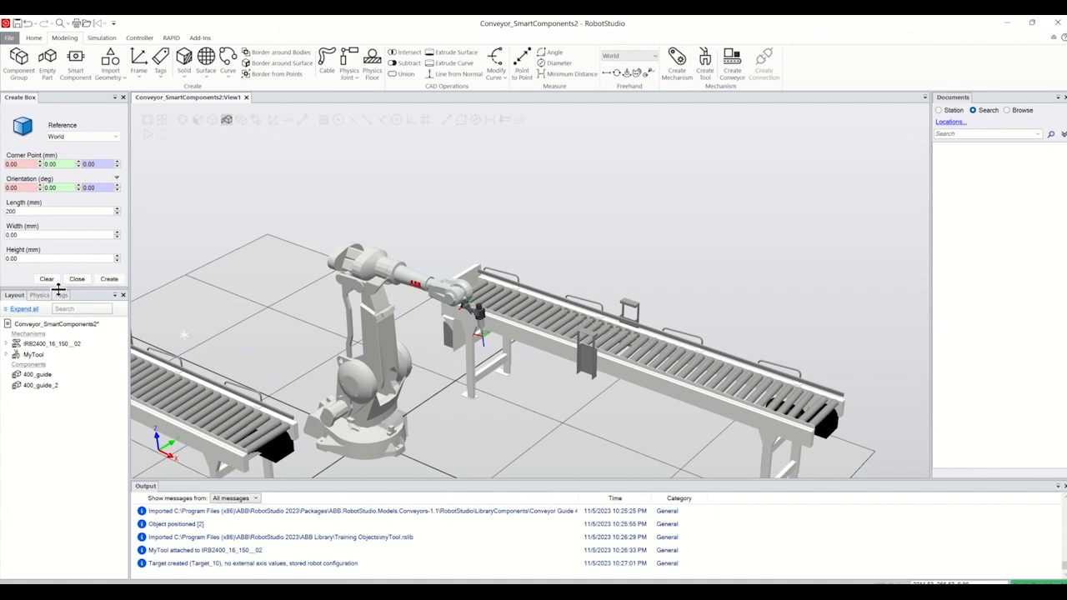
pyautogui.click(109, 279)
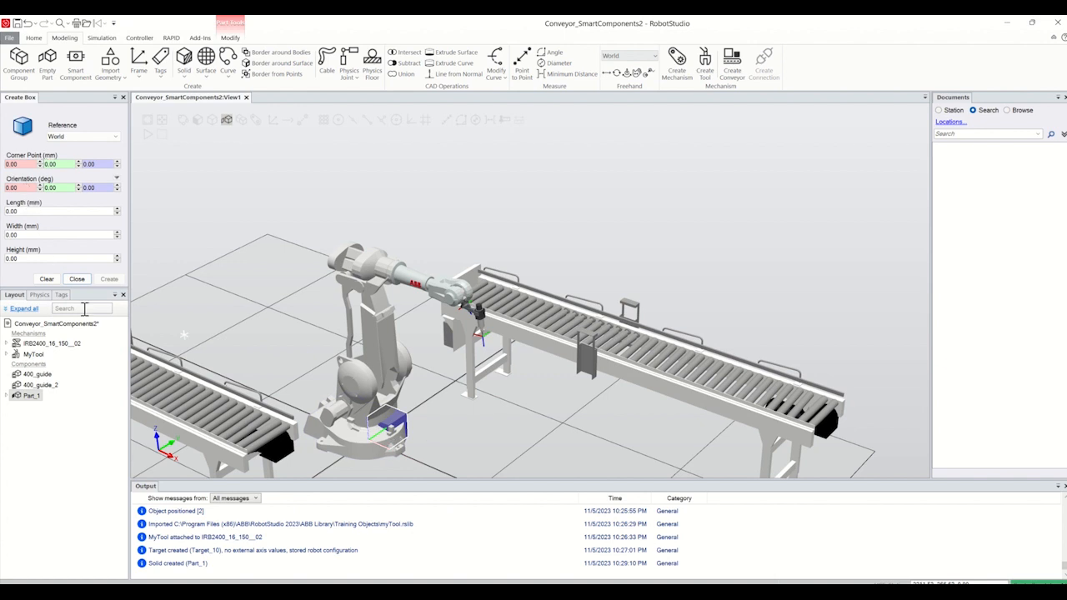
pyautogui.click(79, 279)
# - Rename the new box part as Box_1
pyautogui.rightClick(30, 198)
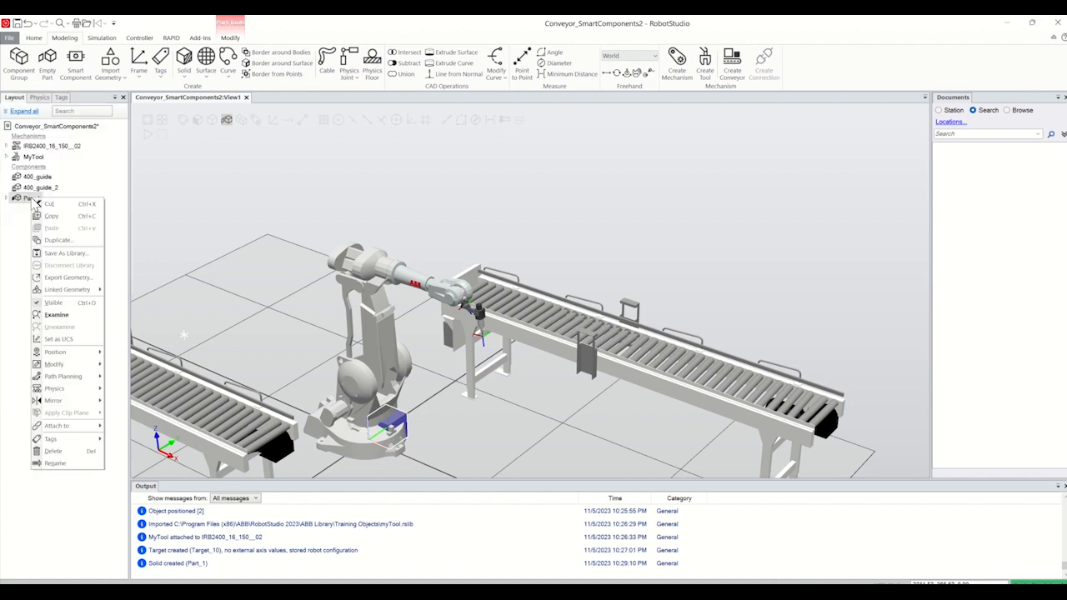
pyautogui.click(10, 240)
pyautogui.click(30, 199)
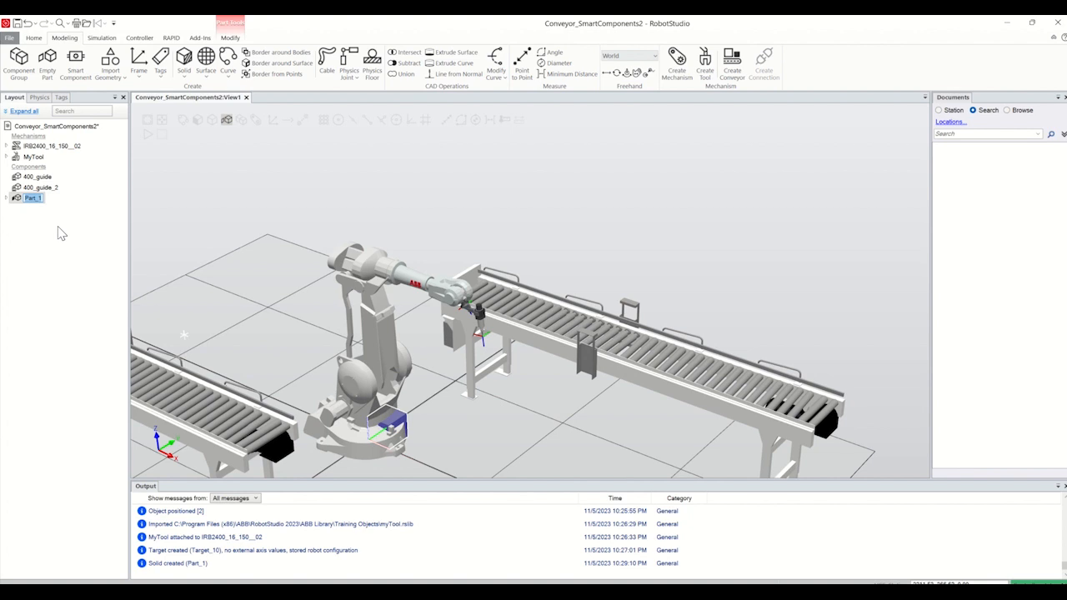
pyautogui.write('Box')
pyautogui.press('Return')
# - Set the position of Box_1 to X -1500, Y -1300 and Z 780 mm relative to World
pyautogui.rightClick(32, 198)
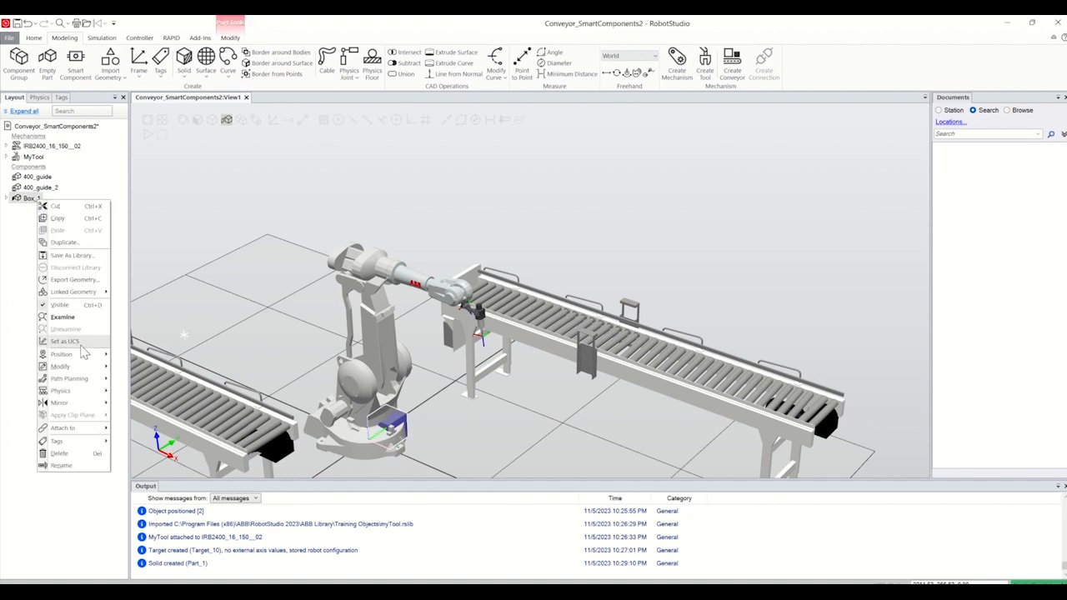
pyautogui.moveTo(90, 356)
pyautogui.click(133, 355)
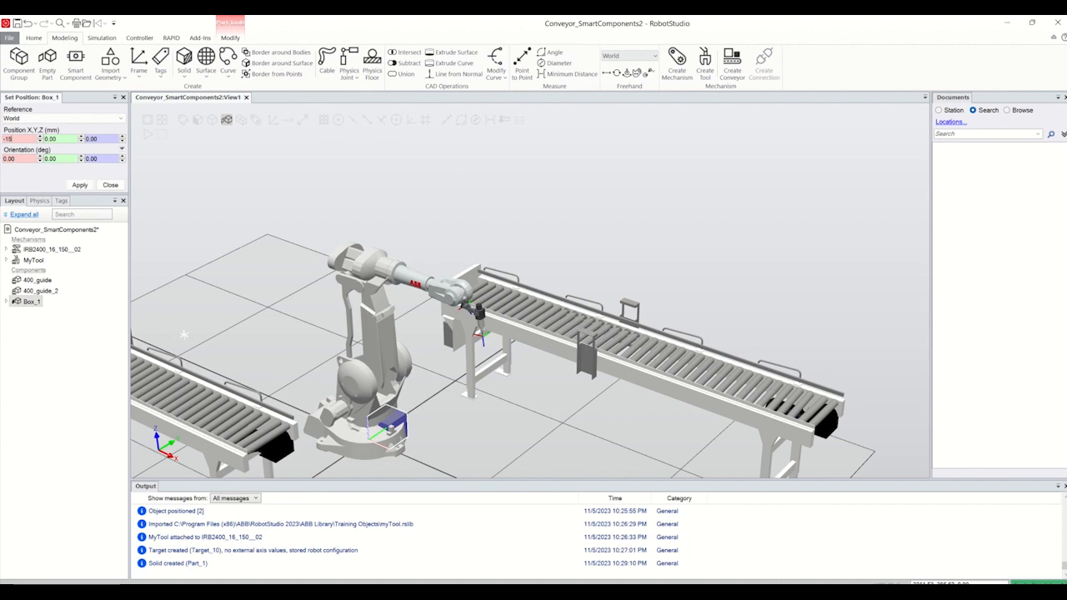
pyautogui.write('00.00')
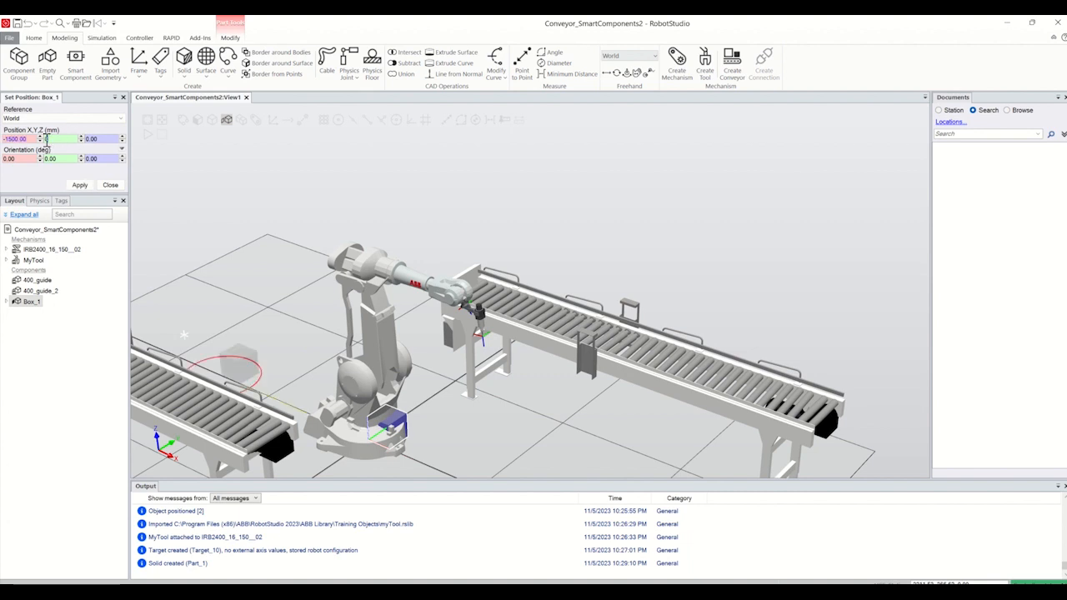
pyautogui.write('-1300')
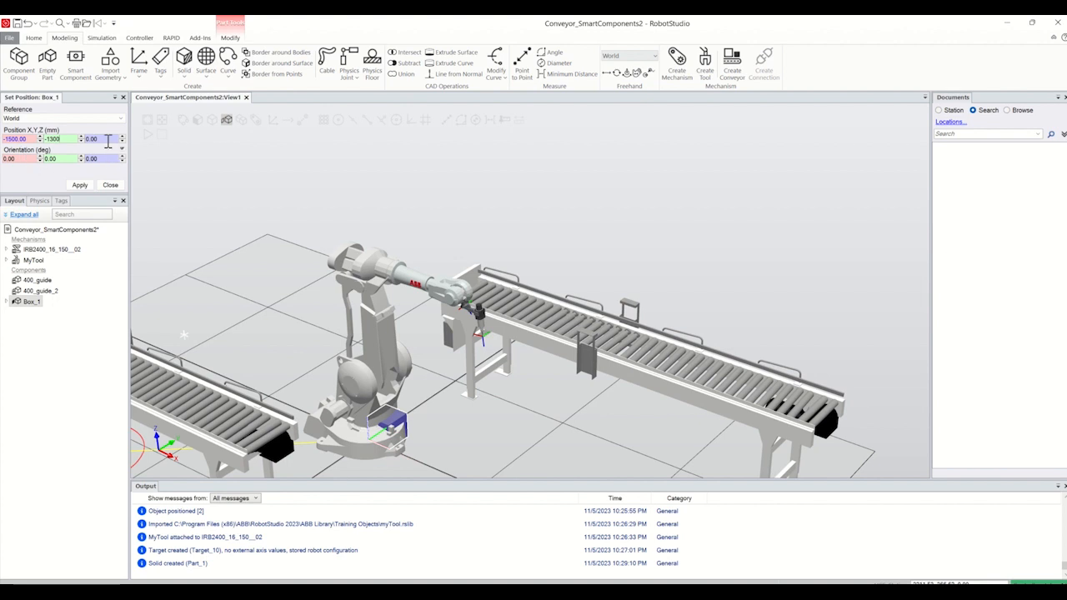
pyautogui.moveTo(105, 139); pyautogui.dragTo(86, 140)
pyautogui.write('780')
pyautogui.scroll(-2, 204, 259)
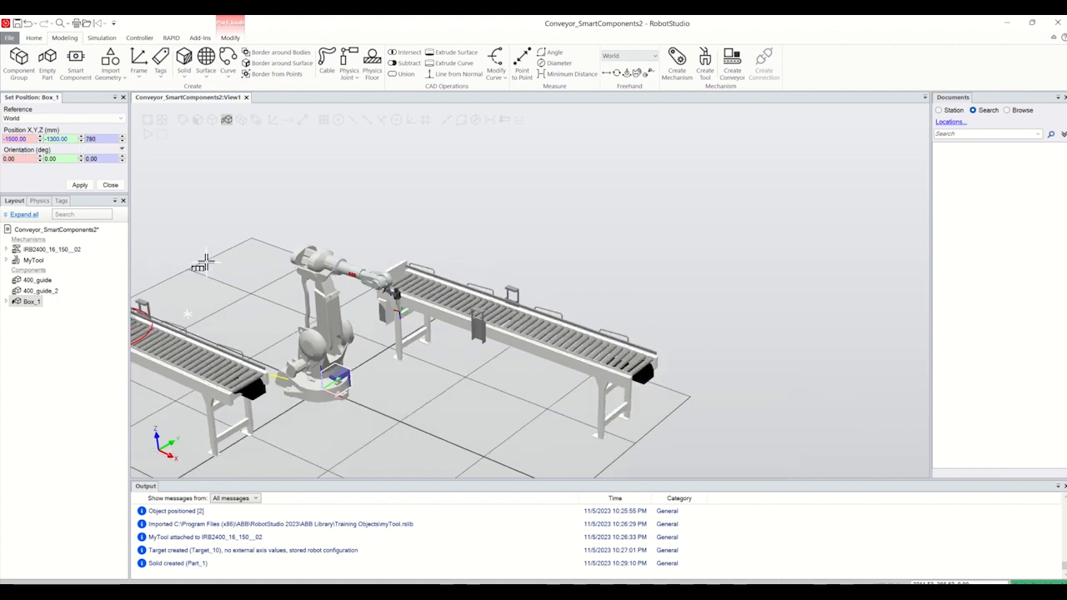
pyautogui.scroll(-2, 215, 266)
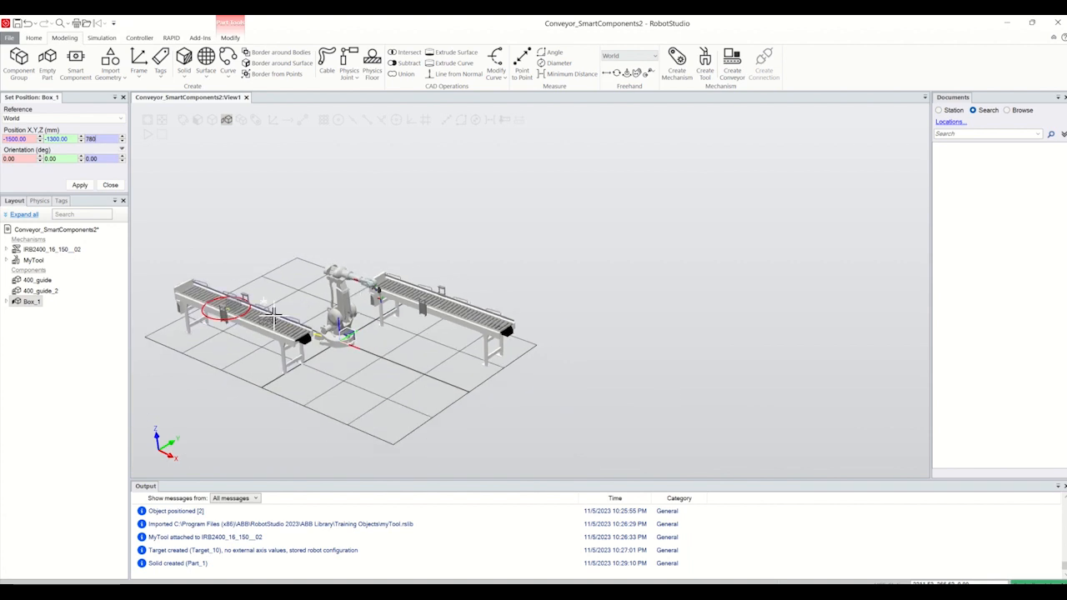
pyautogui.scroll(4, 215, 279)
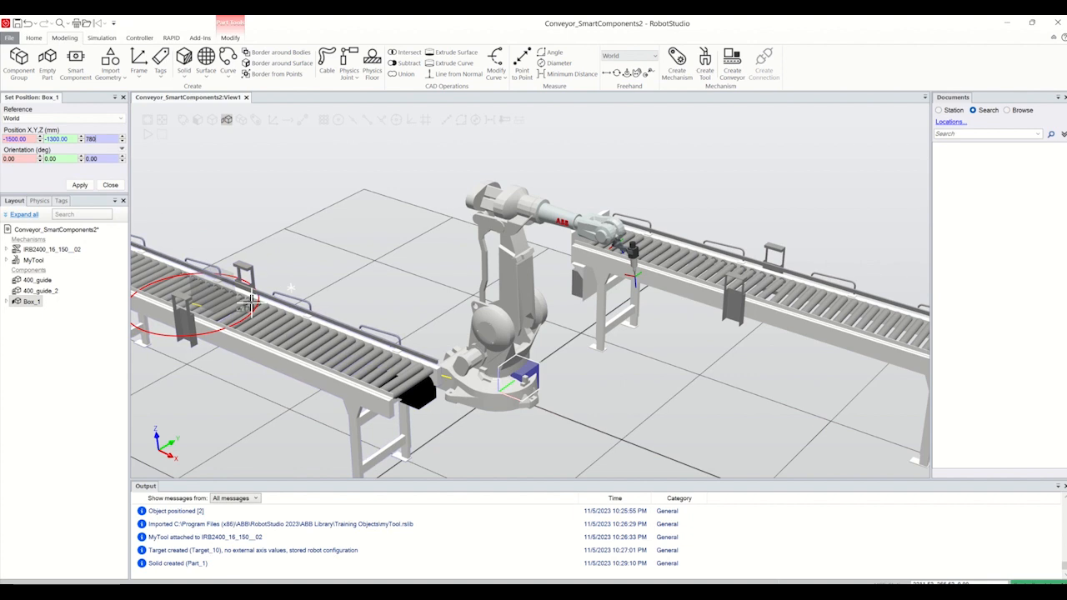
pyautogui.click(79, 186)
pyautogui.scroll(-3, 287, 302)
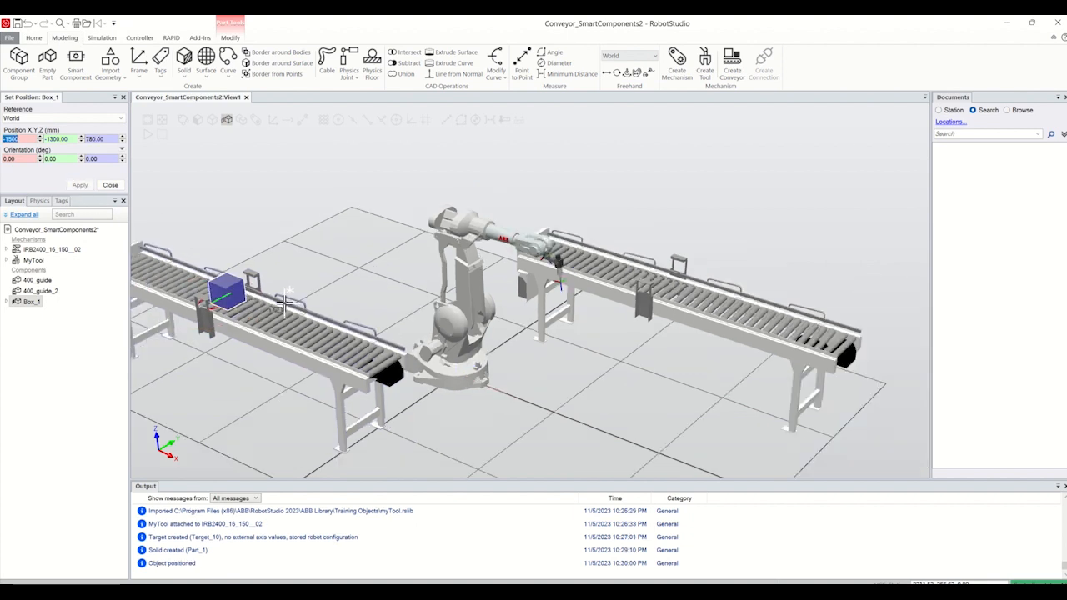
pyautogui.click(110, 184)
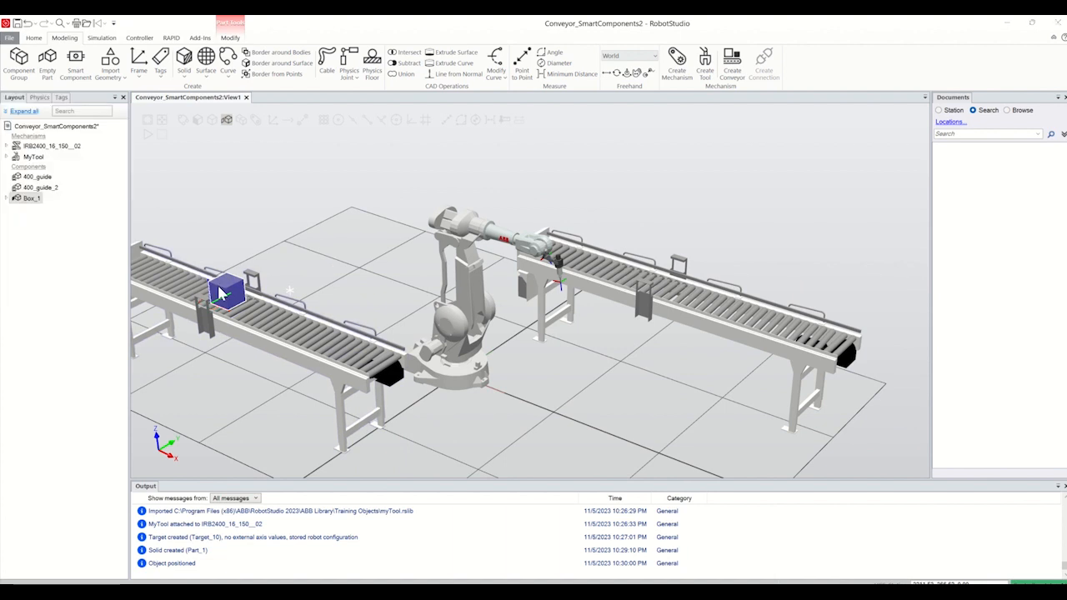
pyautogui.rightClick(224, 281)
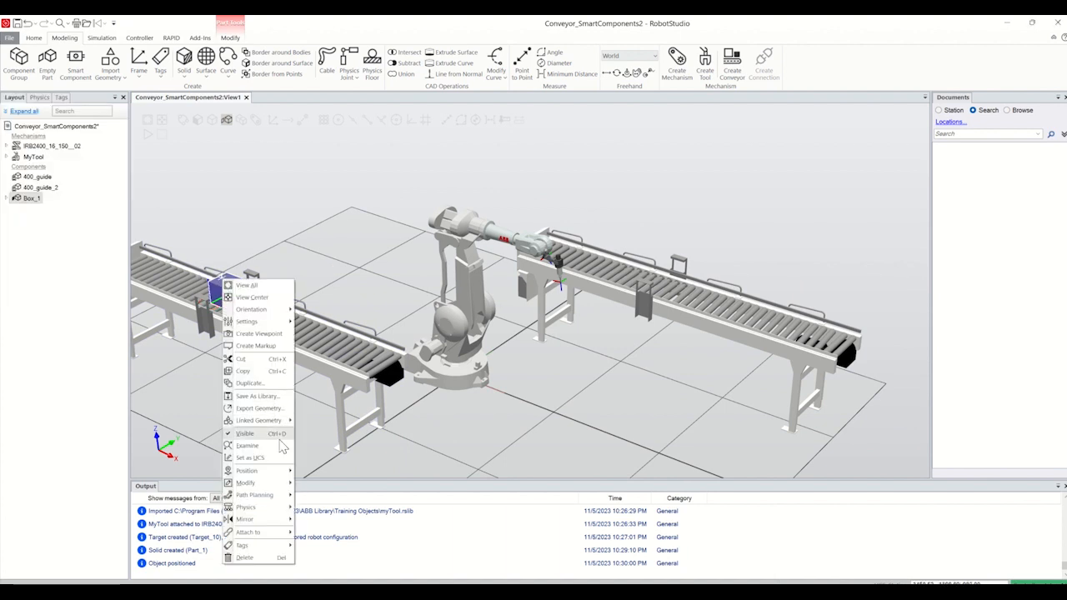
pyautogui.moveTo(250, 470)
pyautogui.click(328, 472)
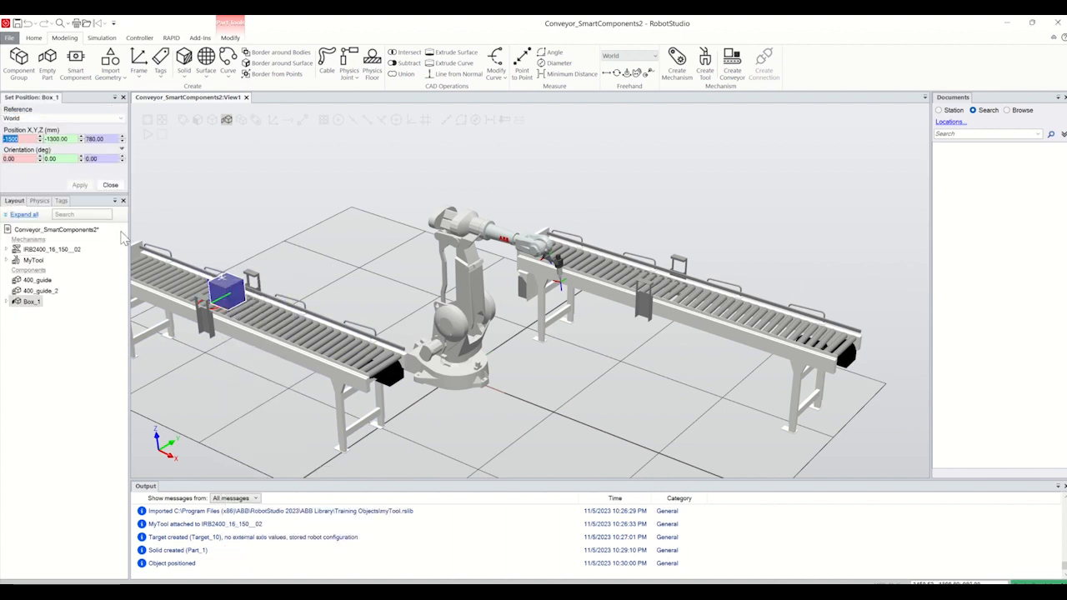
pyautogui.click(110, 184)
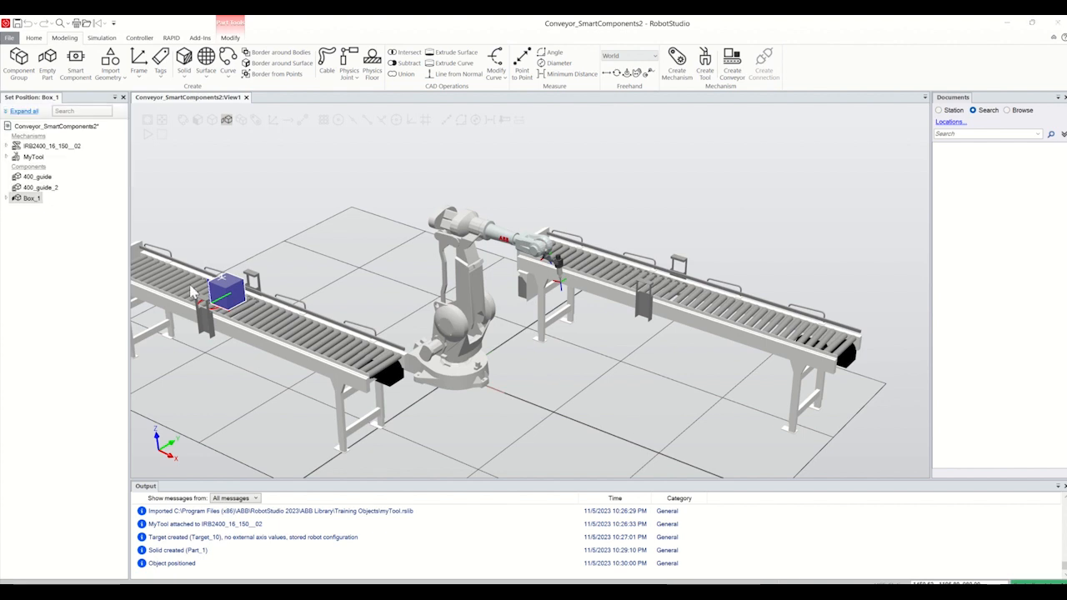
# - Change the color of Box_1 to bright green (red 0, green 255, blue 64)
pyautogui.rightClick(238, 297)
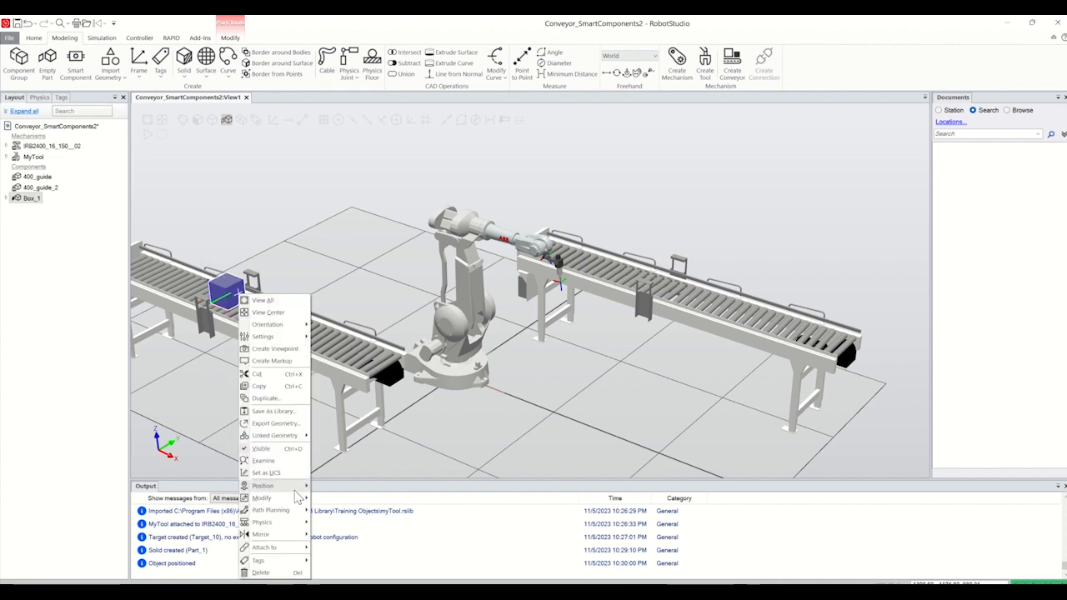
pyautogui.moveTo(300, 498)
pyautogui.click(346, 398)
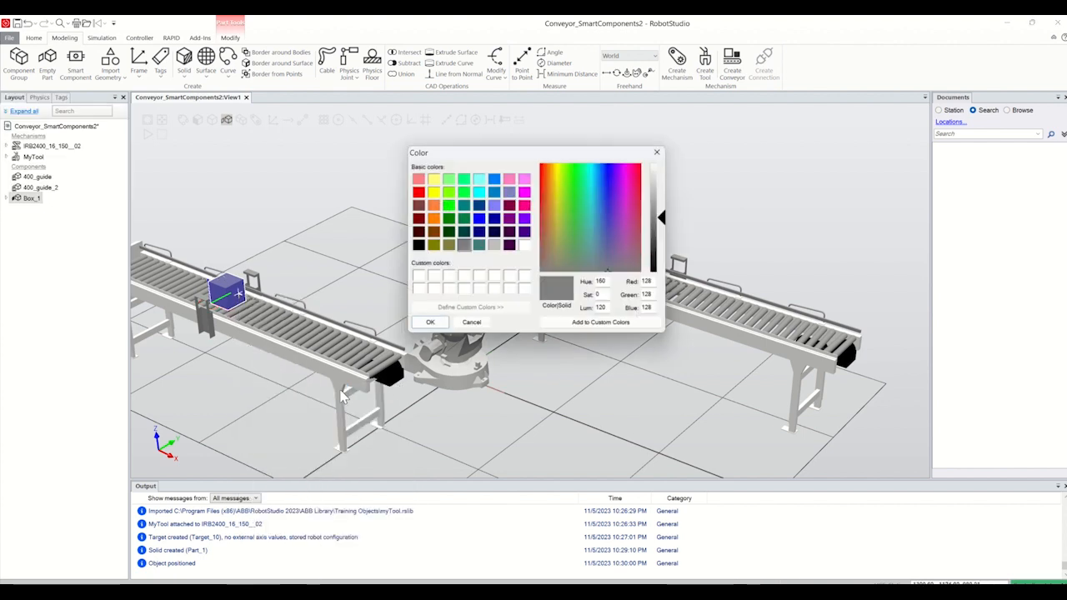
pyautogui.click(461, 191)
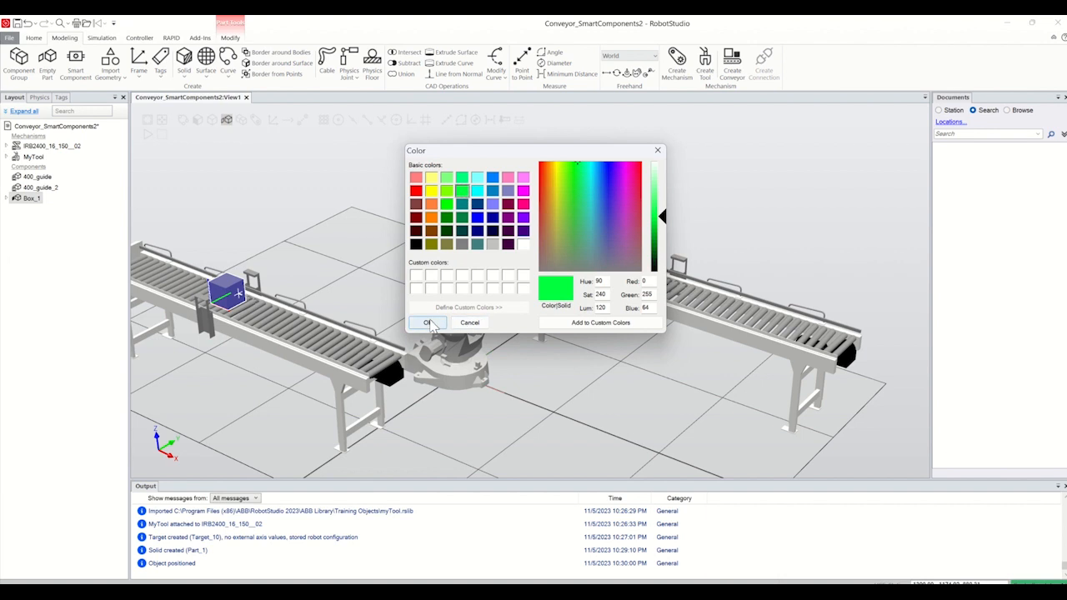
pyautogui.click(427, 323)
pyautogui.click(451, 407)
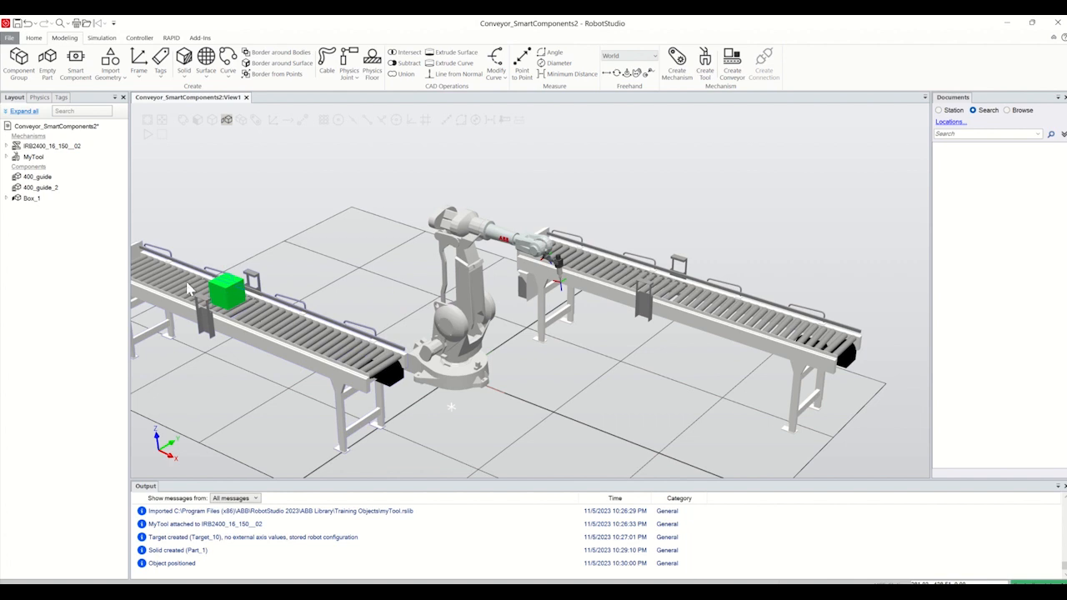
# - Add a Positioner smart component from the Manipulators group to the station logic
pyautogui.scroll(-2, 269, 307)
pyautogui.scroll(2, 147, 295)
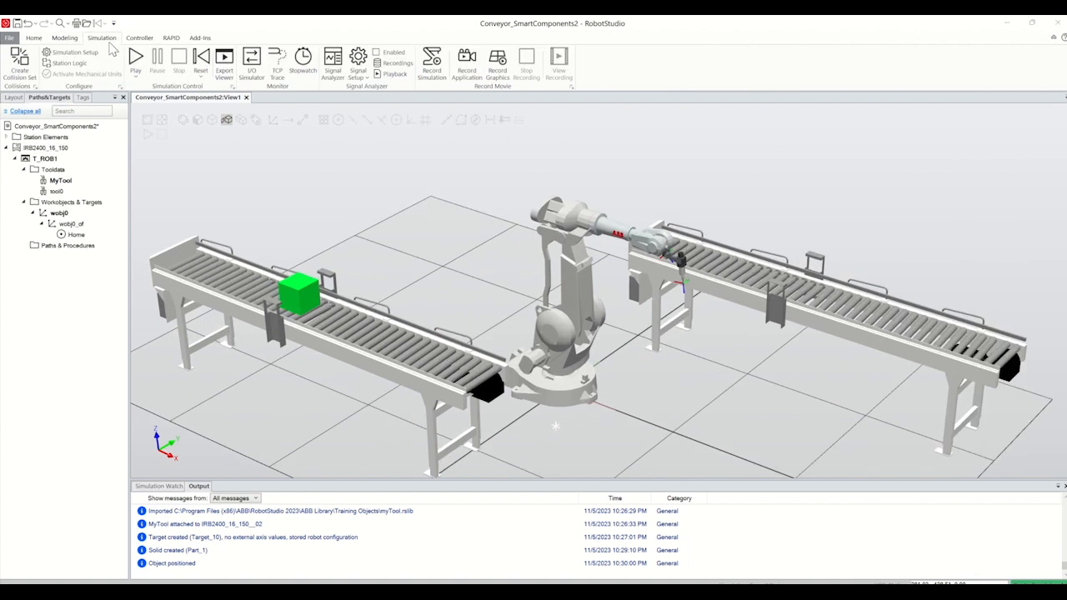
pyautogui.click(70, 63)
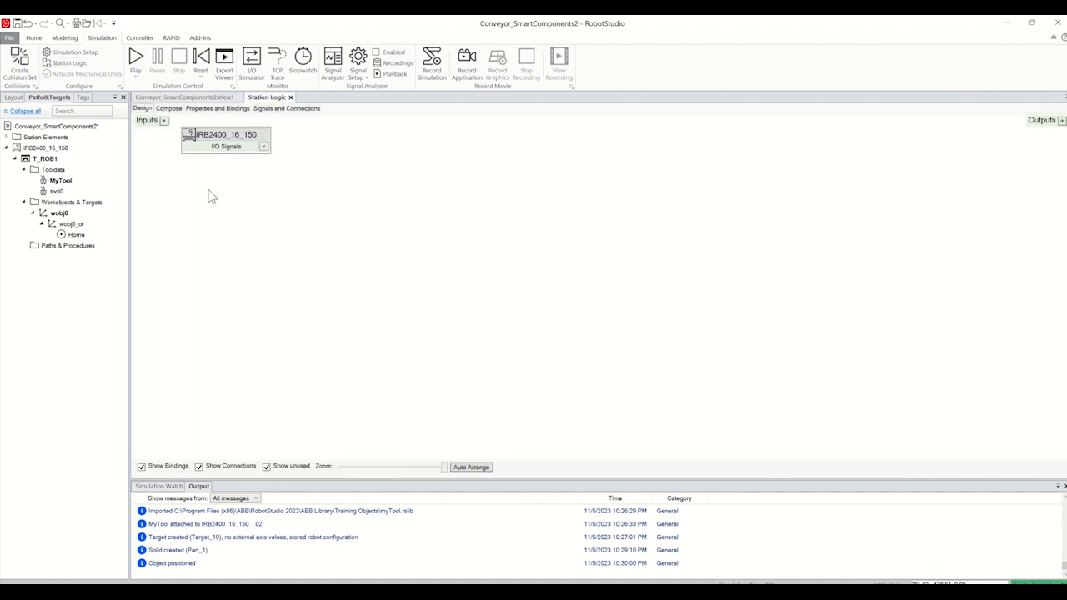
pyautogui.click(169, 109)
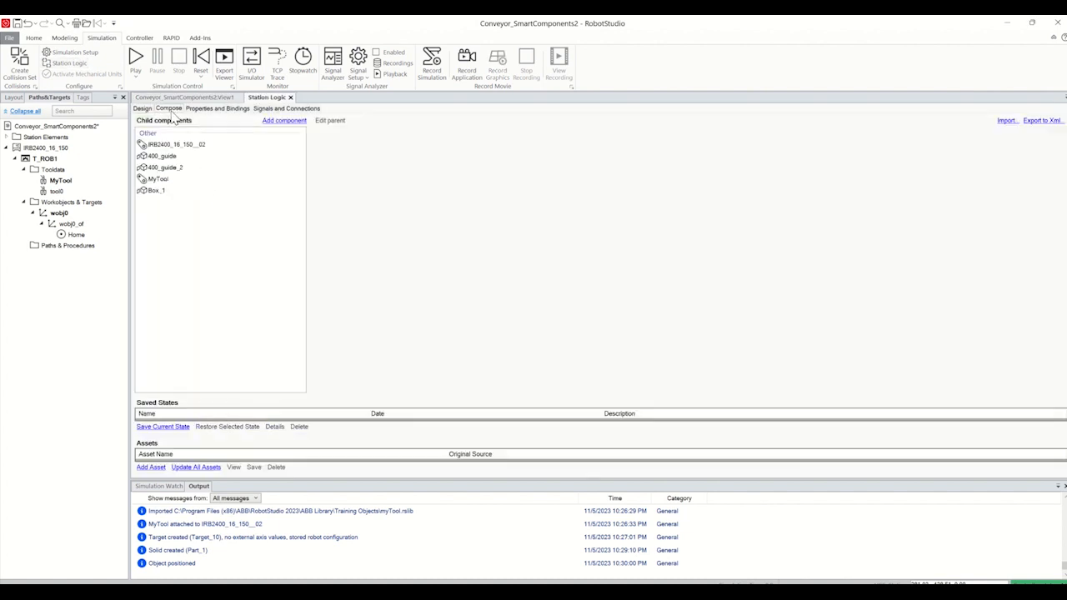
pyautogui.click(284, 120)
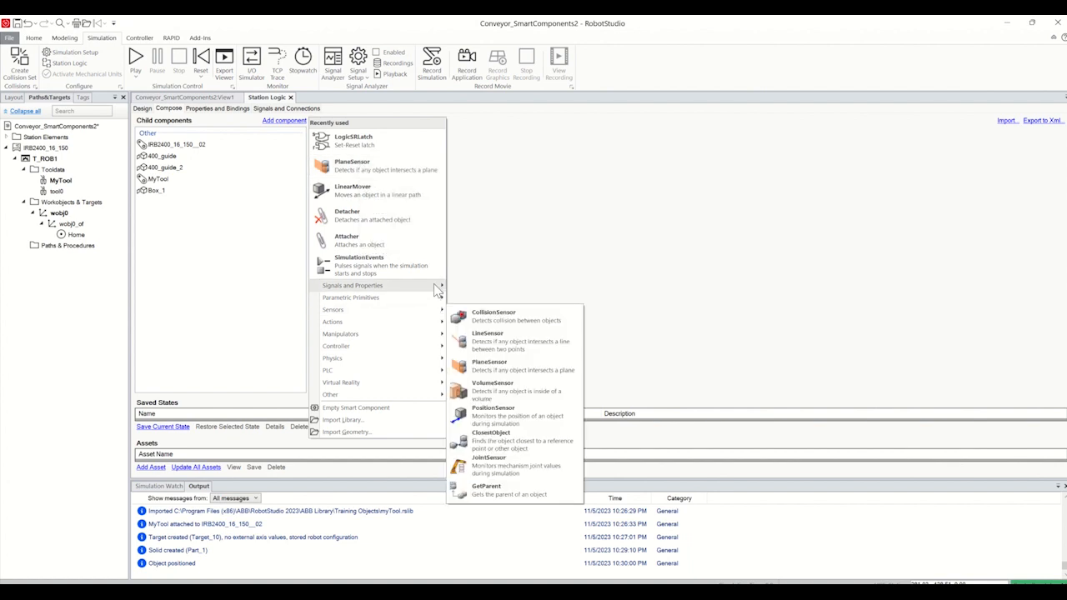
pyautogui.moveTo(436, 287)
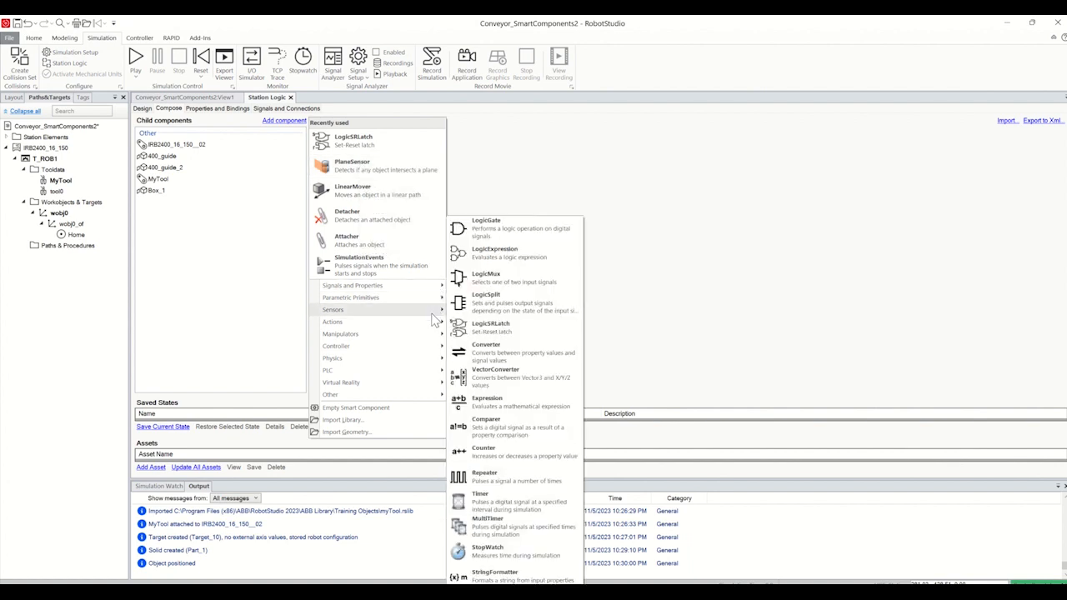
pyautogui.moveTo(436, 337)
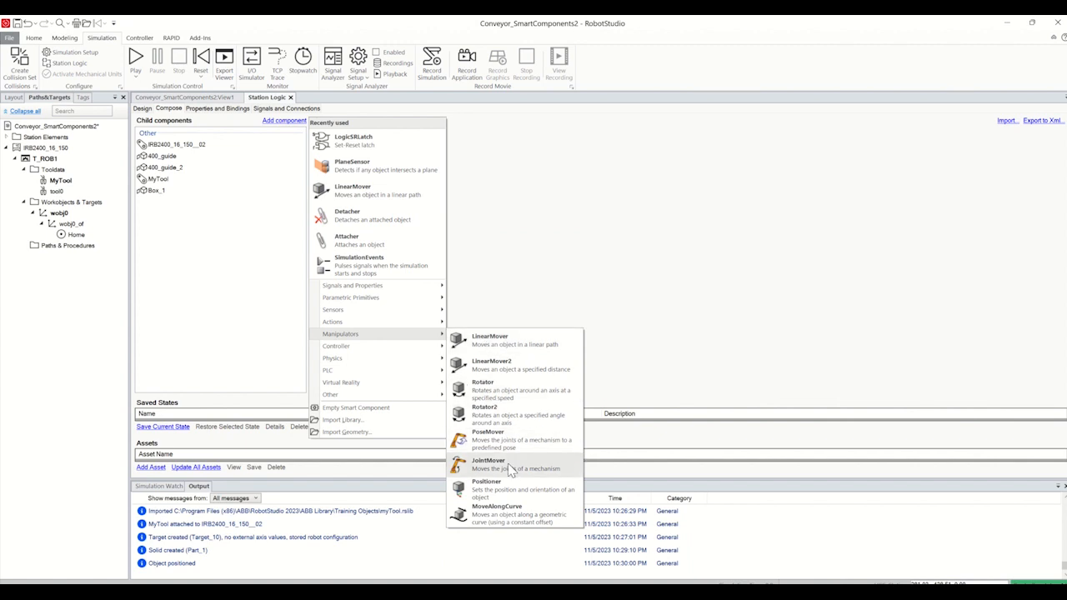
pyautogui.click(487, 484)
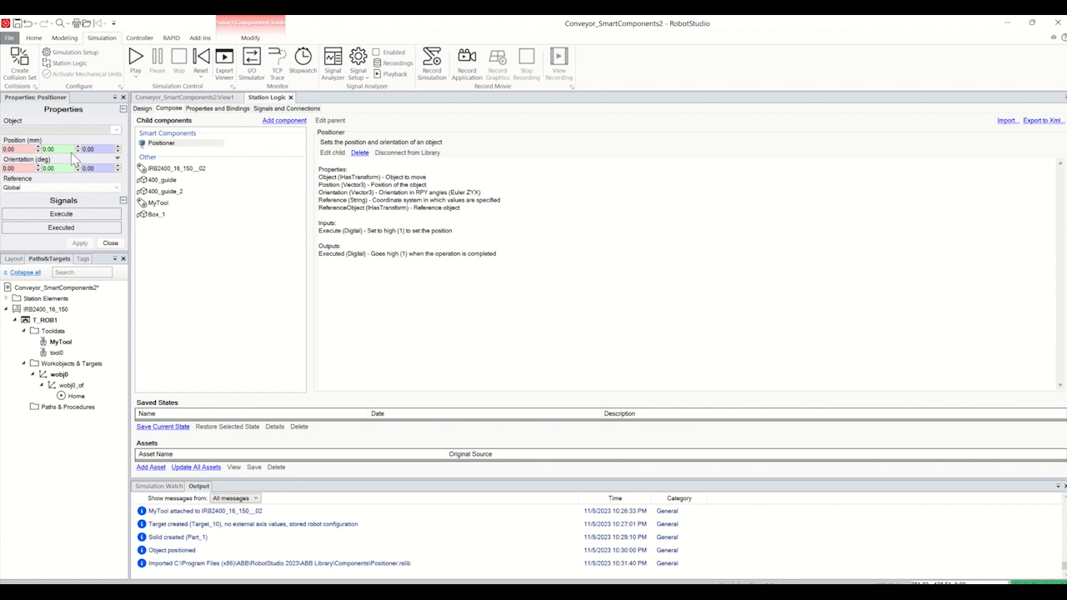
# - Configure the Positioner to move Box_1 to X -1400 and Y -1300 mm, with the conveyor-top height as Z
pyautogui.click(117, 130)
pyautogui.click(25, 215)
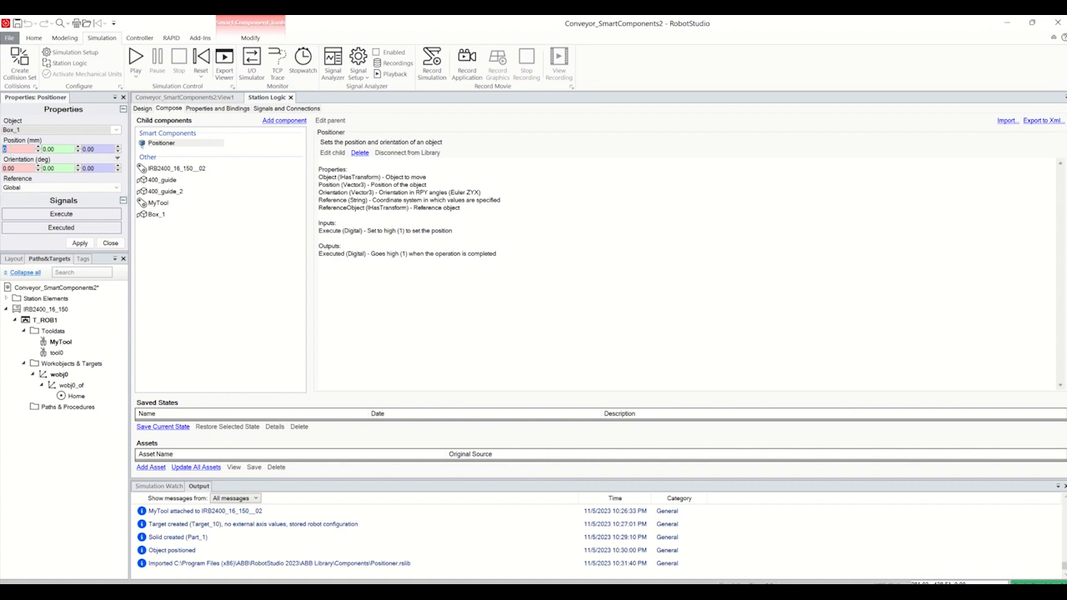
pyautogui.write('-1400')
pyautogui.press('Tab')
pyautogui.write('-1300')
pyautogui.press('Tab')
pyautogui.write('78')
pyautogui.click(80, 244)
pyautogui.click(110, 243)
# - Rearrange the station logic design so the Positioner block sits near the inputs and the IRB2400_16_150 block sits farther right
pyautogui.click(148, 99)
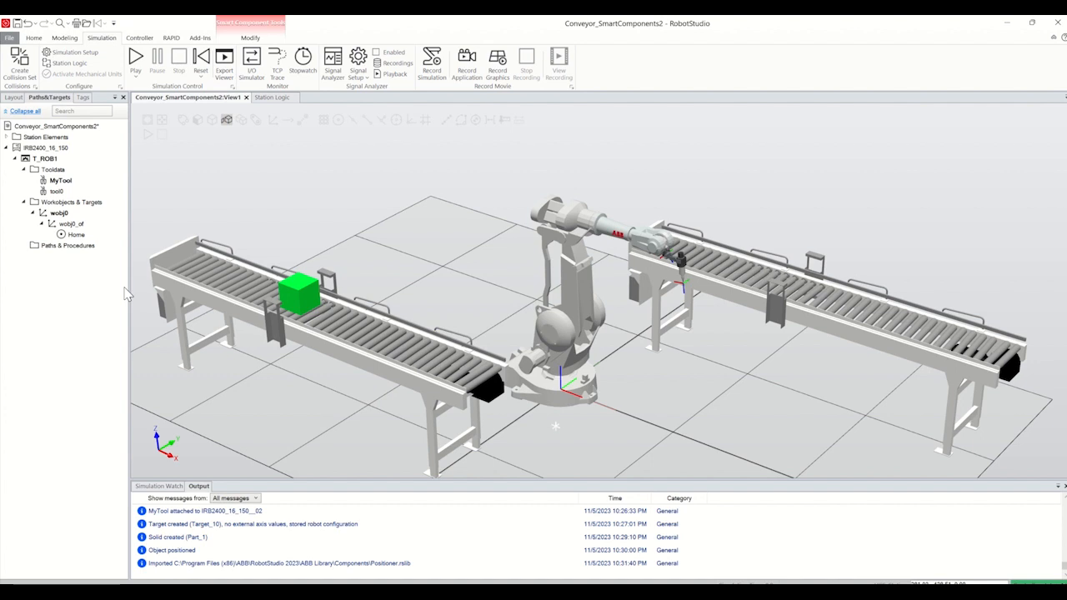
pyautogui.click(269, 99)
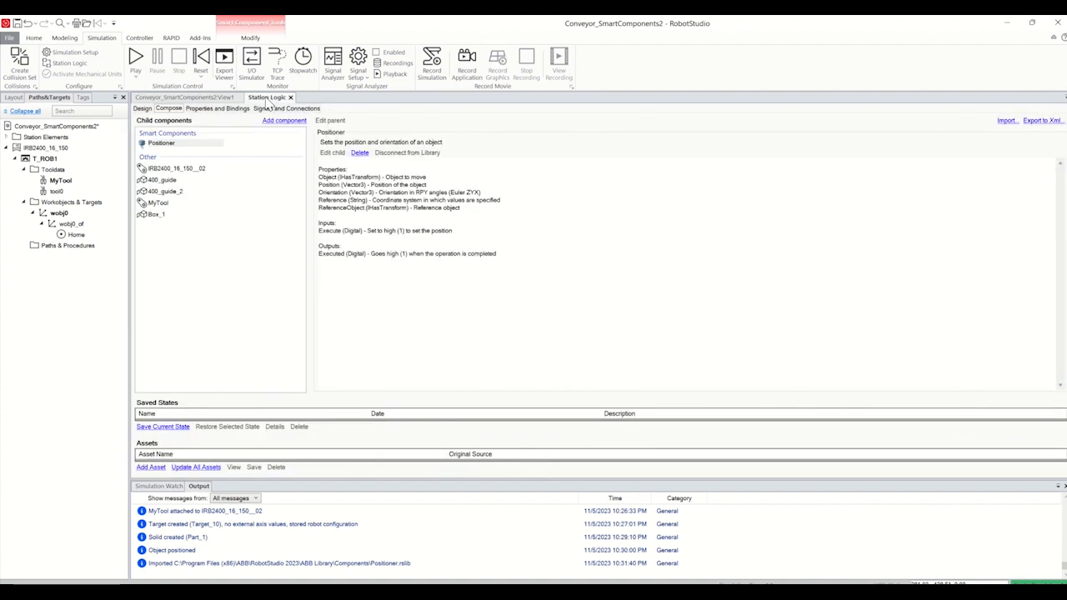
pyautogui.click(143, 108)
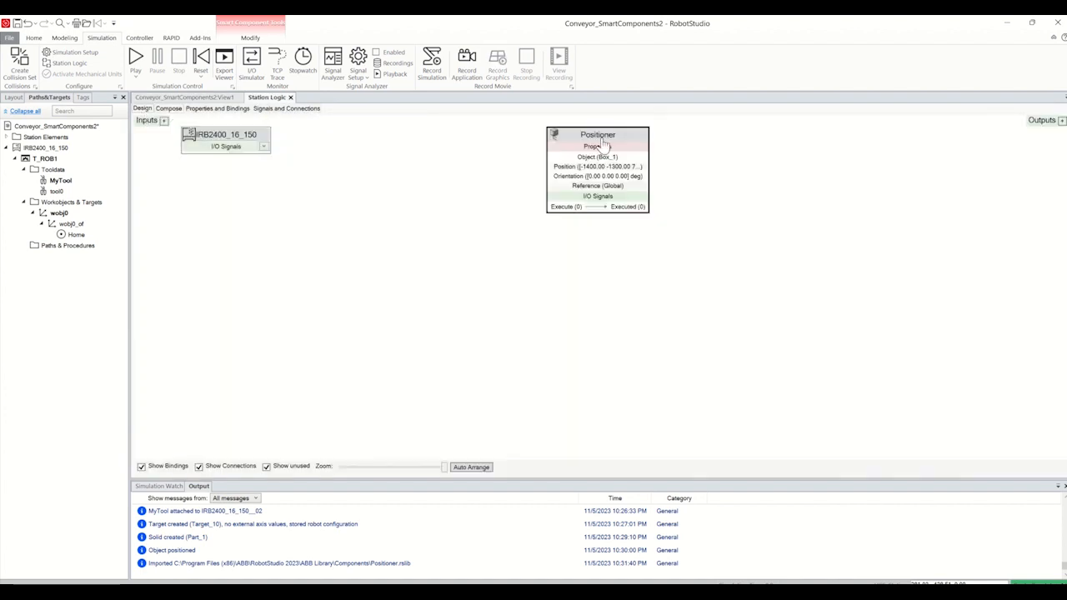
pyautogui.moveTo(602, 143); pyautogui.dragTo(245, 192)
pyautogui.click(237, 140)
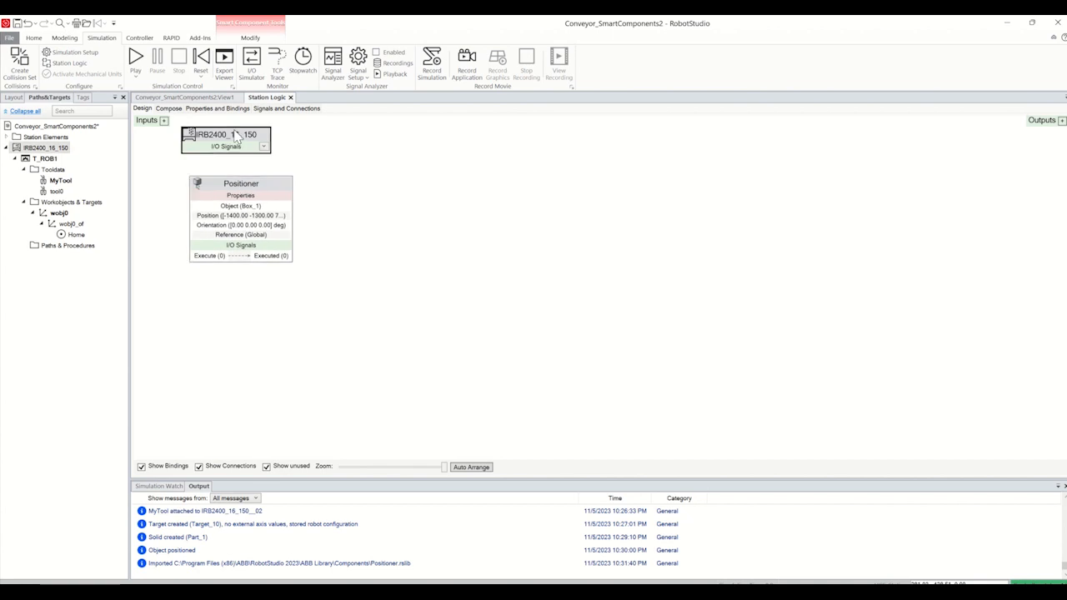
pyautogui.moveTo(237, 140); pyautogui.dragTo(603, 140)
pyautogui.moveTo(190, 173); pyautogui.dragTo(202, 152)
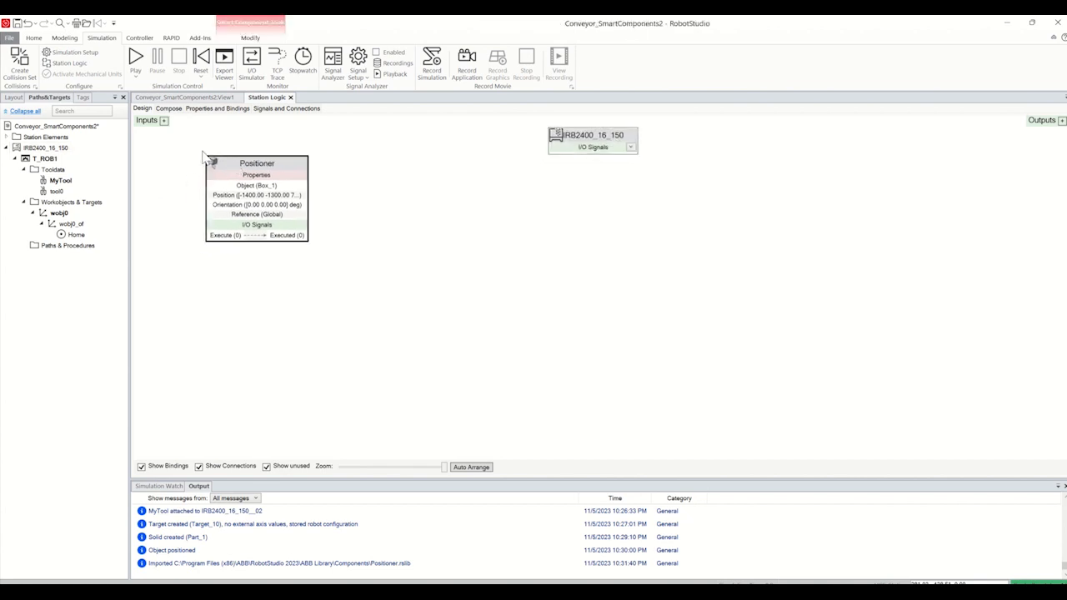
# - Add a DigitalInput station signal called Box_Initial and connect it to the Positioner's Execute input
pyautogui.click(164, 121)
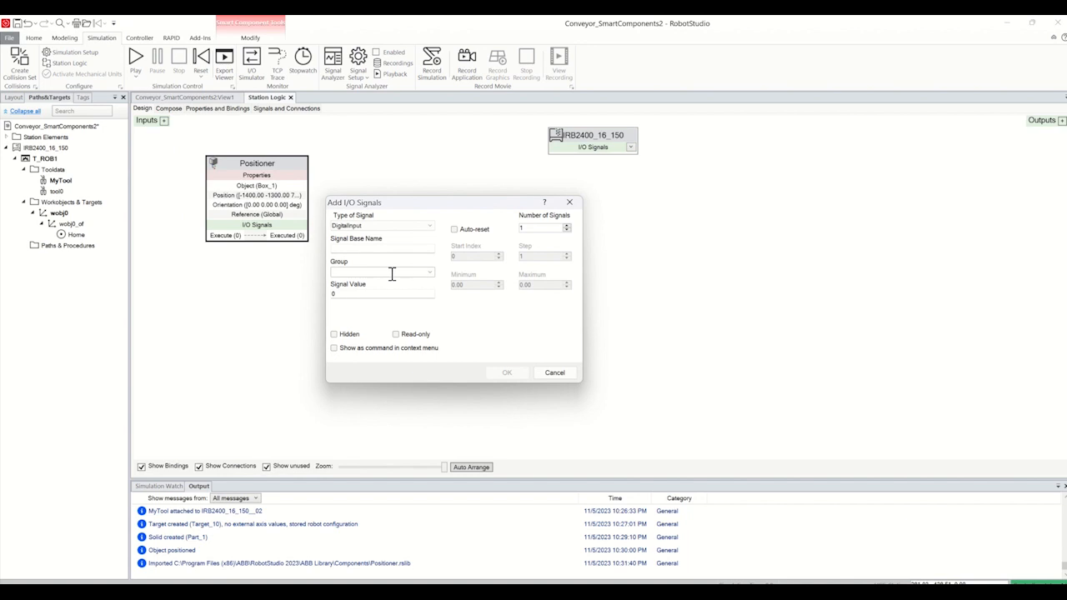
pyautogui.click(362, 247)
pyautogui.write('Box_Initial')
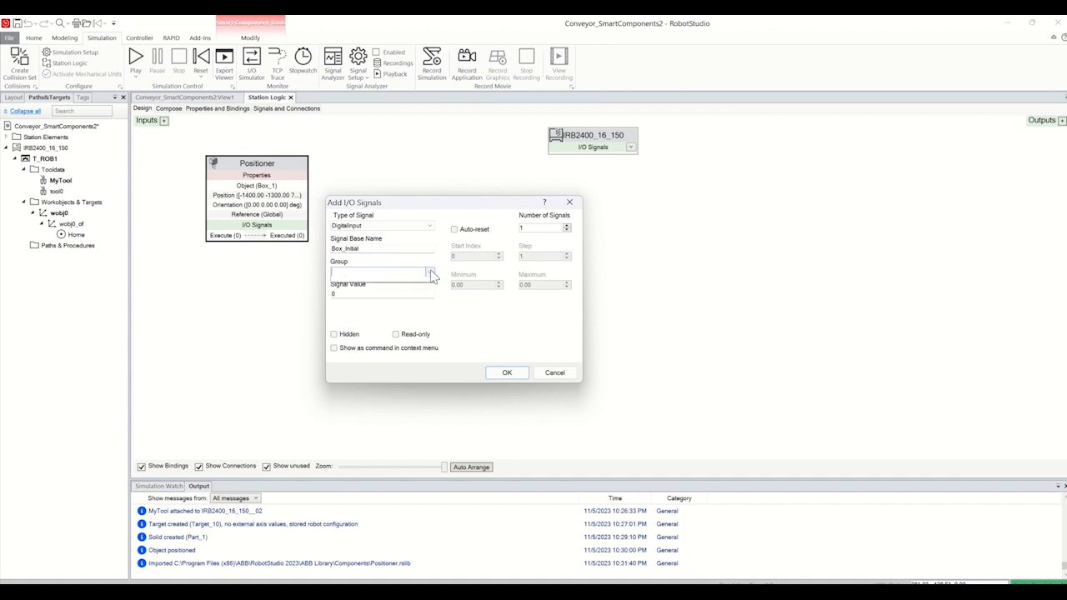
pyautogui.click(504, 375)
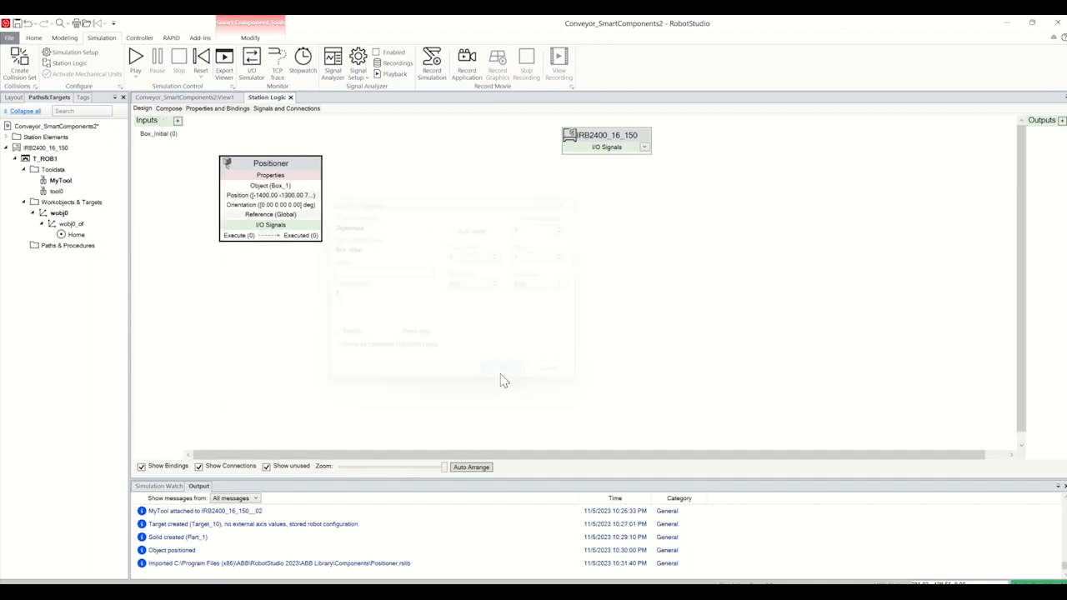
pyautogui.moveTo(185, 135); pyautogui.dragTo(234, 240)
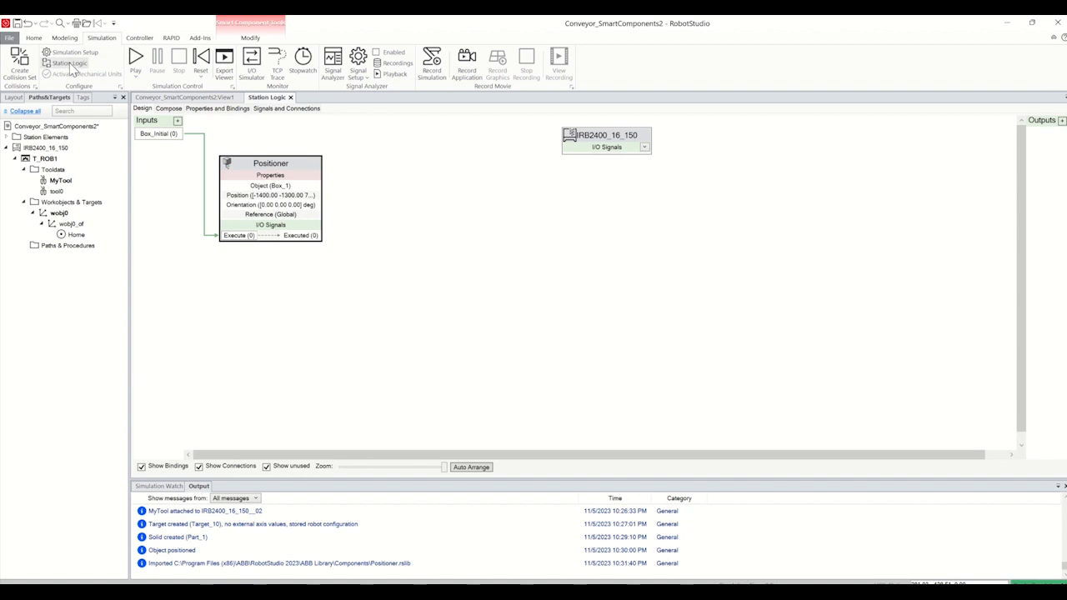
# - Open the I/O Simulator and switch its controller selection to Station Signals
pyautogui.click(253, 65)
pyautogui.click(1033, 121)
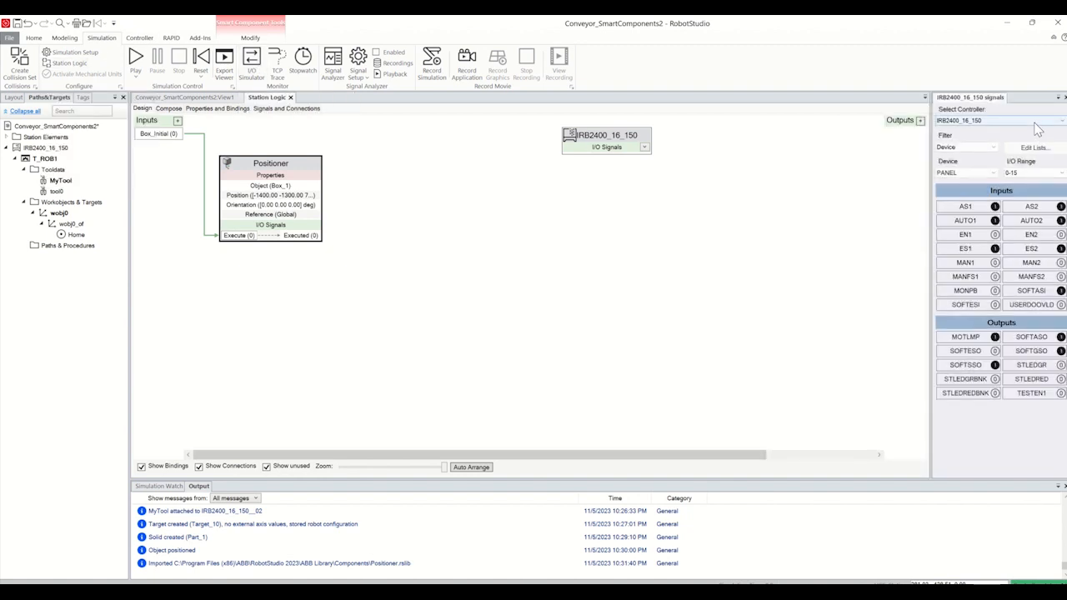
pyautogui.click(1036, 129)
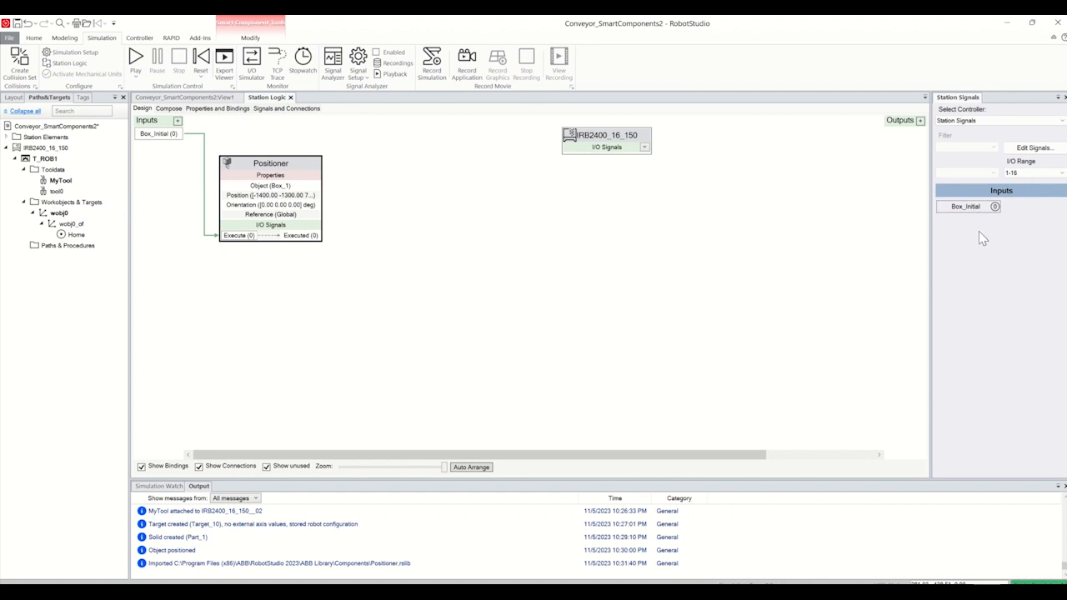
# - Test the Positioner by moving Box_1 off the conveyor in the 3D view and switching the Box_Initial signal off and on again
pyautogui.click(185, 98)
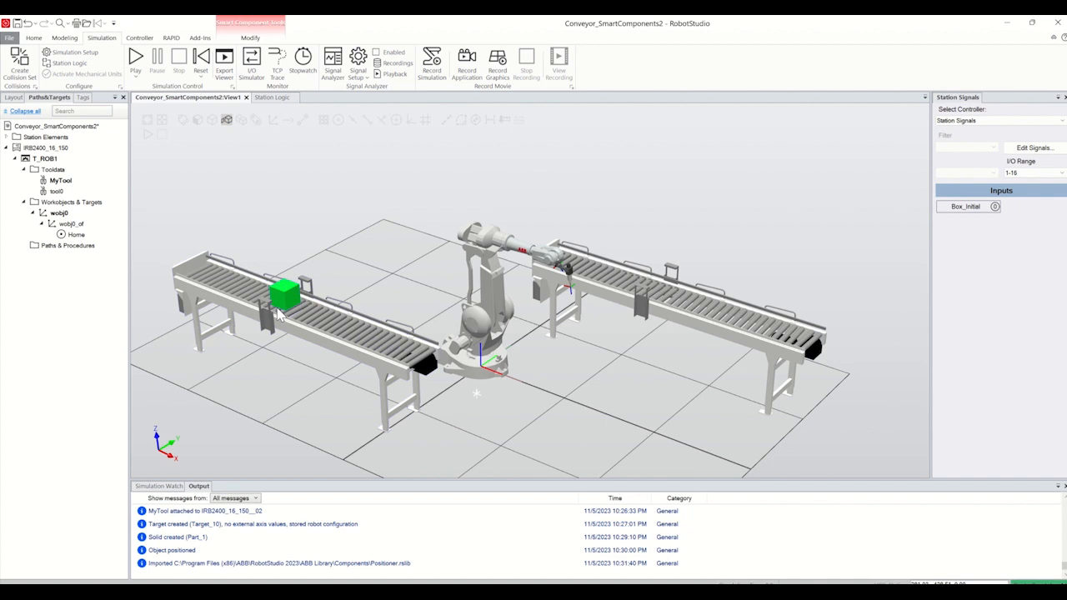
pyautogui.scroll(5, 280, 313)
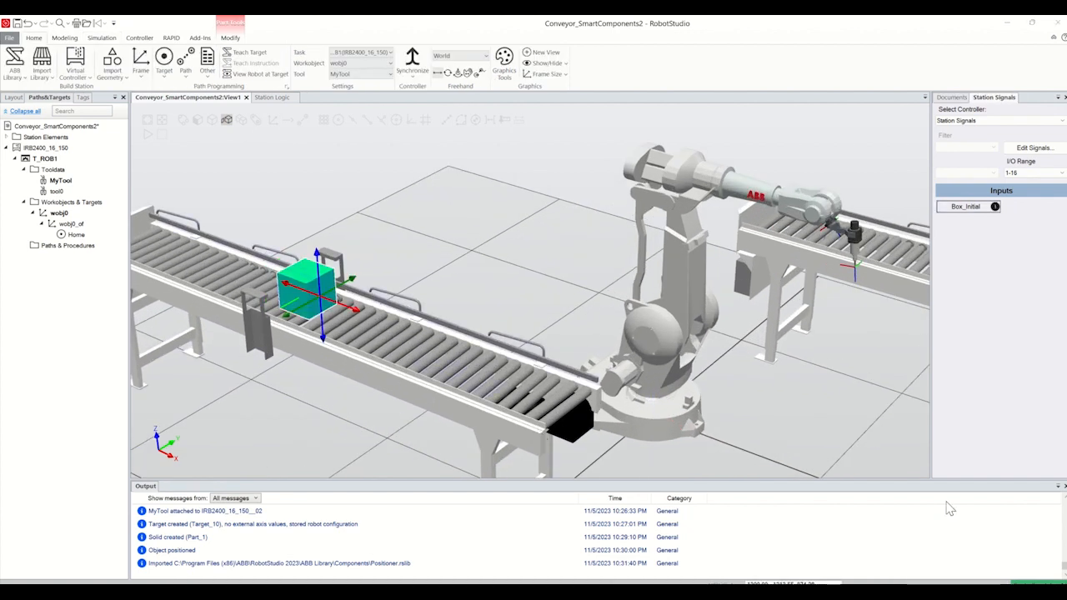
pyautogui.moveTo(333, 288); pyautogui.dragTo(476, 204)
pyautogui.moveTo(446, 140); pyautogui.dragTo(448, 203)
pyautogui.click(964, 208)
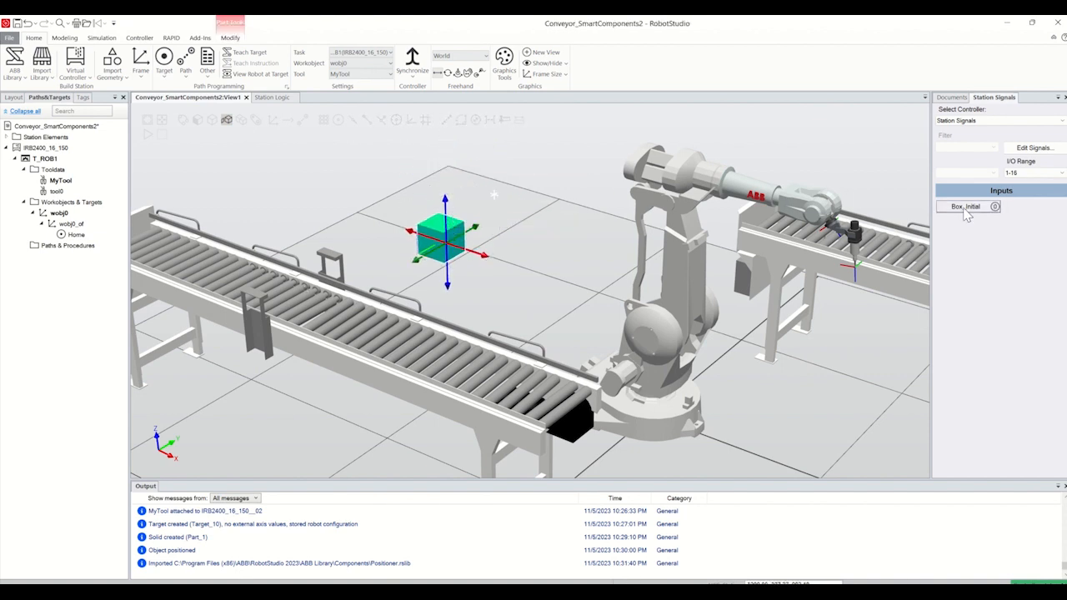
pyautogui.click(965, 206)
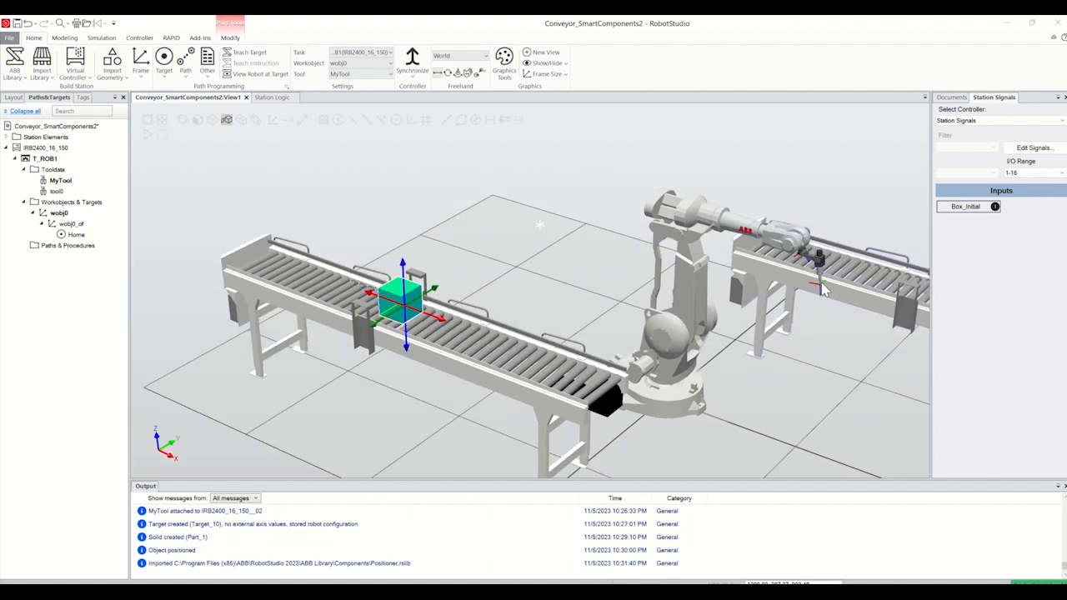
# - Open Mechanism Joint Jog for IRB2400_16_150__02 and dock the Layout browser together with Paths&Targets
pyautogui.rightClick(52, 150)
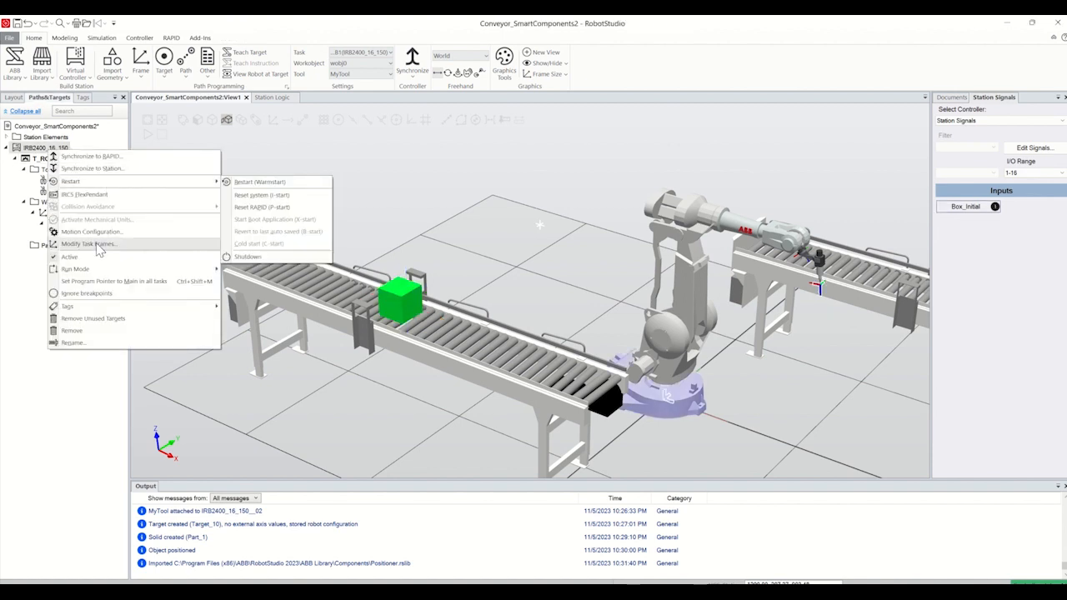
pyautogui.doubleClick(14, 98)
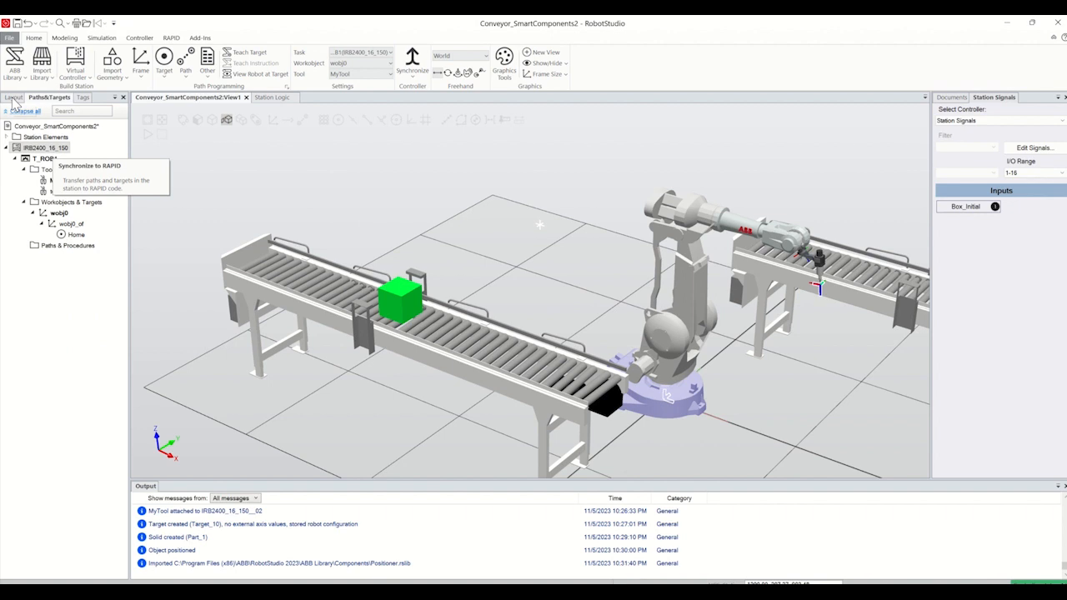
pyautogui.rightClick(50, 162)
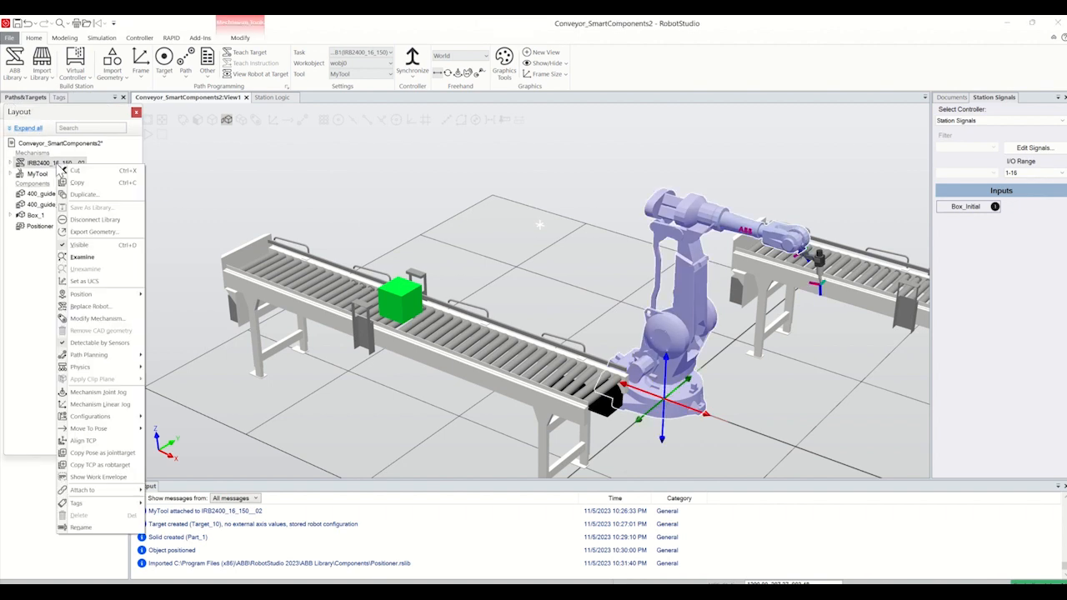
pyautogui.click(103, 394)
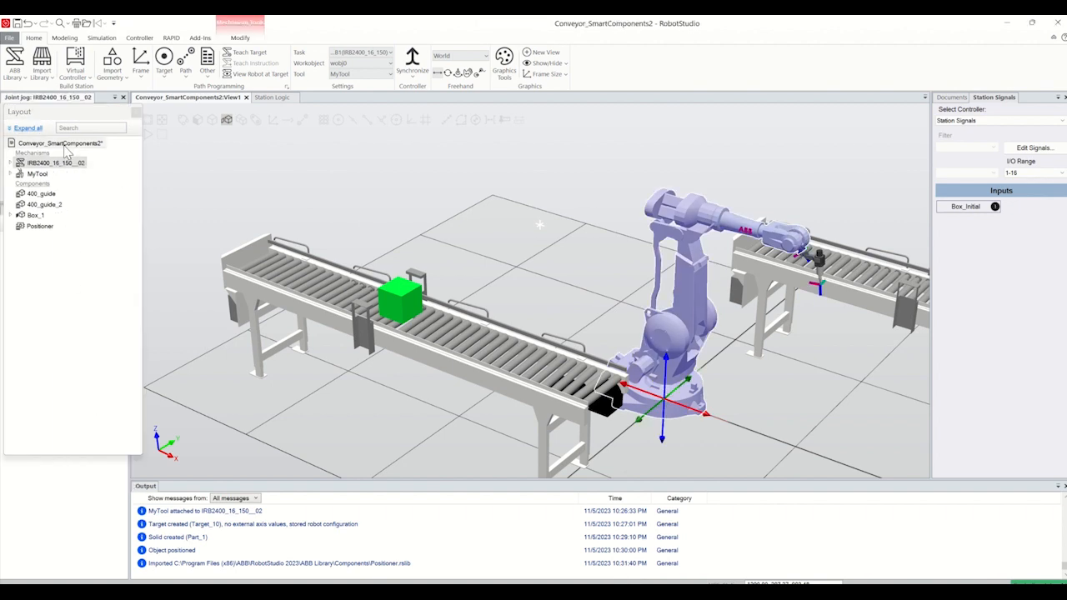
pyautogui.click(75, 102)
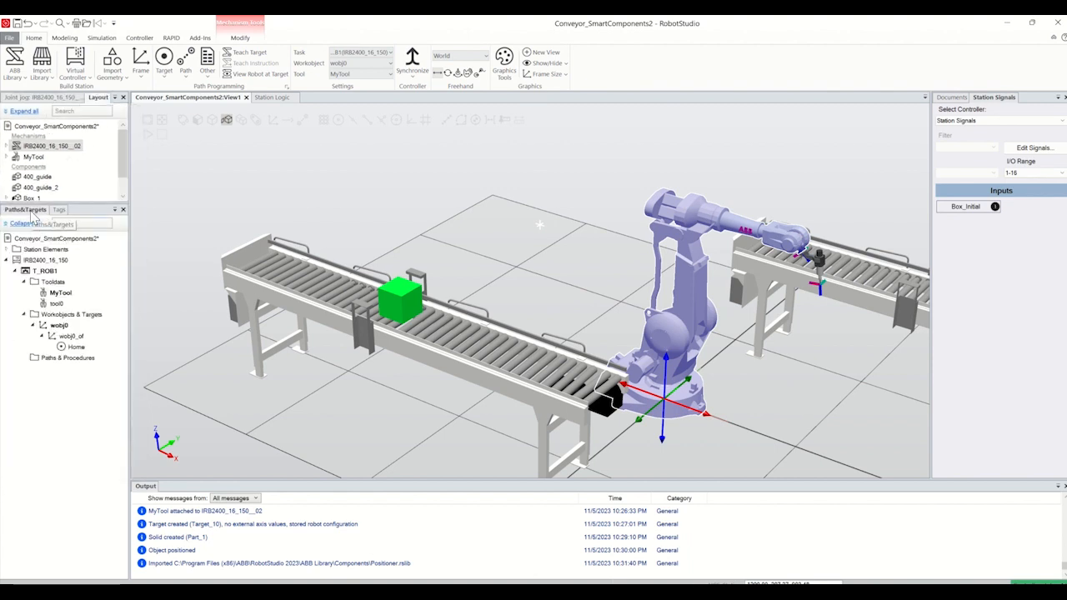
pyautogui.moveTo(98, 100); pyautogui.dragTo(84, 213)
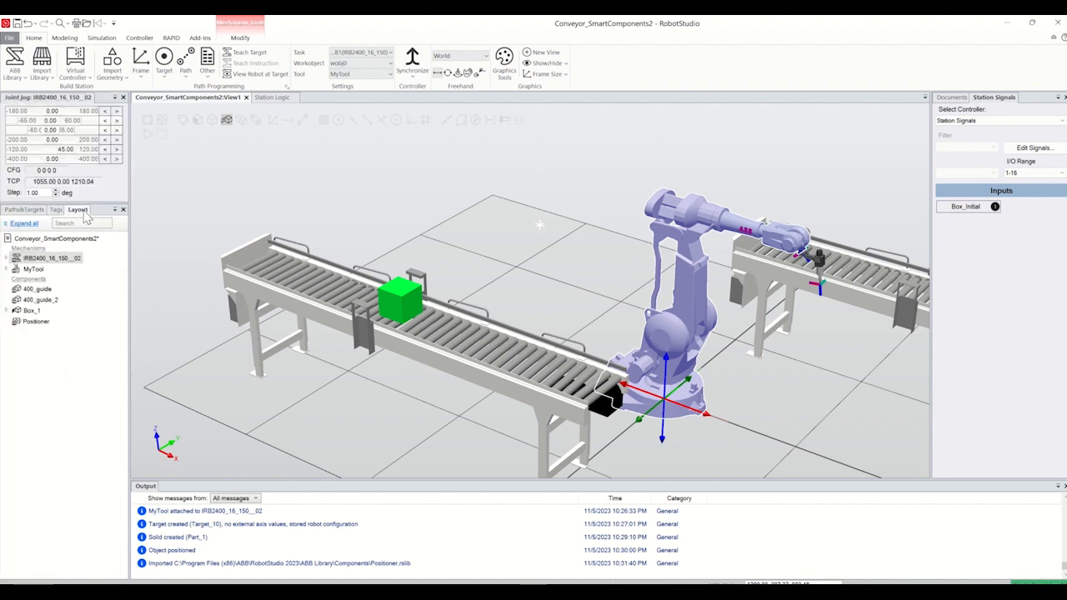
pyautogui.rightClick(45, 259)
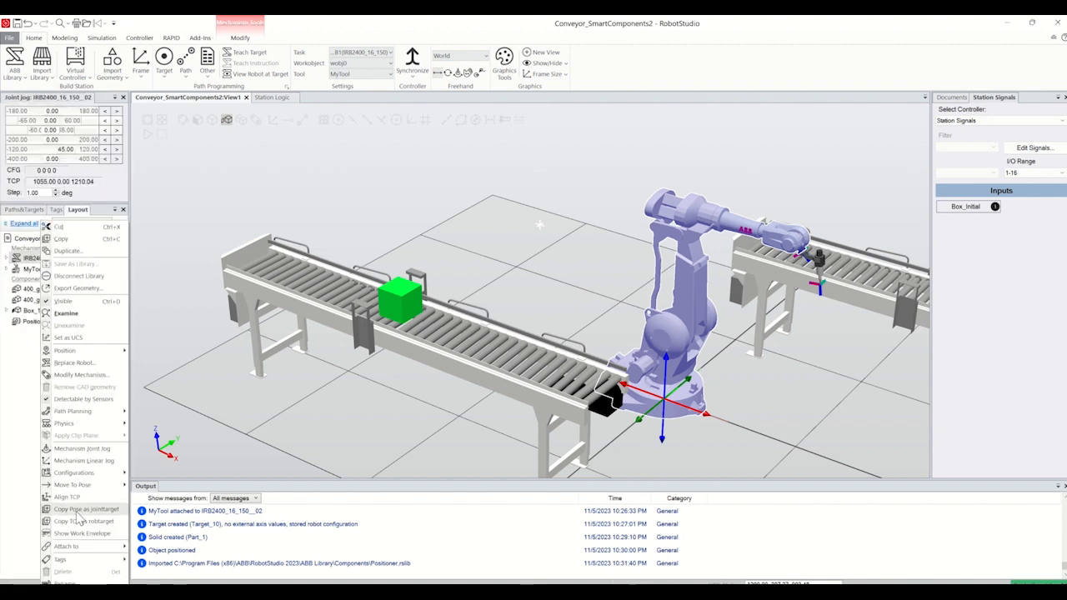
pyautogui.click(88, 452)
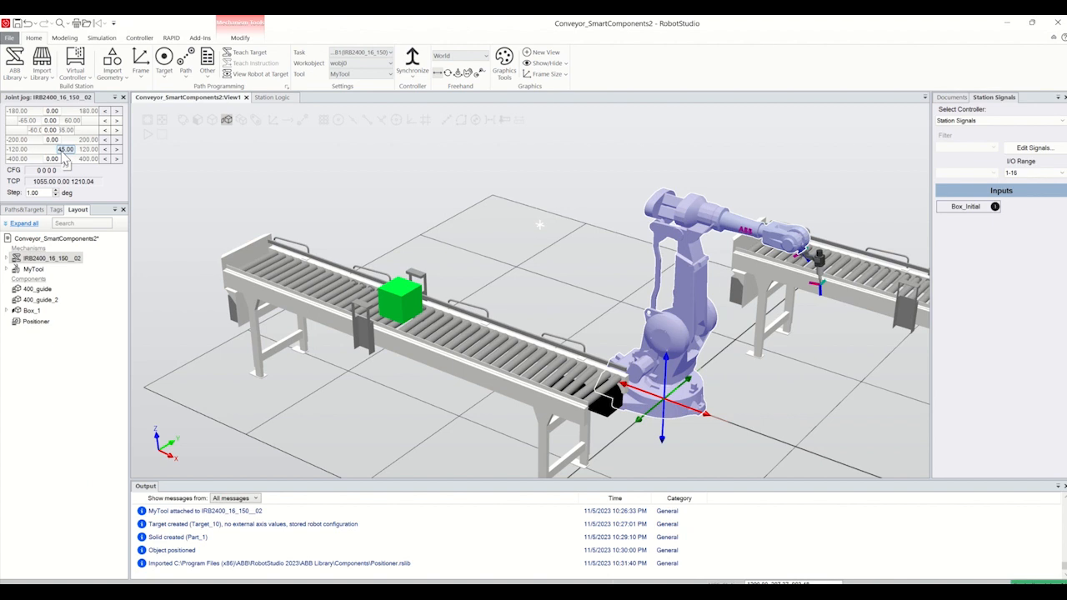
# - Jog the robot's first joint to 90 degrees
pyautogui.click(52, 111)
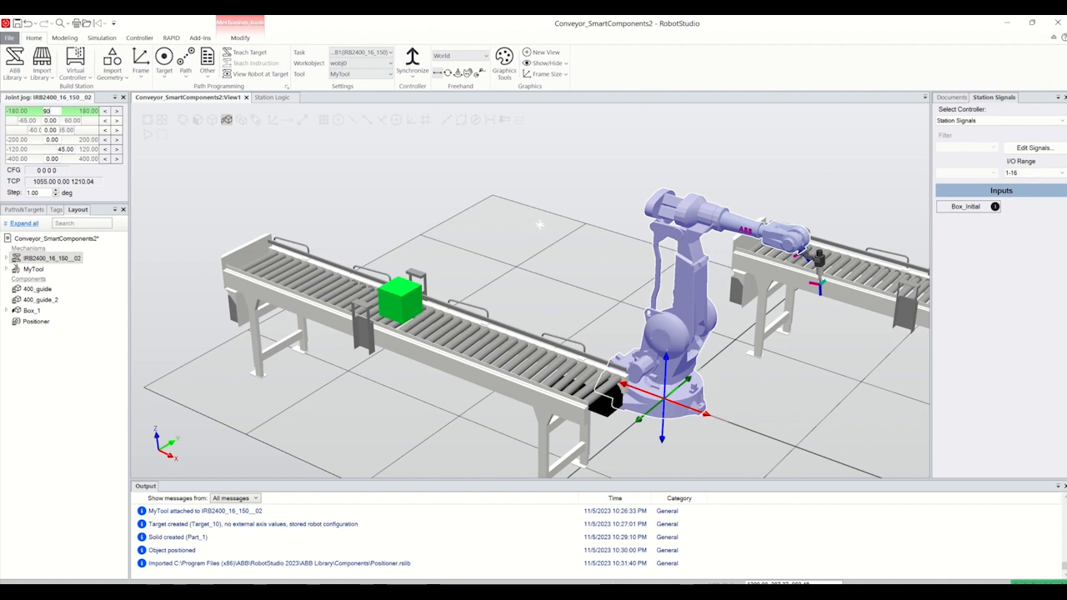
pyautogui.press('Return')
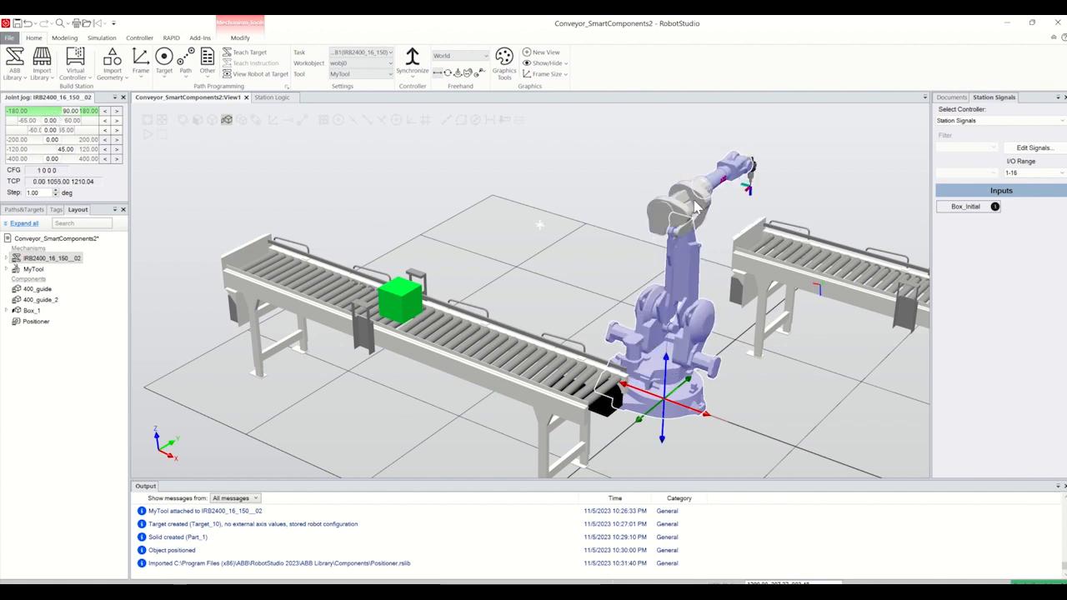
pyautogui.scroll(-1, 702, 187)
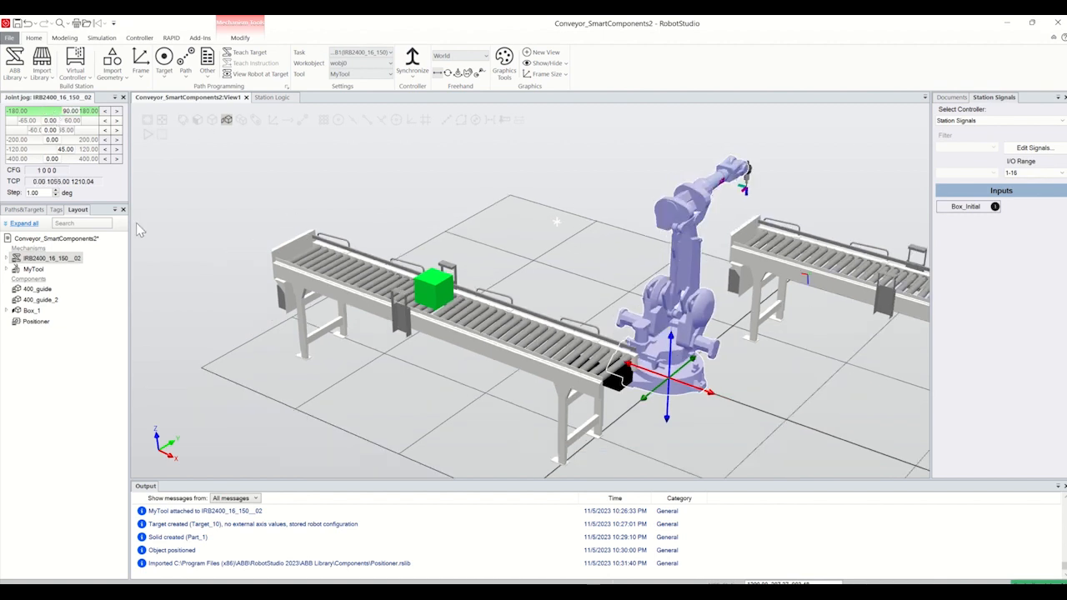
# - Teach a target at the robot's 90-degree pose with the default wobj0, and close target creation
pyautogui.click(166, 79)
pyautogui.click(206, 113)
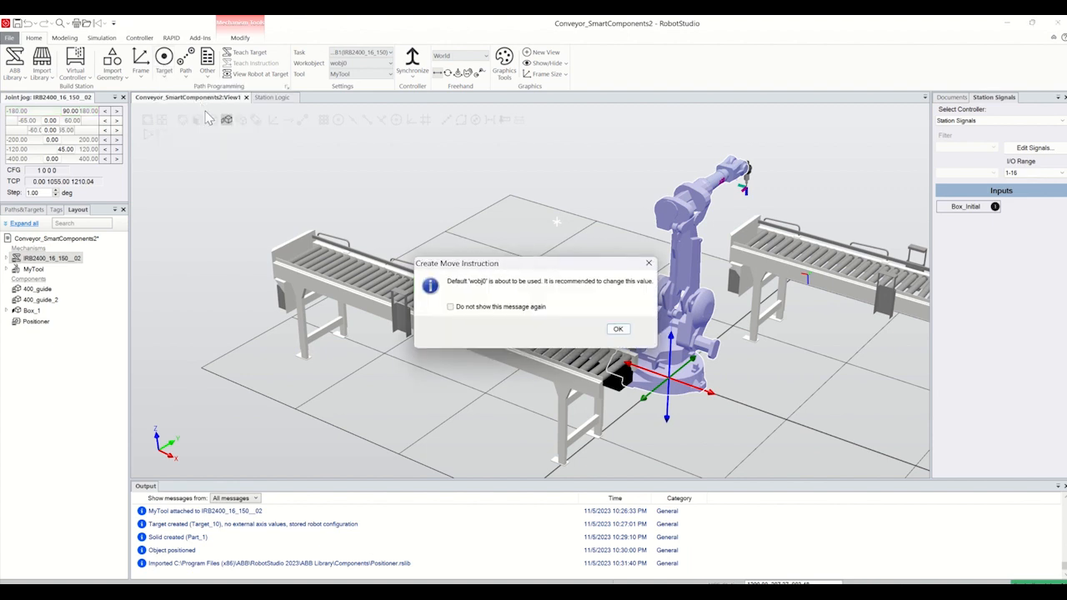
pyautogui.click(616, 328)
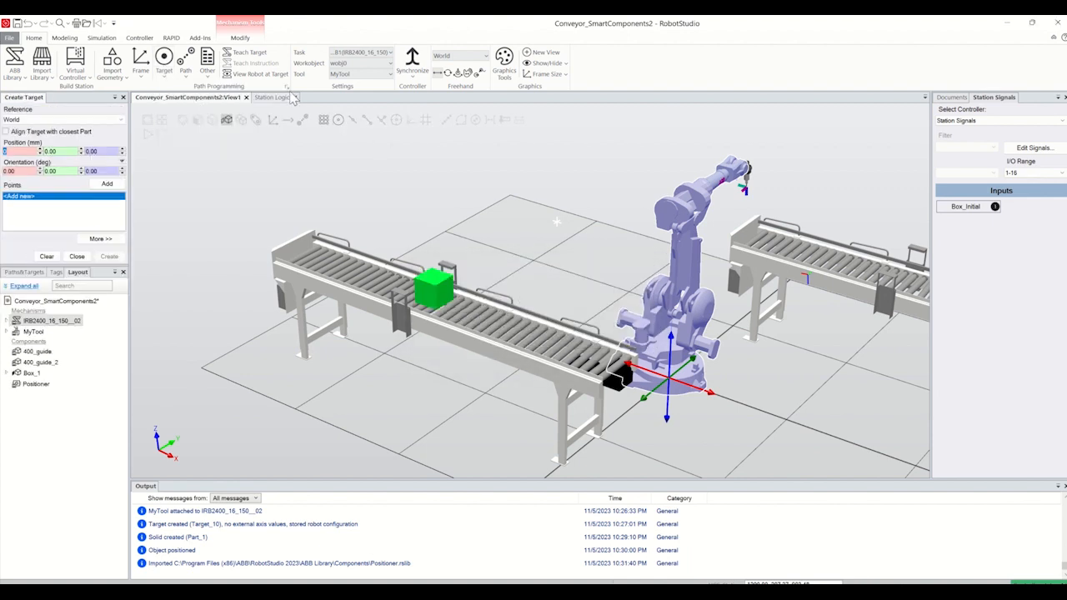
pyautogui.click(248, 55)
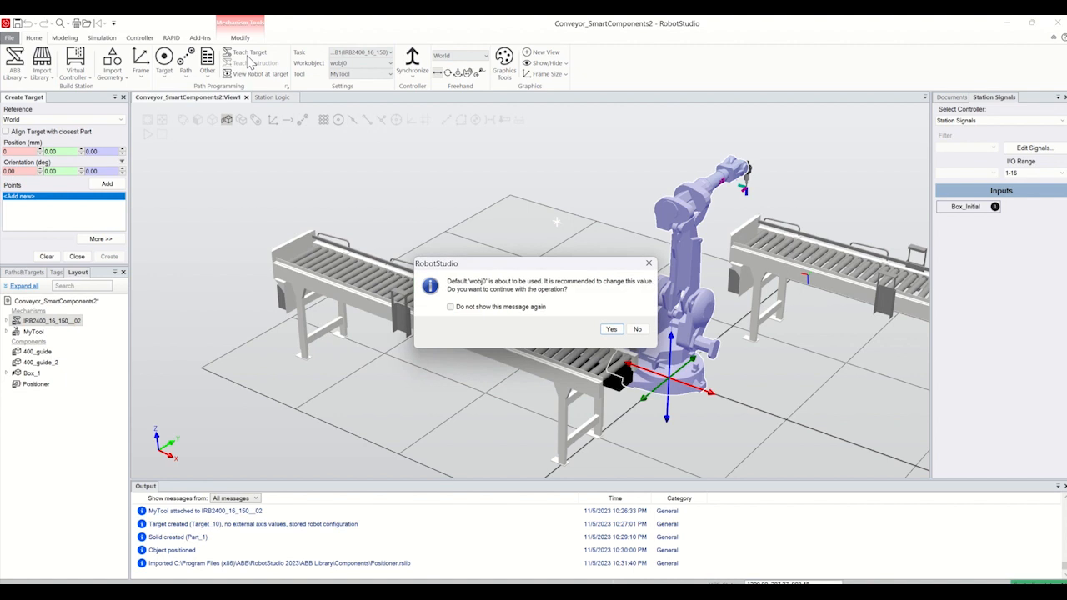
pyautogui.click(611, 328)
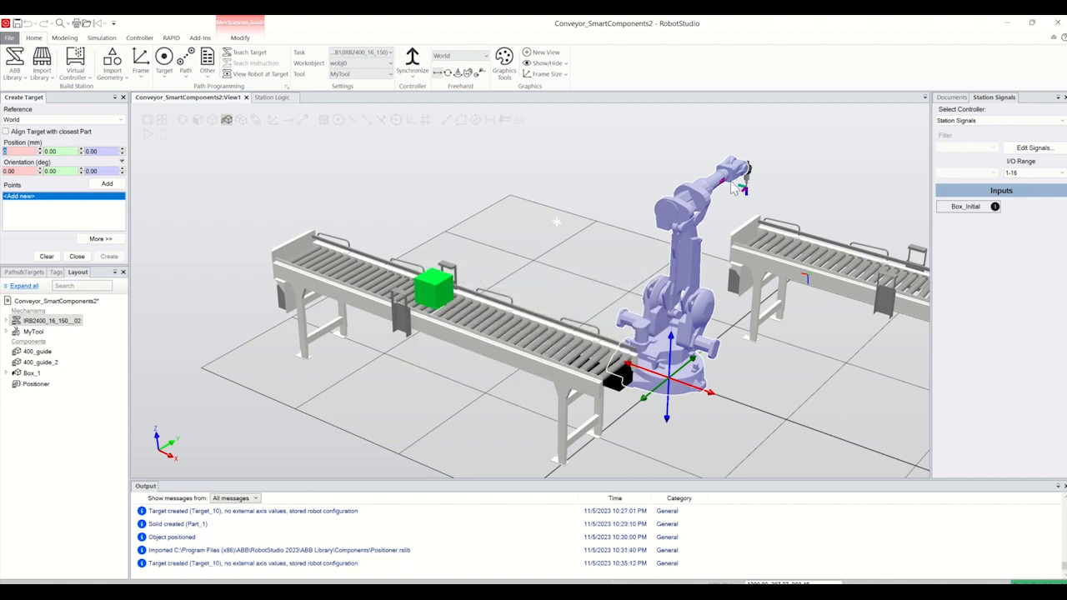
pyautogui.click(76, 257)
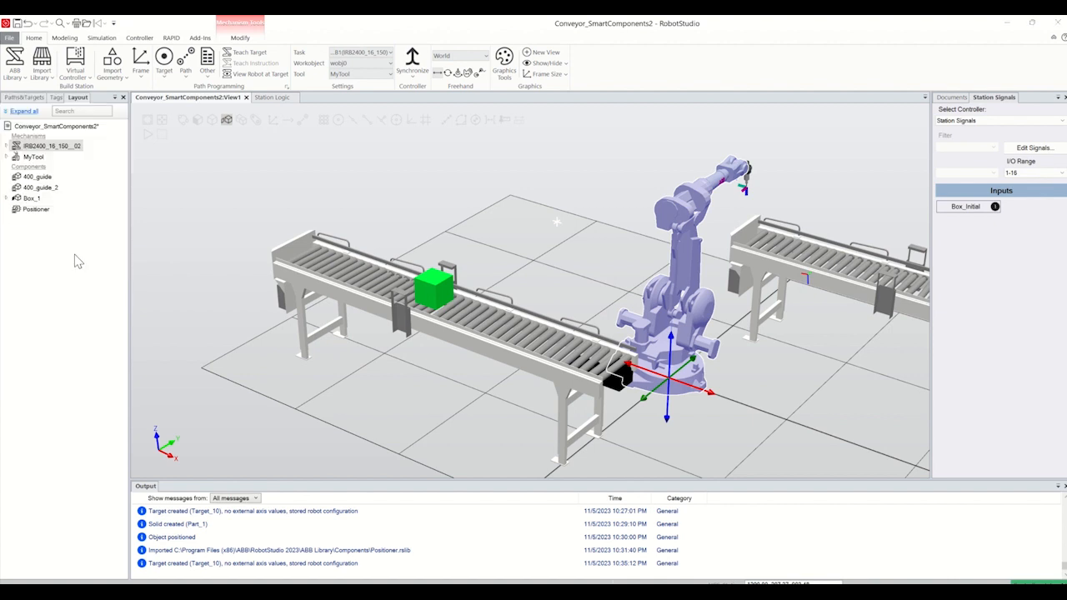
# - Reopen the robot's joint jog and set the first joint to -90 degrees
pyautogui.rightClick(55, 148)
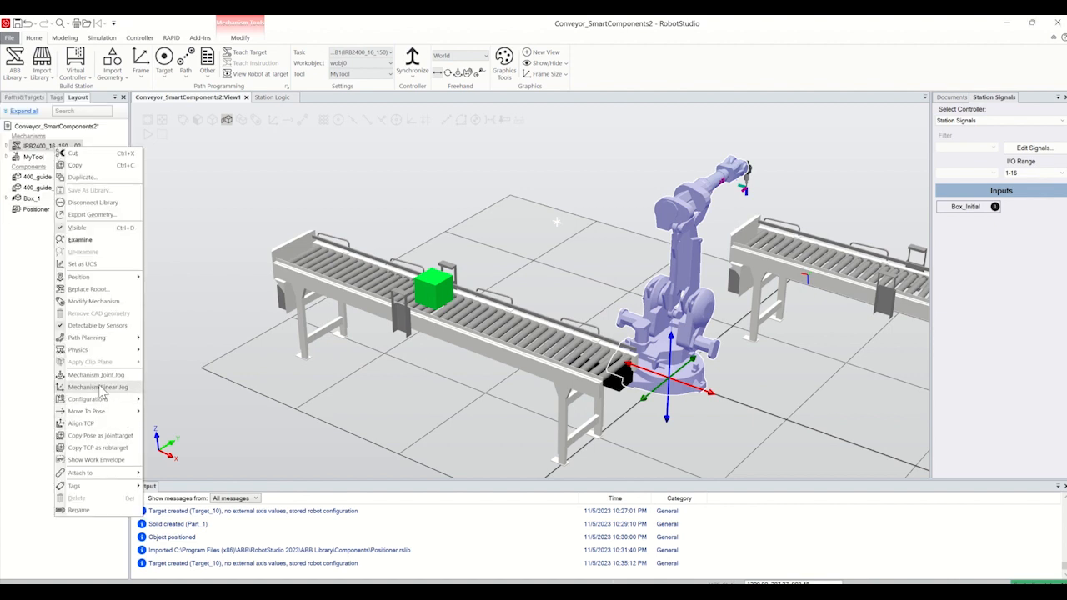
pyautogui.click(100, 380)
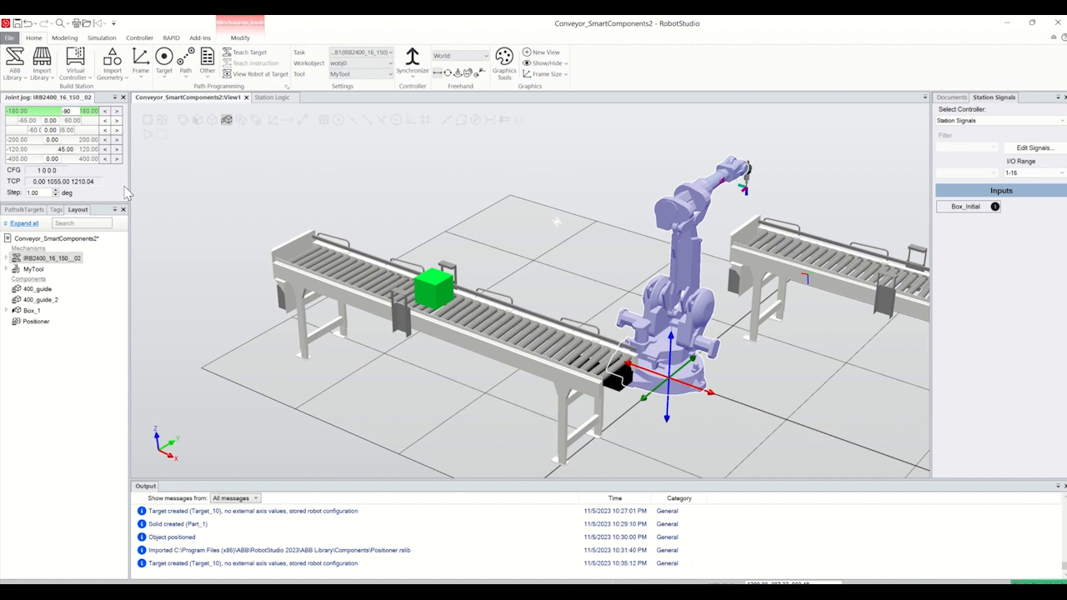
pyautogui.press('Return')
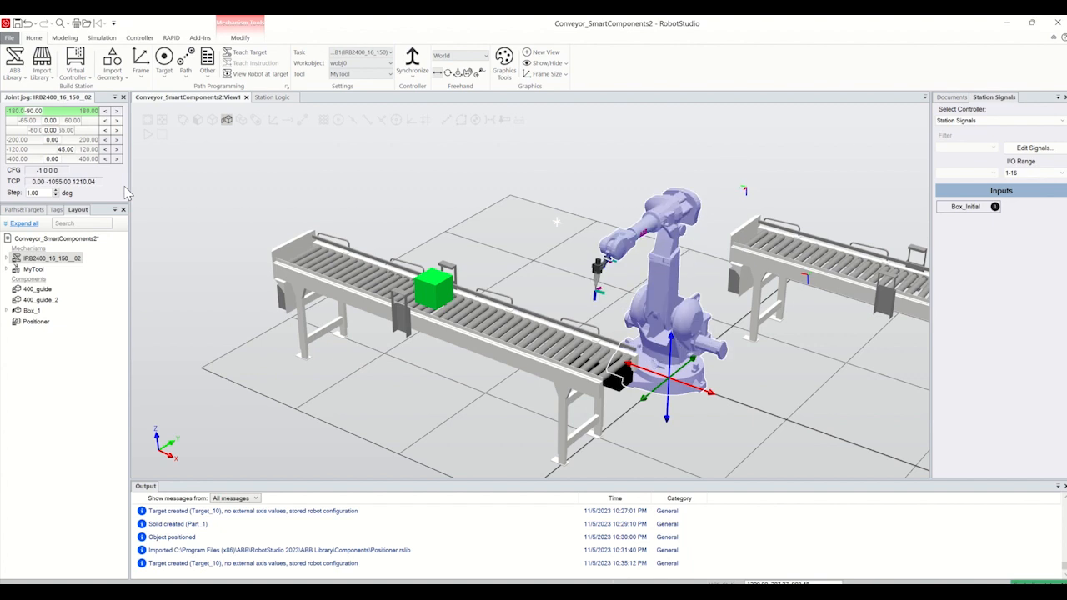
# - Teach a second target at the robot's -90-degree pose, accepting the default wobj0, and close target creation
pyautogui.click(165, 76)
pyautogui.click(191, 97)
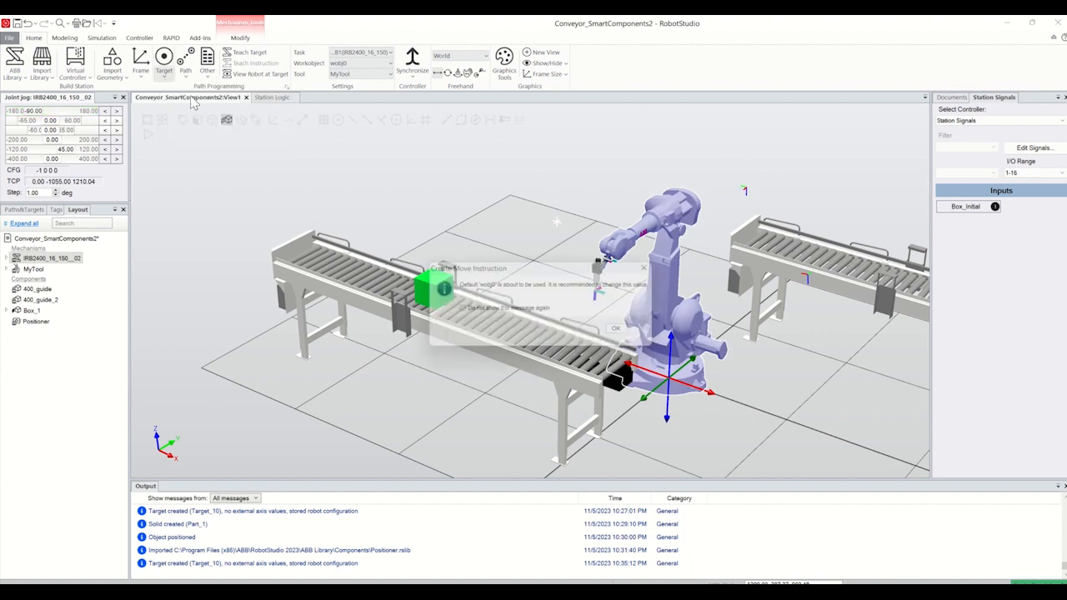
pyautogui.click(617, 328)
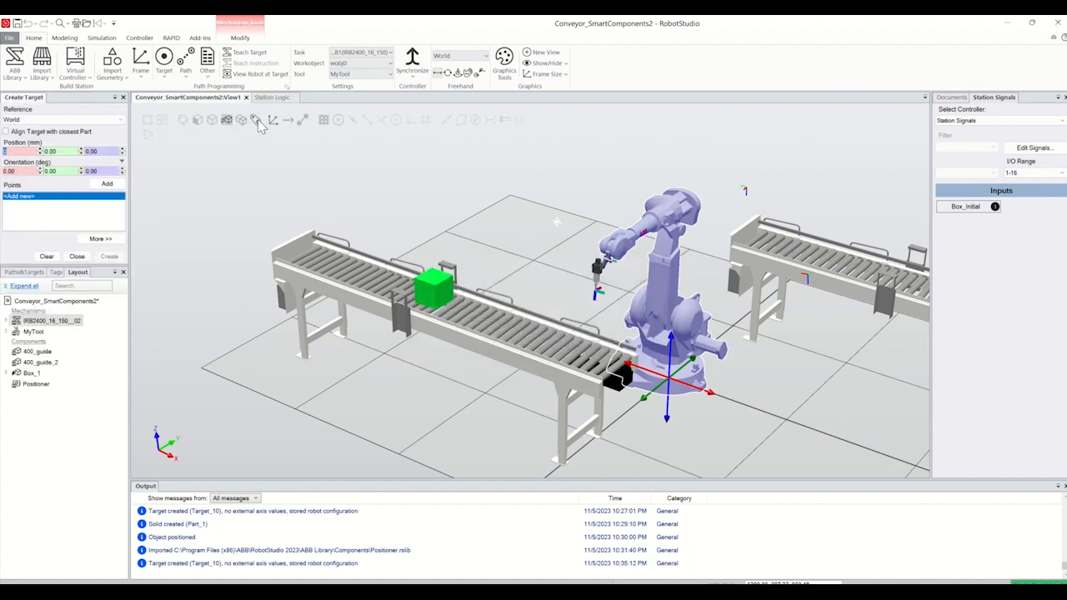
pyautogui.click(249, 54)
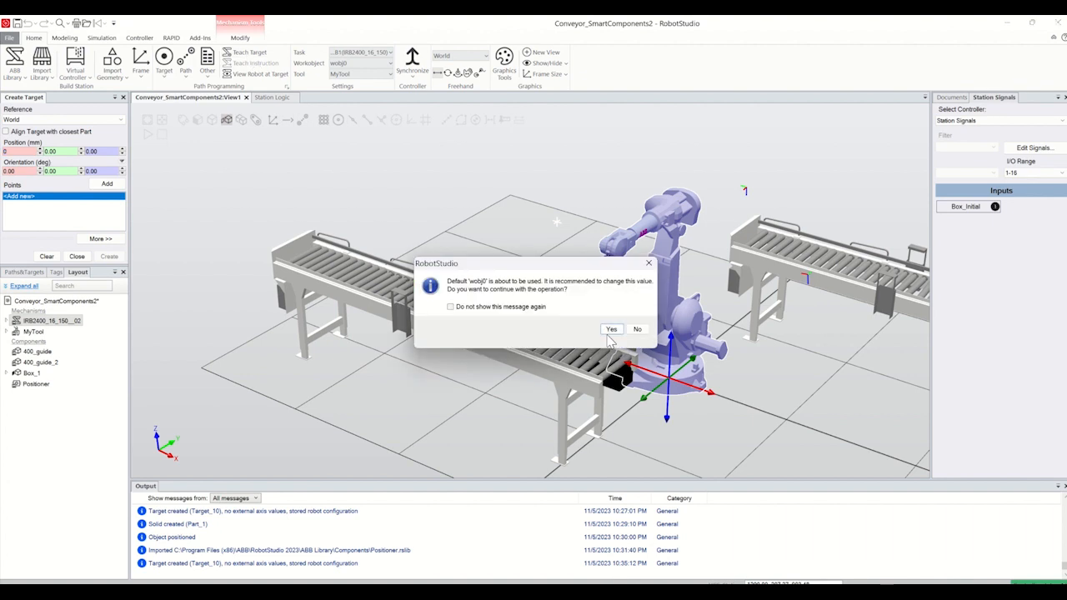
pyautogui.click(611, 330)
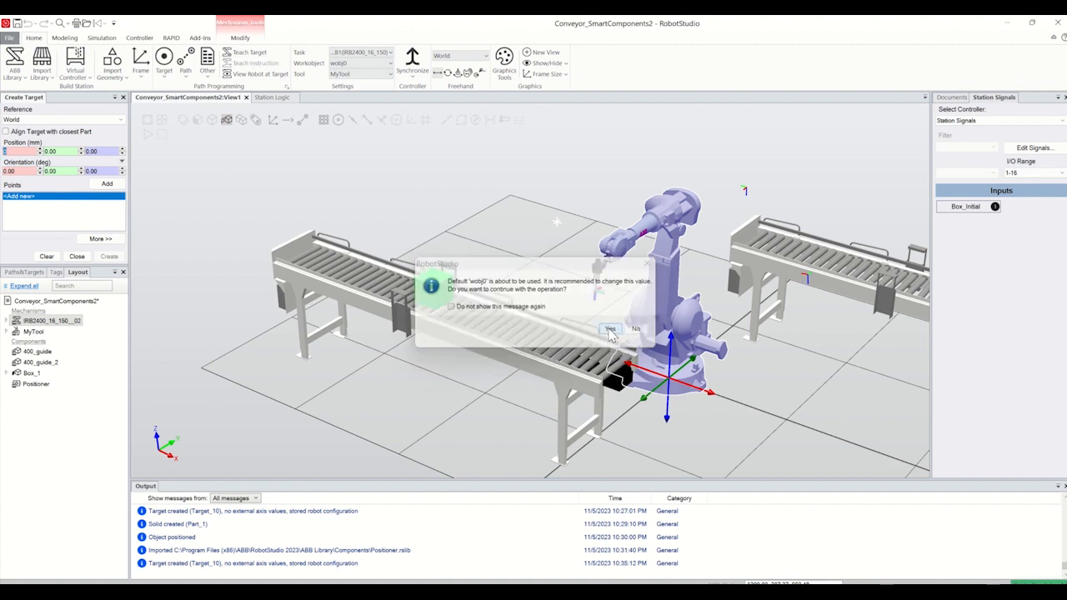
pyautogui.click(77, 257)
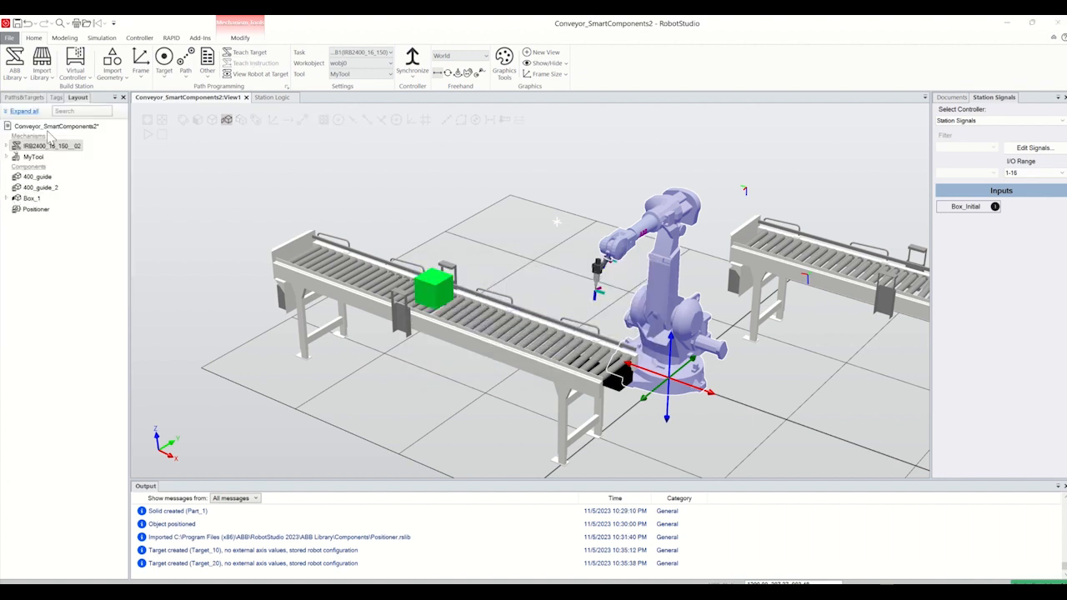
# - Turn on View Robot at Target and examine the robot's pose at Target_10 and Target_20 under wobj0
pyautogui.click(25, 97)
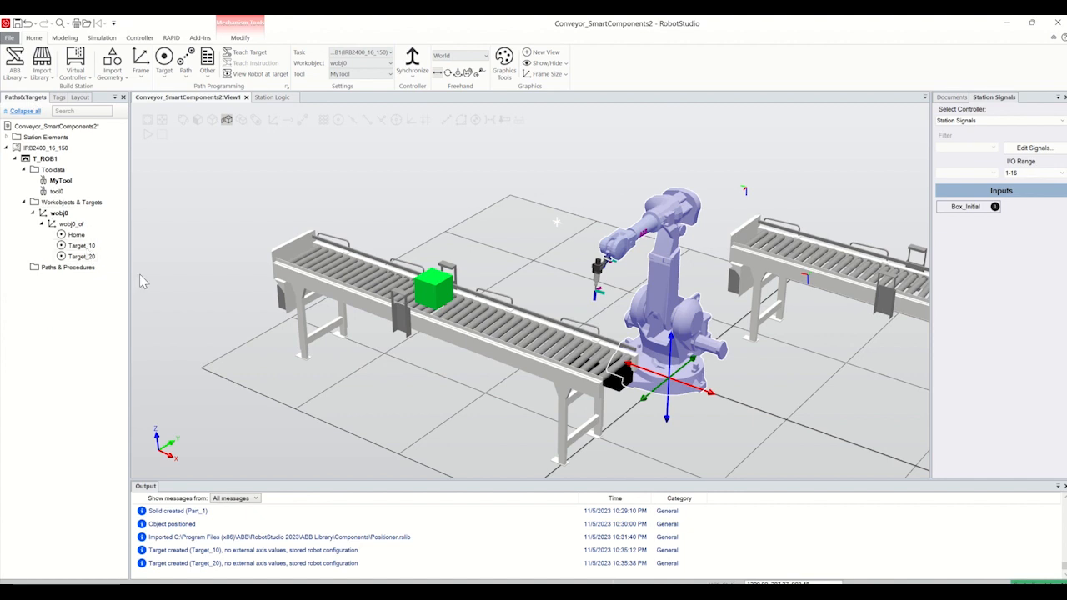
pyautogui.click(87, 247)
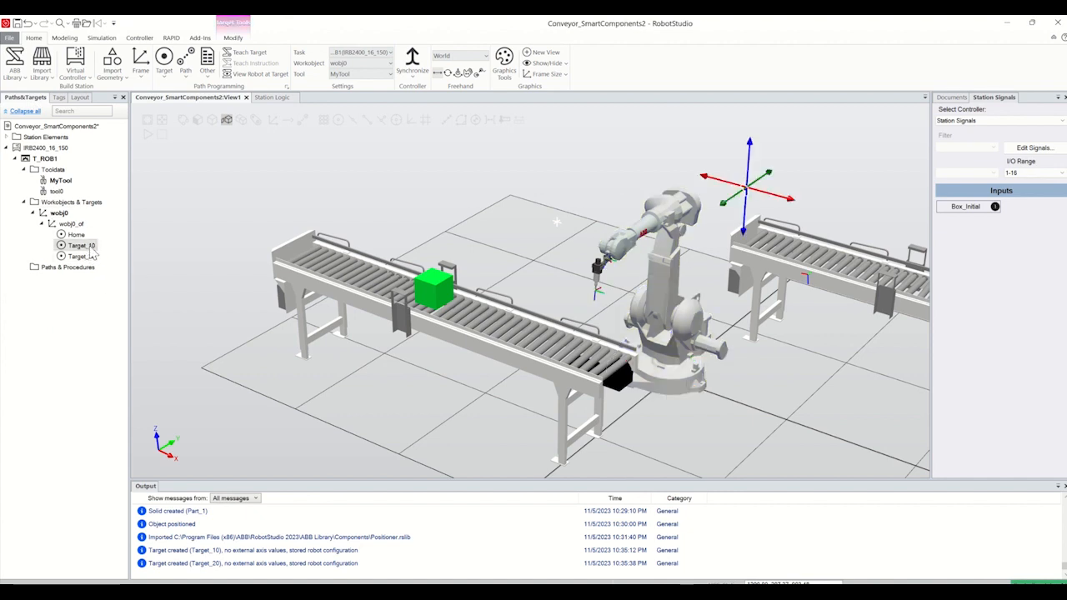
pyautogui.click(79, 257)
pyautogui.rightClick(85, 247)
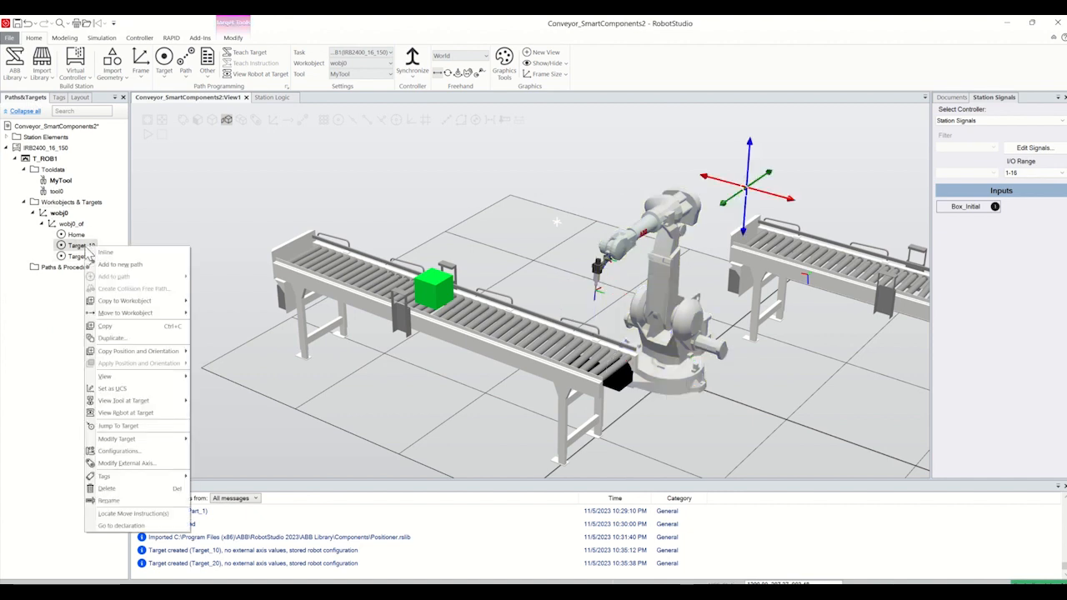
pyautogui.click(147, 414)
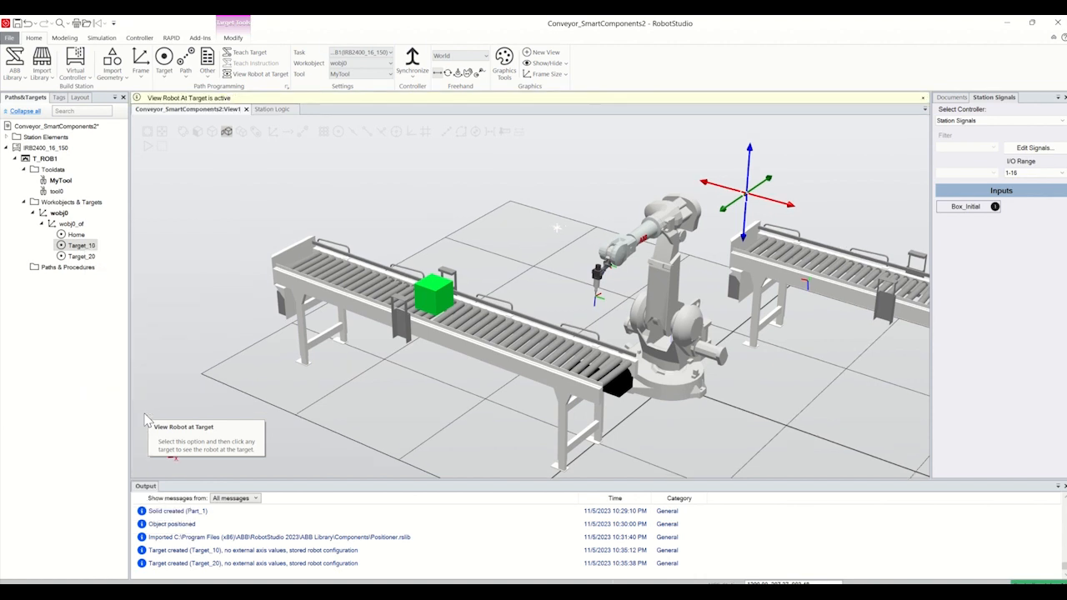
pyautogui.click(924, 98)
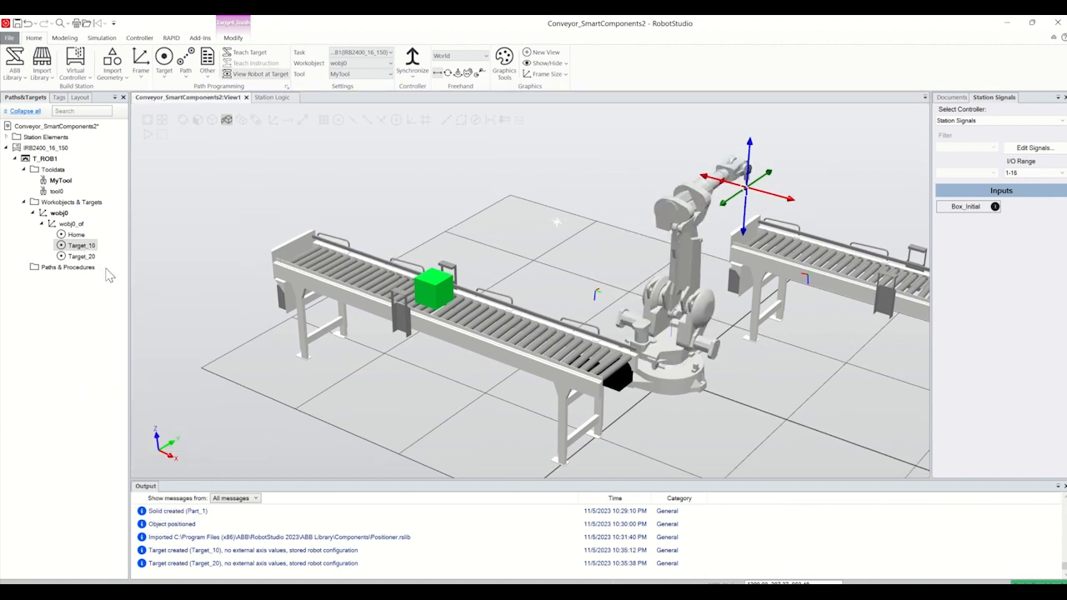
pyautogui.click(81, 256)
pyautogui.click(82, 245)
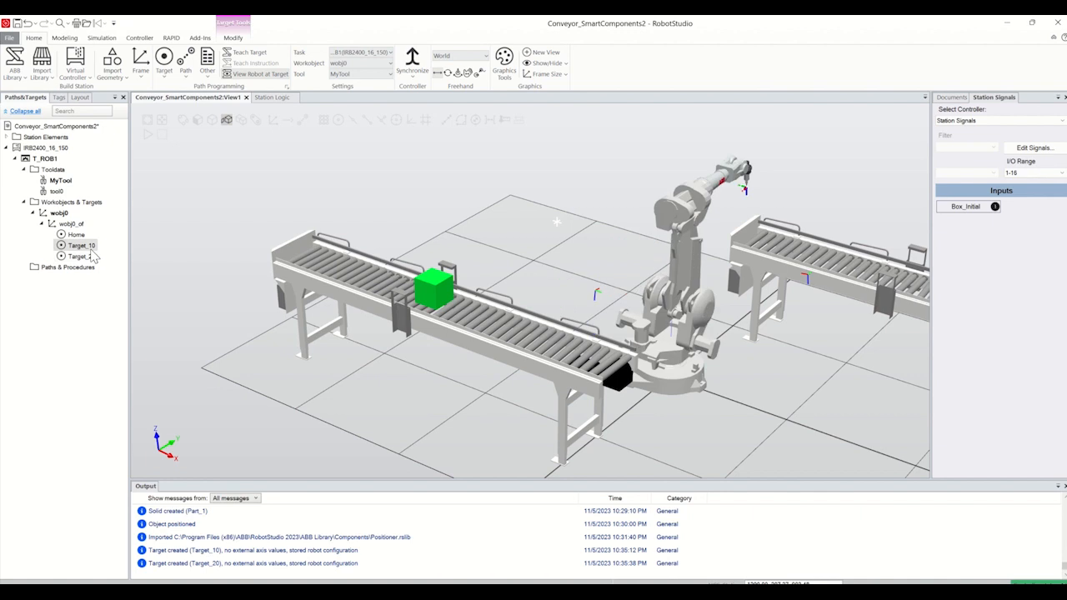
pyautogui.click(83, 256)
pyautogui.click(79, 258)
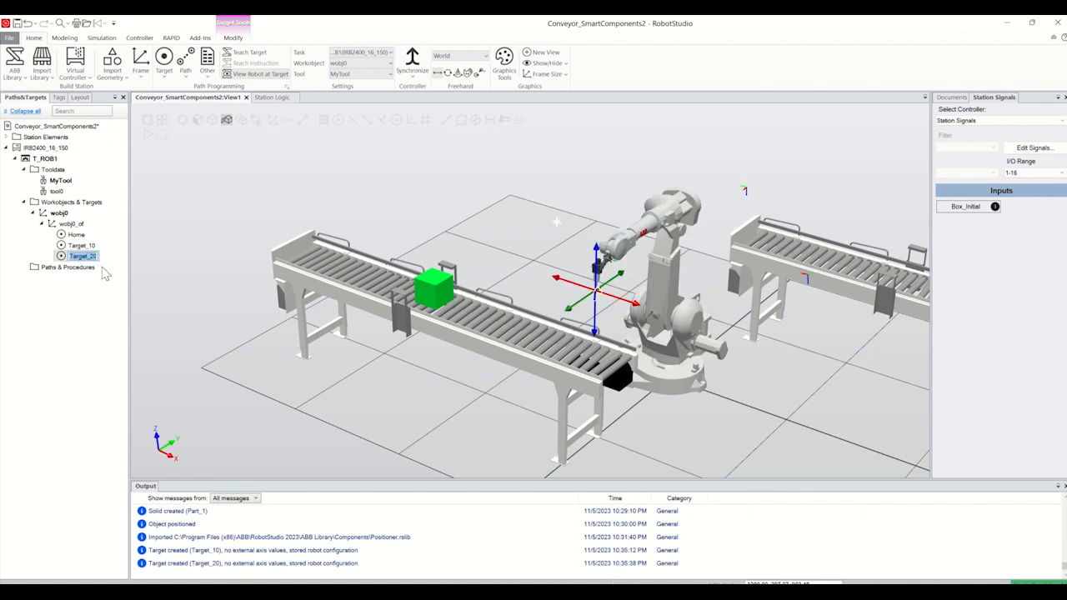
# - Rename Target_20 as UPick and Target_10 as UPlace under wobj0
pyautogui.write('UPick')
pyautogui.click(82, 245)
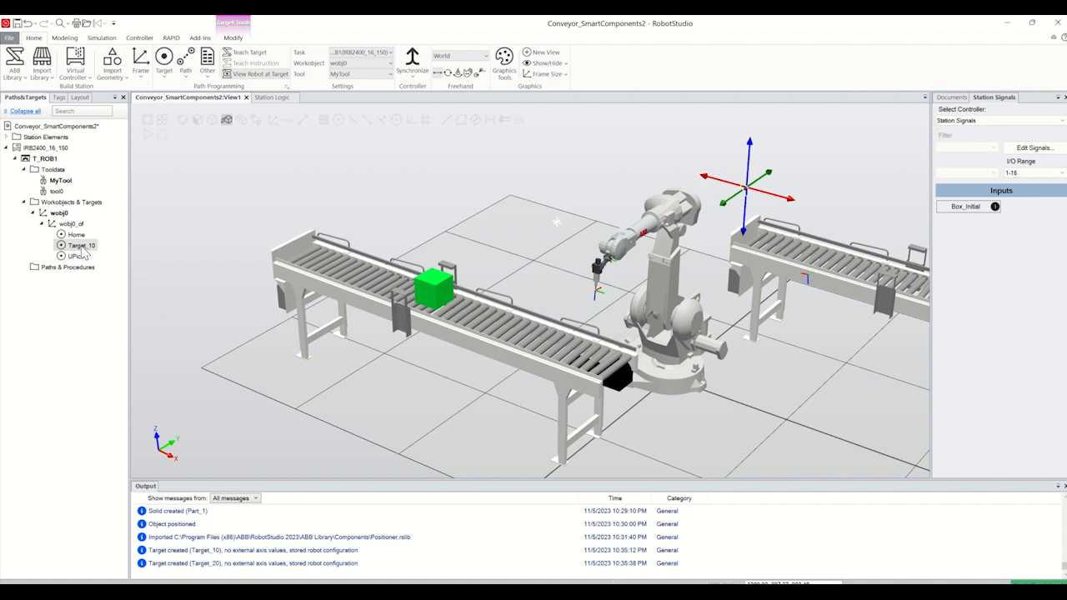
pyautogui.write('UPlace')
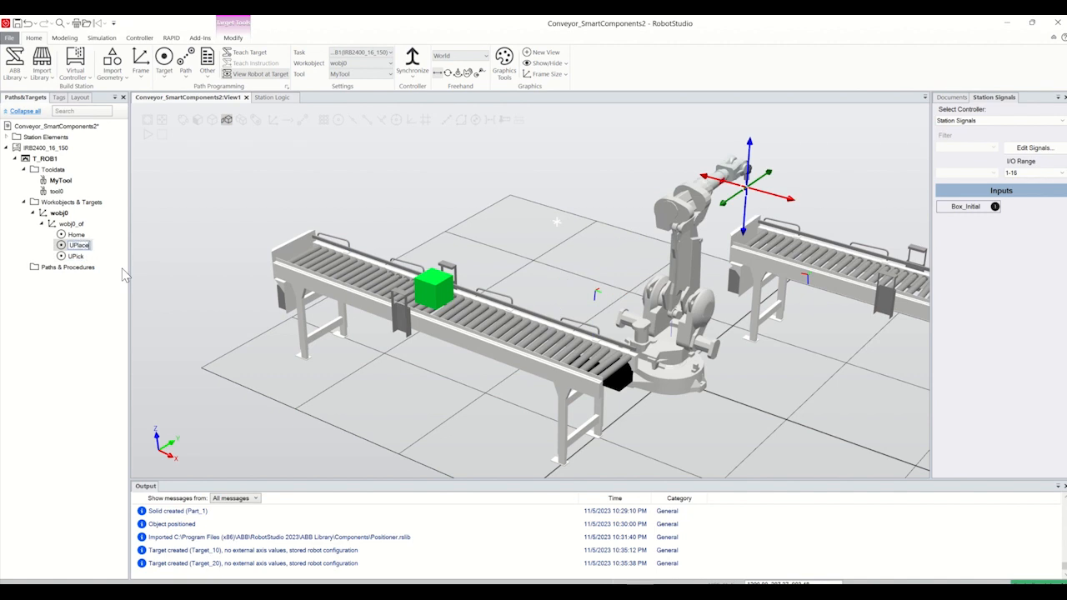
pyautogui.click(60, 323)
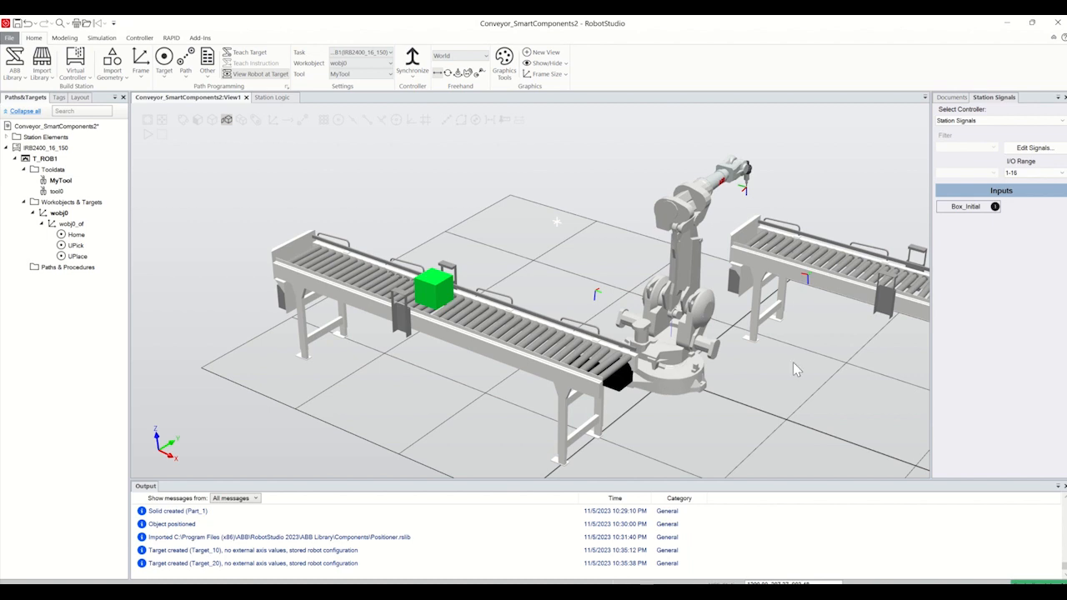
# - Select the Home, UPick and UPlace targets together under wobj0_of
pyautogui.scroll(-3, 713, 343)
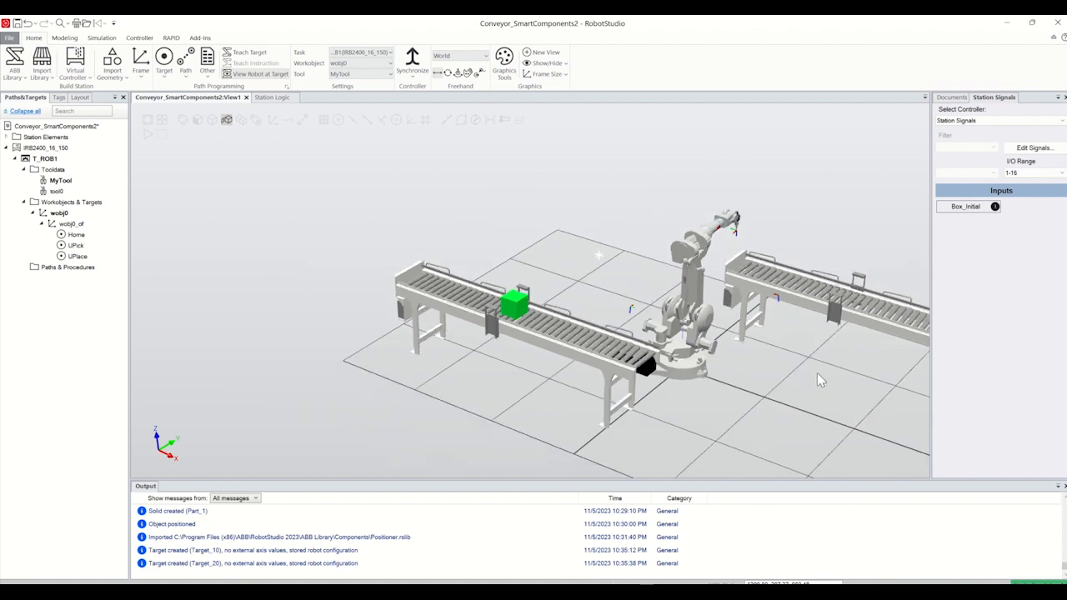
pyautogui.keyDown('ctrl'); pyautogui.keyDown('shift'); pyautogui.moveTo(832, 366); pyautogui.dragTo(820, 361); pyautogui.keyUp('shift'); pyautogui.keyUp('ctrl')
pyautogui.scroll(6, 865, 310)
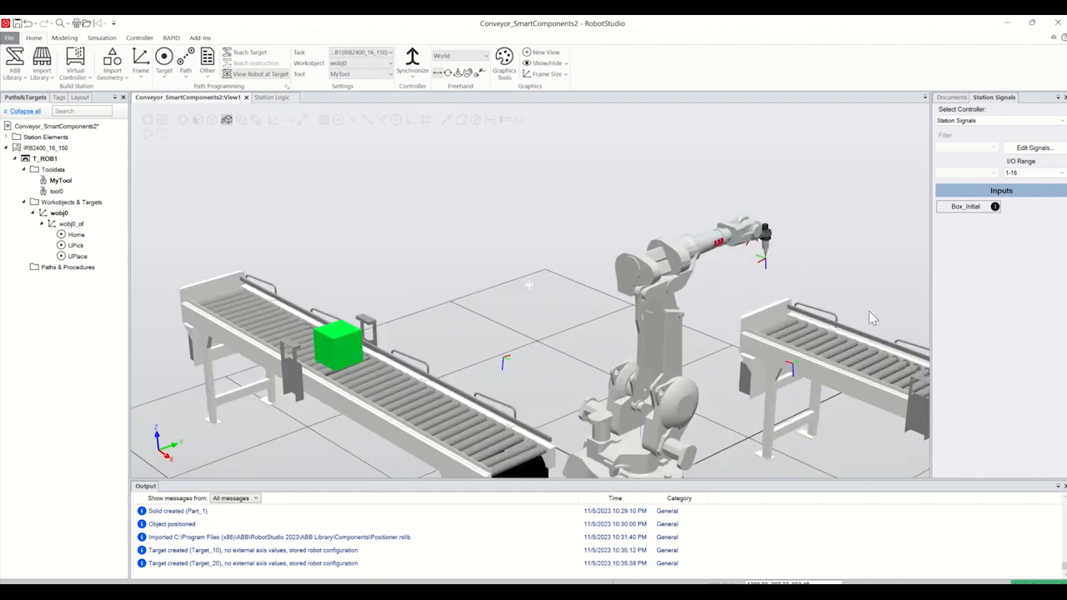
pyautogui.scroll(-5, 869, 313)
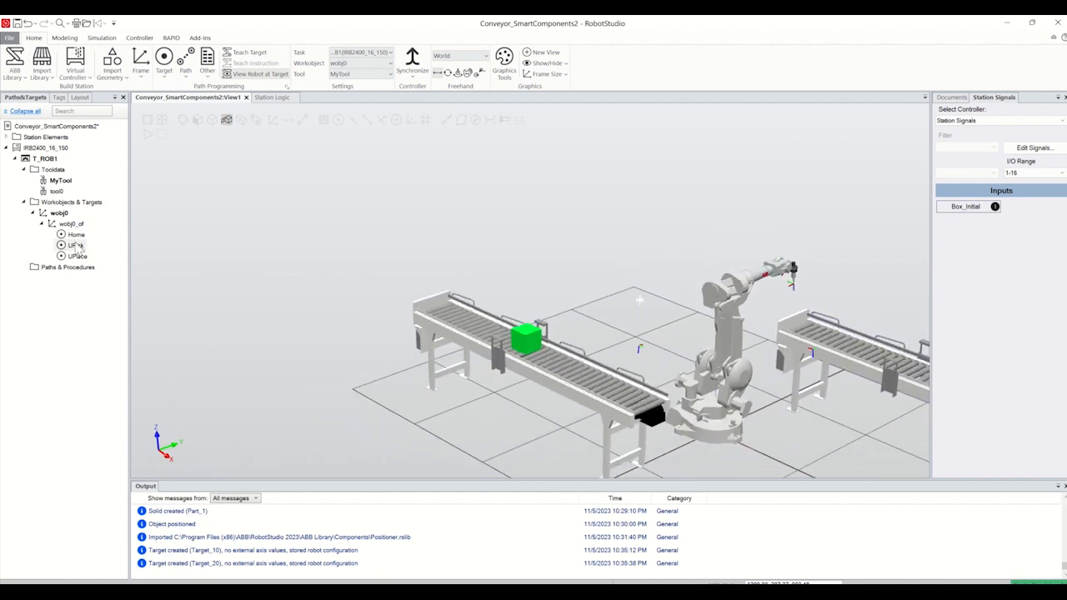
pyautogui.click(73, 236)
pyautogui.keyDown('shift'); pyautogui.click(81, 256); pyautogui.keyUp('shift')
pyautogui.rightClick(74, 237)
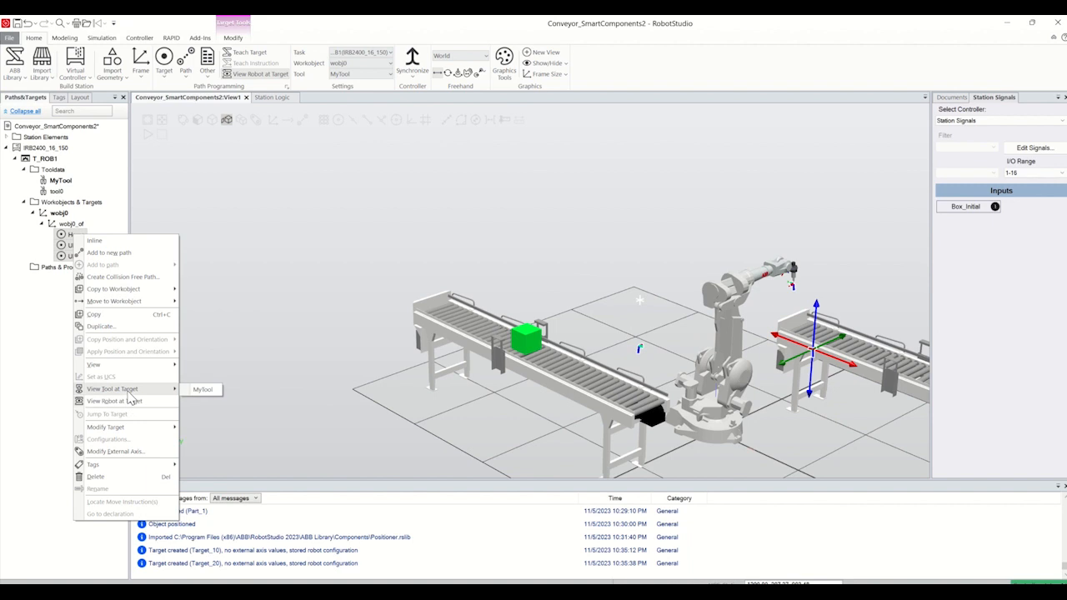
pyautogui.click(133, 277)
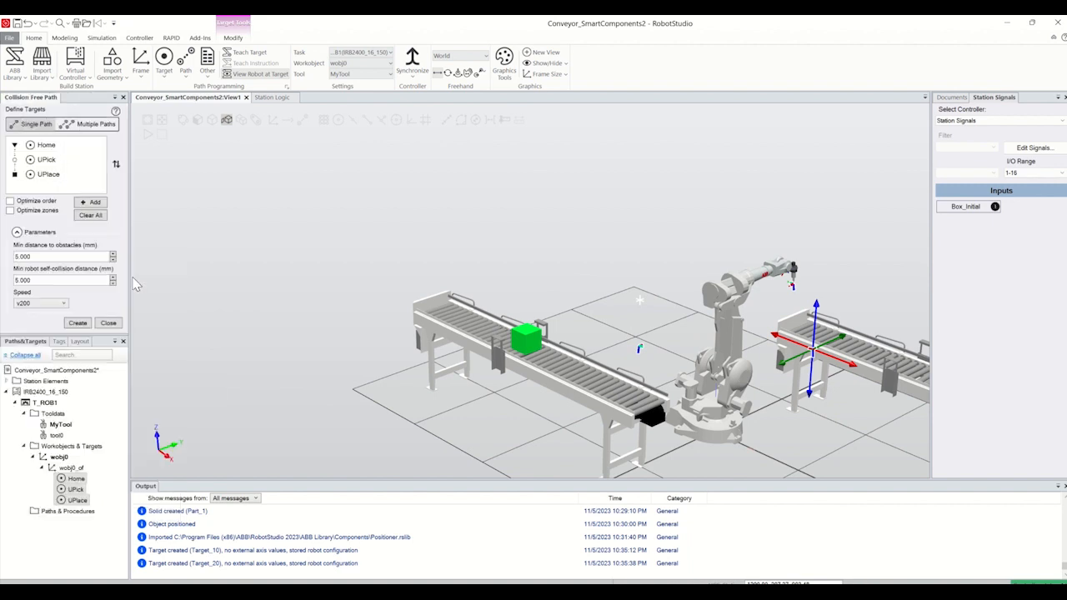
pyautogui.click(108, 325)
# - Create a new path from the three selected targets and reorder it so the Home move follows the UPick move
pyautogui.rightClick(79, 248)
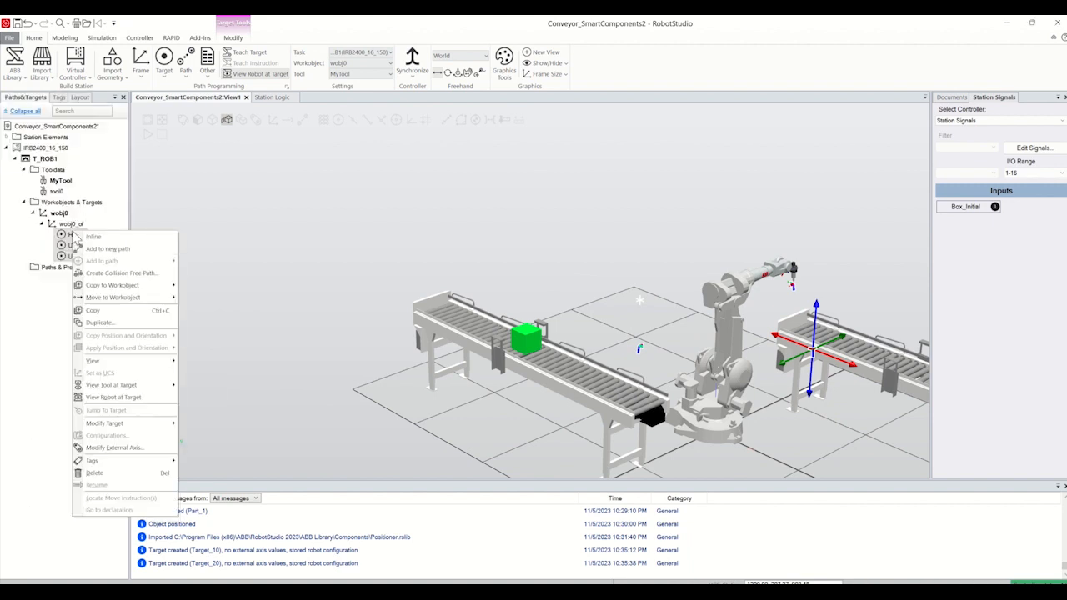
pyautogui.moveTo(92, 241)
pyautogui.click(125, 252)
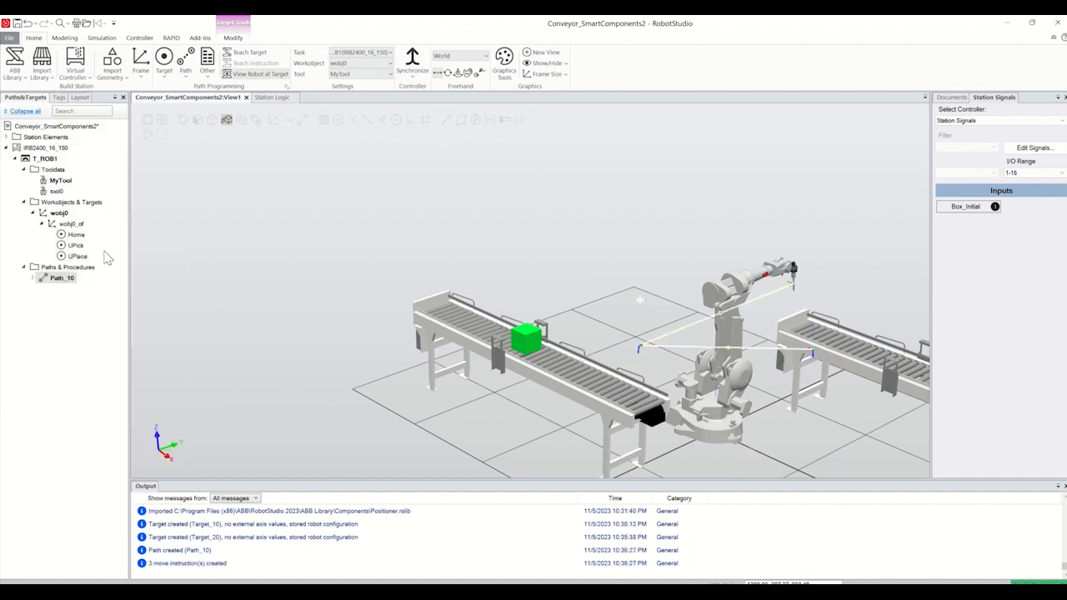
pyautogui.click(33, 278)
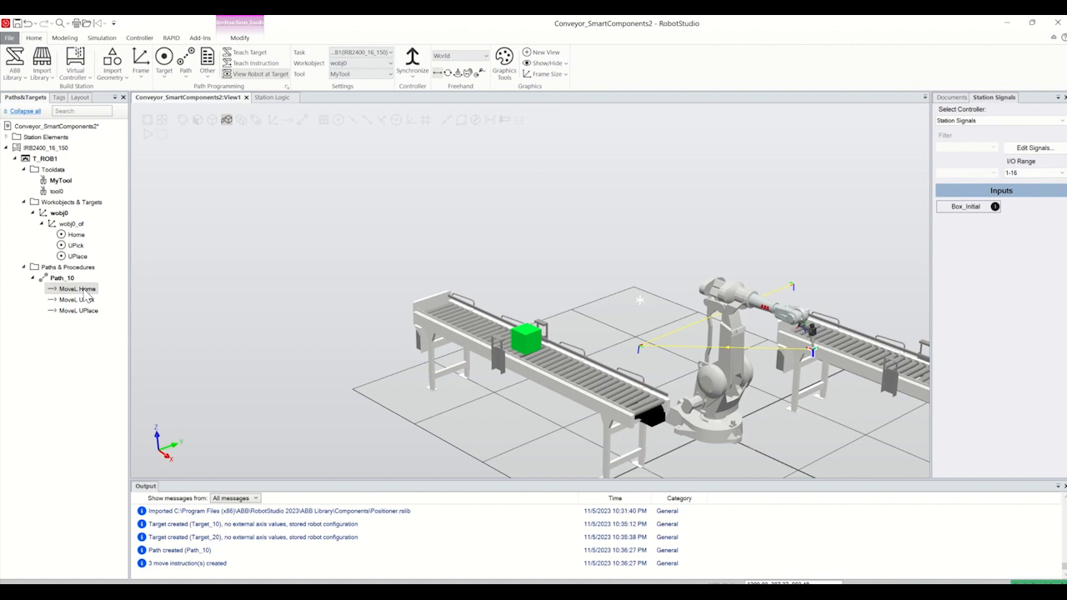
pyautogui.moveTo(86, 297); pyautogui.dragTo(88, 314)
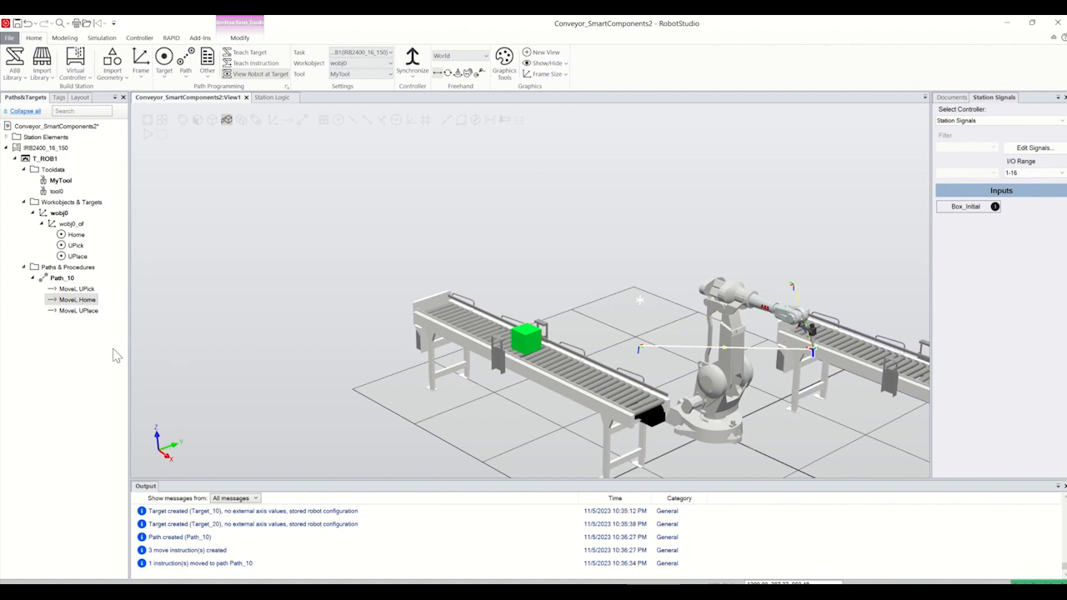
# - Set the zone of all three move instructions in Path_10 to fine
pyautogui.scroll(1, 882, 335)
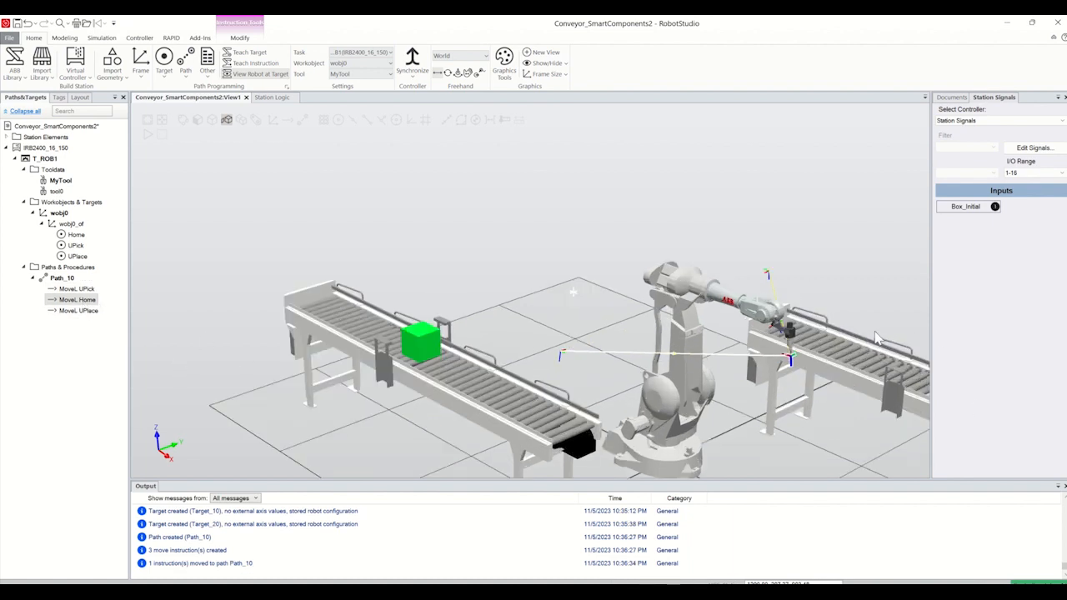
pyautogui.scroll(-3, 882, 336)
pyautogui.scroll(-2, 882, 336)
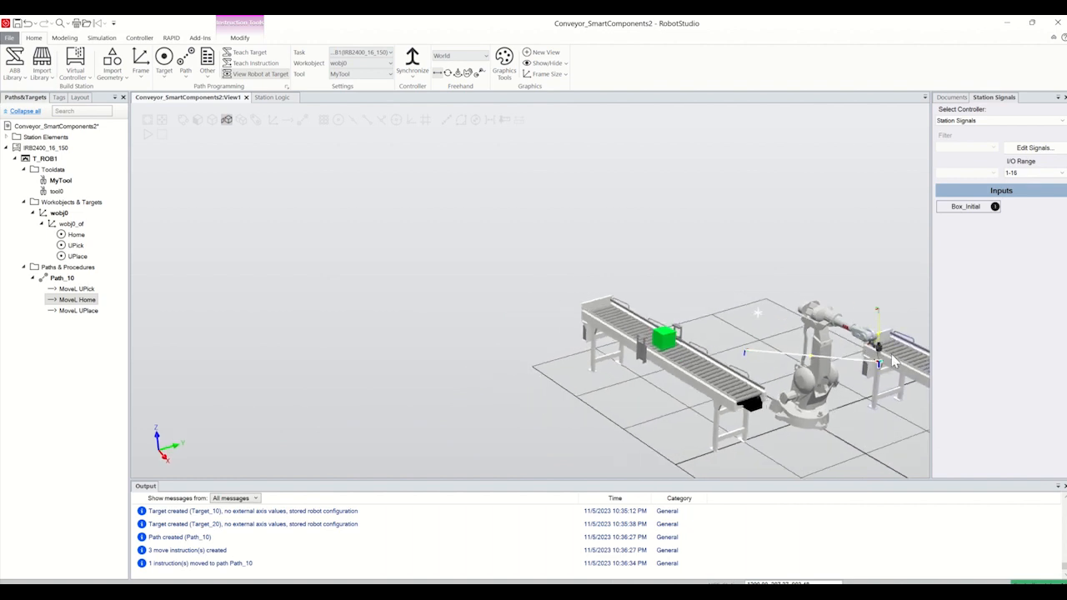
pyautogui.scroll(4, 882, 350)
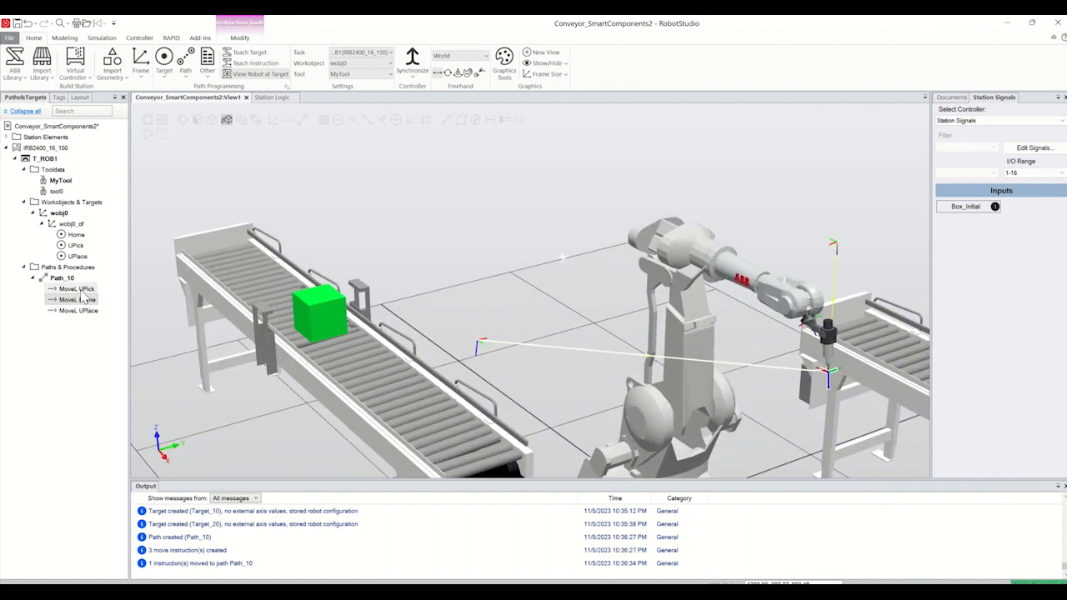
pyautogui.click(81, 289)
pyautogui.click(90, 310)
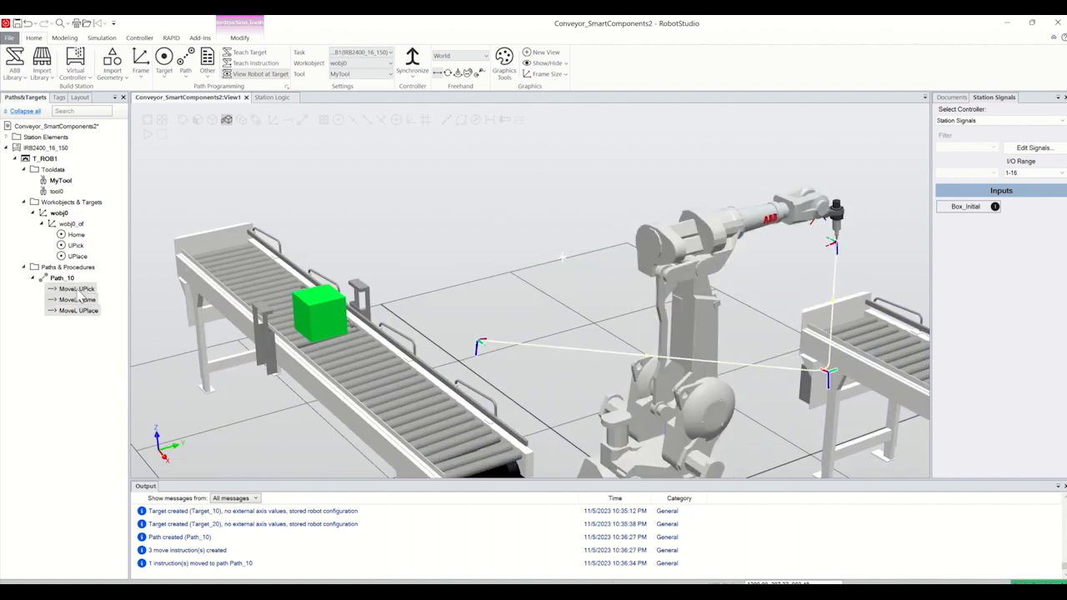
pyautogui.rightClick(80, 296)
pyautogui.moveTo(133, 506)
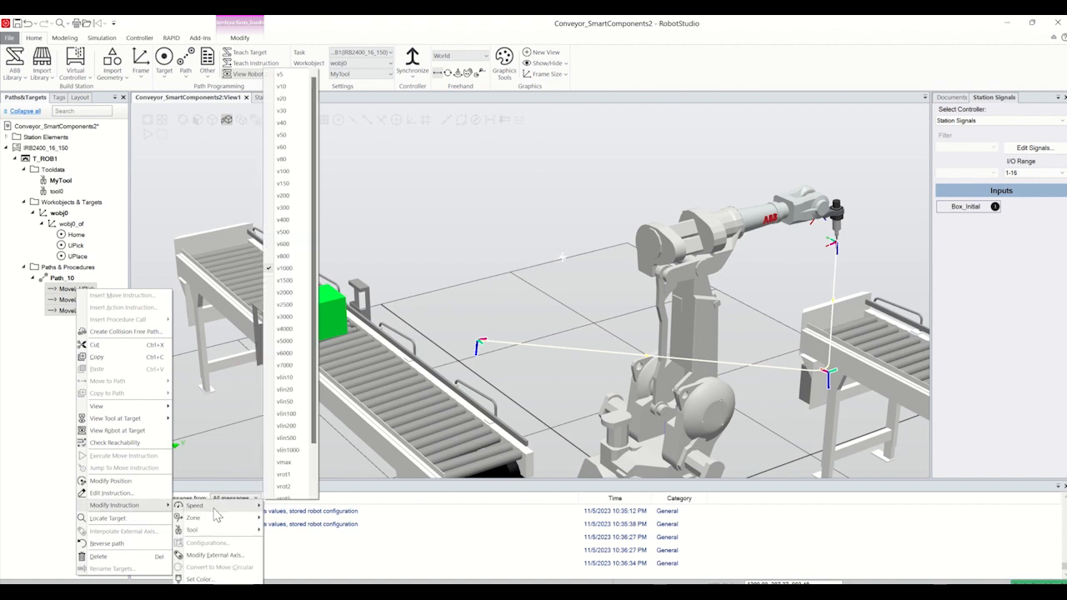
pyautogui.moveTo(254, 518)
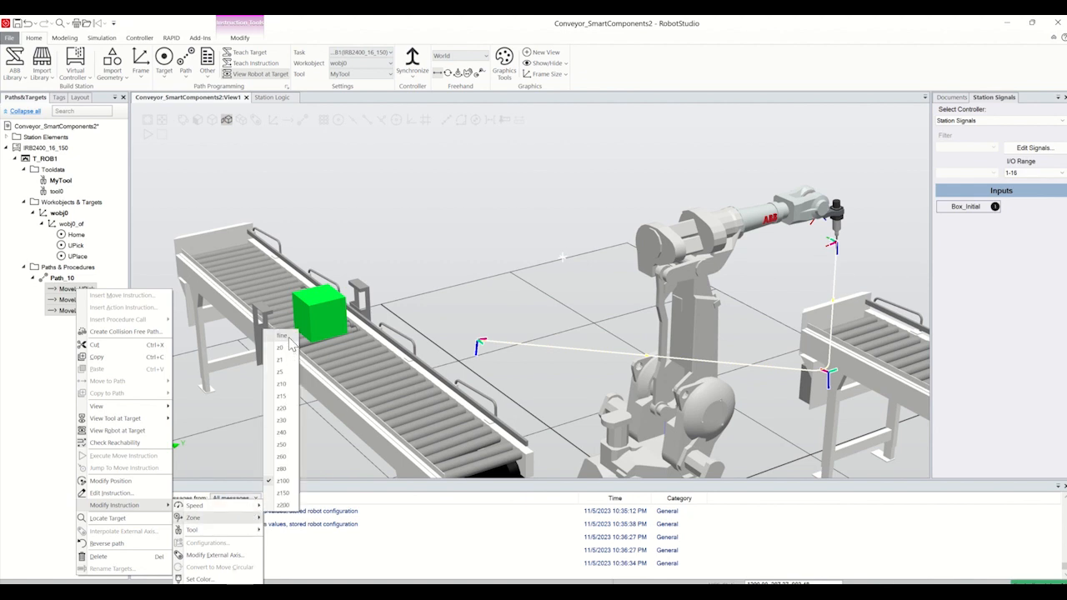
pyautogui.click(288, 336)
# - Change the motion type of the three selected move instructions from Linear to Joint and close the instruction editor
pyautogui.rightClick(76, 291)
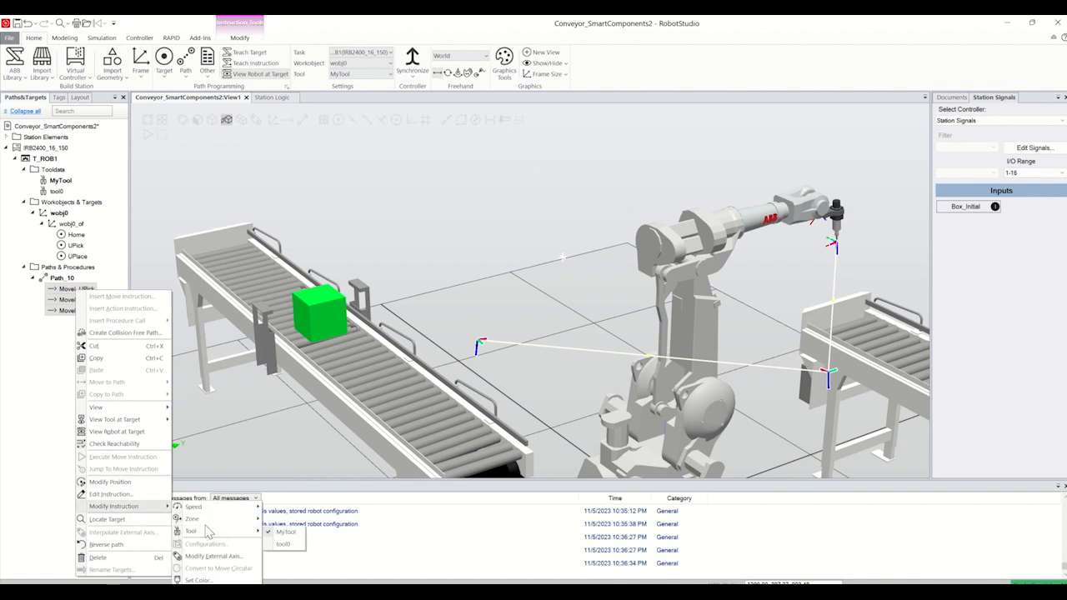
pyautogui.moveTo(237, 509)
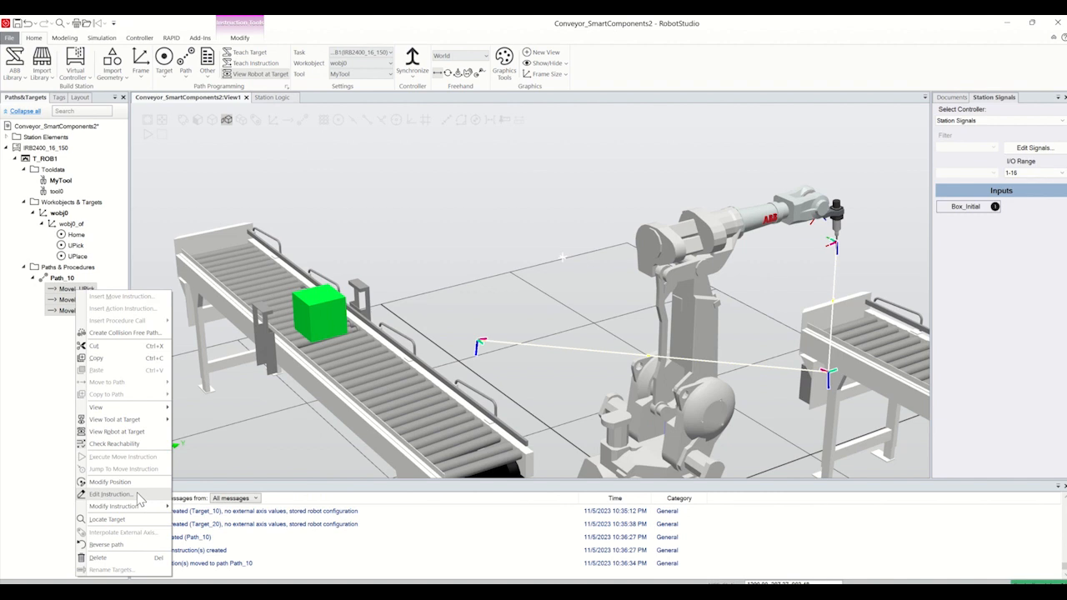
pyautogui.click(110, 494)
pyautogui.click(98, 117)
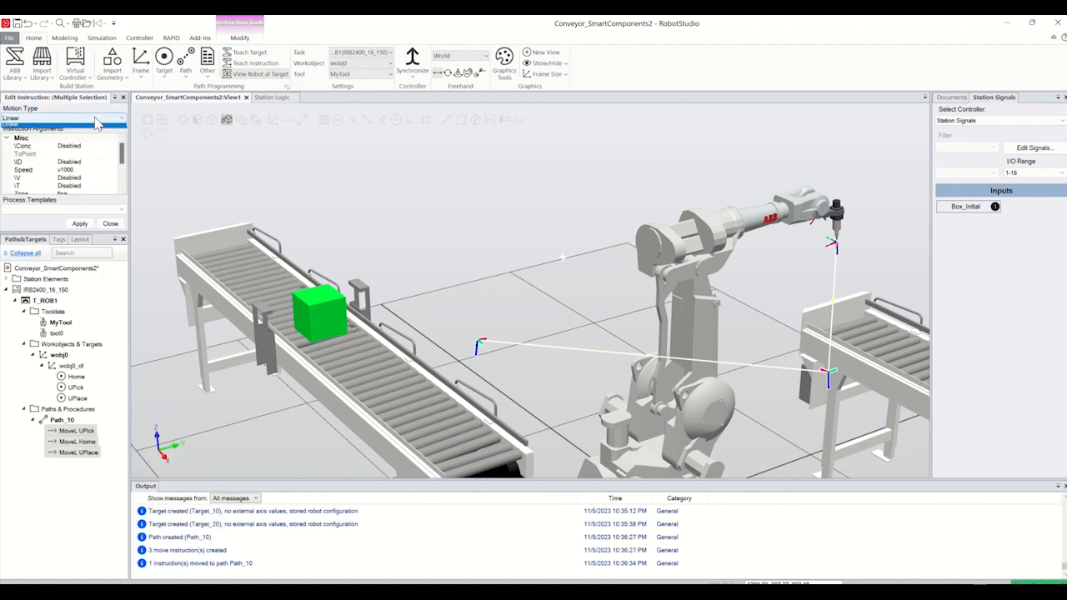
pyautogui.click(12, 126)
pyautogui.click(80, 224)
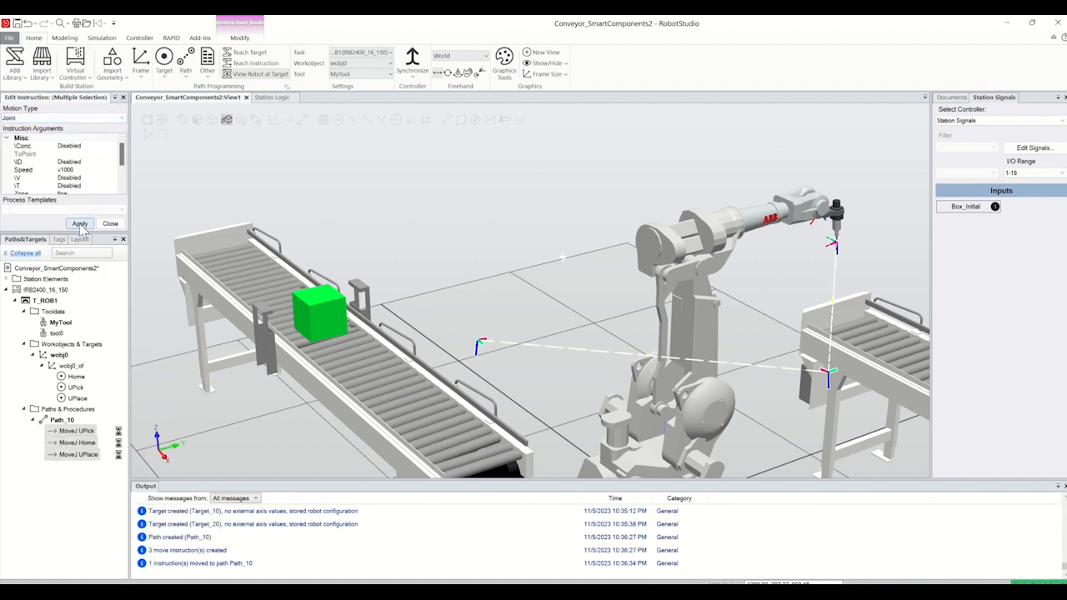
pyautogui.click(113, 225)
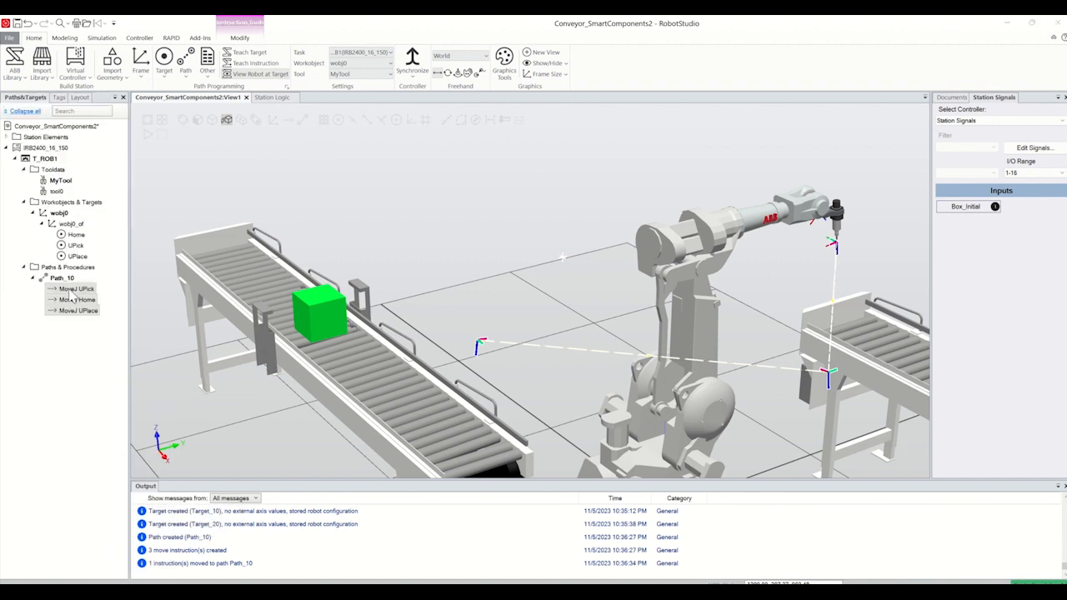
# - Move the robot along Path_10 to test it, and set the path as the simulation entry point
pyautogui.rightClick(62, 278)
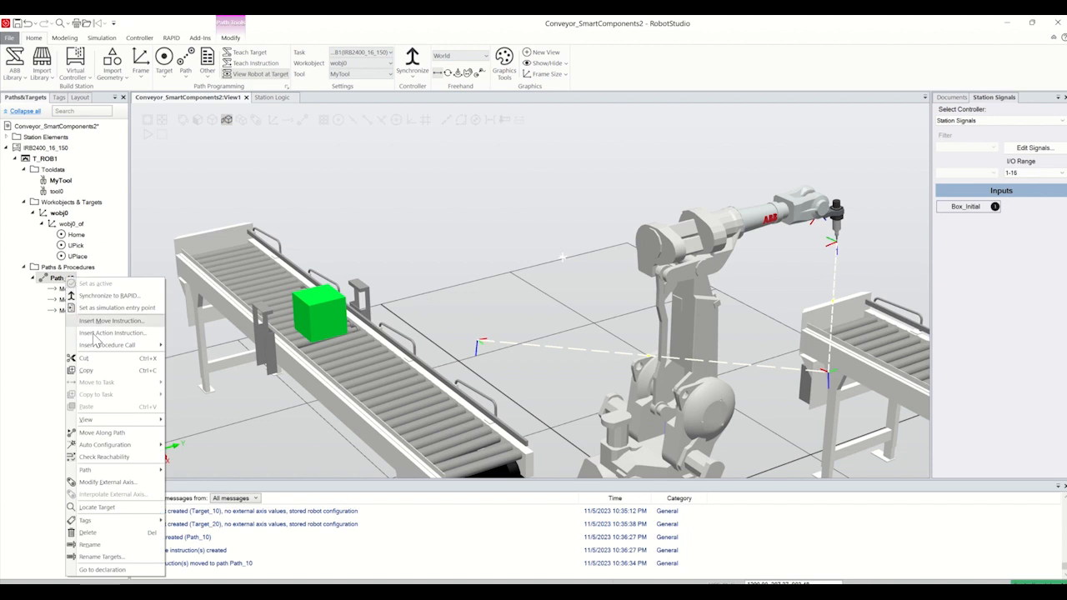
pyautogui.click(113, 435)
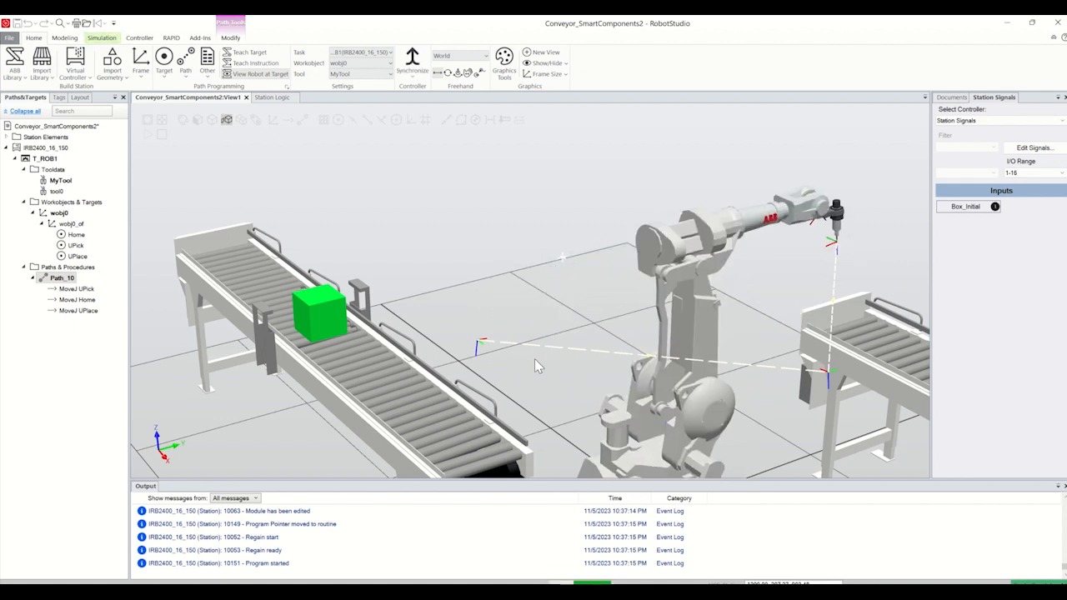
pyautogui.rightClick(57, 277)
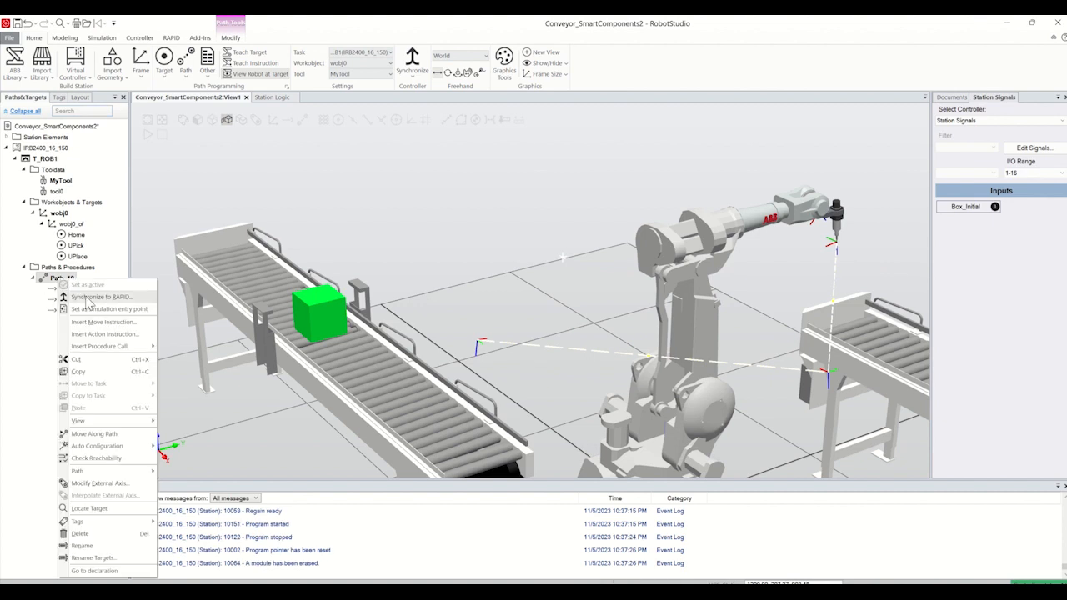
pyautogui.click(93, 309)
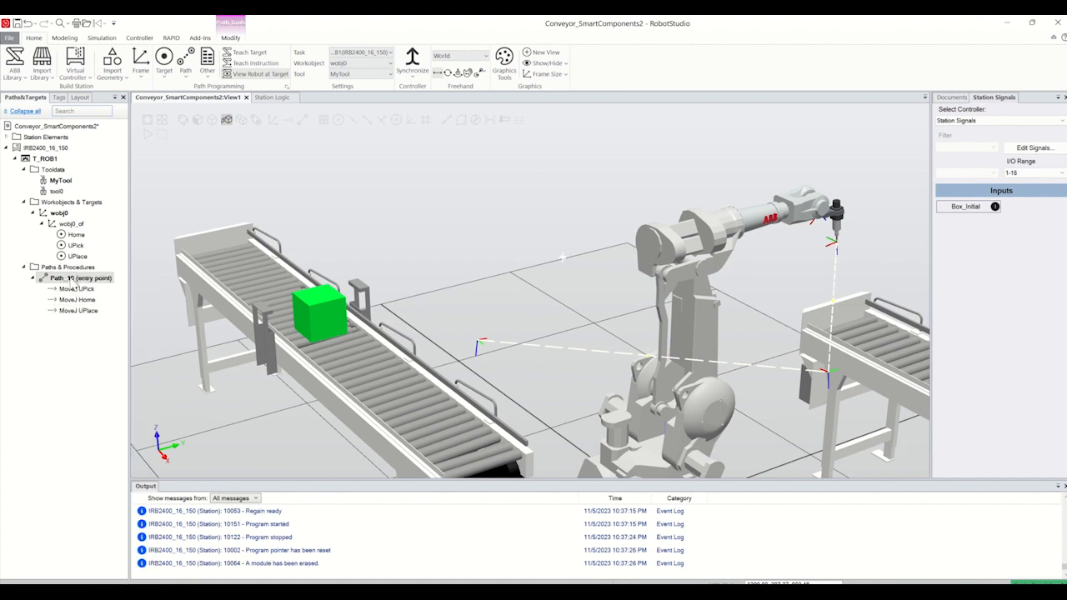
pyautogui.rightClick(70, 278)
pyautogui.click(43, 360)
# - Set the run mode of the IRB2400_16_150 controller to Continuous in the simulation setup and return to the station view
pyautogui.click(102, 38)
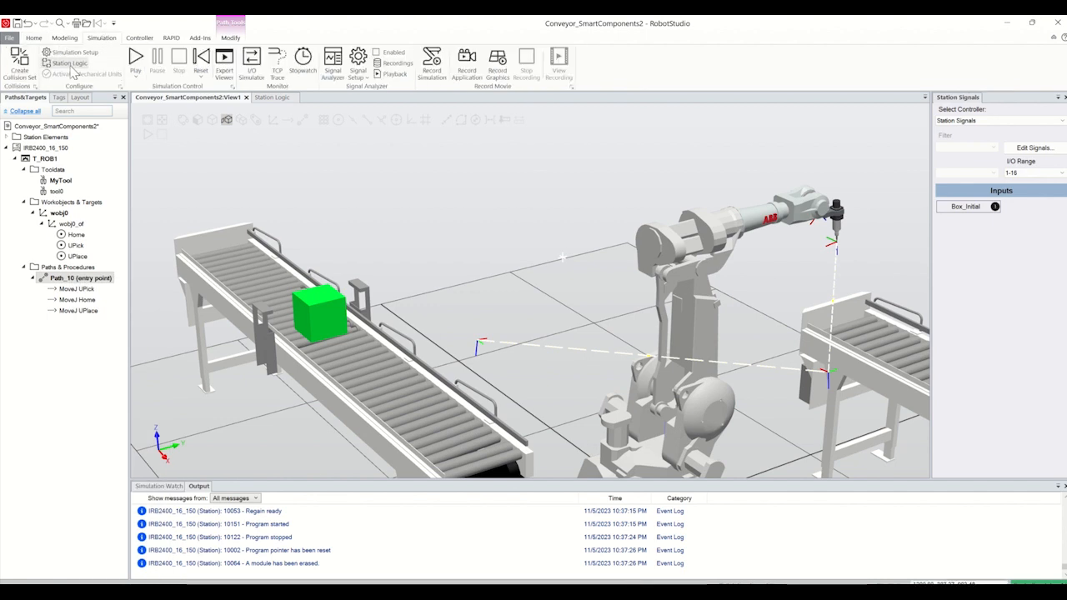
pyautogui.click(72, 51)
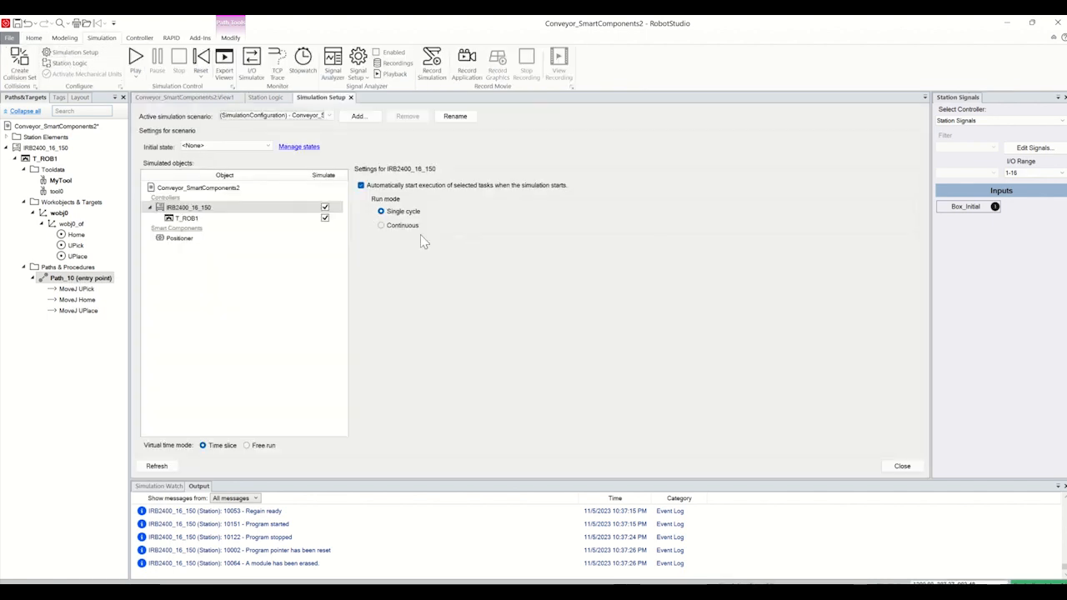
pyautogui.click(381, 225)
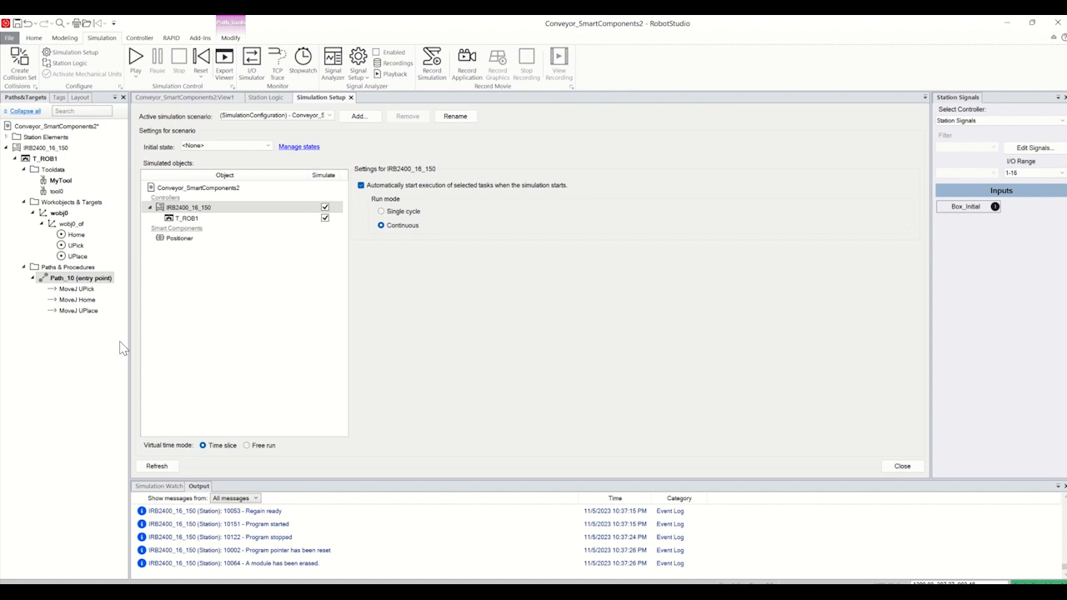
pyautogui.click(154, 98)
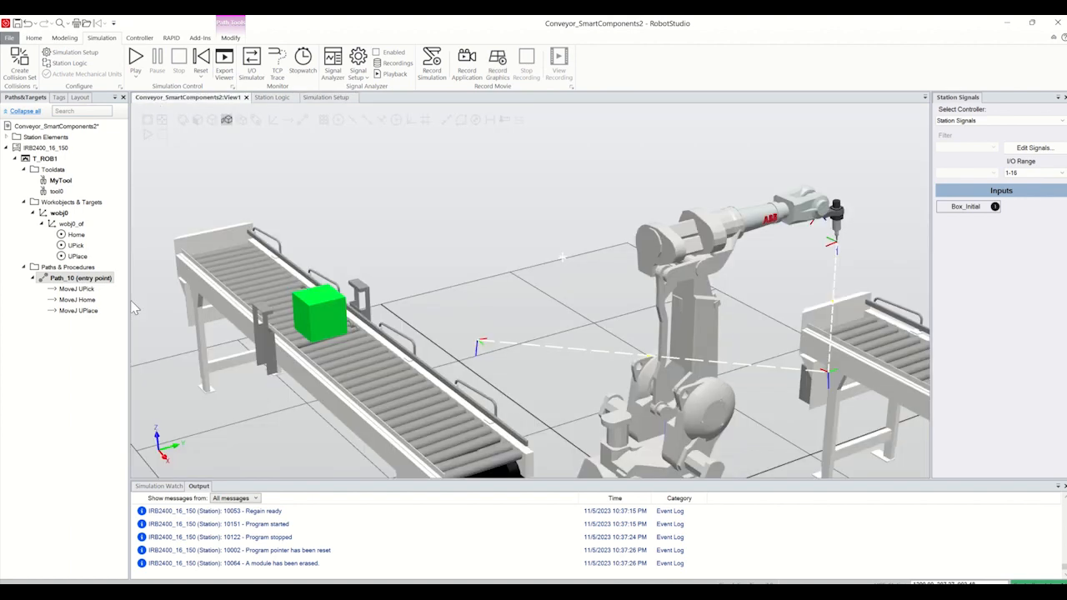
# - Synchronize Path_10 to RAPID, and run the simulation through the robot's moves before stopping it
pyautogui.rightClick(86, 279)
pyautogui.click(125, 301)
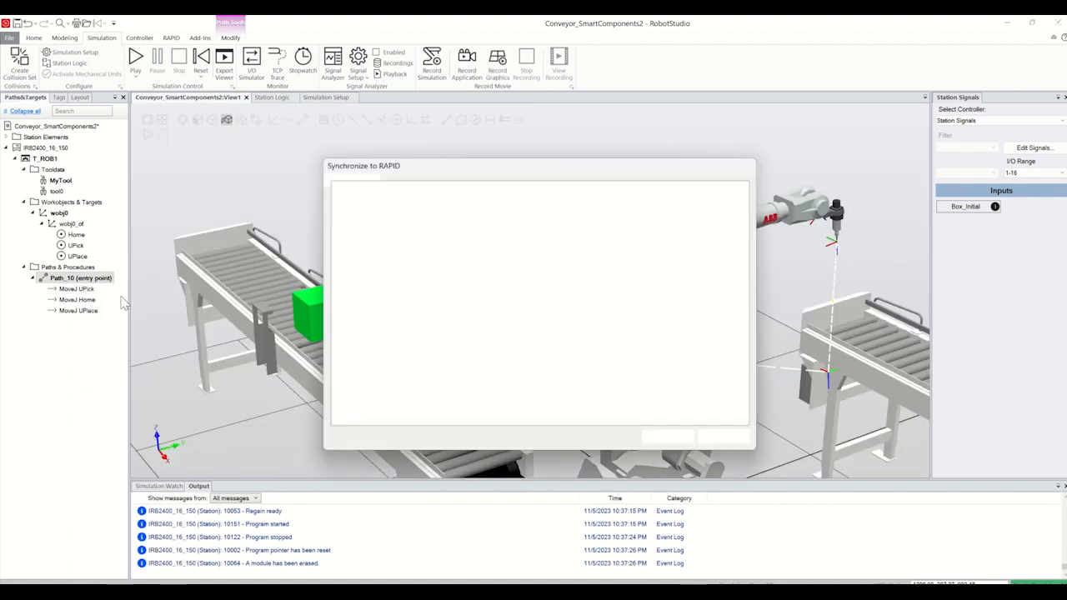
pyautogui.click(666, 441)
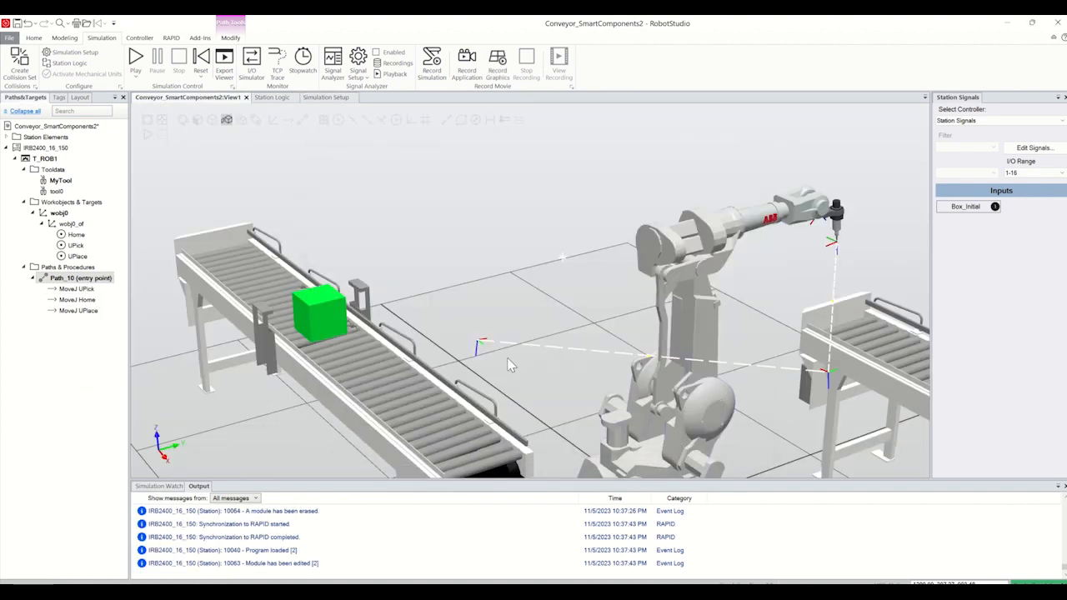
pyautogui.click(135, 57)
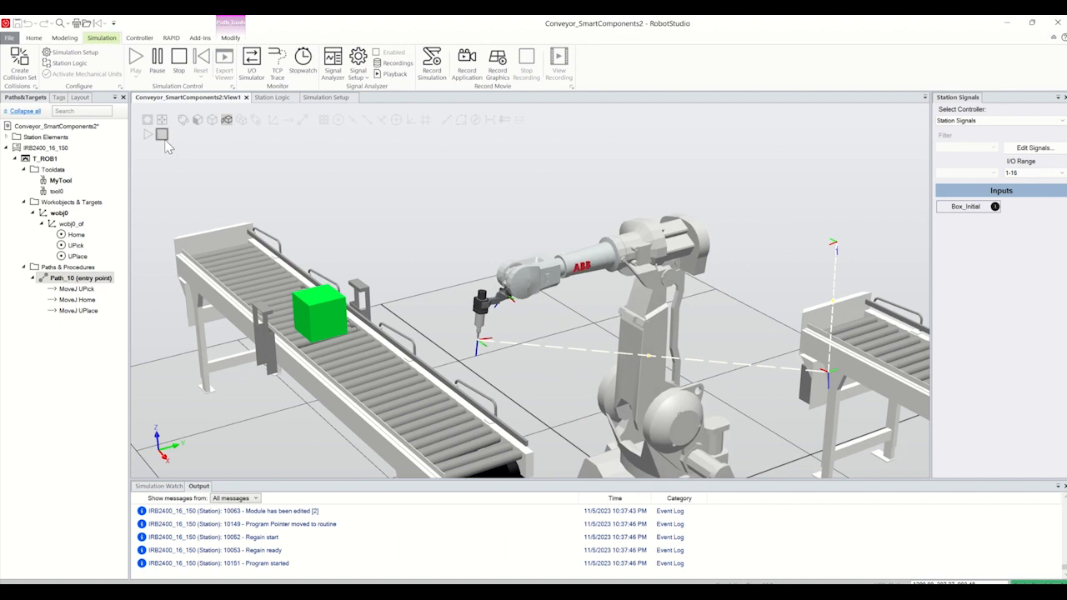
pyautogui.click(179, 57)
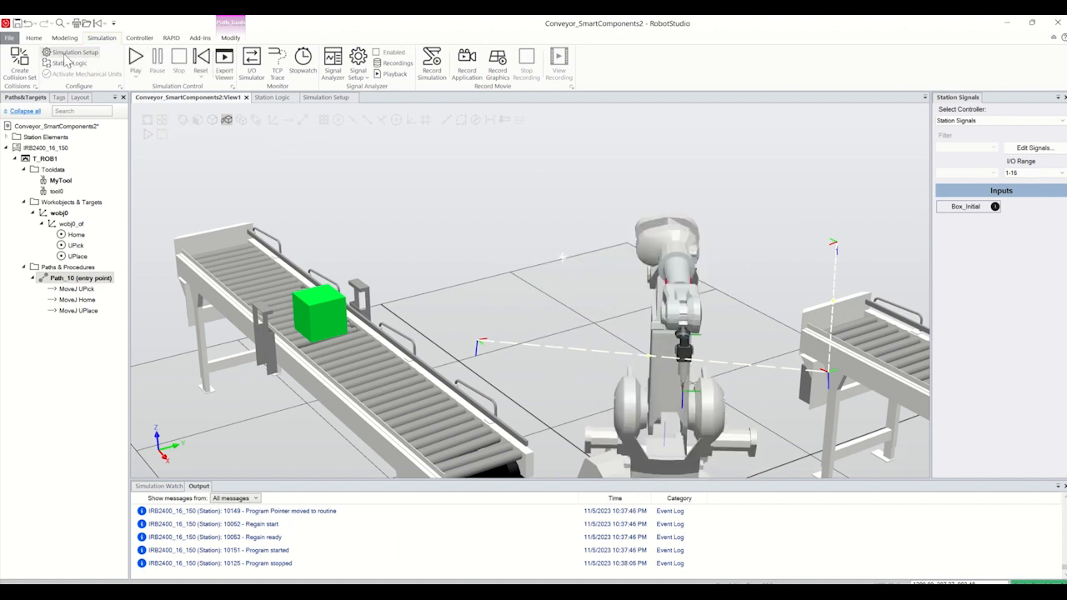
# - Set the run mode of the IRB2400_16_150 controller to Single cycle in the simulation setup
pyautogui.click(72, 53)
pyautogui.click(393, 214)
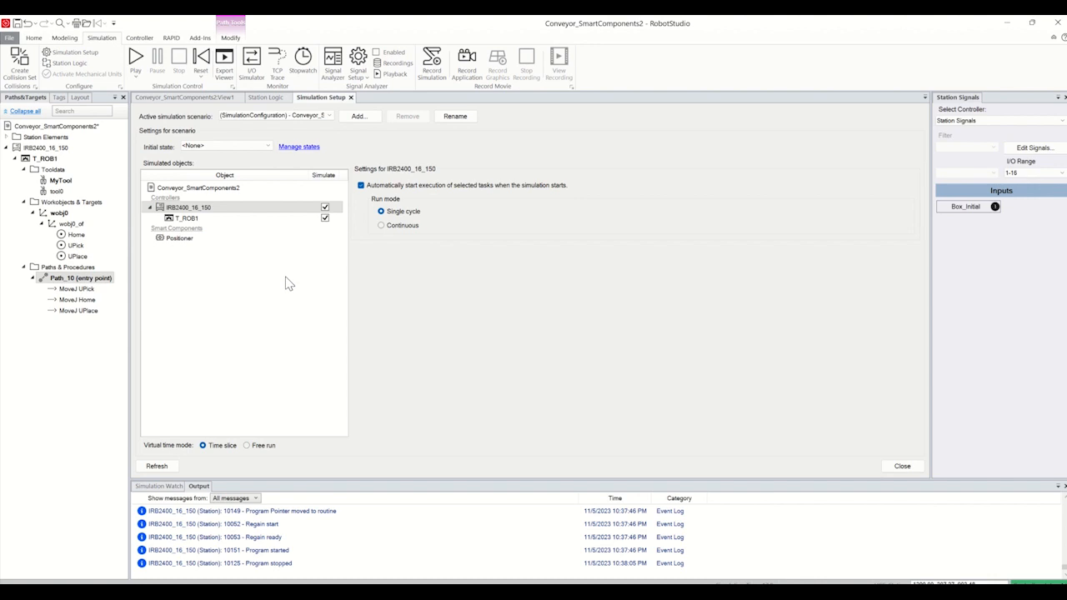
# - Synchronize Path_10 to RAPID in Module1, and run the simulation in the station view
pyautogui.rightClick(101, 284)
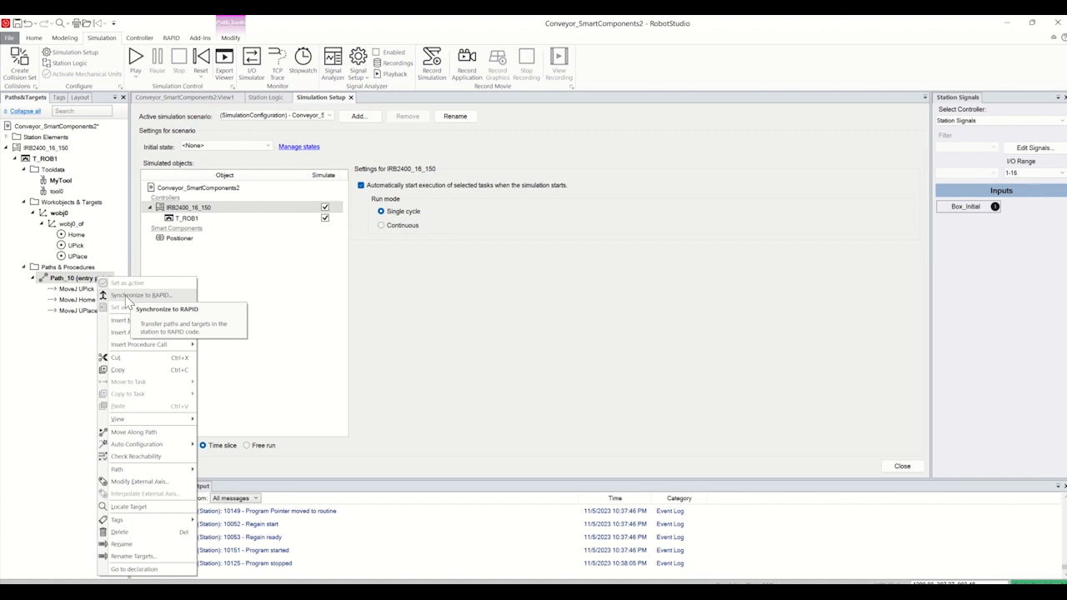
pyautogui.click(127, 297)
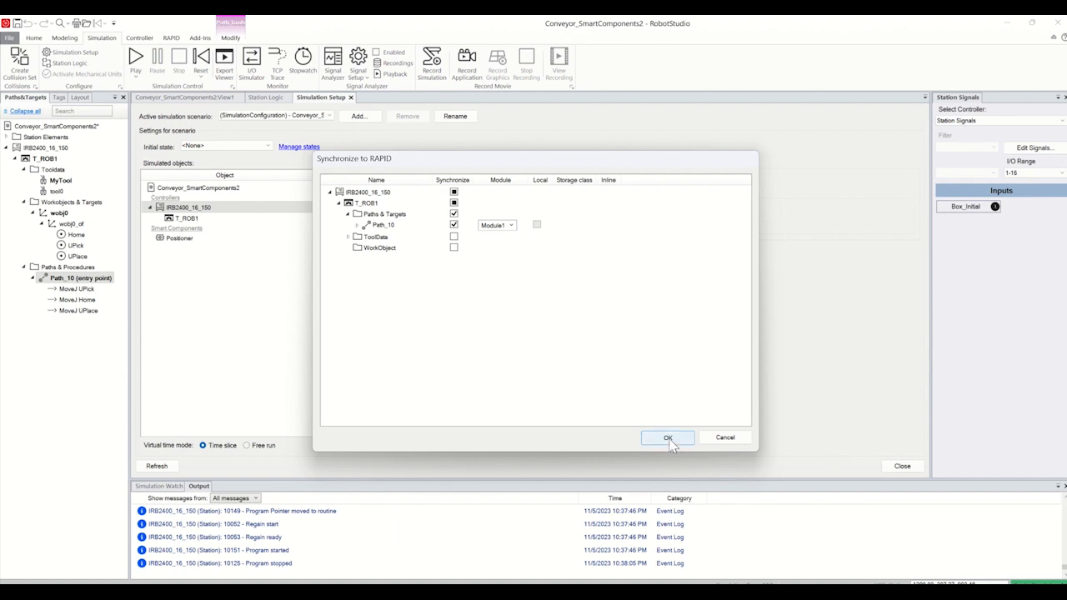
pyautogui.click(675, 441)
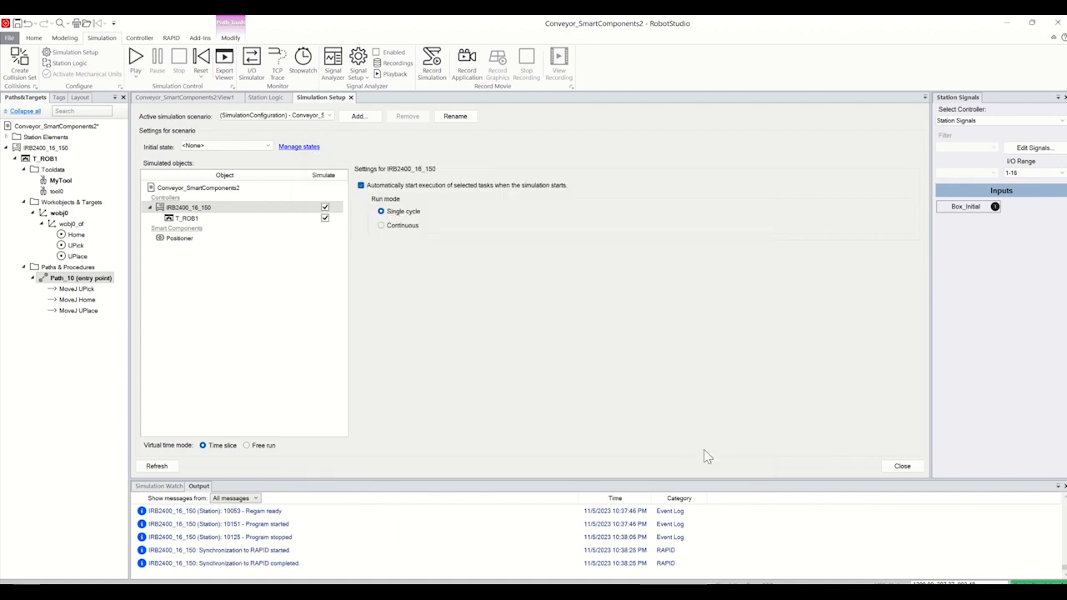
pyautogui.click(163, 98)
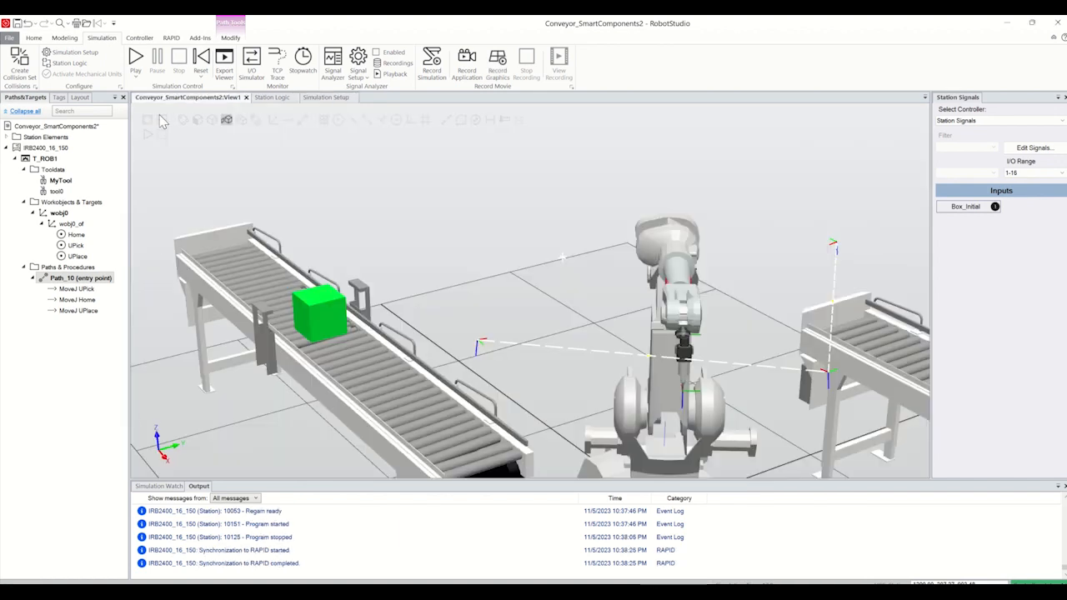
pyautogui.click(147, 134)
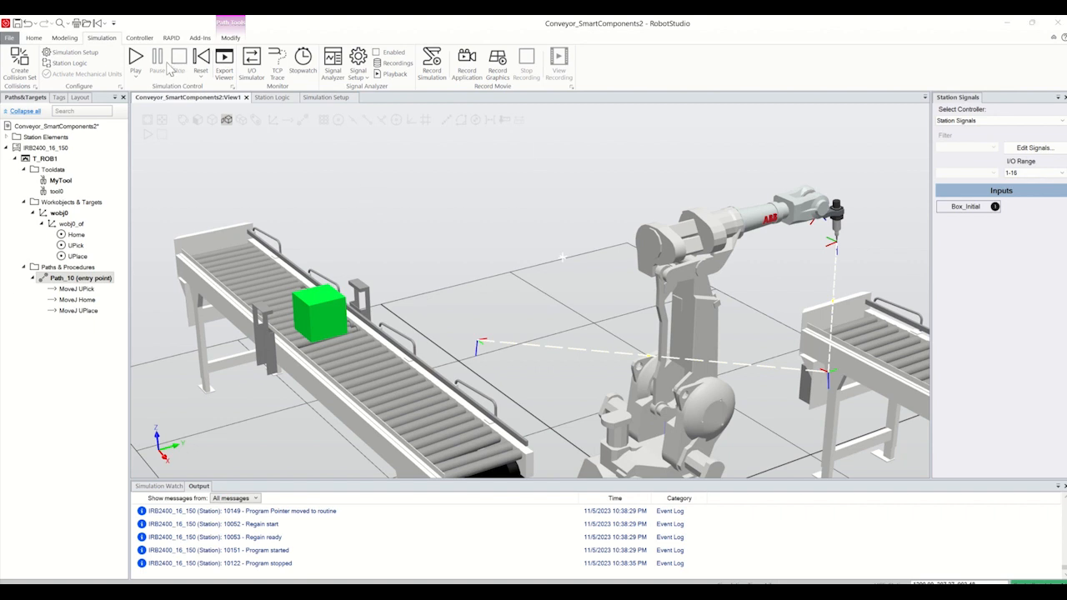
# - Start a new signal in the controller's I/O System configuration, named Entry_1 with the type Digital Input
pyautogui.click(139, 37)
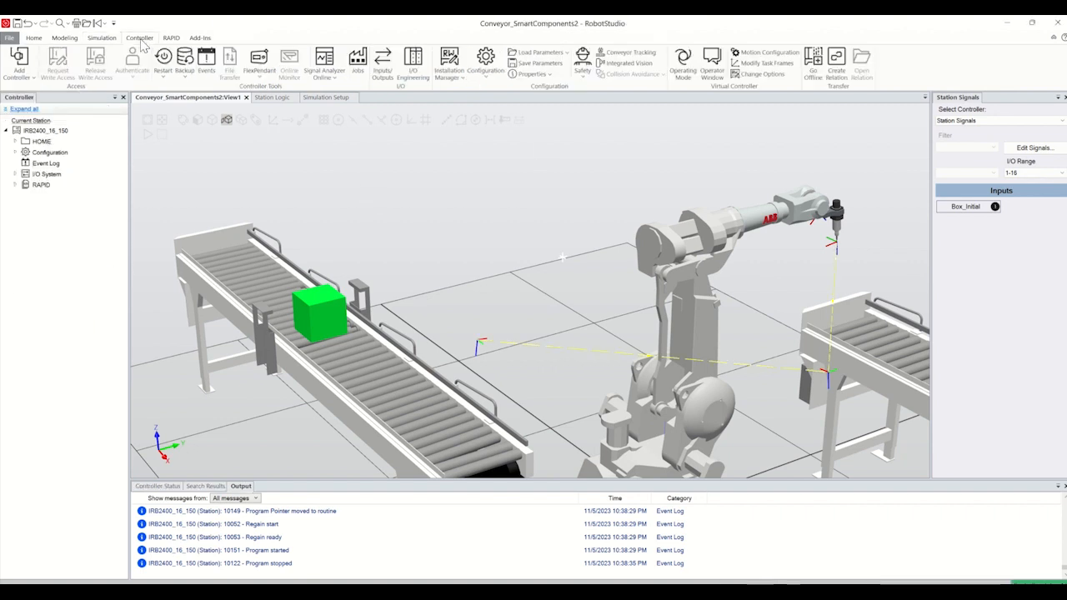
pyautogui.click(16, 153)
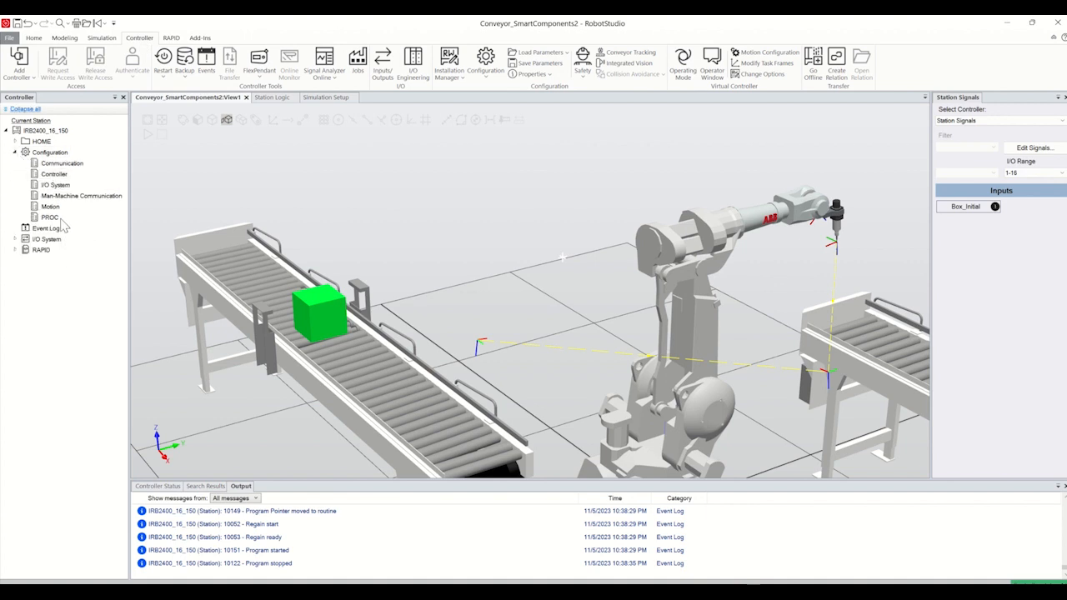
pyautogui.doubleClick(55, 184)
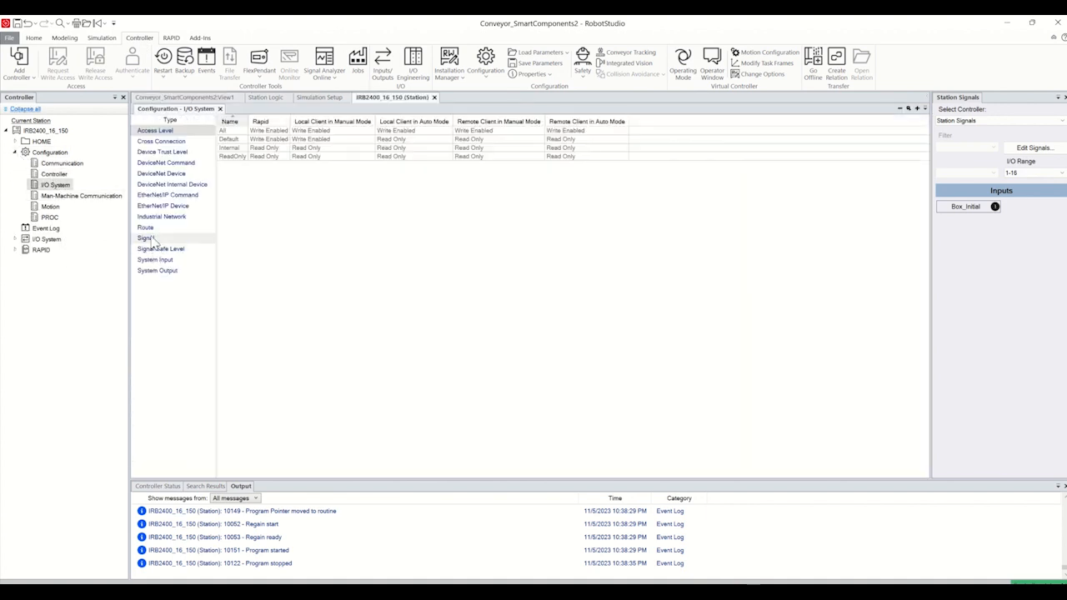
pyautogui.click(152, 239)
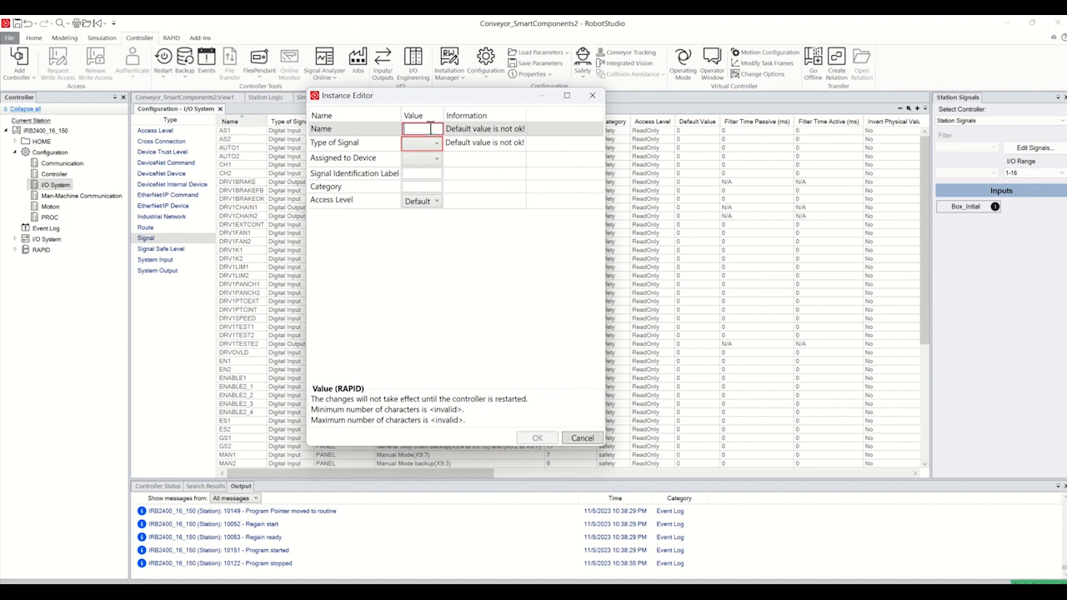
pyautogui.write('Entry')
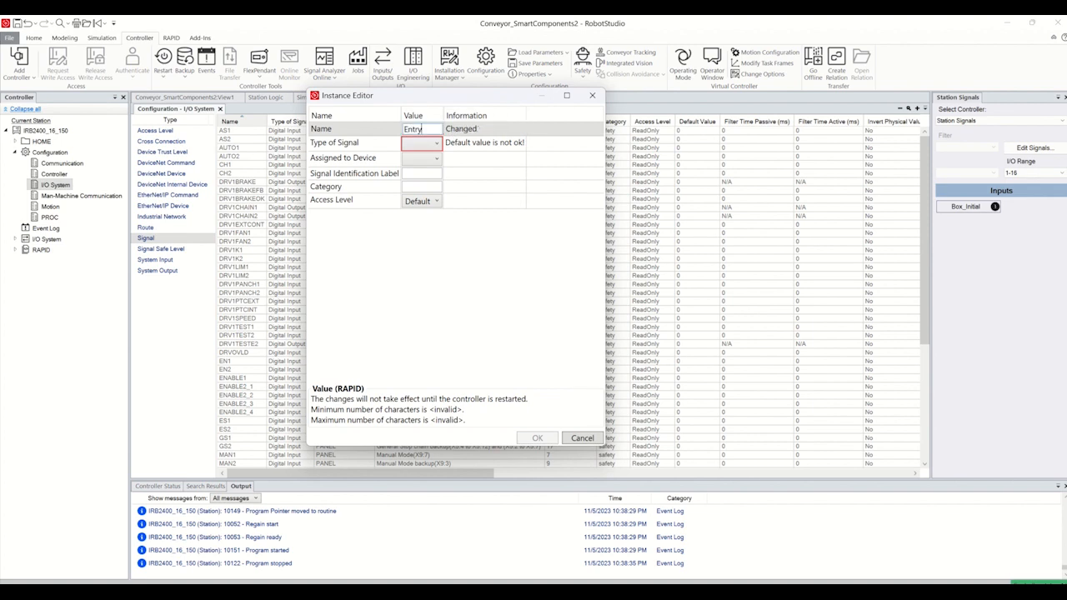
pyautogui.click(437, 147)
pyautogui.click(438, 147)
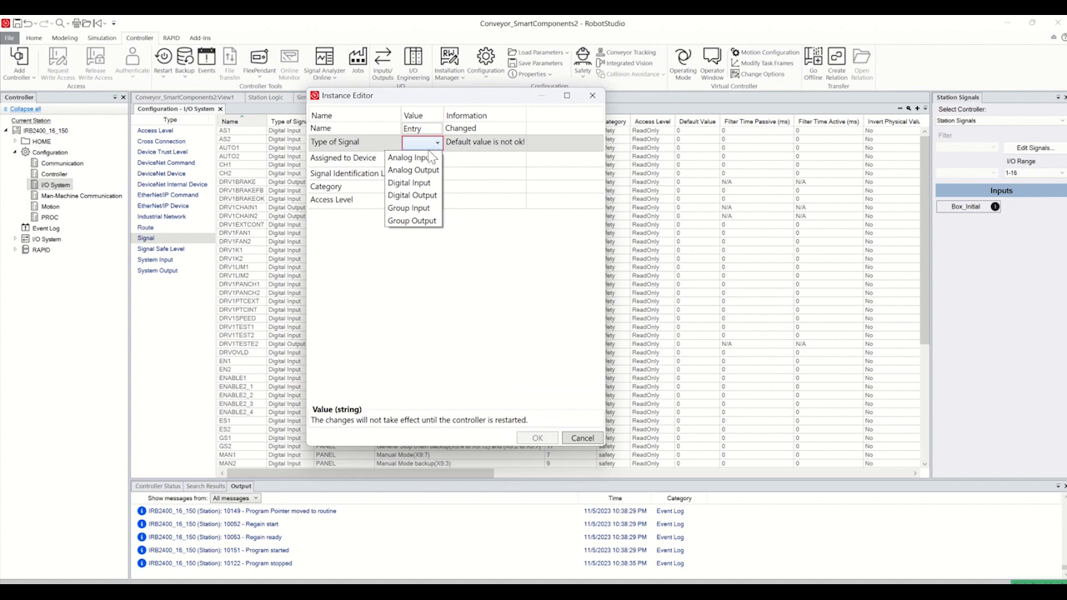
pyautogui.click(416, 183)
pyautogui.click(425, 128)
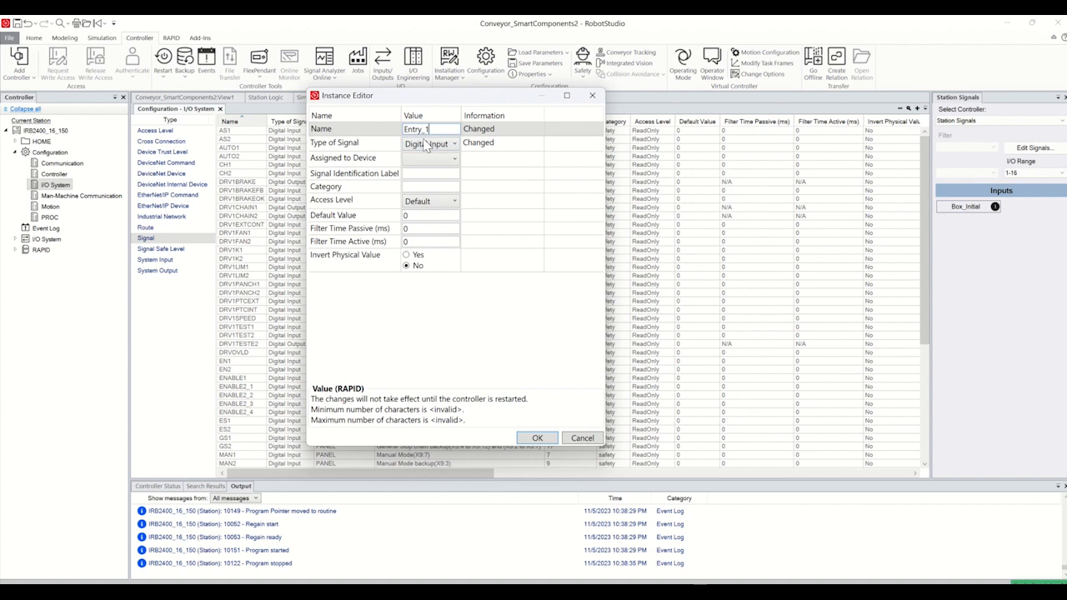
pyautogui.write('_1')
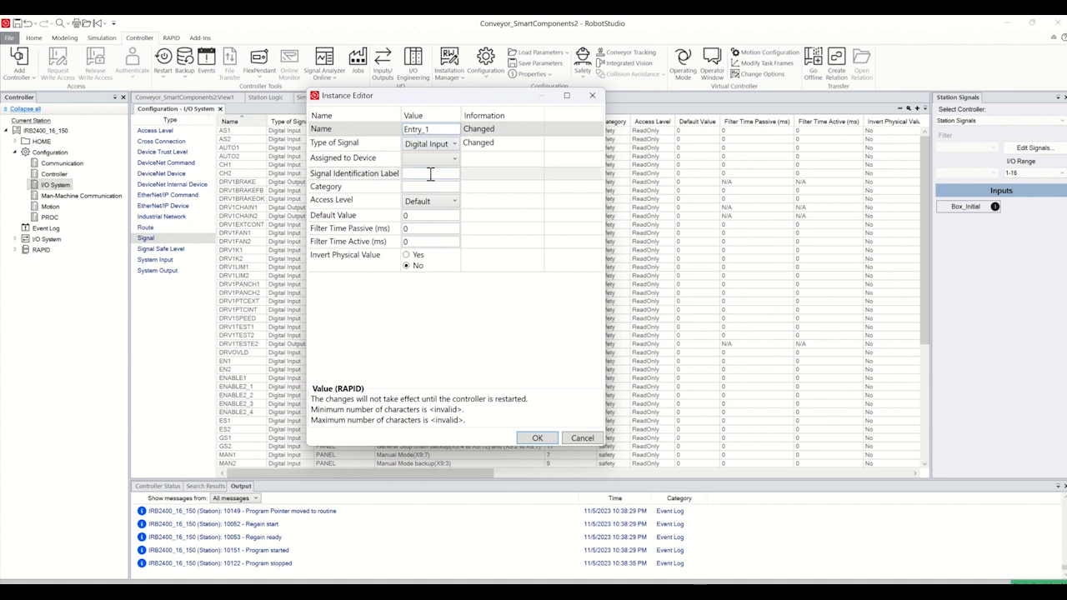
pyautogui.press('Return')
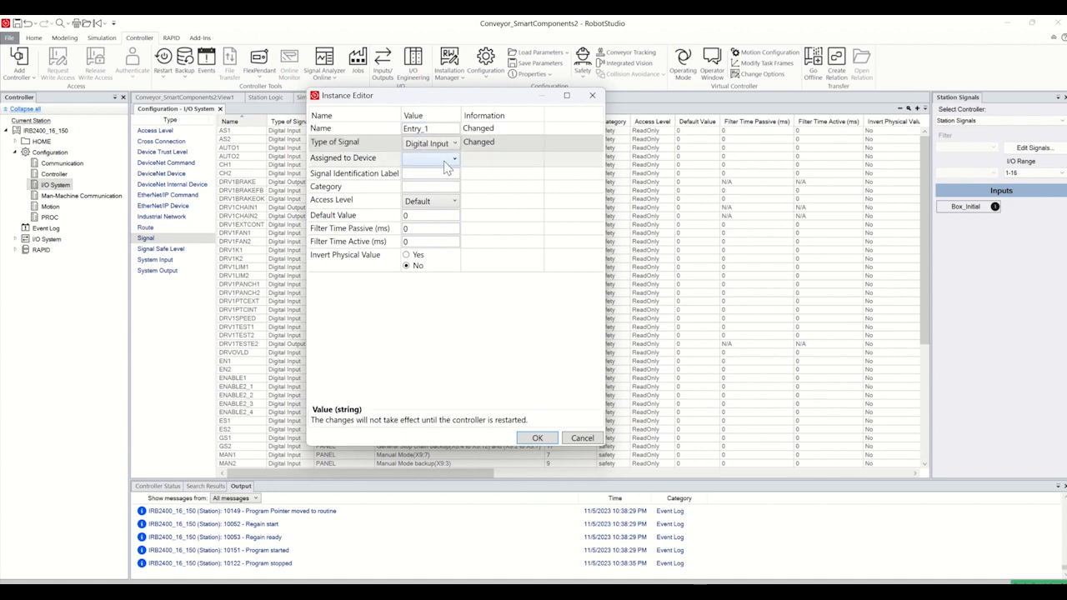
# - Assign Entry_1 to DN_Internal_Device with device mapping 0 and access level All, and create the signal
pyautogui.click(442, 162)
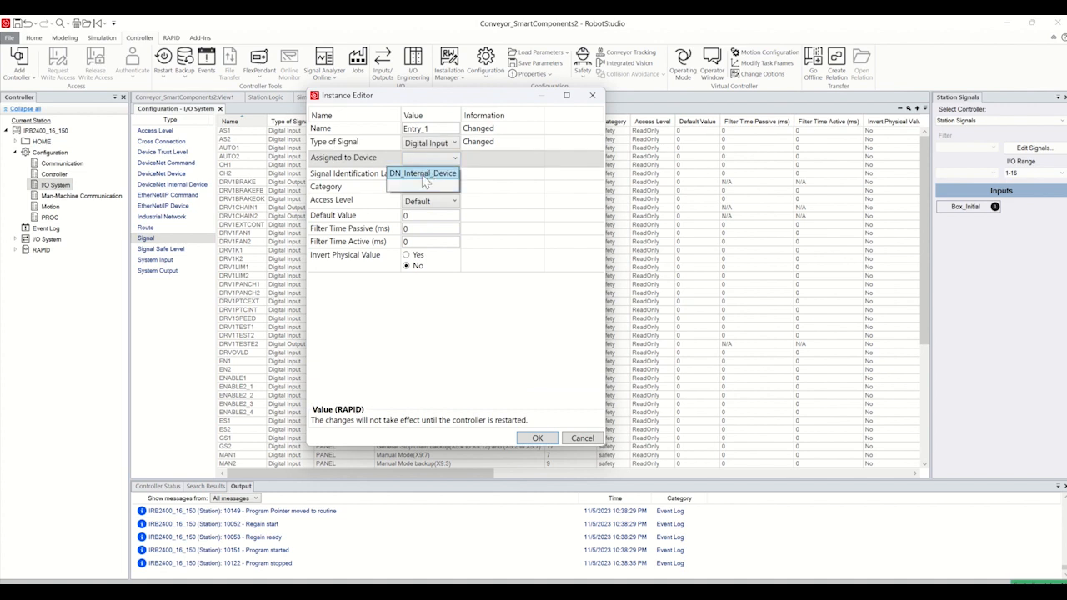
pyautogui.click(425, 175)
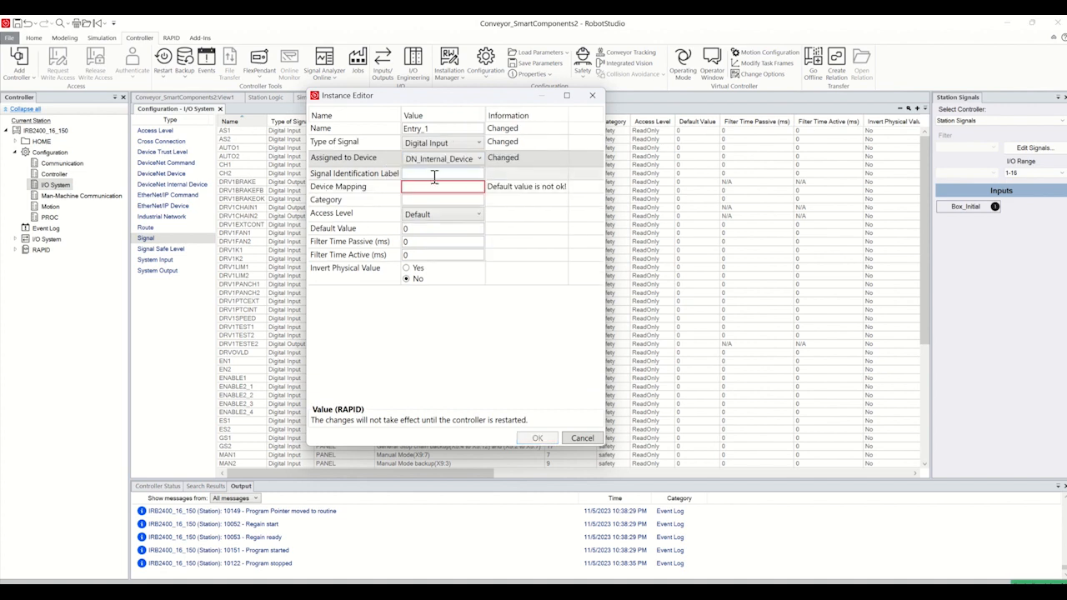
pyautogui.click(431, 187)
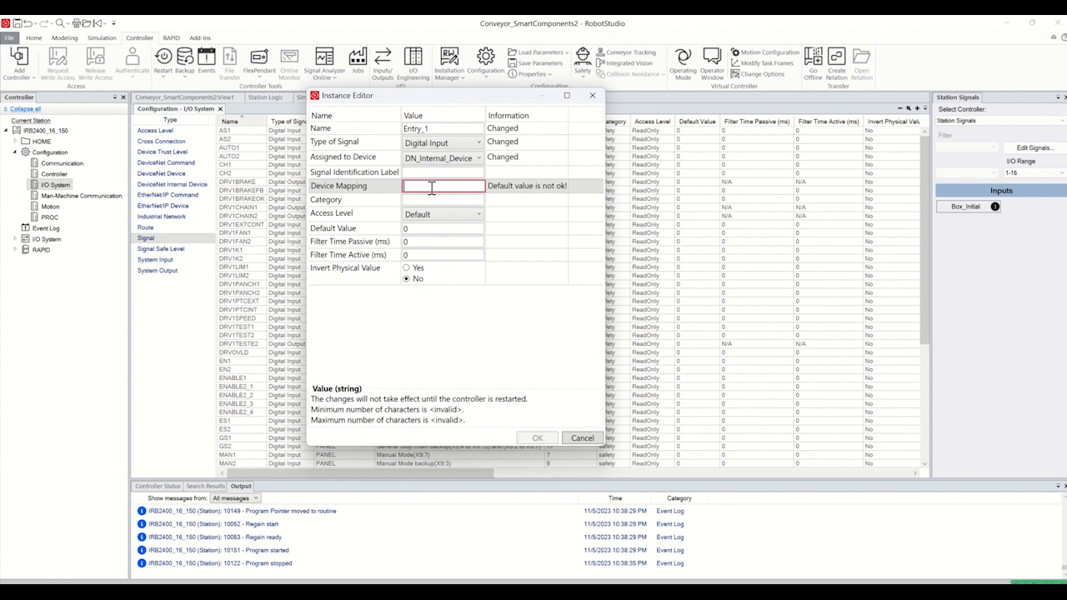
pyautogui.write('0')
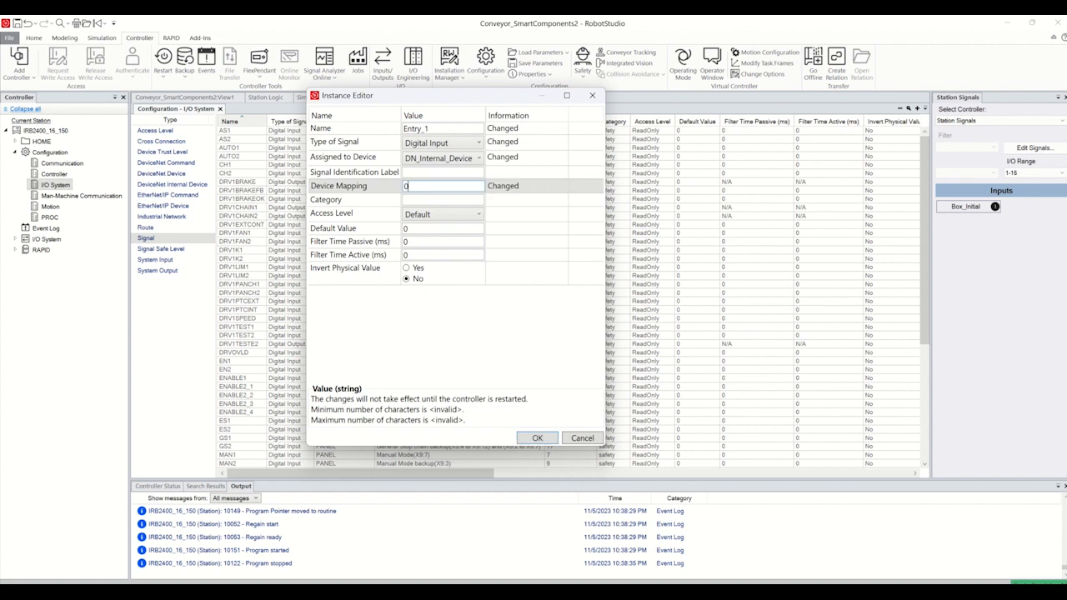
pyautogui.click(442, 214)
pyautogui.click(441, 214)
pyautogui.click(417, 227)
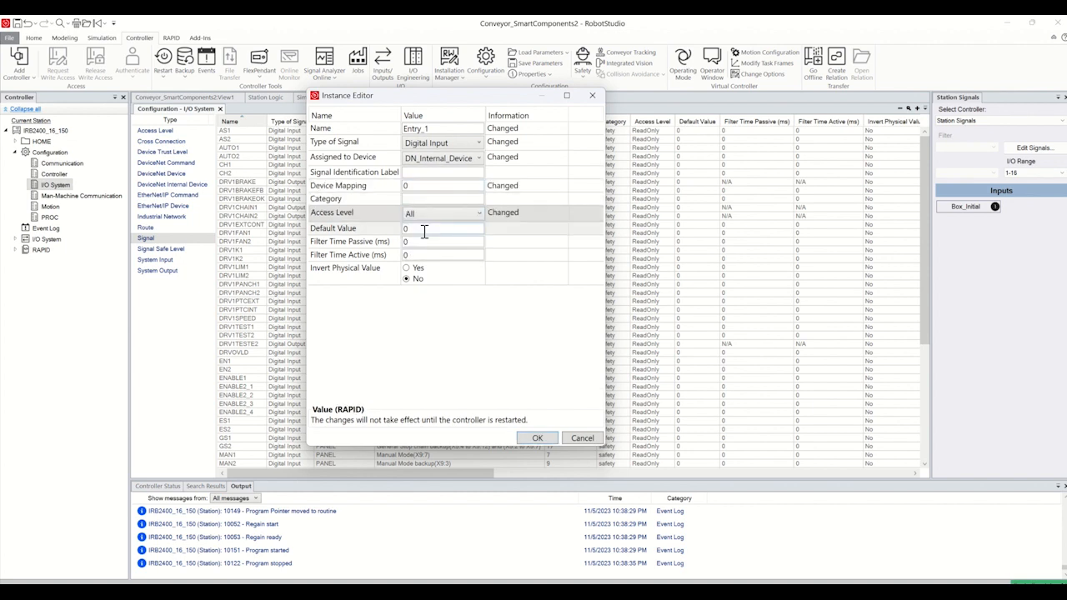
pyautogui.click(538, 439)
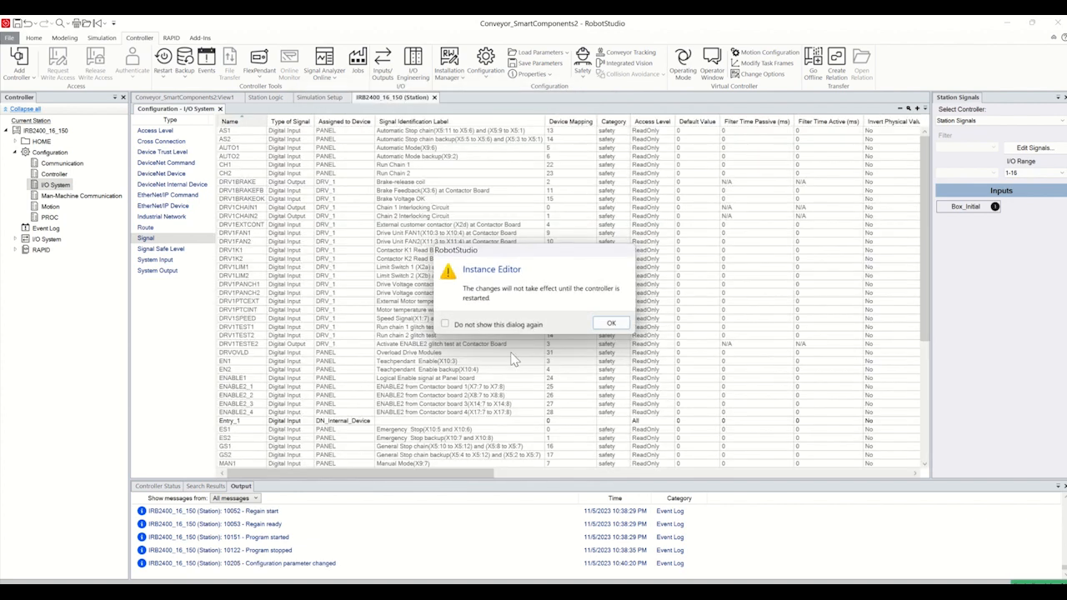
pyautogui.click(608, 326)
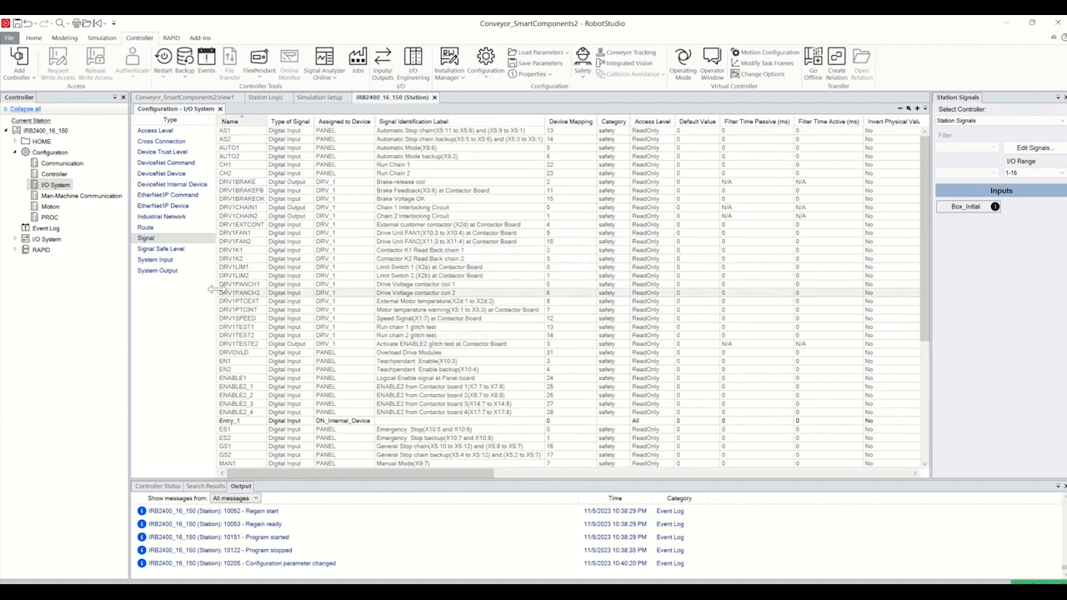
# - Start a second controller signal named Entry_2 with the type Digital Input
pyautogui.rightClick(147, 238)
pyautogui.click(93, 248)
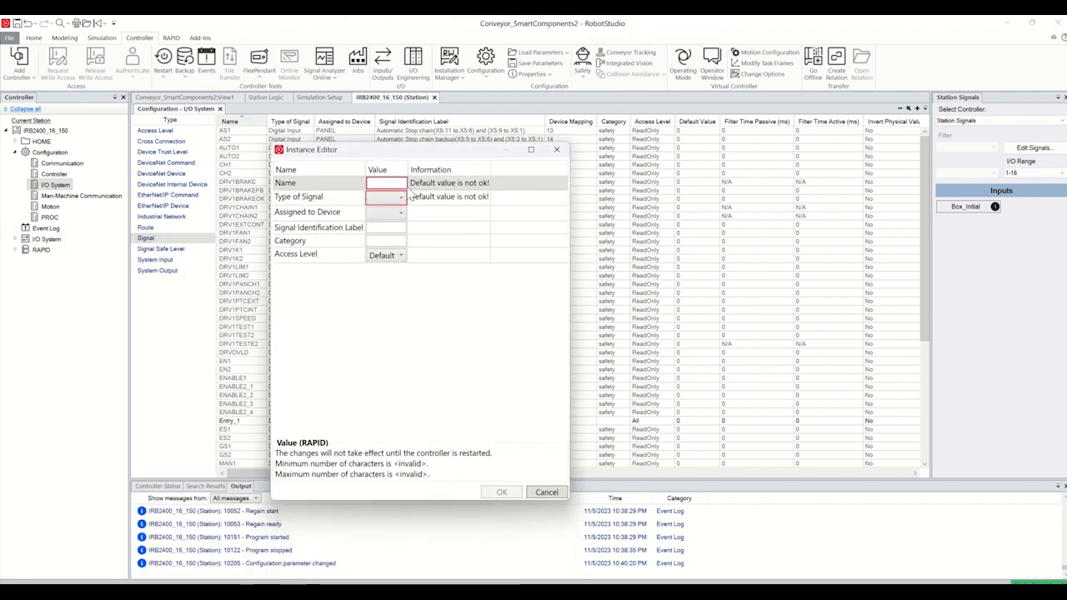
pyautogui.click(389, 185)
pyautogui.write('Entry_2')
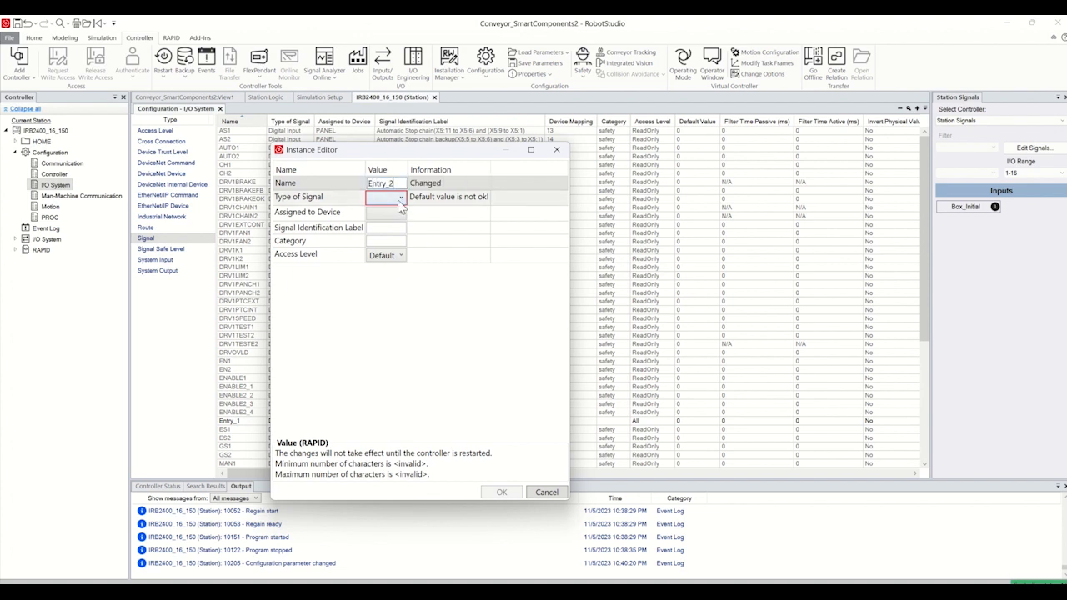
pyautogui.click(399, 204)
pyautogui.click(401, 198)
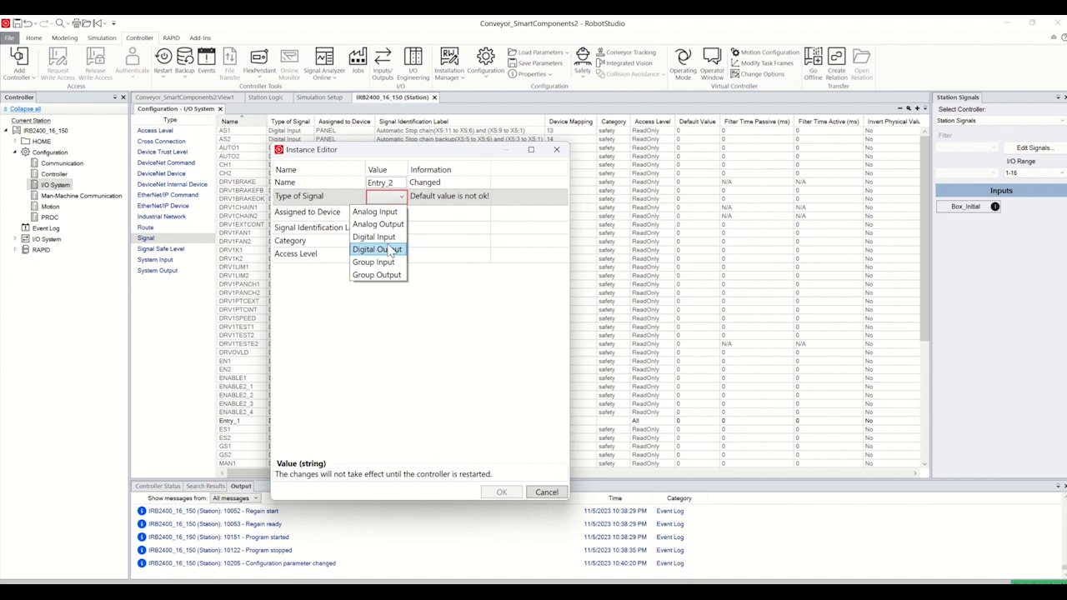
pyautogui.click(377, 237)
# - Assign Entry_2 to DN_Internal_Device with device mapping 1 and access level All, and create the signal
pyautogui.click(402, 215)
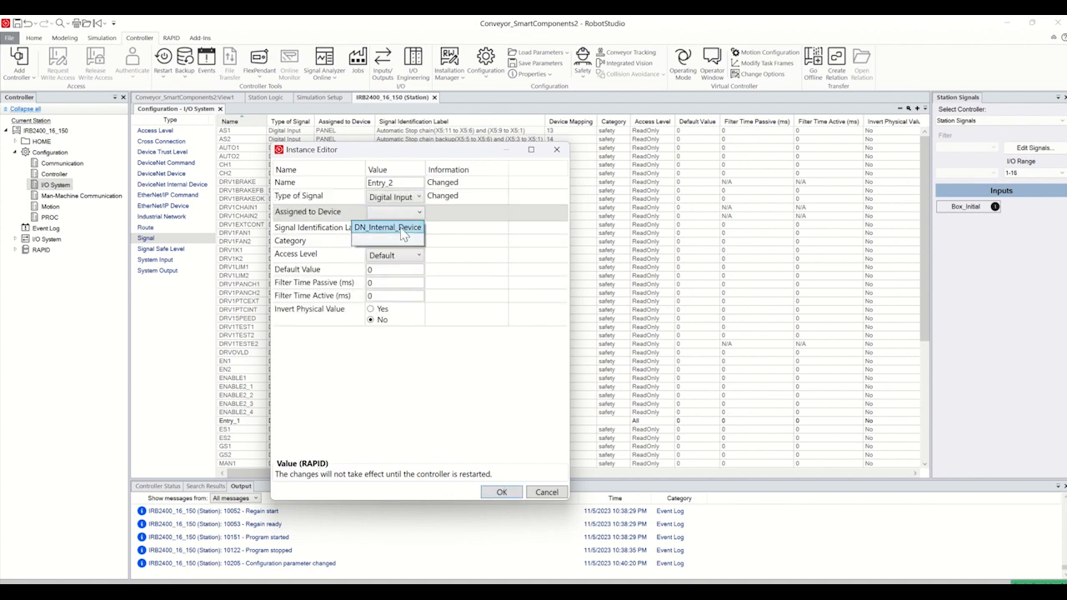
pyautogui.click(401, 231)
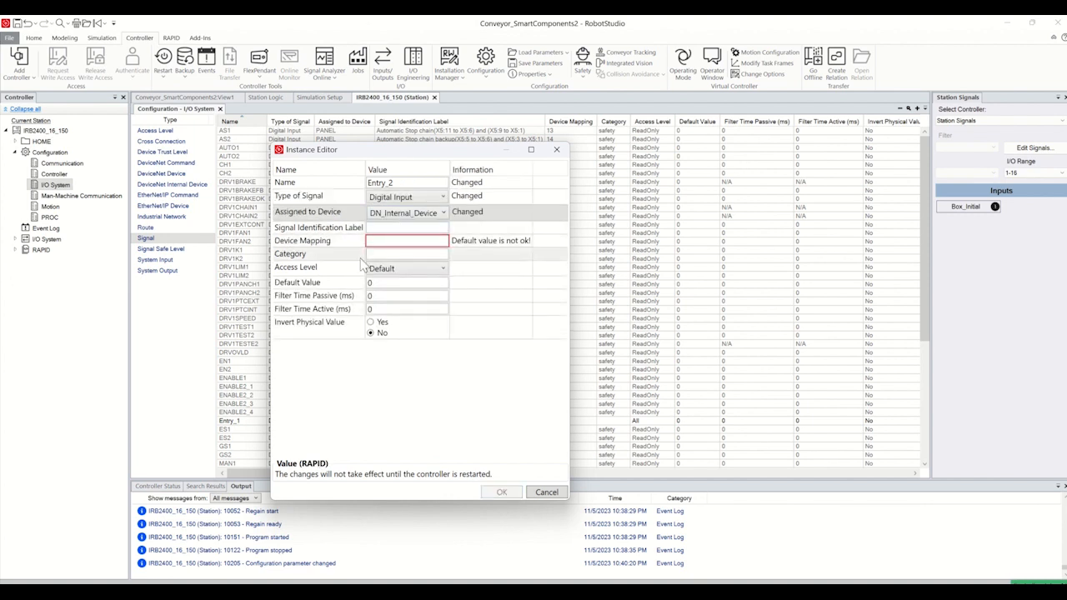
pyautogui.click(382, 239)
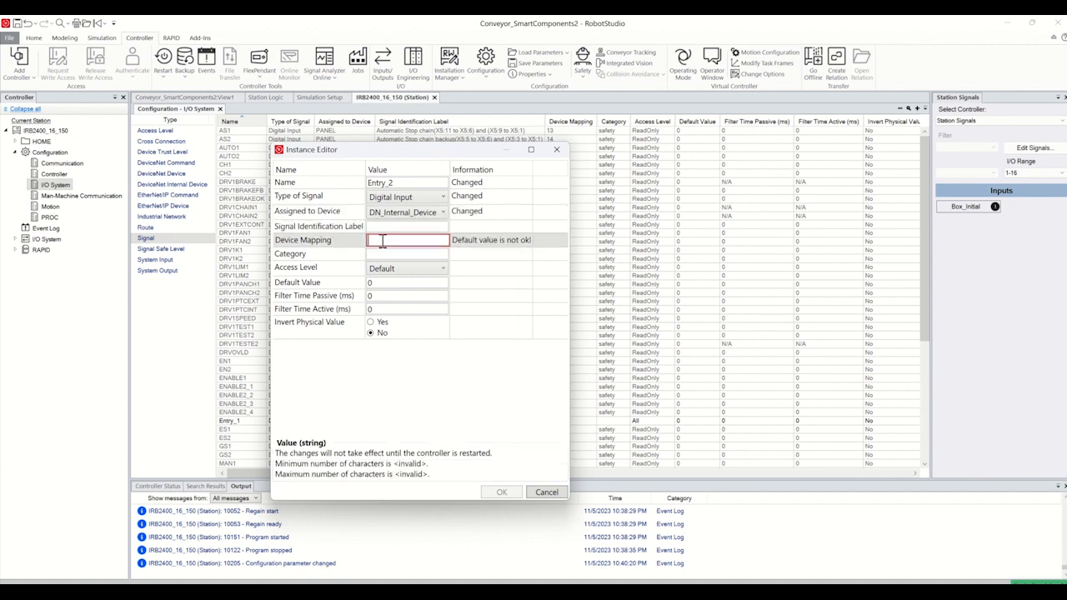
pyautogui.write('1')
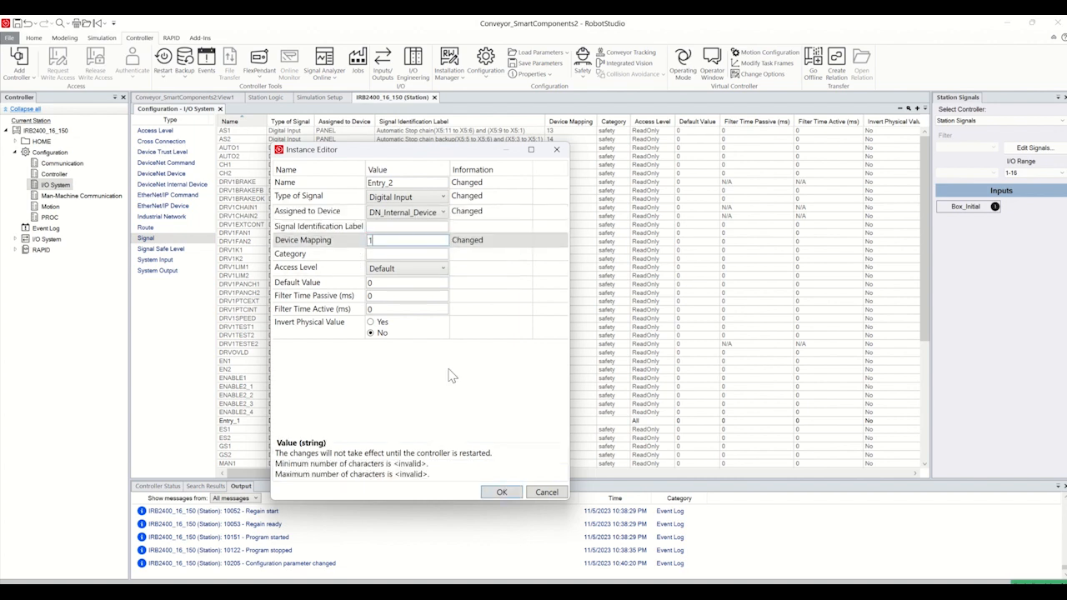
pyautogui.click(433, 276)
pyautogui.click(432, 276)
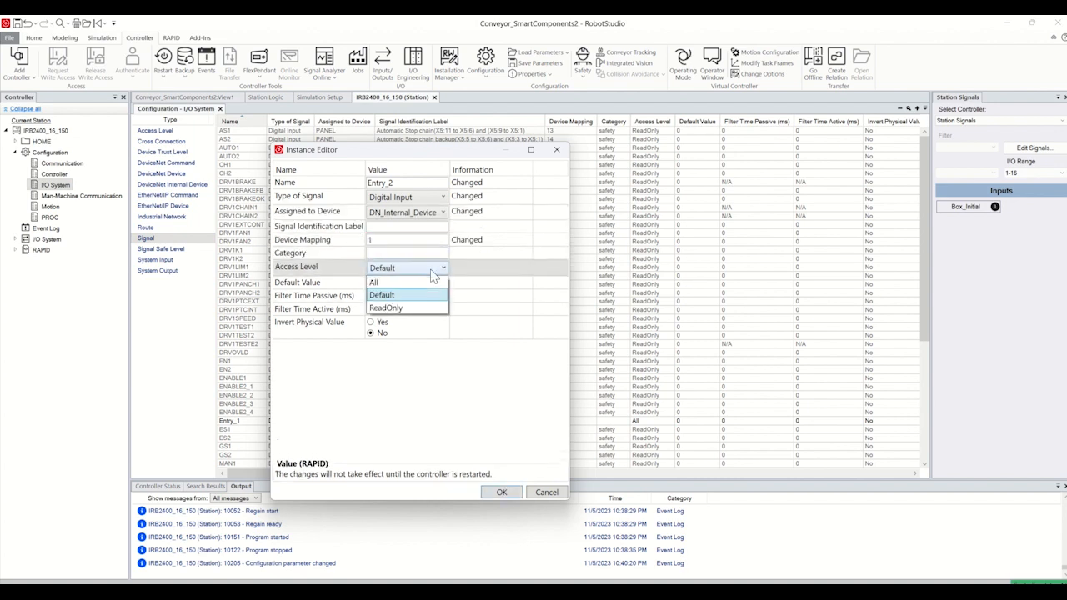
pyautogui.click(384, 282)
pyautogui.click(504, 494)
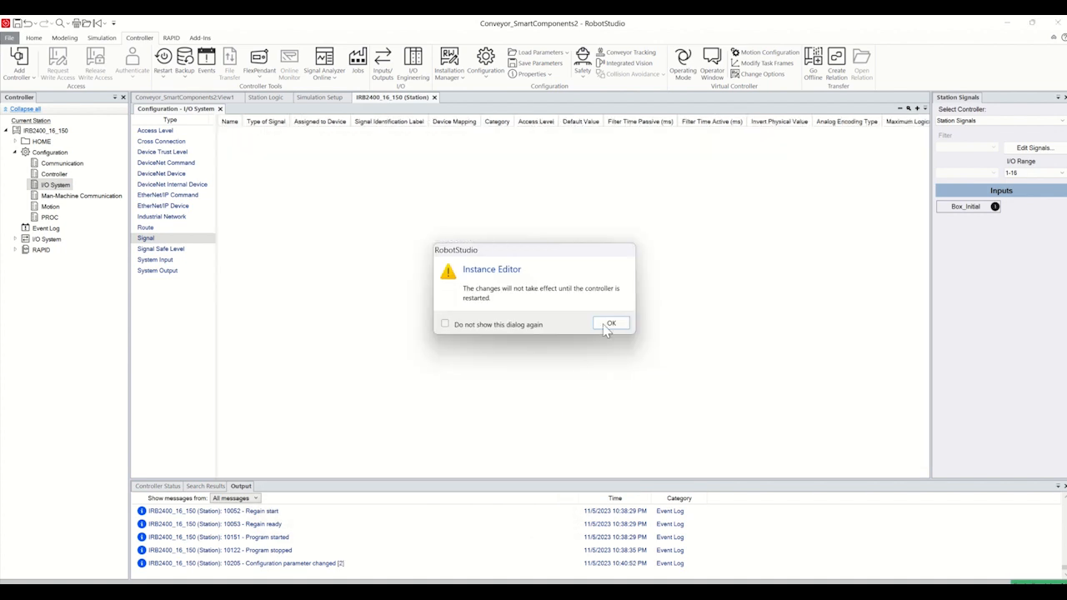
pyautogui.click(609, 324)
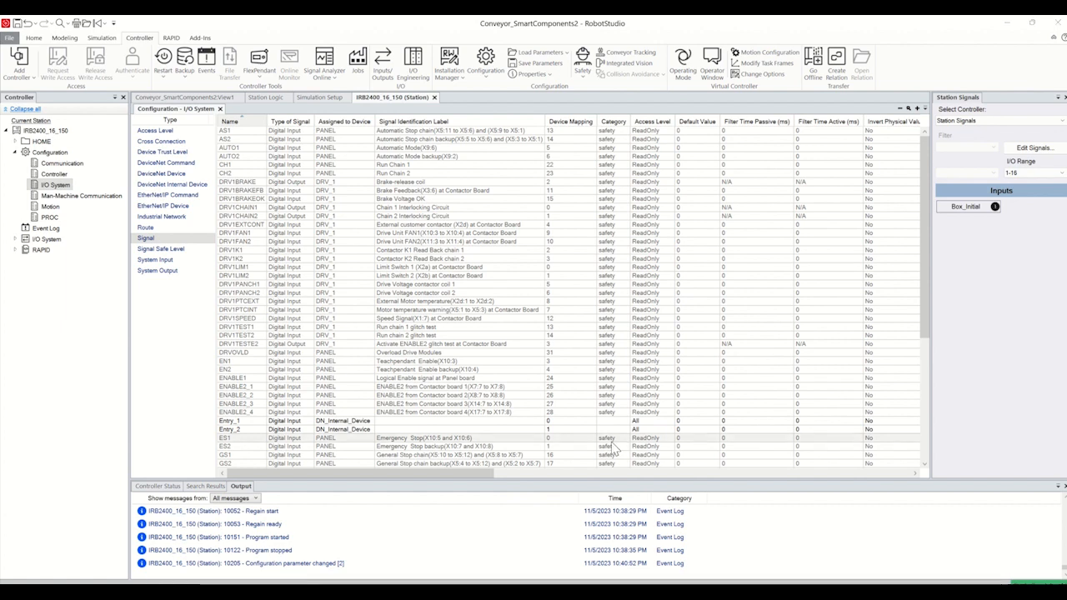
# - Start a new signal in the controller's I/O System configuration, named At_Obj with the type Digital Output
pyautogui.rightClick(152, 242)
pyautogui.click(100, 244)
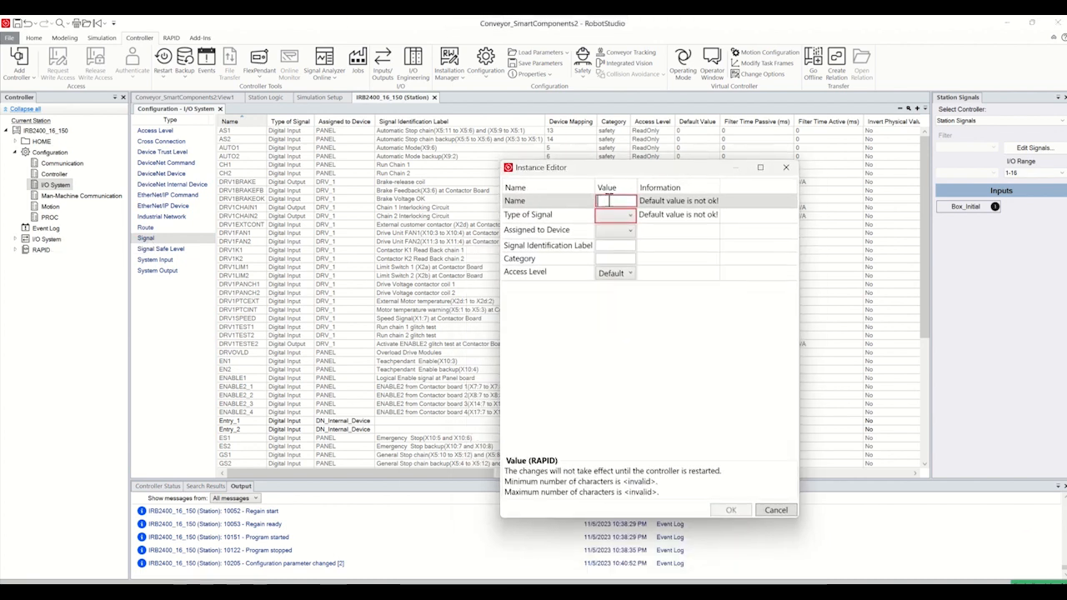
pyautogui.click(608, 200)
pyautogui.write('At_Obj')
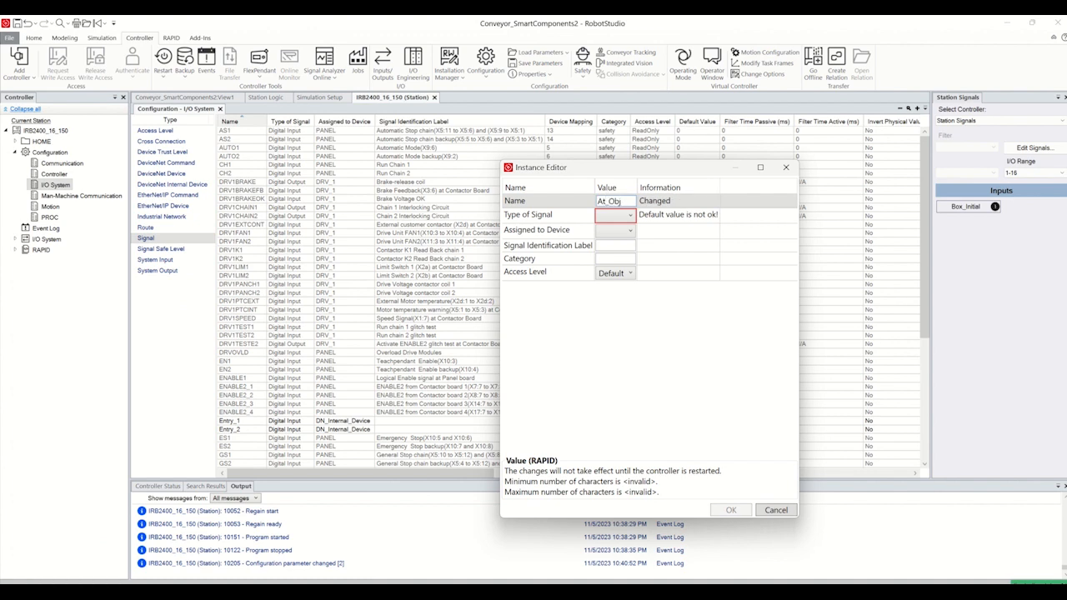
pyautogui.click(620, 218)
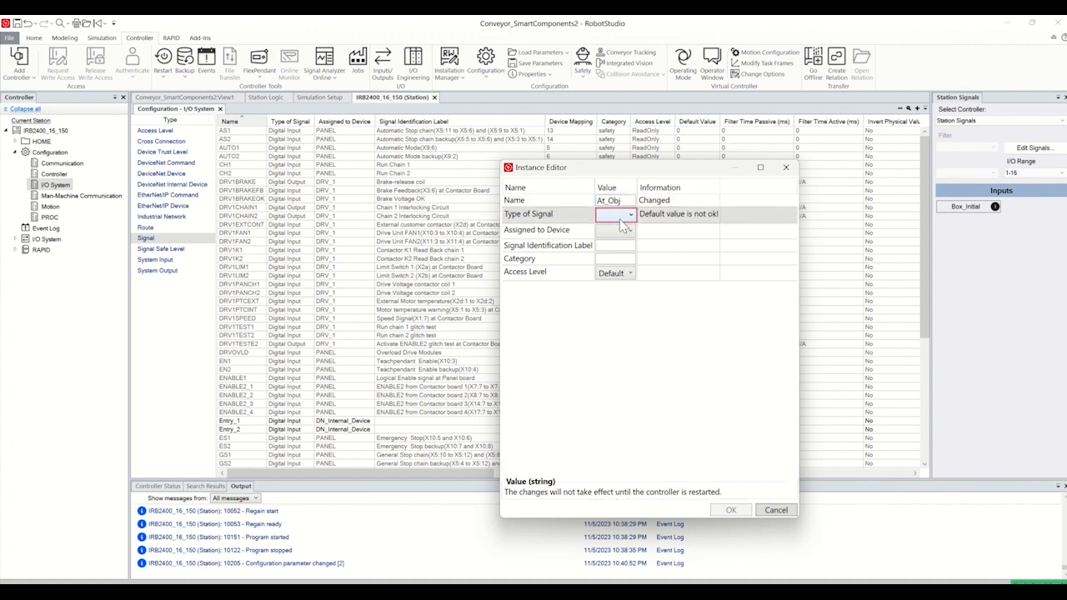
pyautogui.click(621, 218)
pyautogui.click(621, 267)
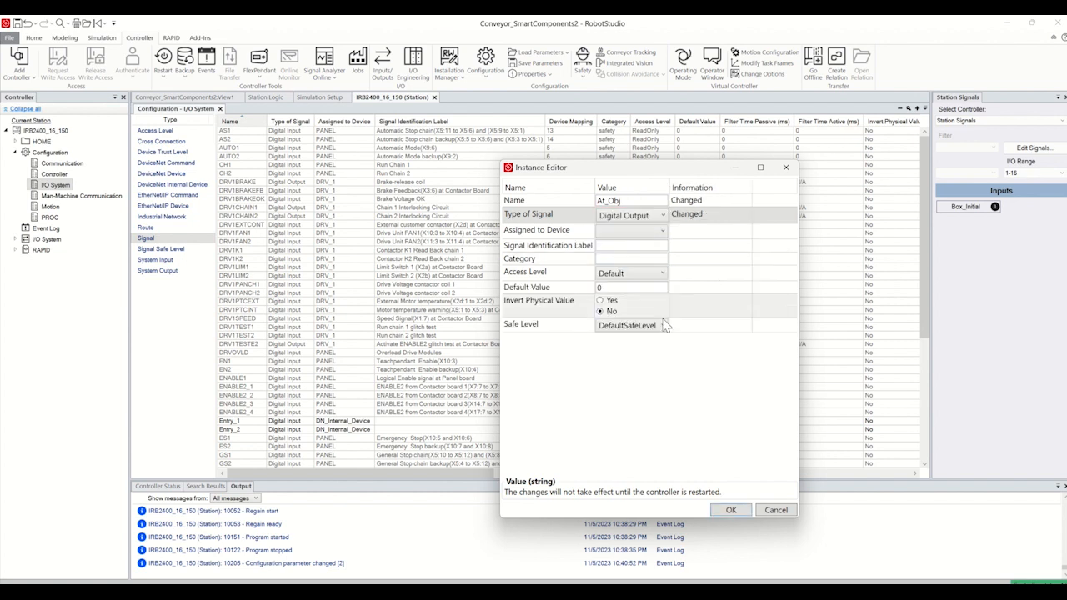
# - Set the access level of At_Obj to All and create the signal
pyautogui.click(662, 273)
pyautogui.click(663, 272)
pyautogui.click(643, 287)
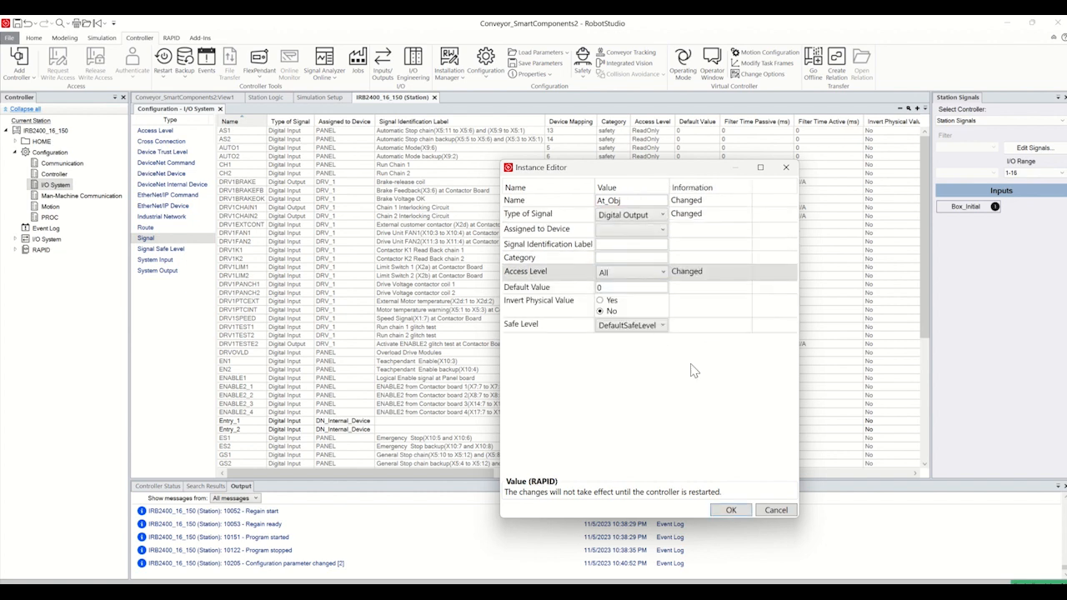
pyautogui.click(733, 511)
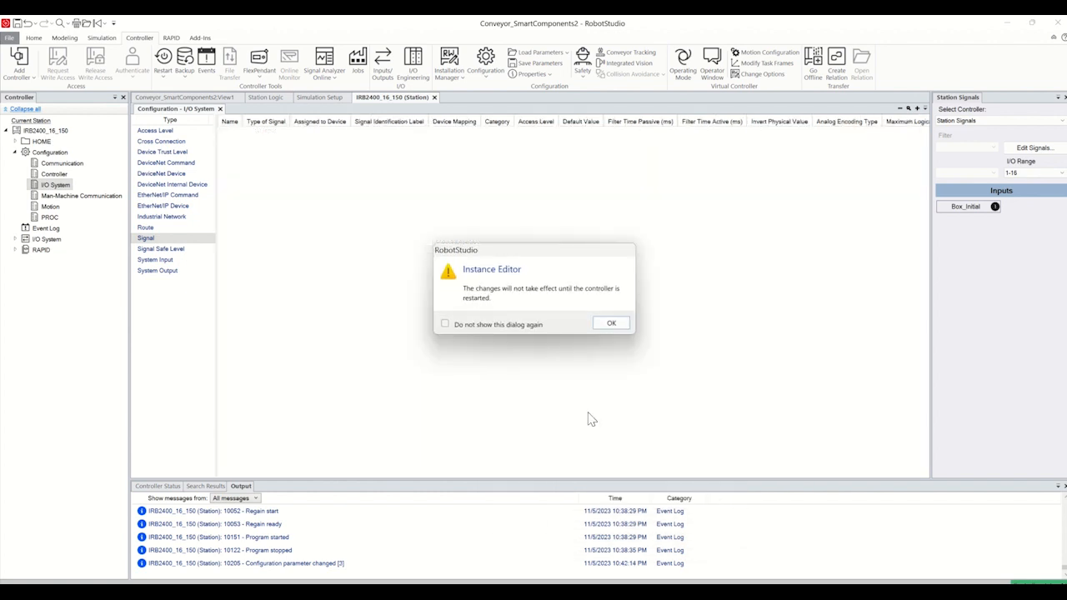
pyautogui.click(611, 321)
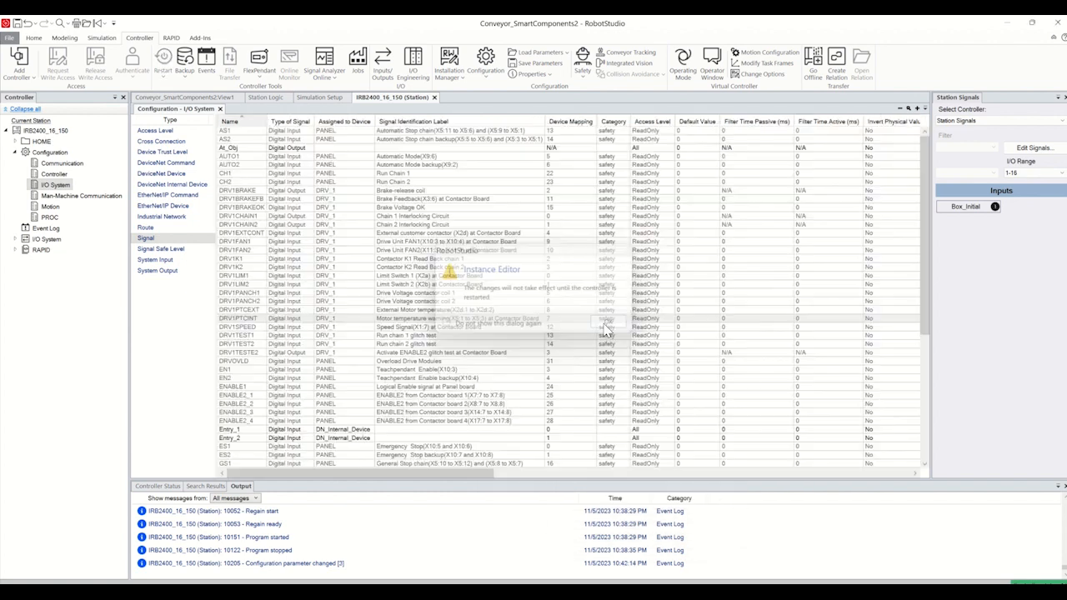
# - Start another controller signal named Des_Obj with the type Digital Output
pyautogui.rightClick(146, 240)
pyautogui.click(109, 250)
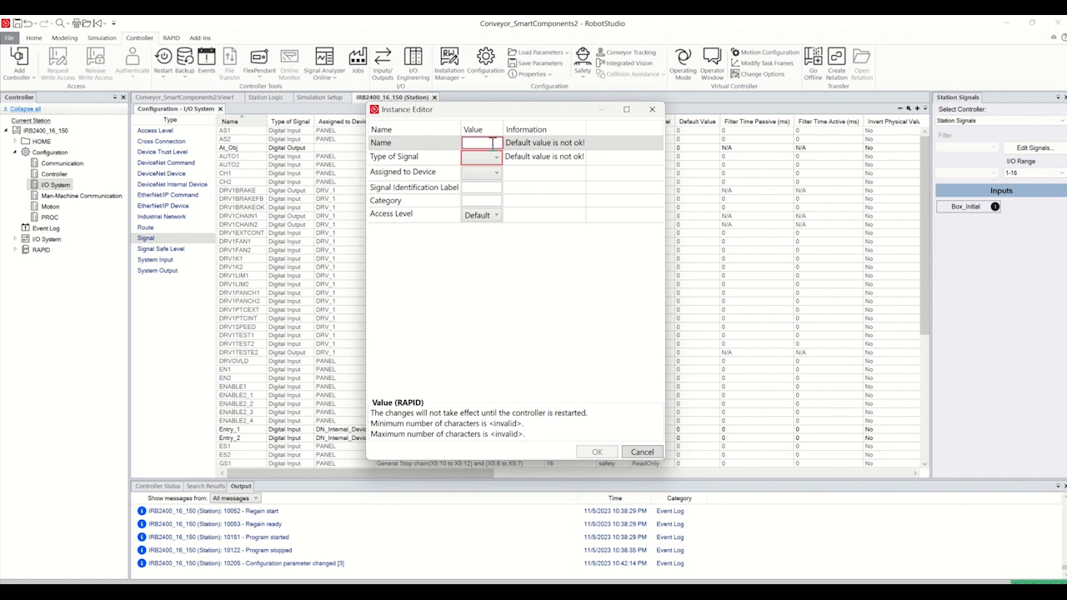
pyautogui.click(492, 142)
pyautogui.write('Des_Obj')
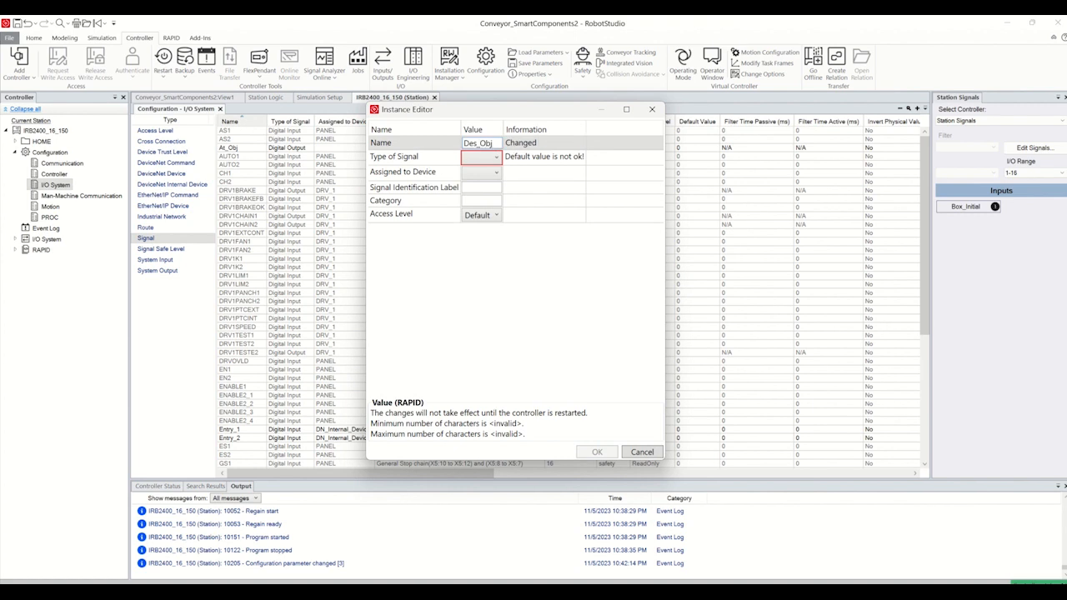
pyautogui.click(490, 158)
pyautogui.click(490, 159)
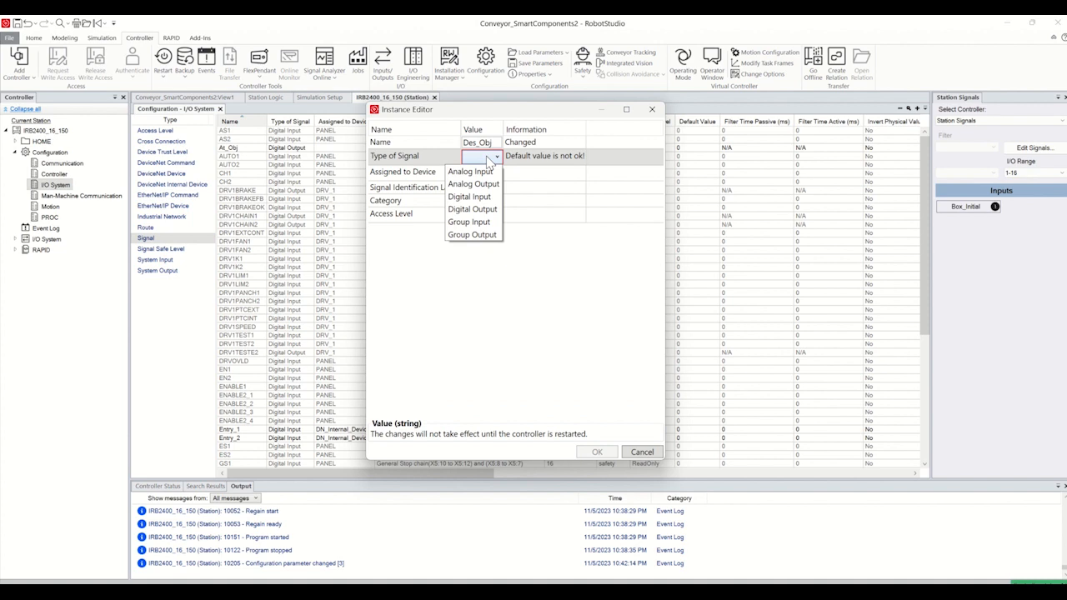
pyautogui.click(489, 209)
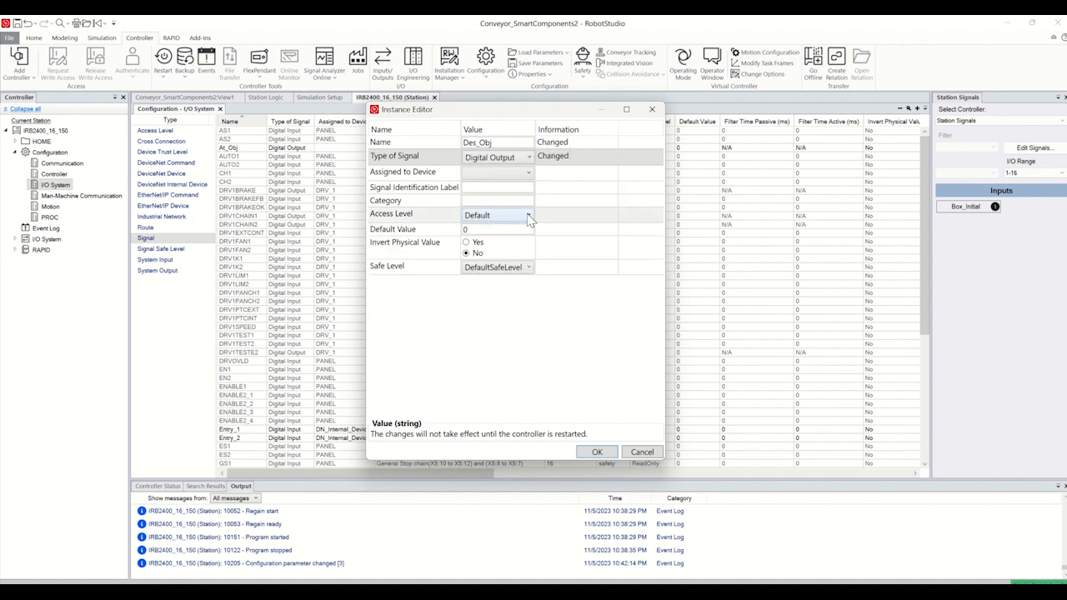
# - Create Des_Obj with the access level All and warmstart the controller to activate the new signals
pyautogui.click(528, 217)
pyautogui.click(500, 243)
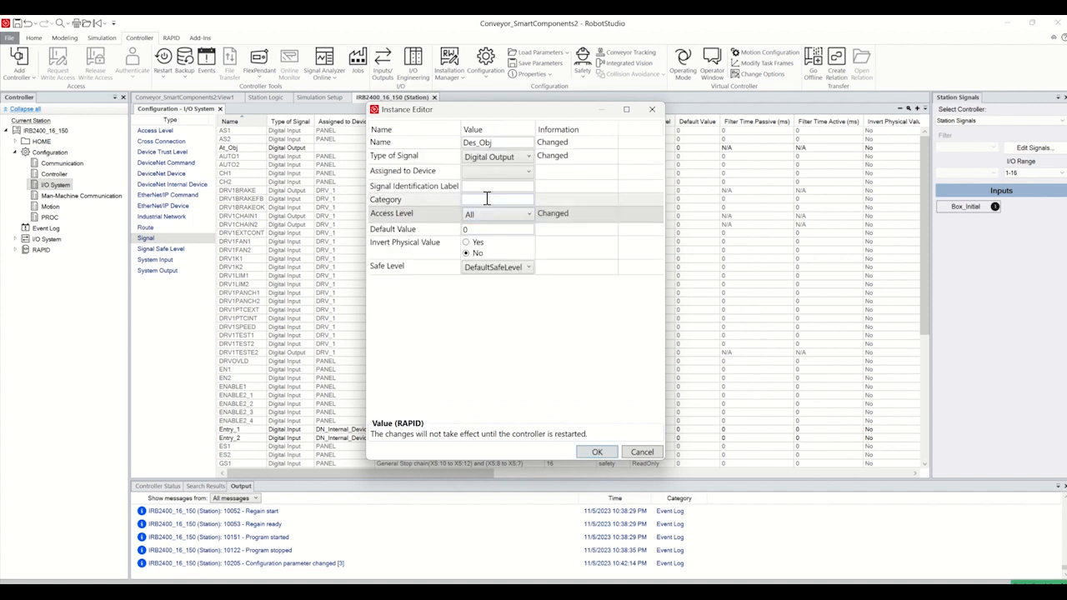
pyautogui.click(596, 451)
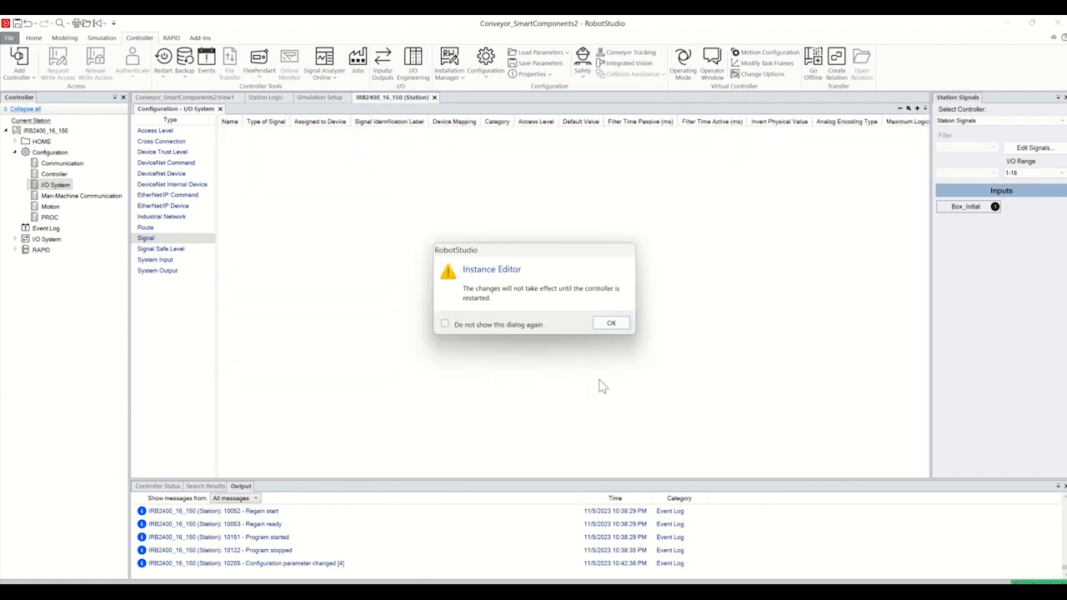
pyautogui.click(609, 324)
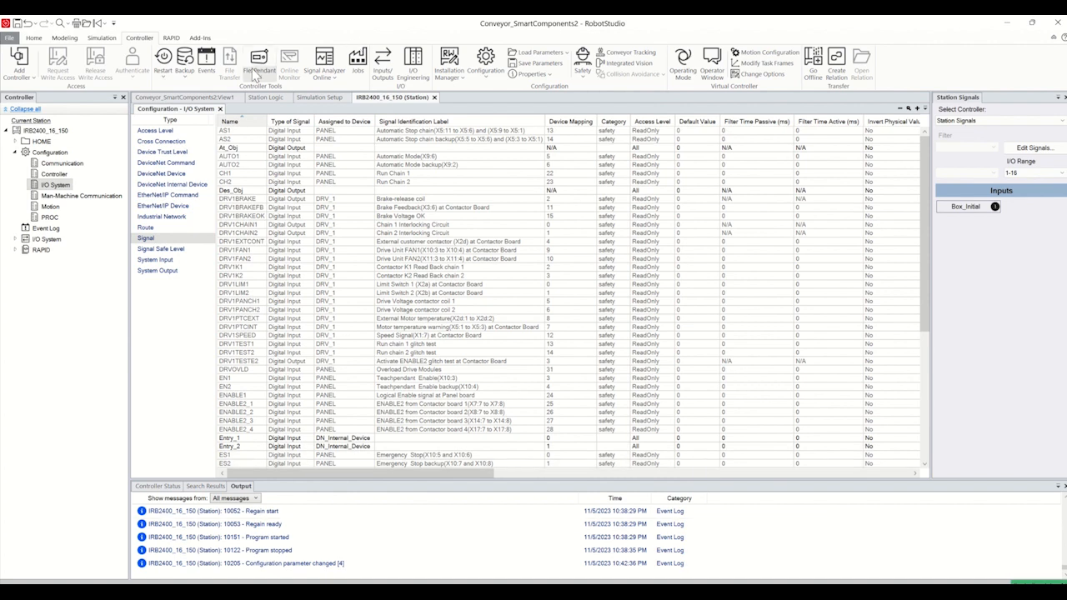
pyautogui.click(162, 56)
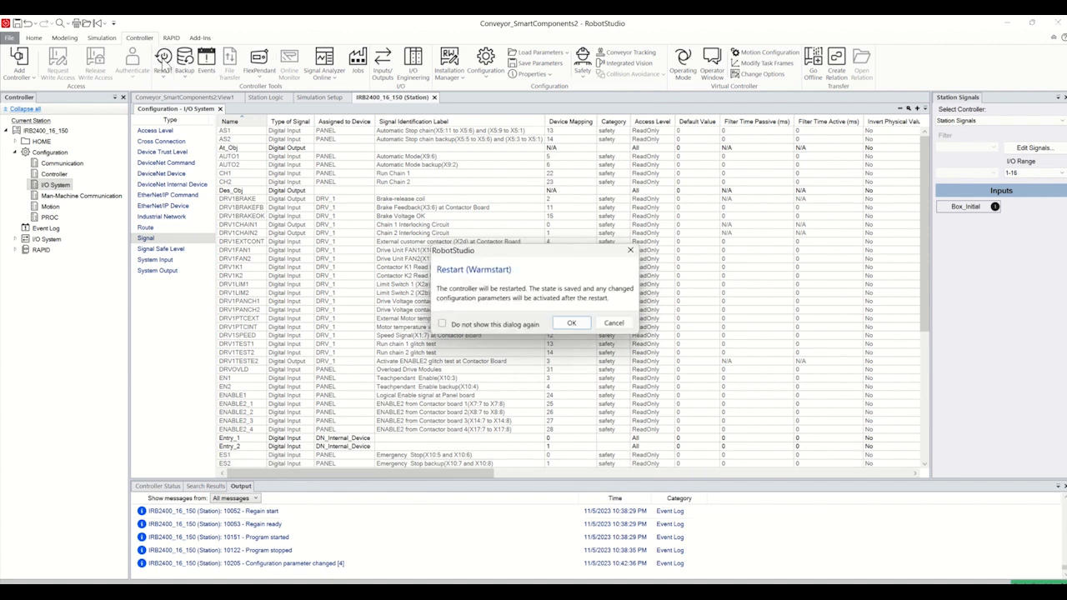
pyautogui.click(573, 322)
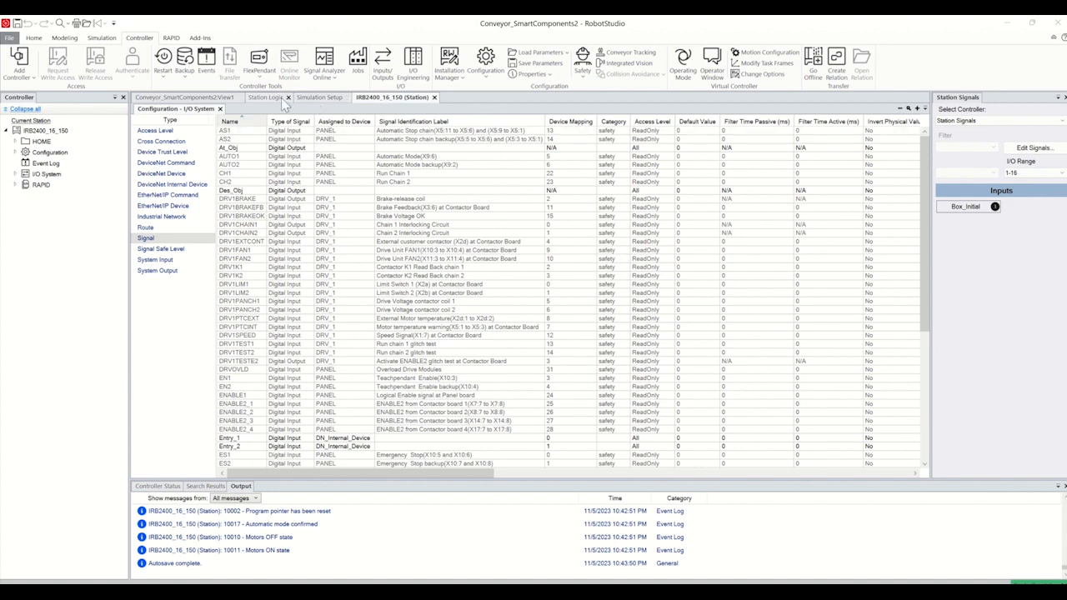
# - Add a LinearMover and a PlaneSensor smart component to the station logic
pyautogui.click(267, 98)
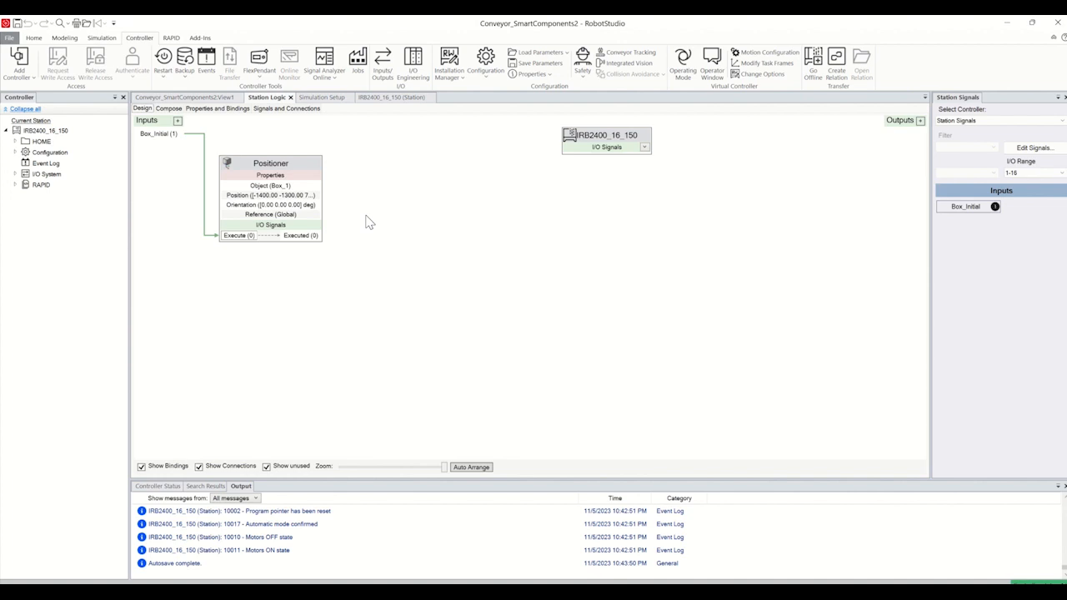
pyautogui.click(167, 109)
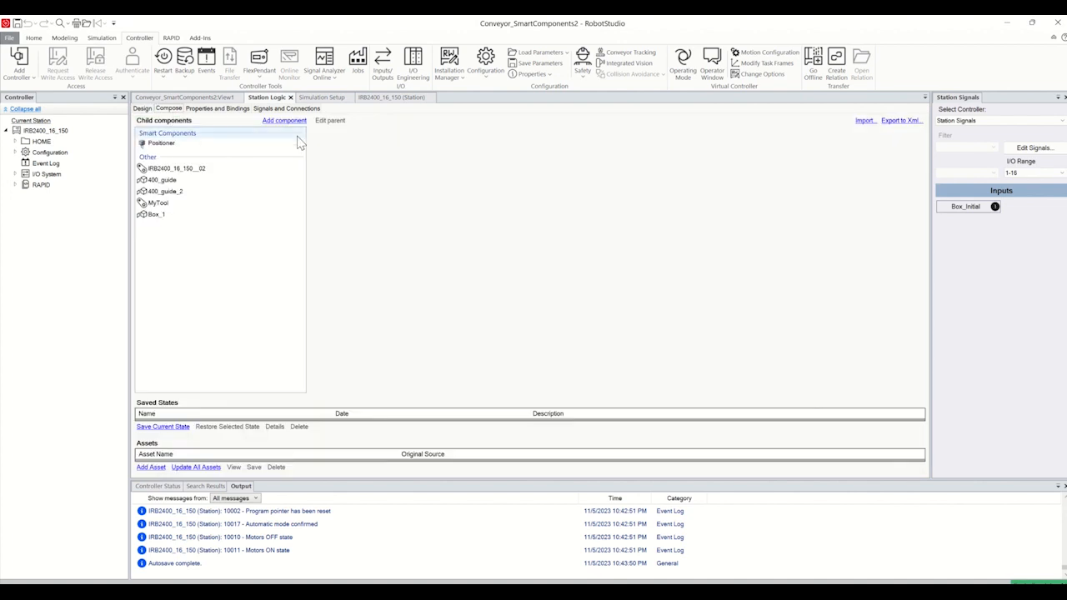
pyautogui.click(286, 121)
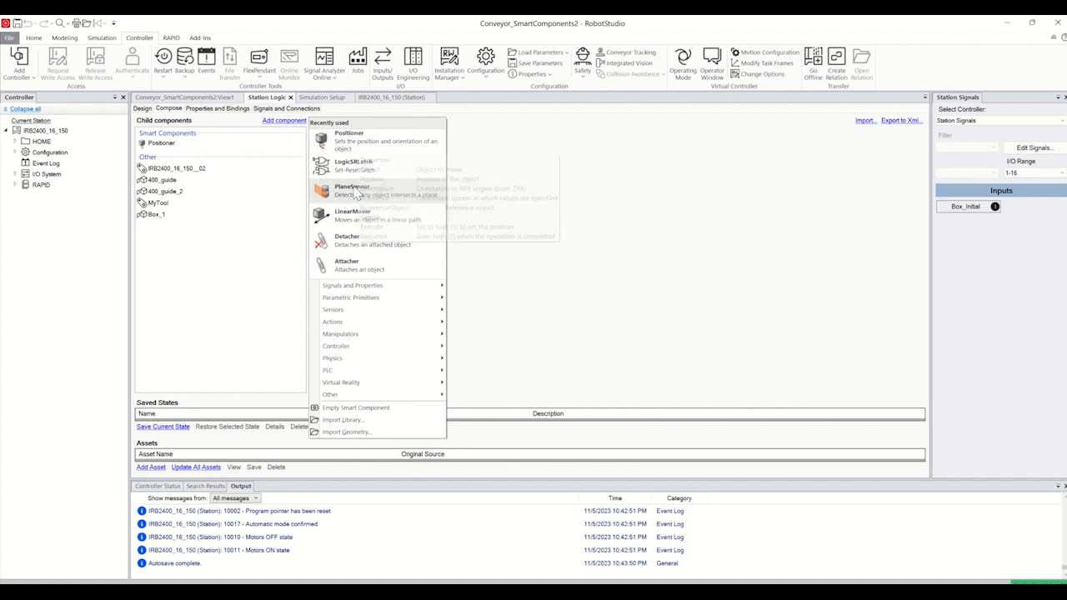
pyautogui.click(342, 218)
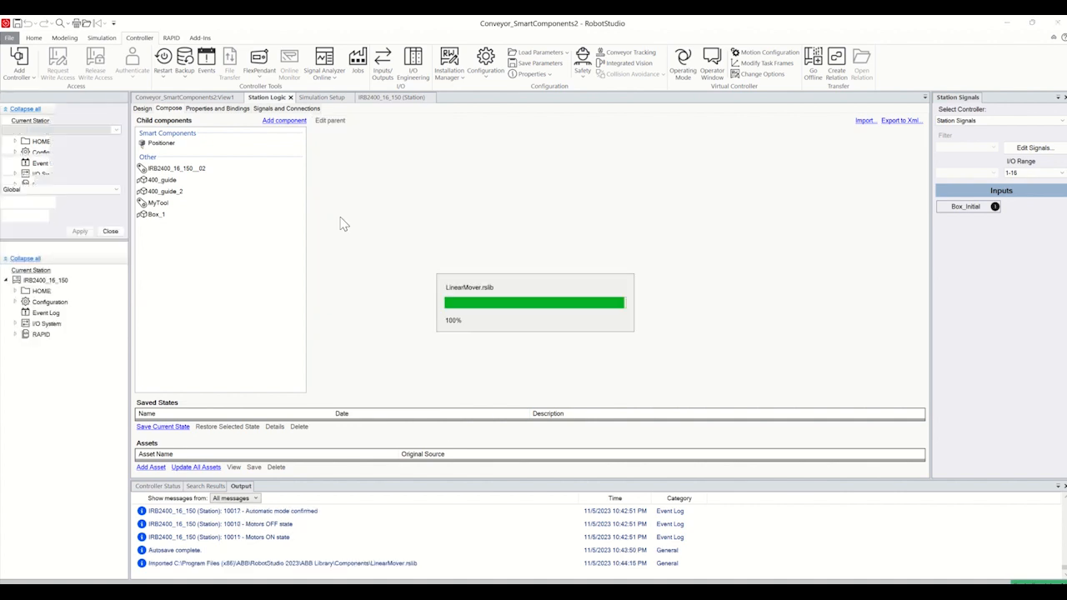
pyautogui.click(284, 122)
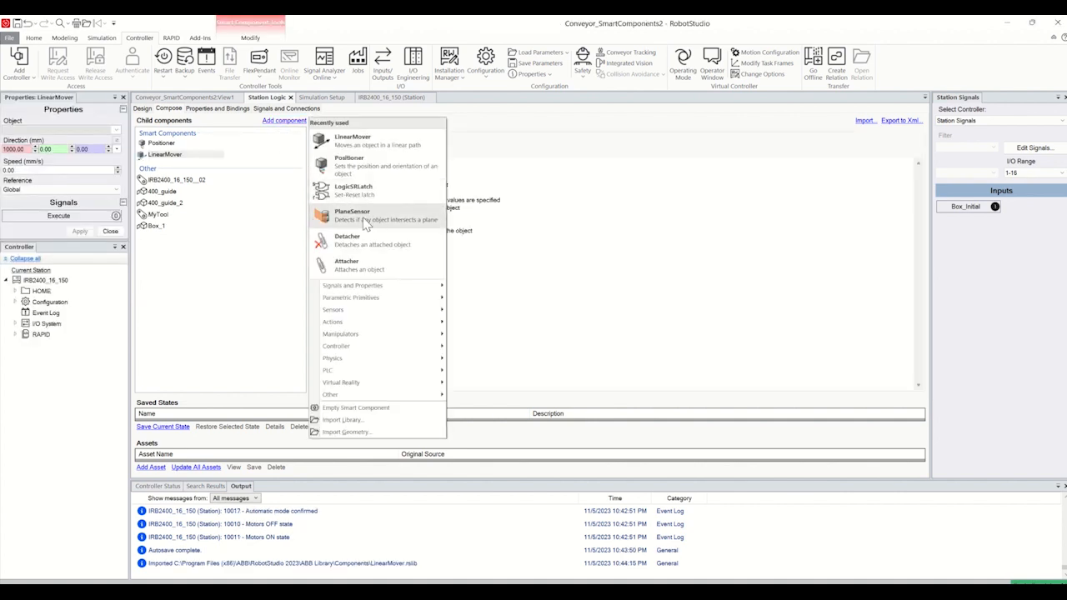
pyautogui.click(364, 221)
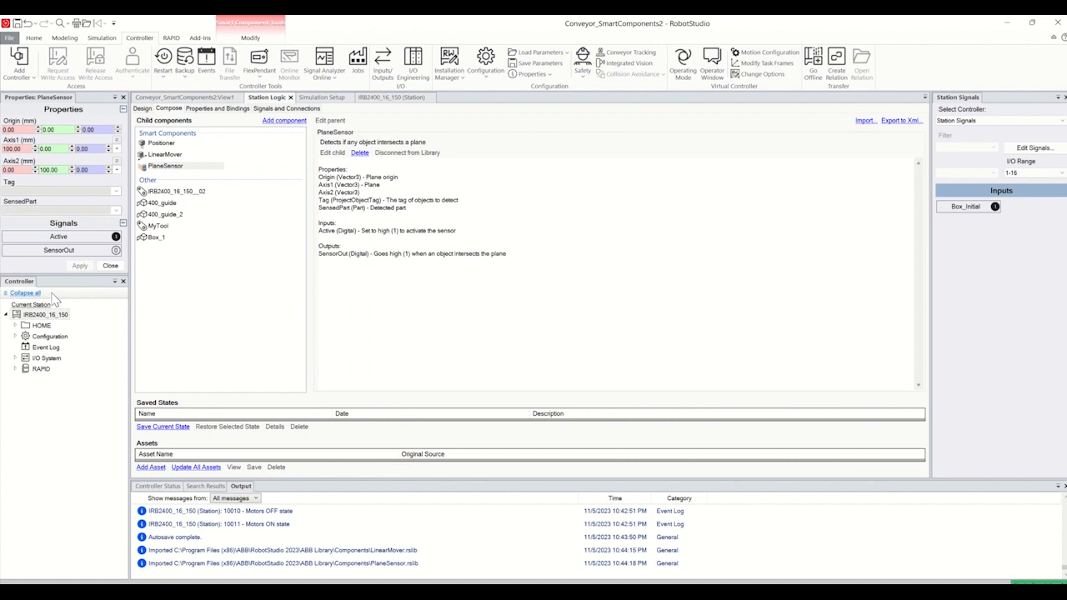
# - Configure the LinearMover to move Box_1 at a speed of 500 mm/s and apply the properties
pyautogui.click(165, 155)
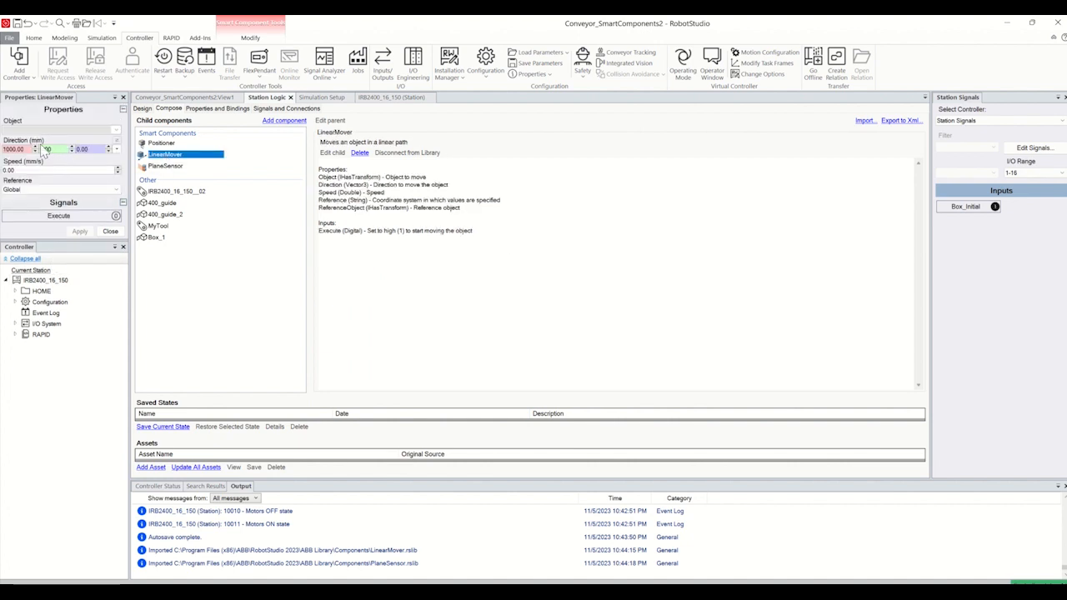
pyautogui.click(115, 131)
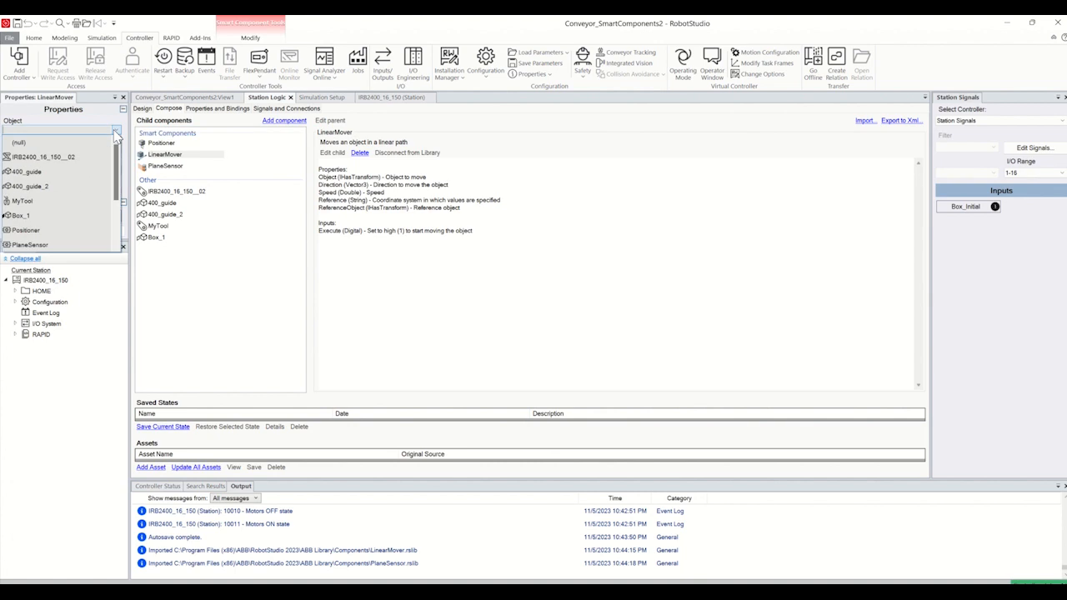
pyautogui.click(37, 216)
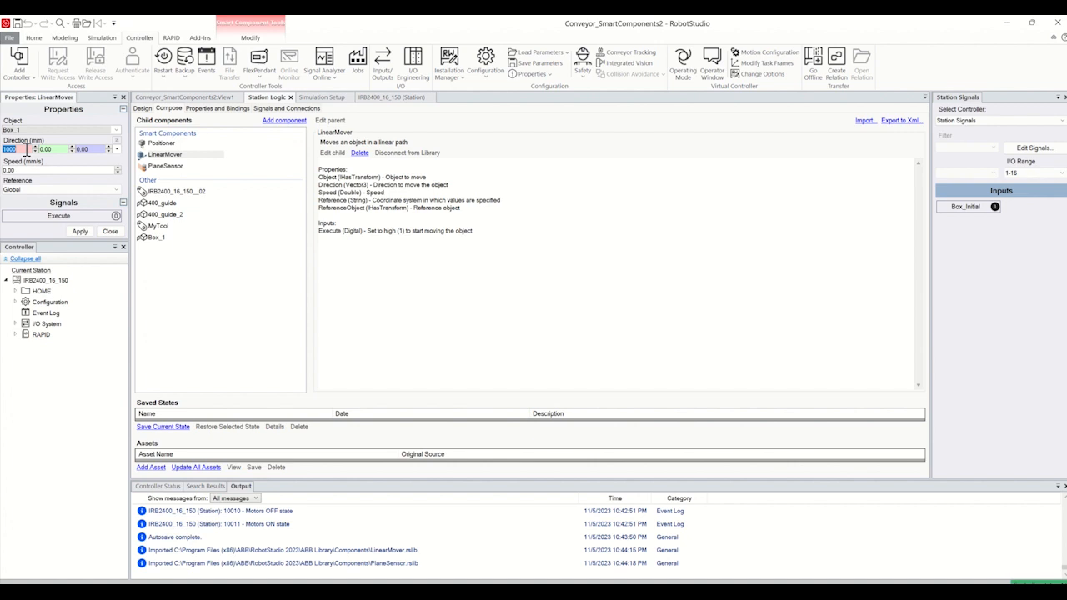
pyautogui.click(12, 170)
pyautogui.write('50')
pyautogui.click(78, 232)
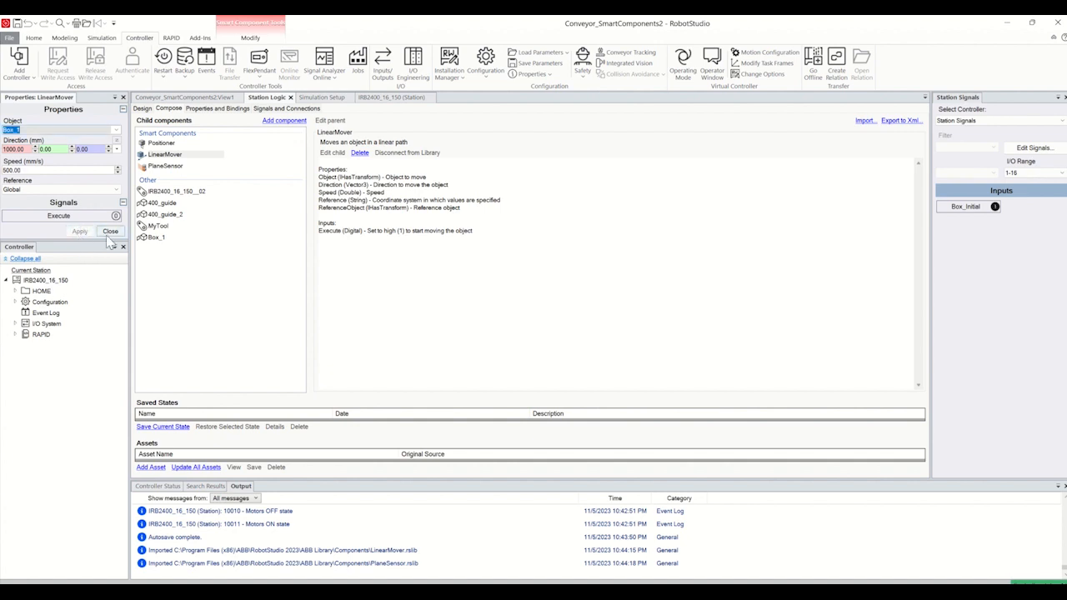
# - Open the PlaneSensor's properties and locate the sensor plane at the robot base in the 3D station view
pyautogui.click(167, 166)
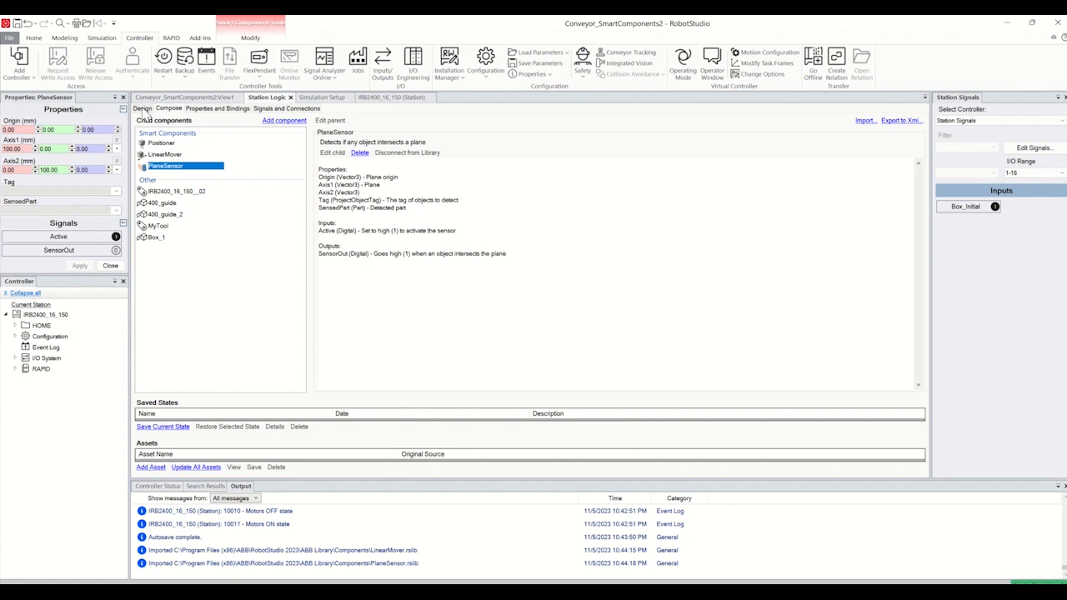
pyautogui.click(150, 98)
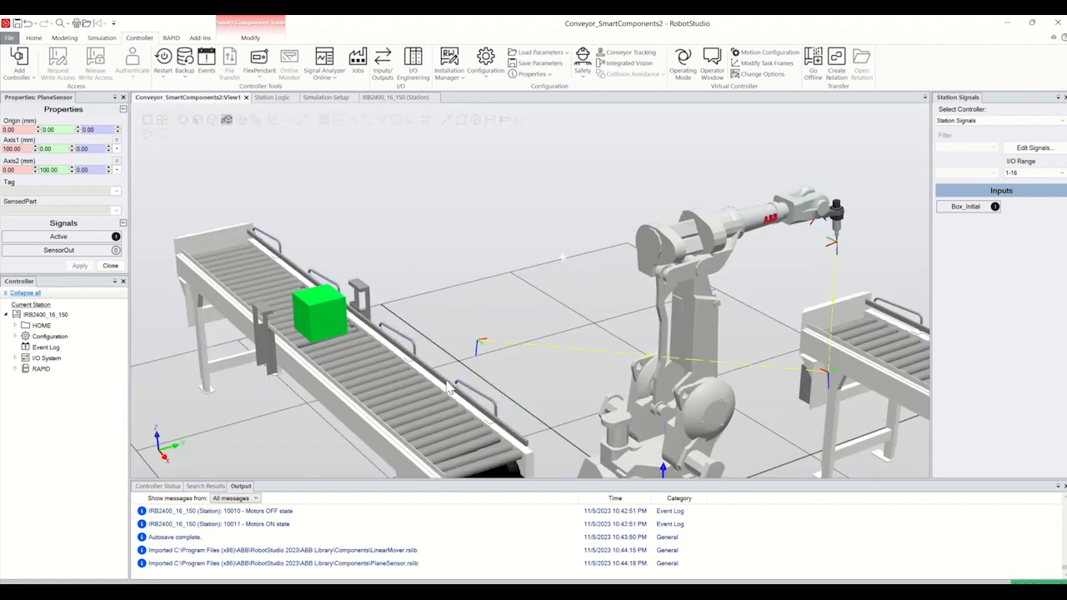
pyautogui.scroll(-5, 447, 388)
pyautogui.scroll(5, 594, 445)
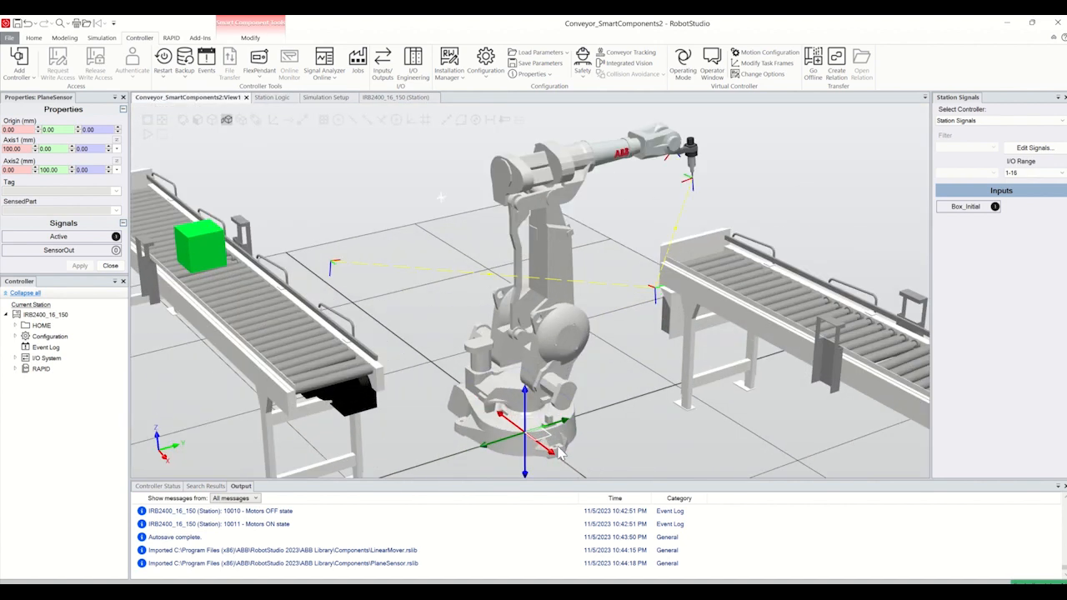
pyautogui.scroll(2, 560, 451)
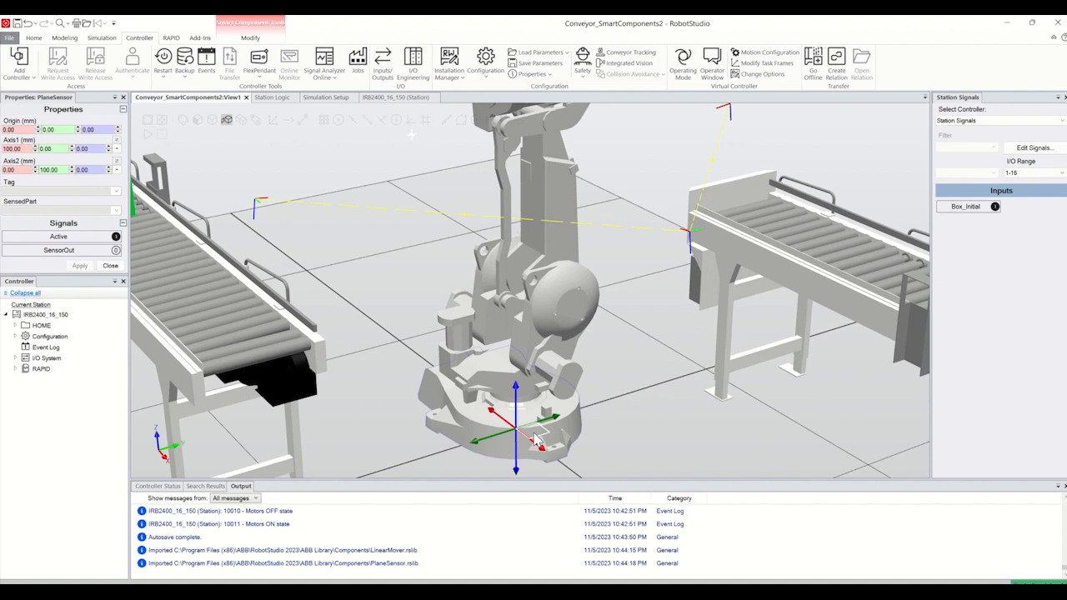
# - Set the PlaneSensor origin to Y -1370 mm and Z 900 mm
pyautogui.scroll(-3, 548, 429)
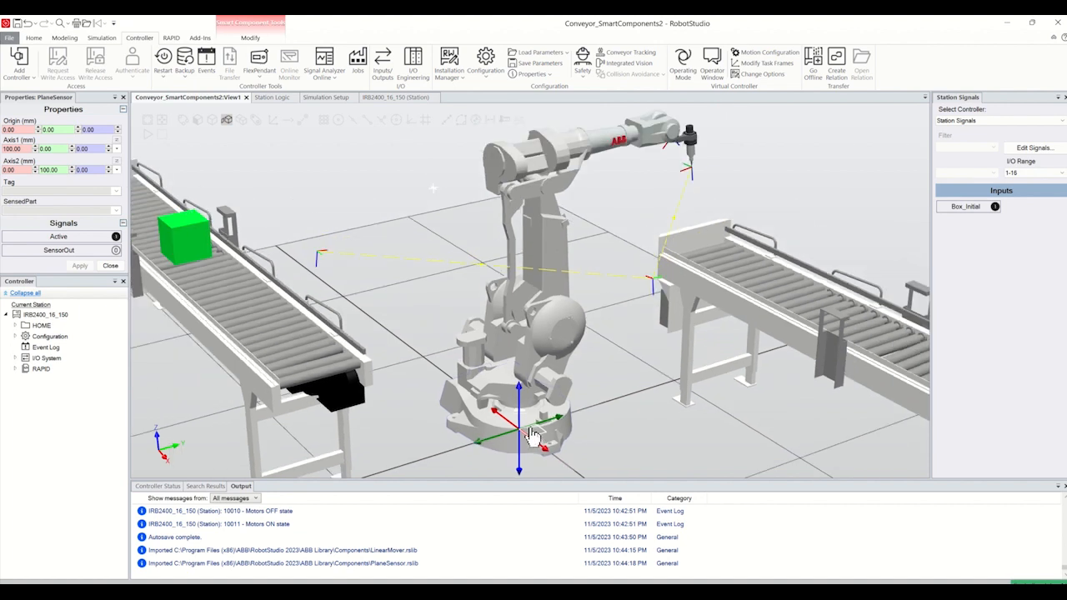
pyautogui.scroll(1, 377, 329)
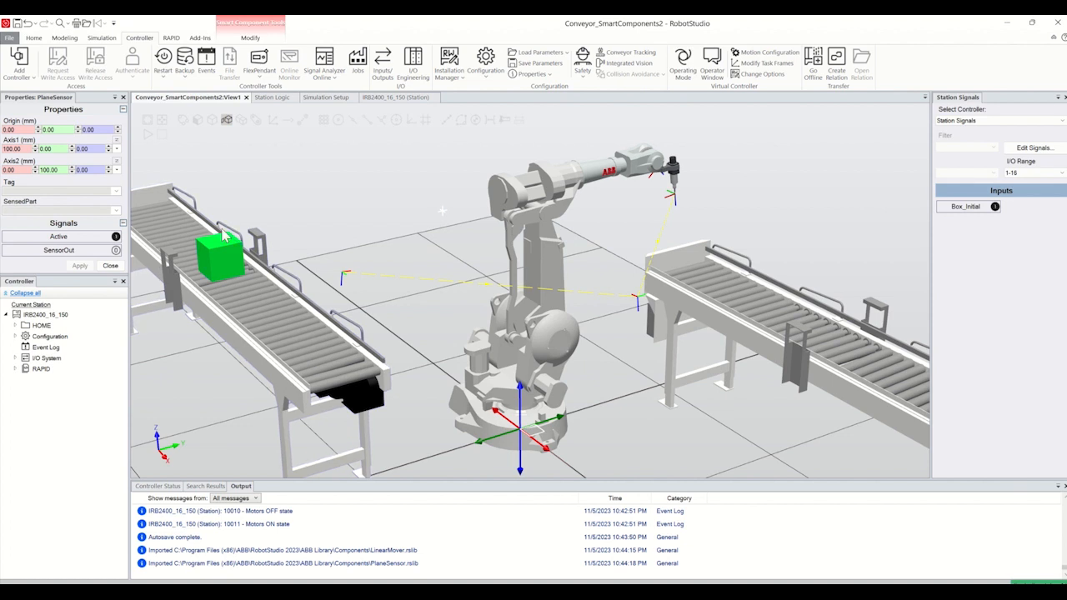
pyautogui.click(55, 130)
pyautogui.write('-1370')
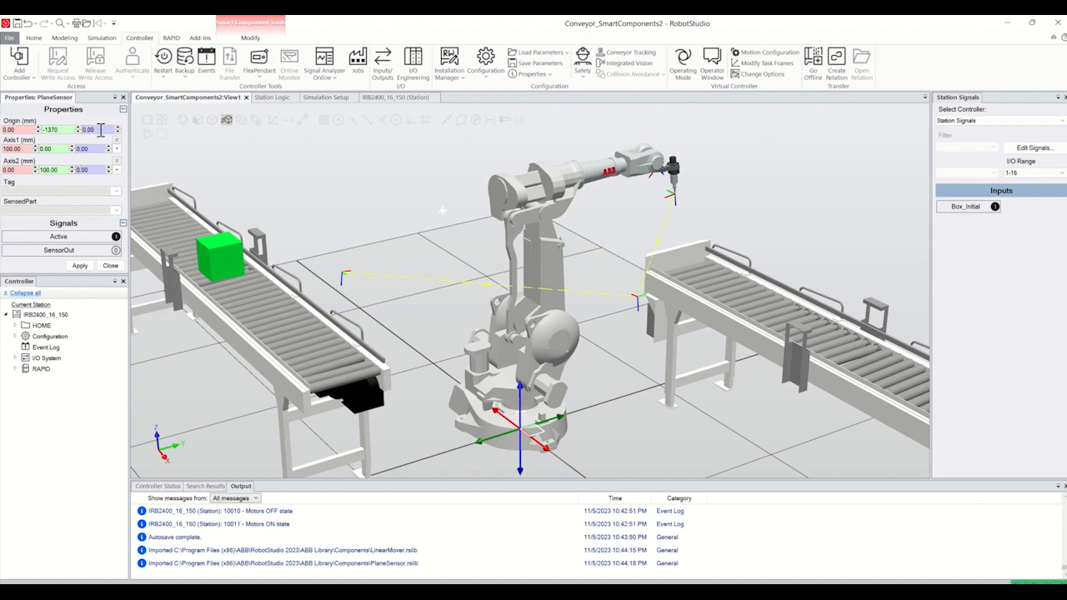
pyautogui.moveTo(101, 130); pyautogui.dragTo(73, 131)
pyautogui.write('9')
# - Set the PlaneSensor's Axis1 to 0, 0, -100 mm and Axis2 to 0, 350, 0 mm, and apply the properties
pyautogui.moveTo(97, 148); pyautogui.dragTo(70, 153)
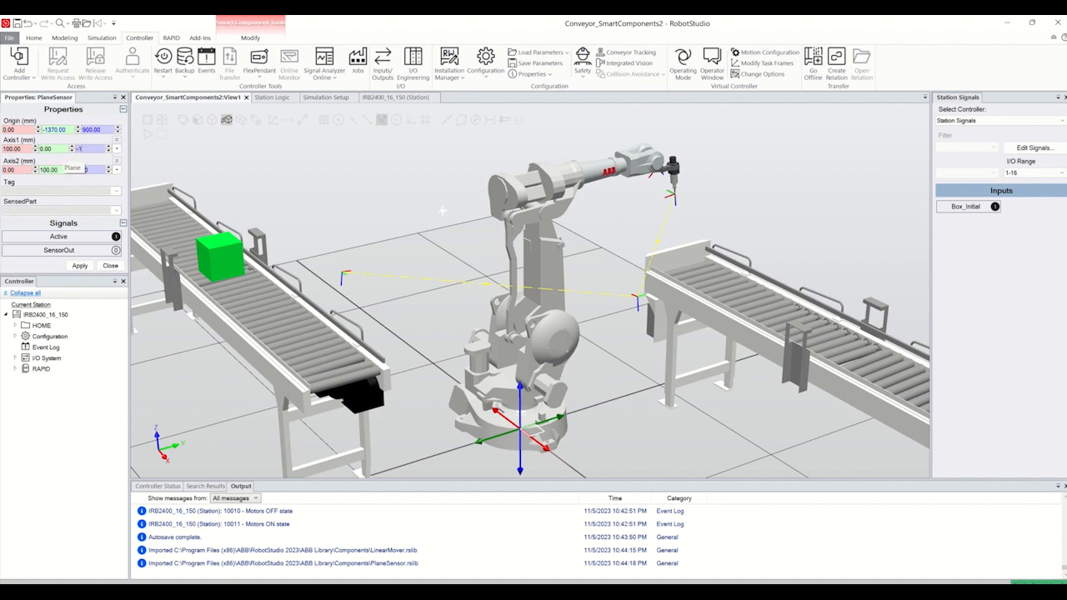
pyautogui.moveTo(25, 150); pyautogui.dragTo(3, 150)
pyautogui.write('0')
pyautogui.moveTo(55, 170); pyautogui.dragTo(40, 170)
pyautogui.write('360')
pyautogui.click(80, 265)
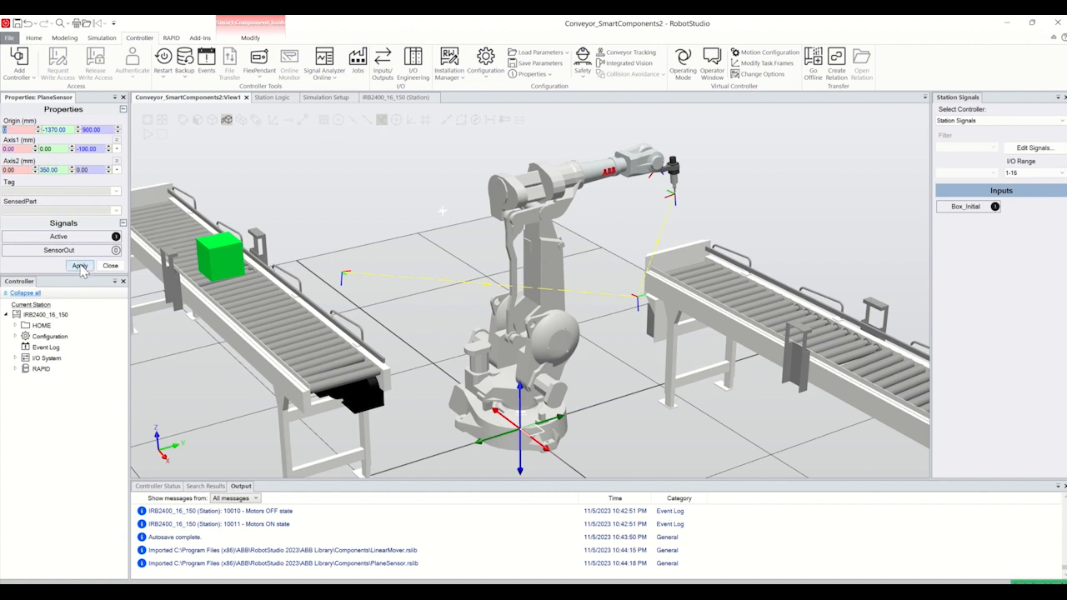
# - Examine the sensor plane's position on the infeed conveyor relative to the green box from several angles
pyautogui.keyDown('ctrl'); pyautogui.keyDown('shift'); pyautogui.moveTo(370, 377); pyautogui.dragTo(337, 354); pyautogui.keyUp('shift'); pyautogui.keyUp('ctrl')
pyautogui.scroll(5, 558, 404)
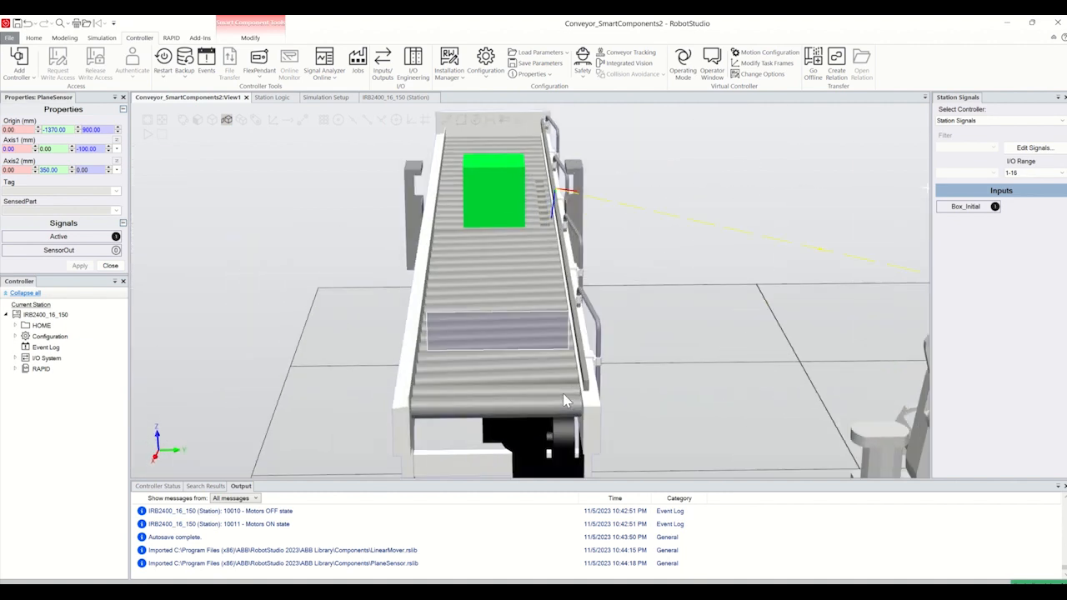
pyautogui.scroll(2, 555, 398)
pyautogui.scroll(-5, 503, 388)
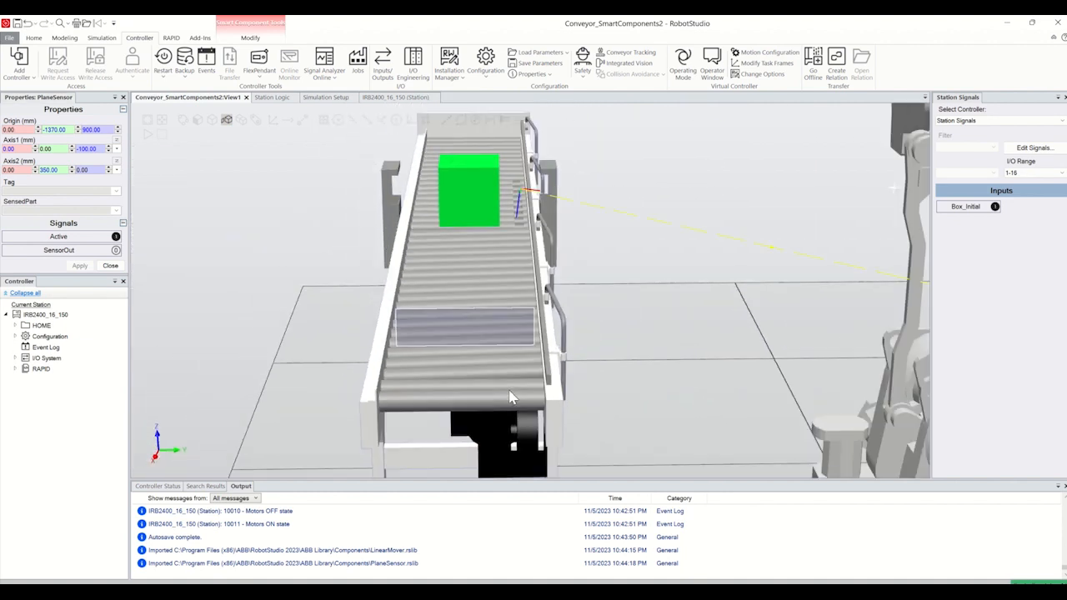
pyautogui.keyDown('ctrl'); pyautogui.keyDown('shift'); pyautogui.moveTo(510, 397); pyautogui.dragTo(507, 379); pyautogui.keyUp('shift'); pyautogui.keyUp('ctrl')
pyautogui.scroll(-6, 518, 382)
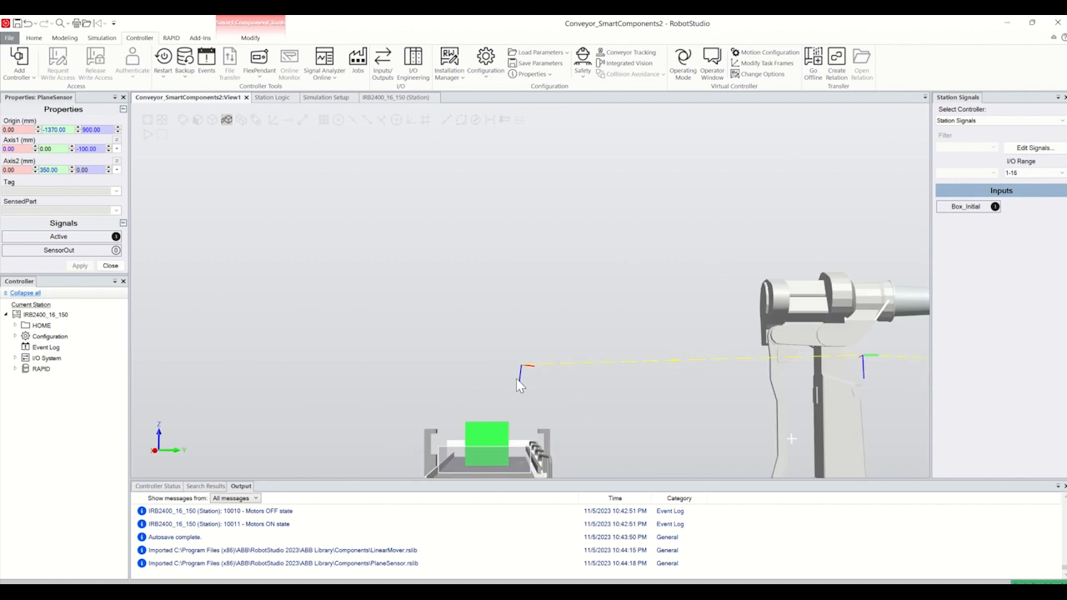
pyautogui.scroll(6, 517, 421)
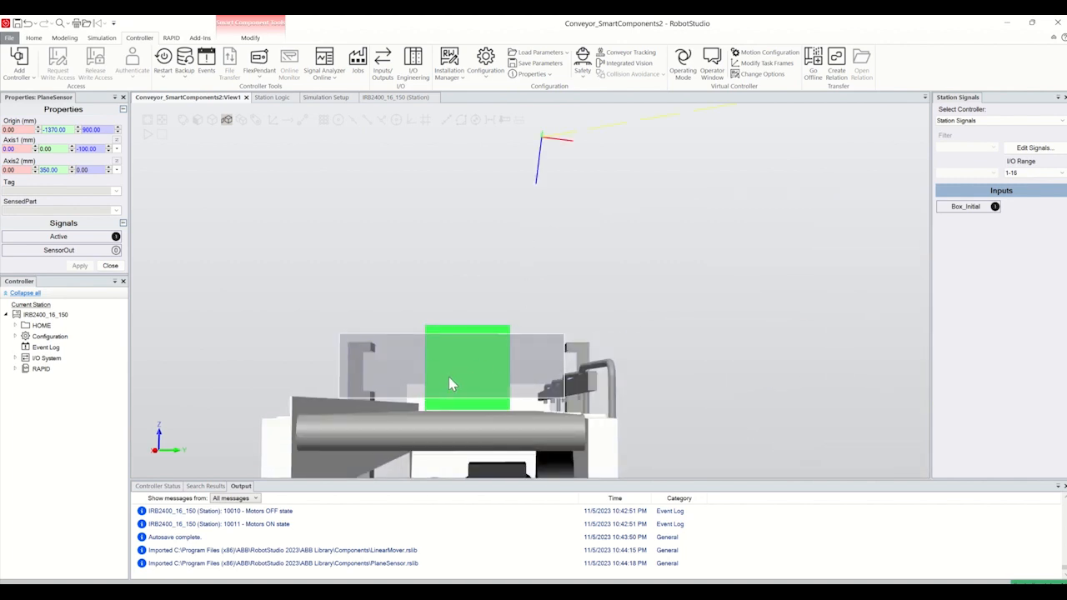
pyautogui.scroll(-5, 448, 384)
pyautogui.keyDown('ctrl'); pyautogui.moveTo(445, 373); pyautogui.dragTo(436, 345); pyautogui.keyUp('ctrl')
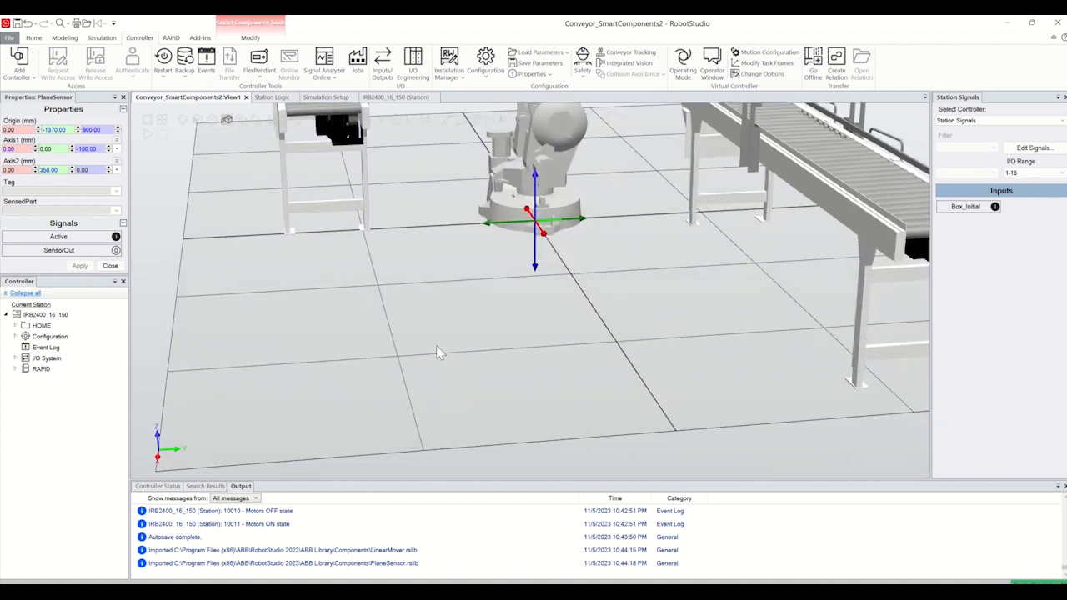
pyautogui.scroll(-5, 438, 345)
pyautogui.scroll(5, 386, 213)
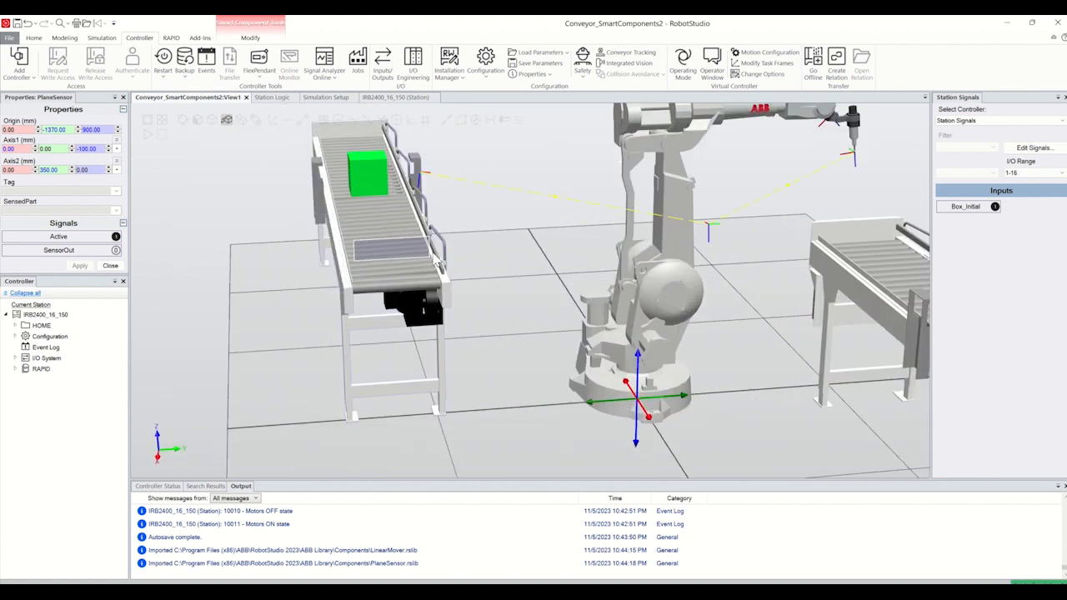
pyautogui.scroll(3, 435, 260)
pyautogui.scroll(-5, 413, 229)
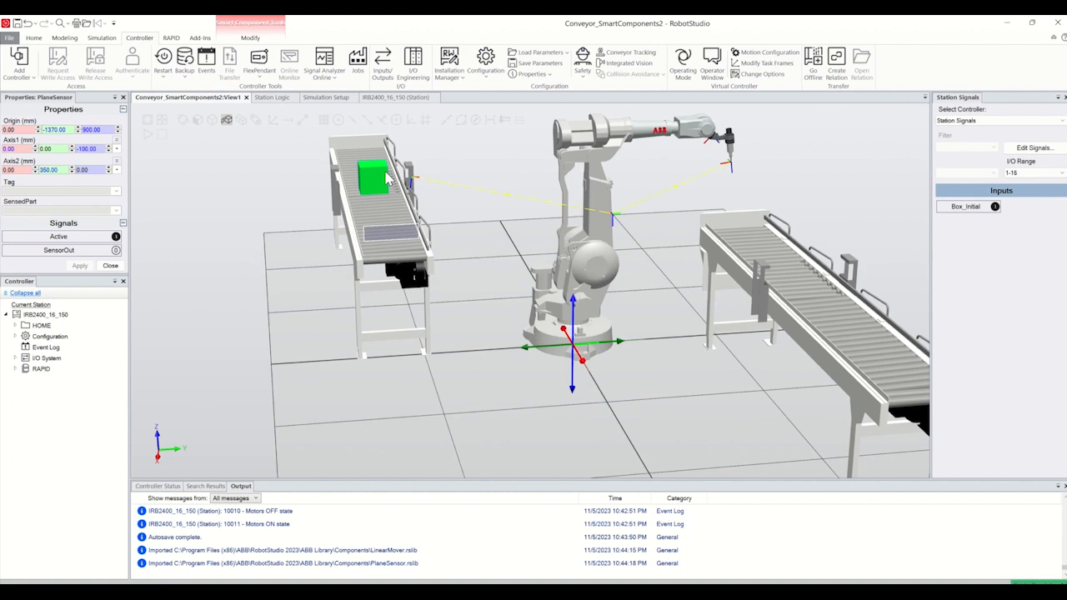
pyautogui.scroll(5, 386, 177)
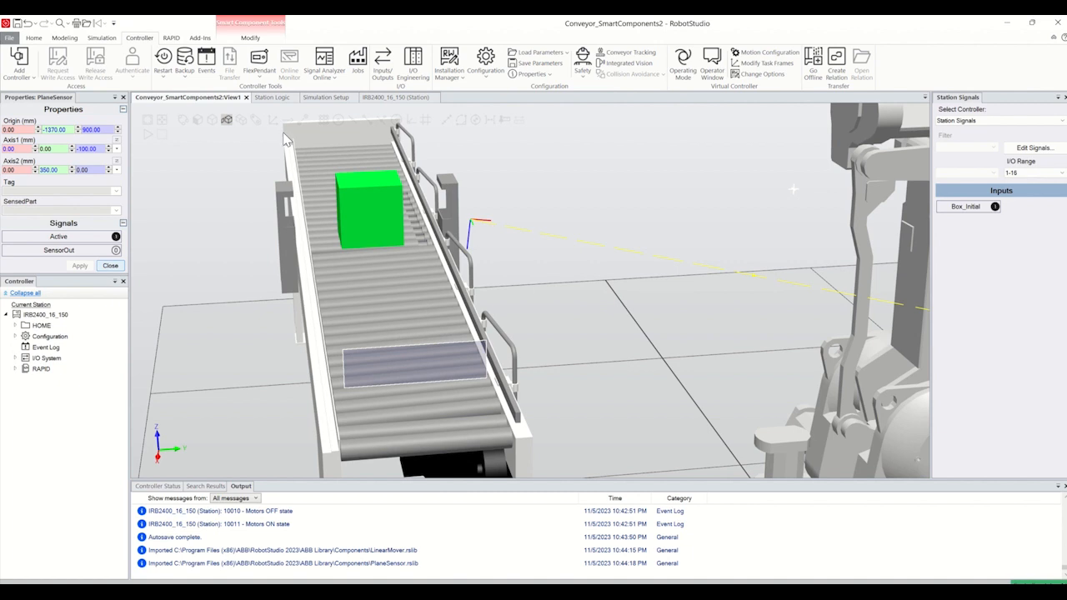
# - Add a LogicSRLatch component to the station logic
pyautogui.click(272, 97)
pyautogui.click(142, 109)
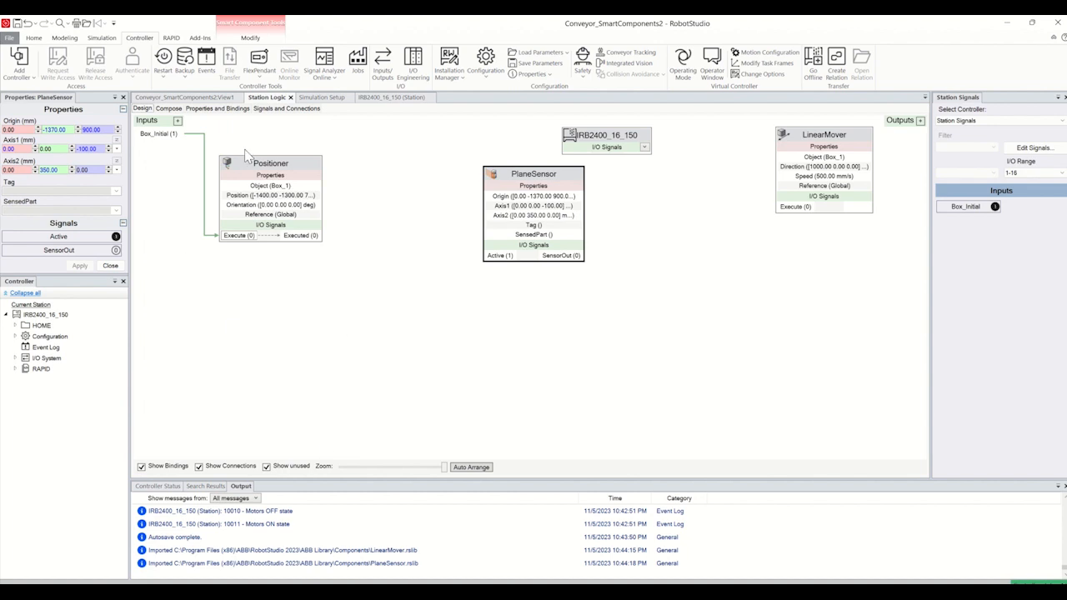
pyautogui.click(170, 109)
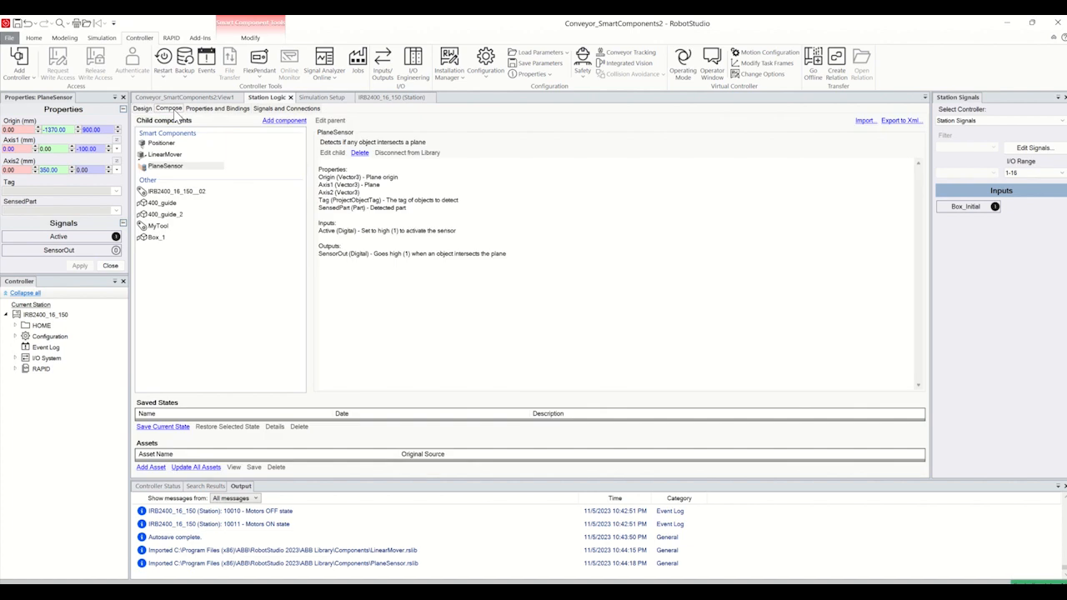
pyautogui.click(284, 121)
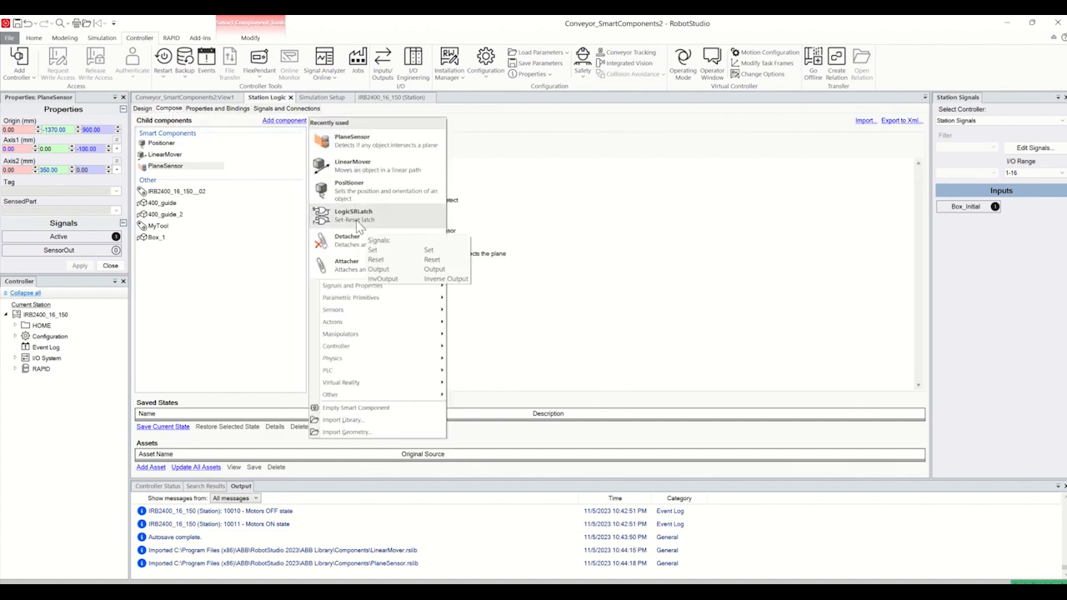
pyautogui.click(355, 222)
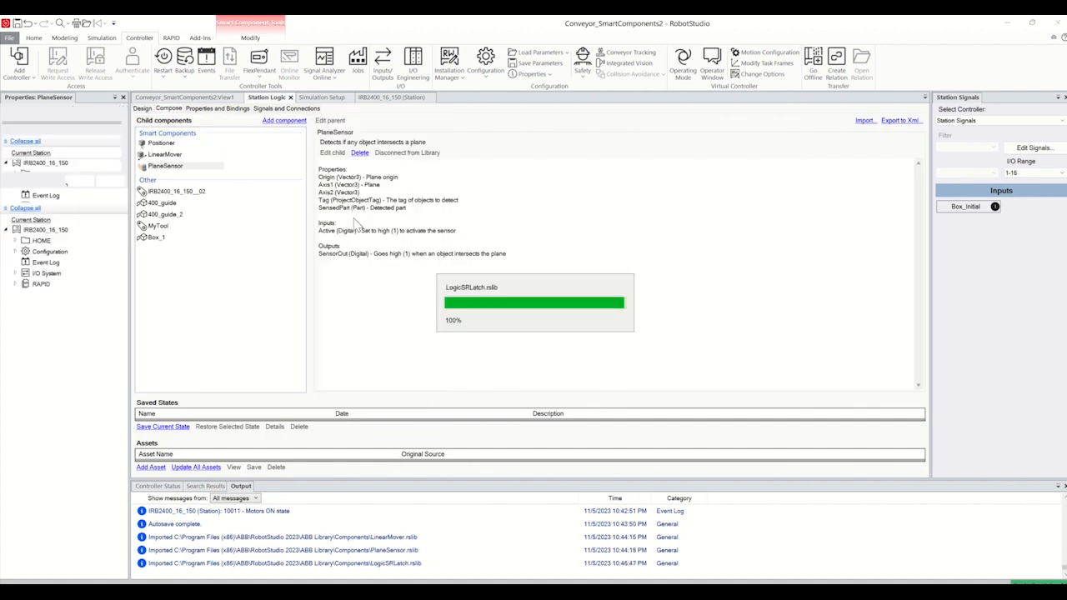
# - Add a SimulationEvents component and place its block below the Positioner in the station logic design
pyautogui.click(276, 123)
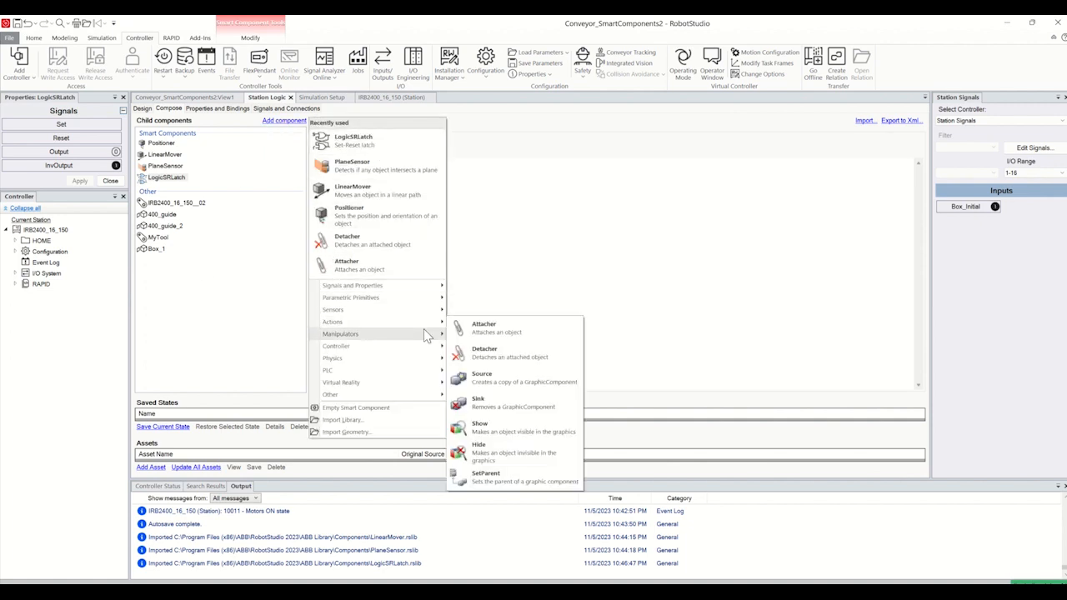
pyautogui.moveTo(431, 400)
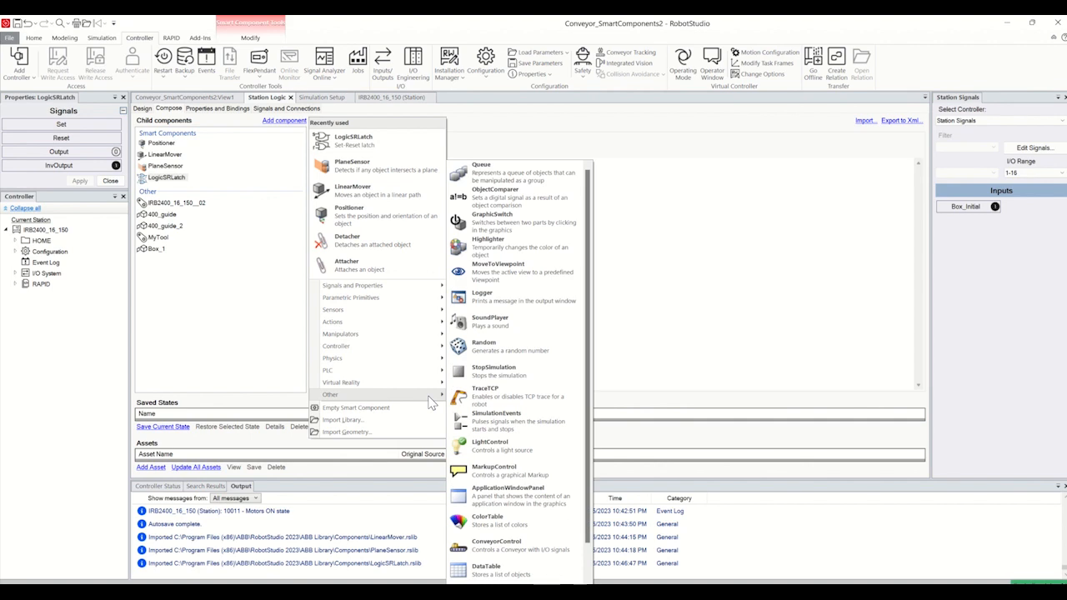
pyautogui.click(503, 428)
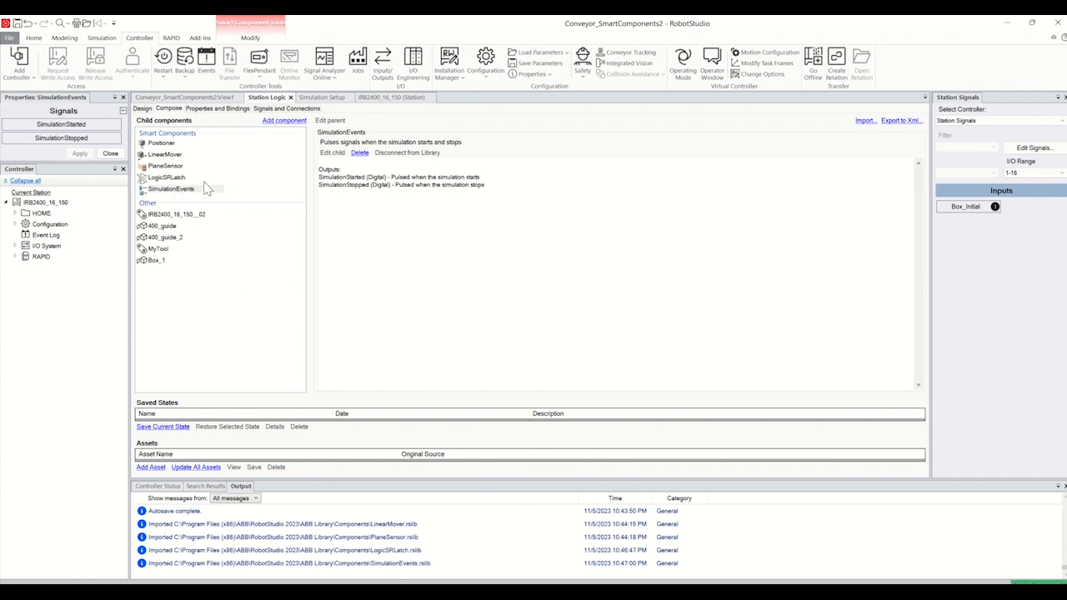
pyautogui.click(143, 109)
pyautogui.moveTo(271, 267); pyautogui.dragTo(305, 300)
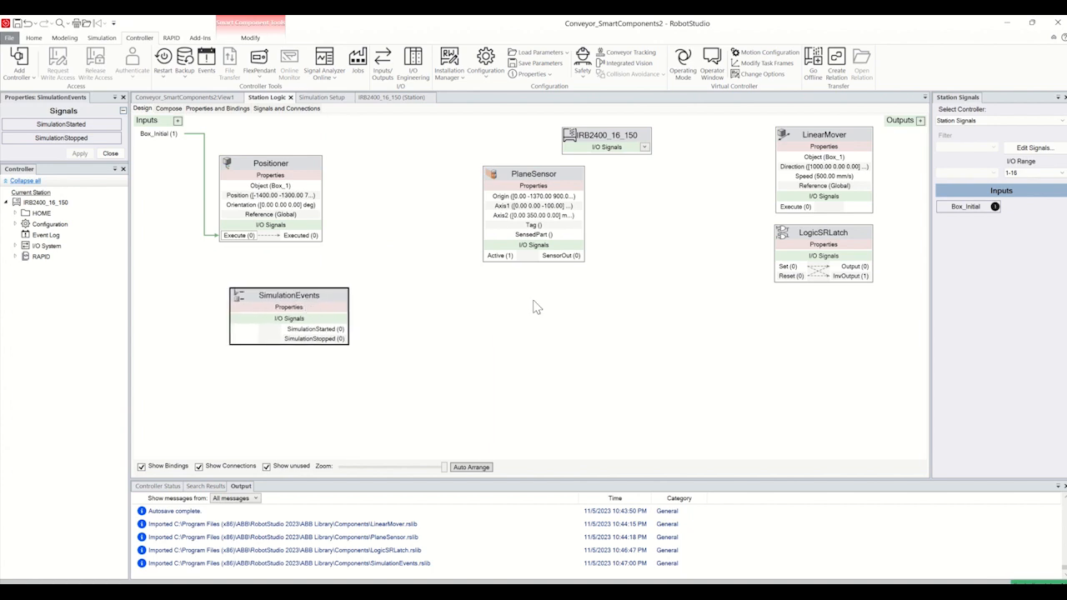
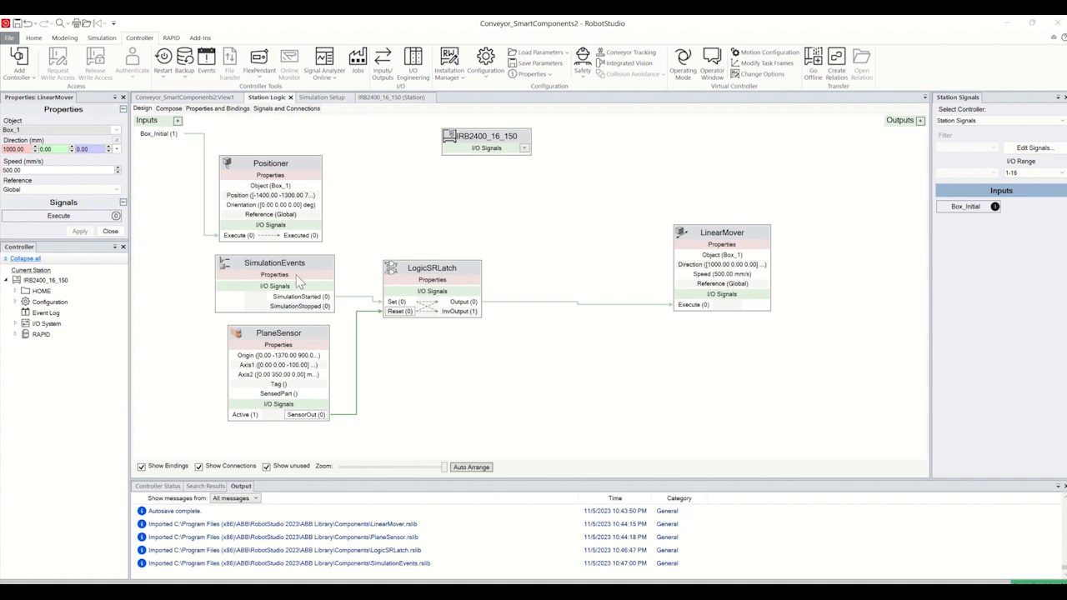
# - Trace the signal connections into the LogicSRLatch and test the latch by triggering its Set and Reset signals
pyautogui.moveTo(318, 297); pyautogui.dragTo(342, 306)
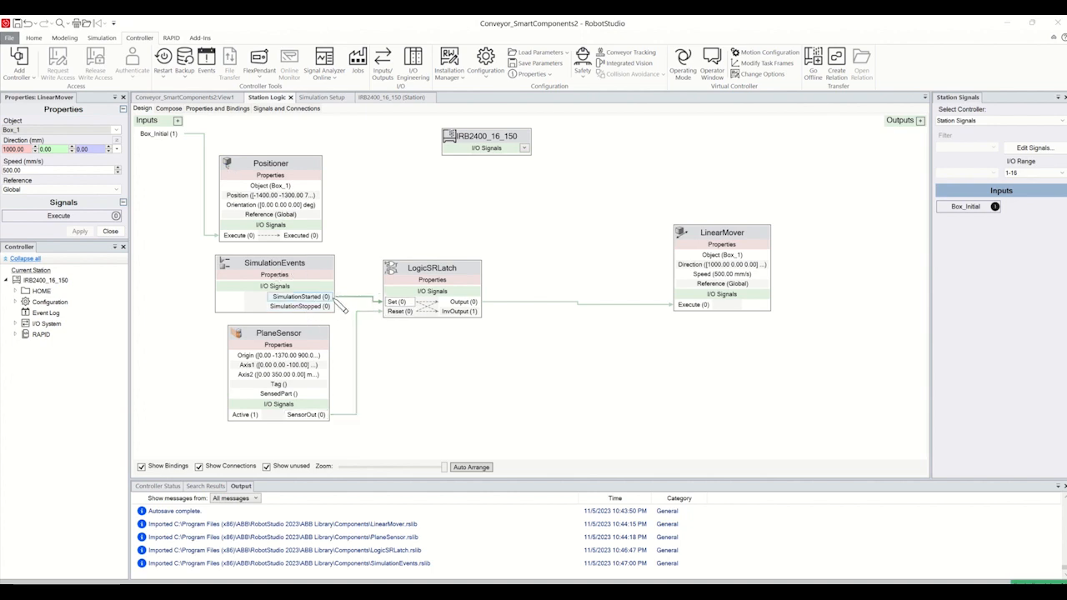
pyautogui.moveTo(342, 307); pyautogui.dragTo(388, 307)
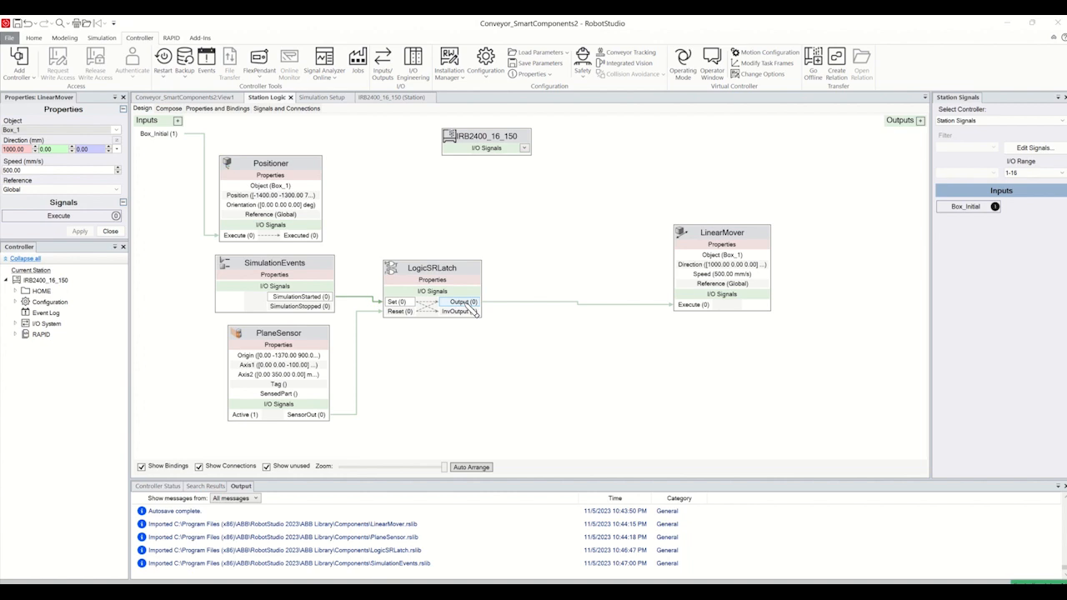
pyautogui.click(452, 275)
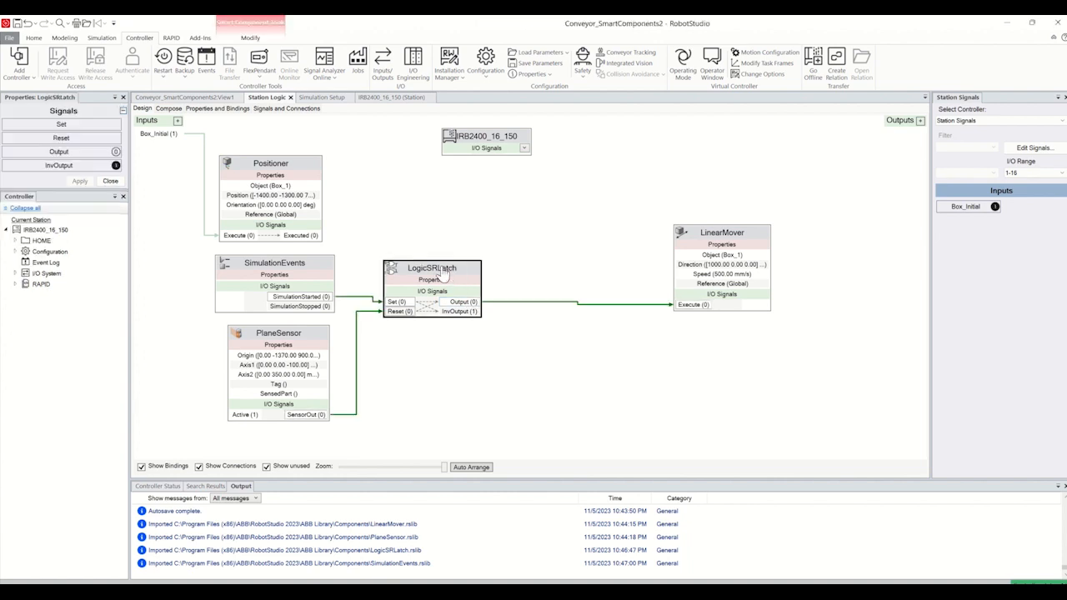
pyautogui.click(73, 125)
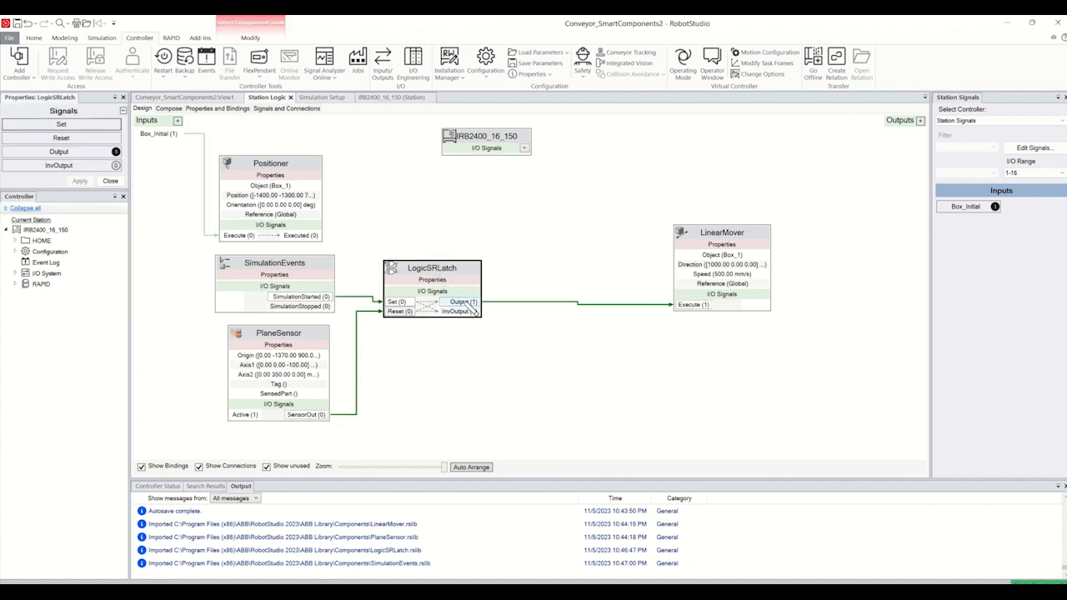
pyautogui.click(64, 137)
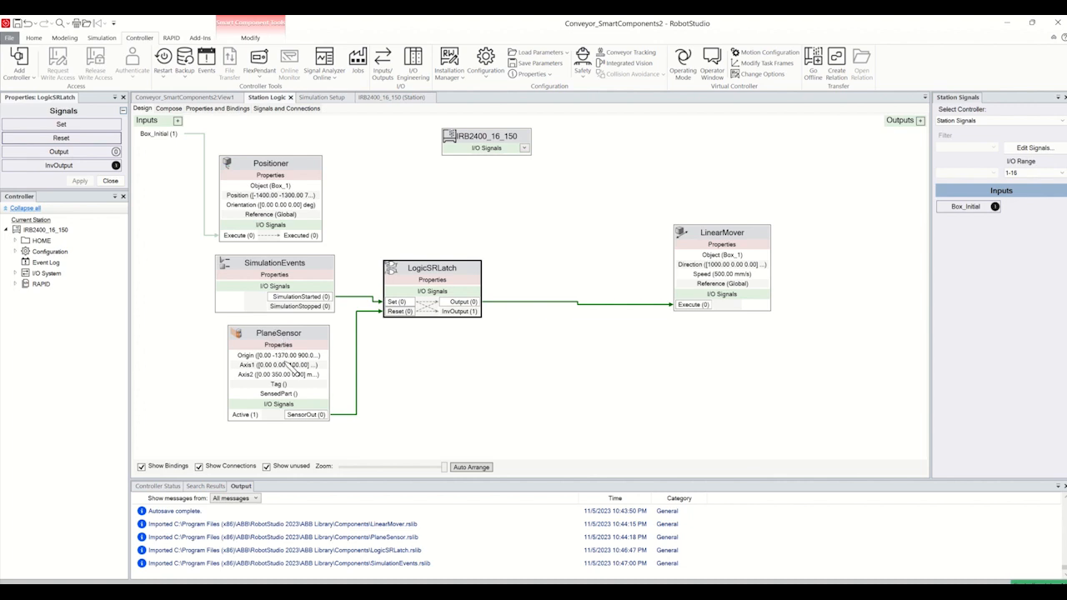
pyautogui.moveTo(289, 414); pyautogui.dragTo(393, 313)
# - Expose the I/O signals Entry_1, Entry_2, At_Obj and Des_Obj on the IRB2400_16_150 controller block
pyautogui.click(524, 149)
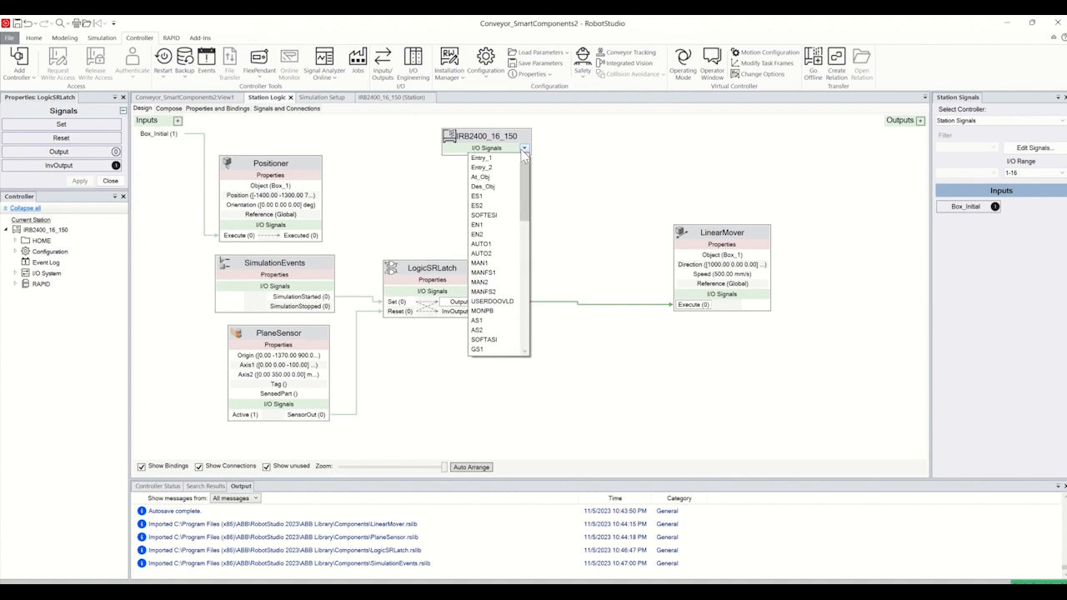
pyautogui.click(504, 158)
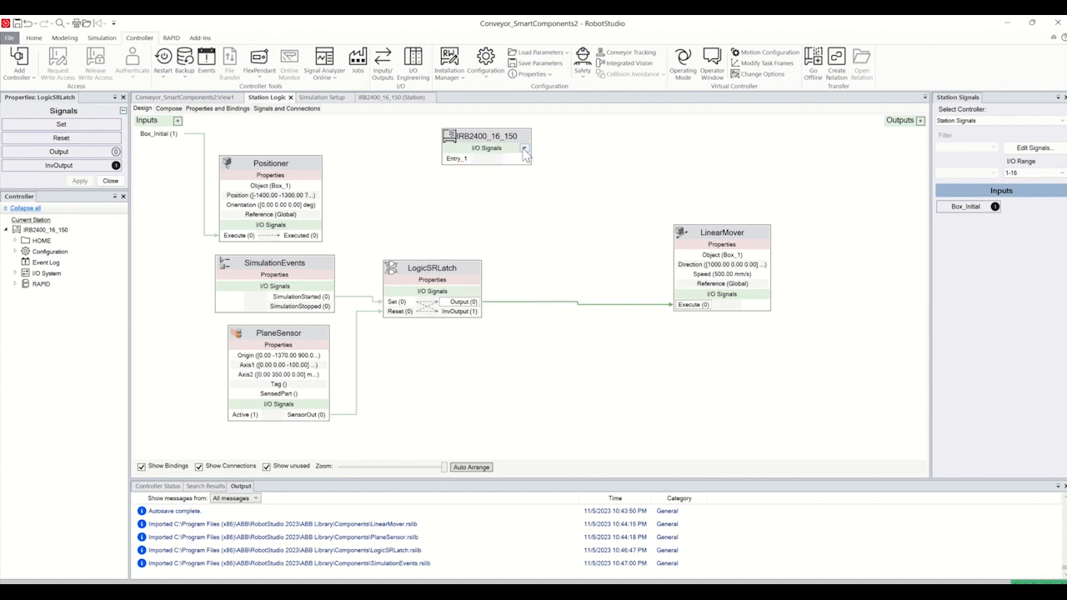
pyautogui.click(524, 148)
pyautogui.click(490, 159)
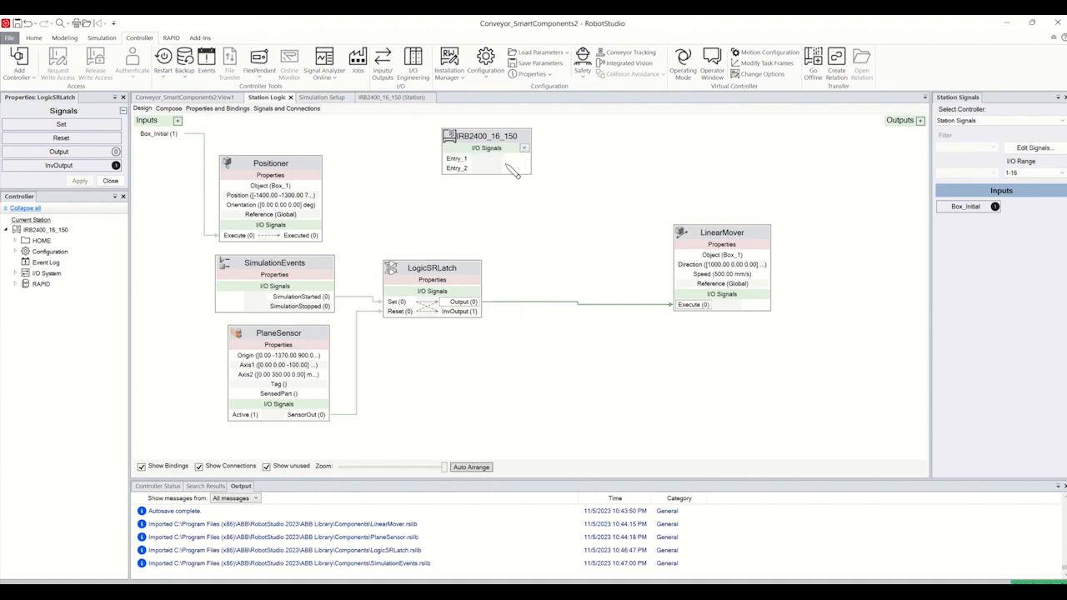
pyautogui.click(525, 149)
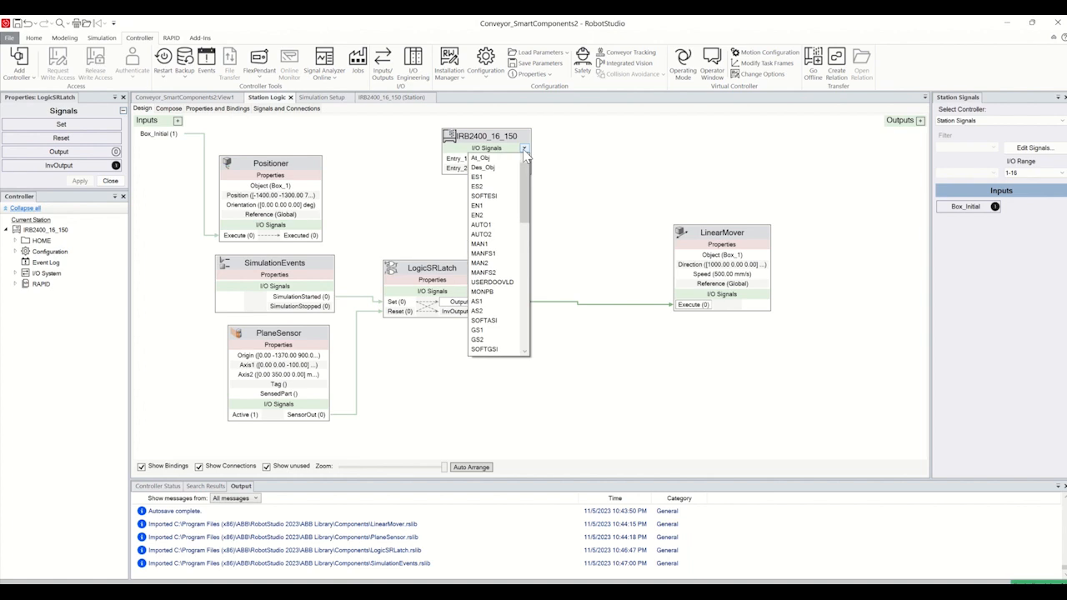
pyautogui.click(498, 159)
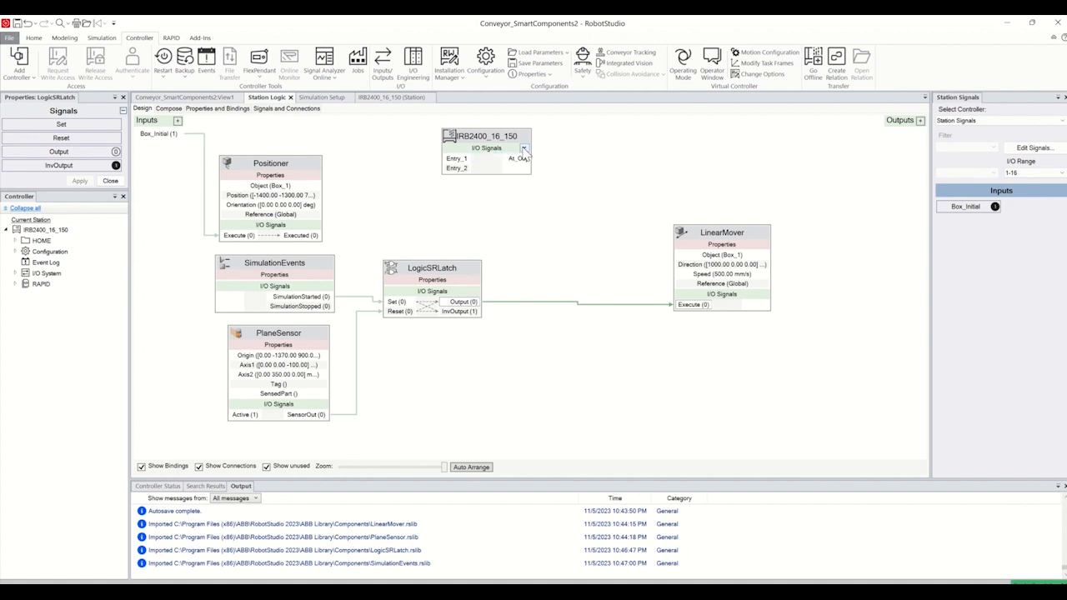
pyautogui.click(524, 148)
pyautogui.click(501, 168)
# - Connect the PlaneSensor's SensorOut to the robot controller's Entry_1 signal and check the new connection
pyautogui.moveTo(324, 416); pyautogui.dragTo(464, 170)
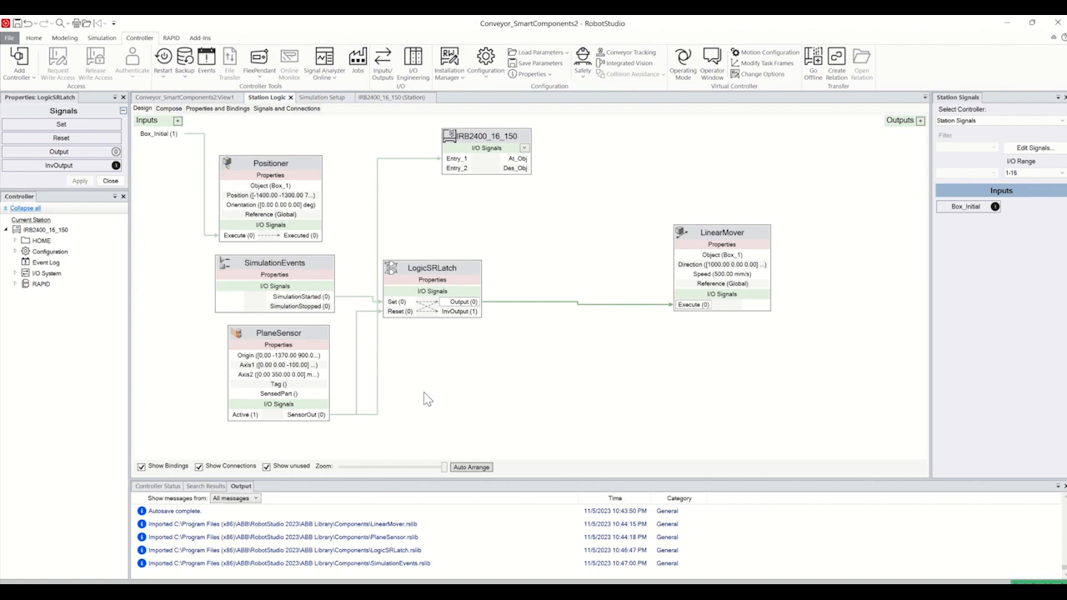
pyautogui.click(376, 337)
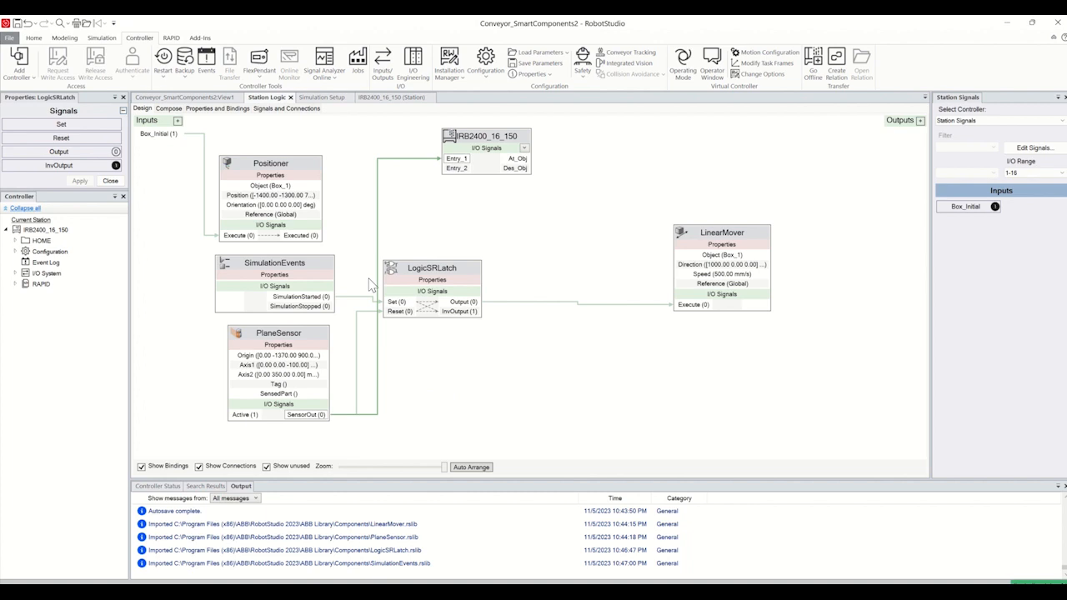
pyautogui.click(204, 171)
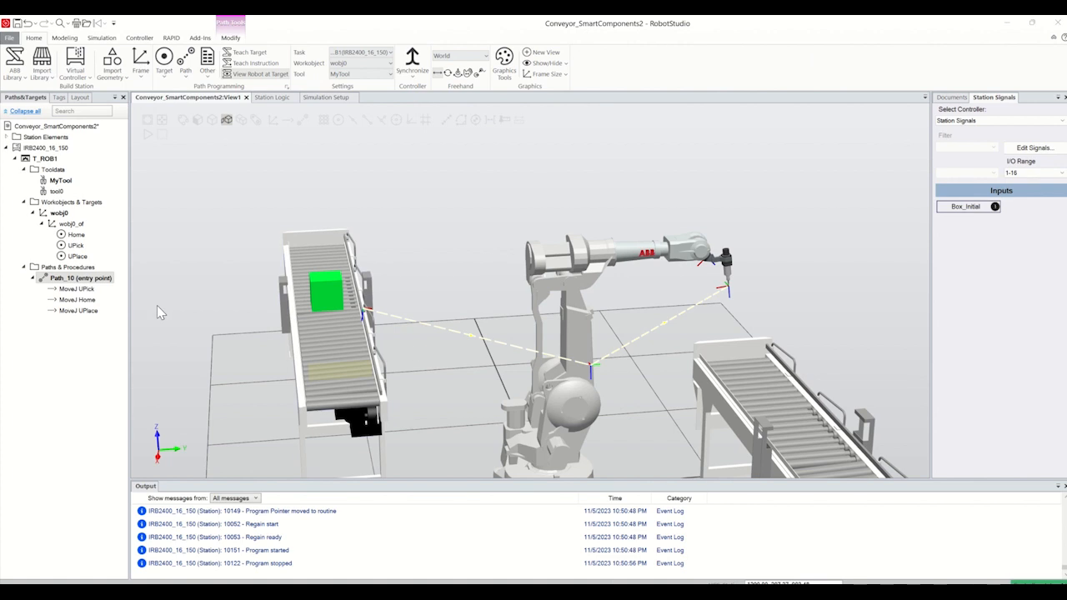
# - Synchronize Path_10 to RAPID in Module1 and run the simulation to move the box along the conveyor
pyautogui.rightClick(96, 286)
pyautogui.click(121, 295)
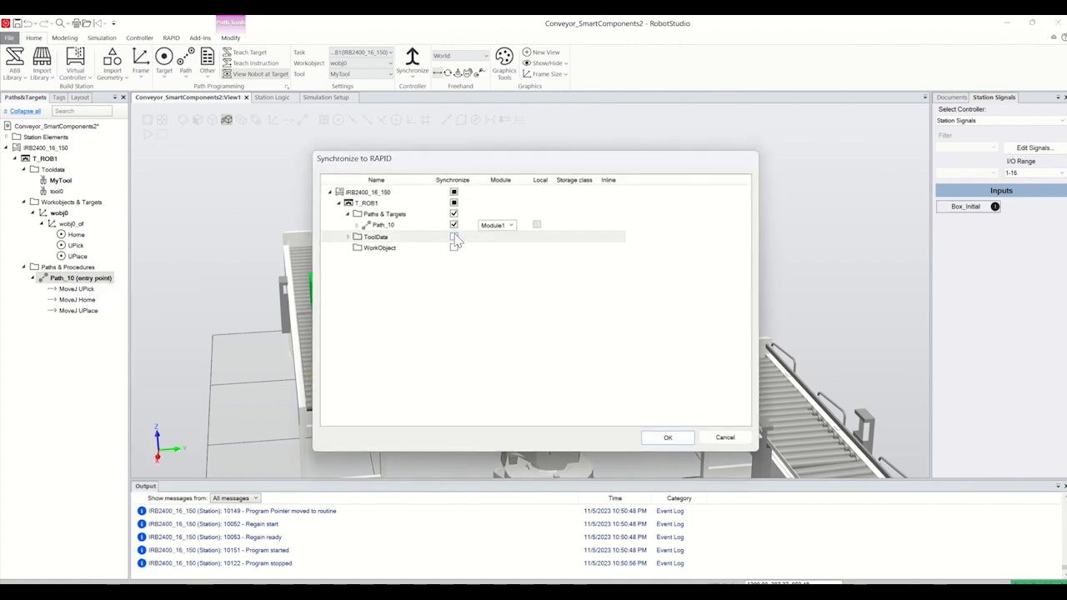
pyautogui.click(666, 438)
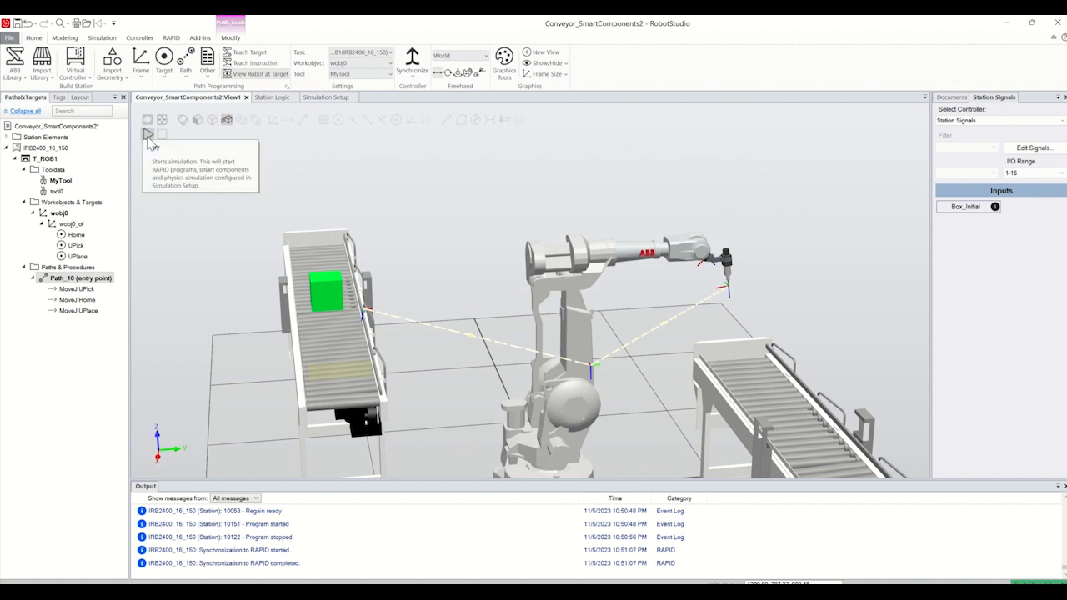
pyautogui.click(147, 135)
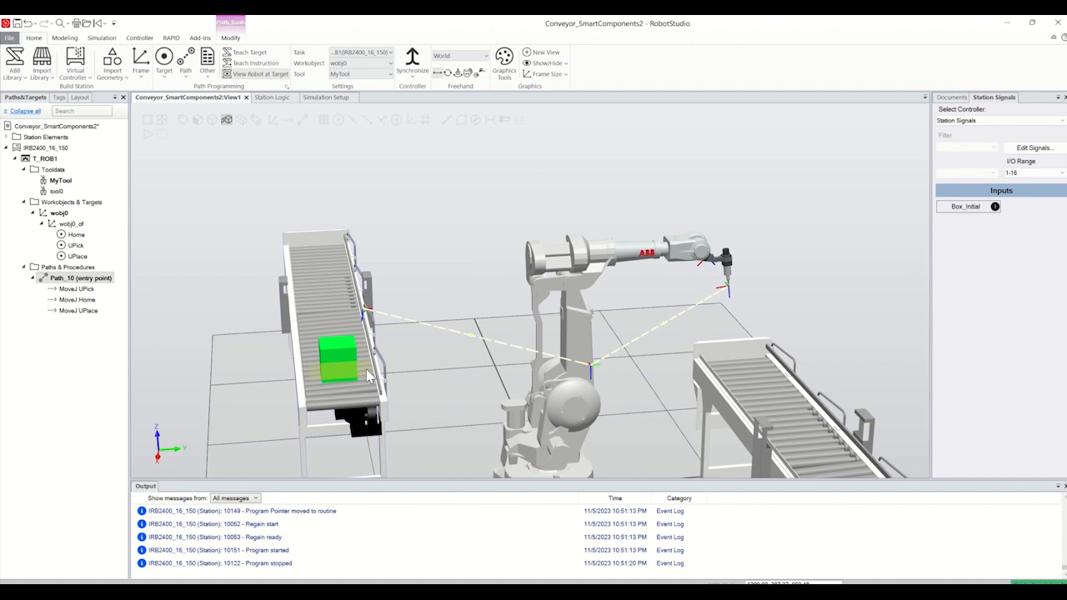
# - Start creating a target for the box stopped at the sensor, accepting the default wobj0
pyautogui.scroll(2, 352, 371)
pyautogui.scroll(-2, 352, 372)
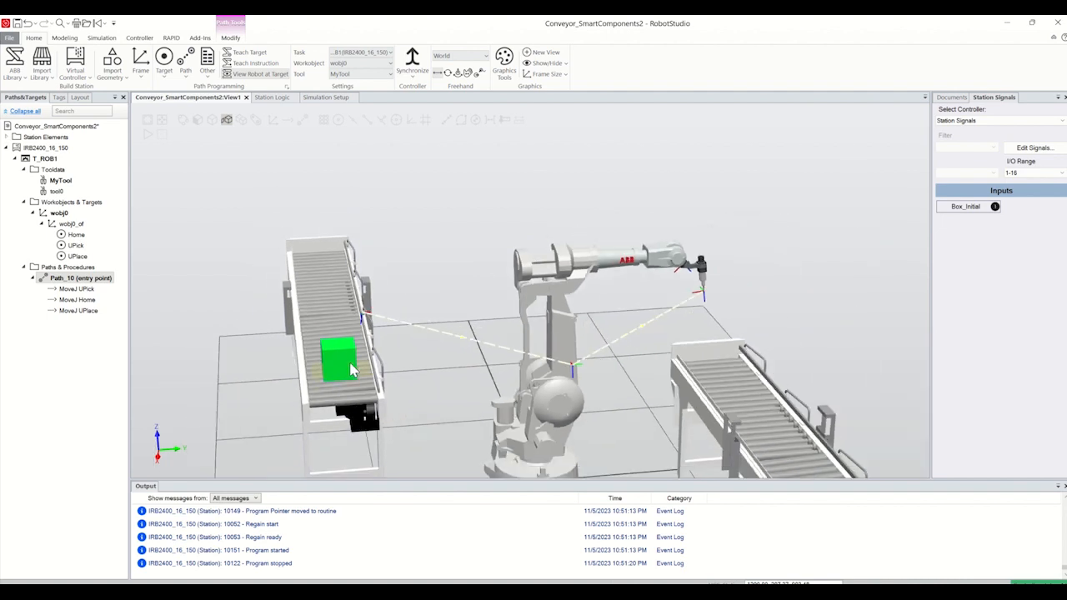
pyautogui.scroll(4, 318, 381)
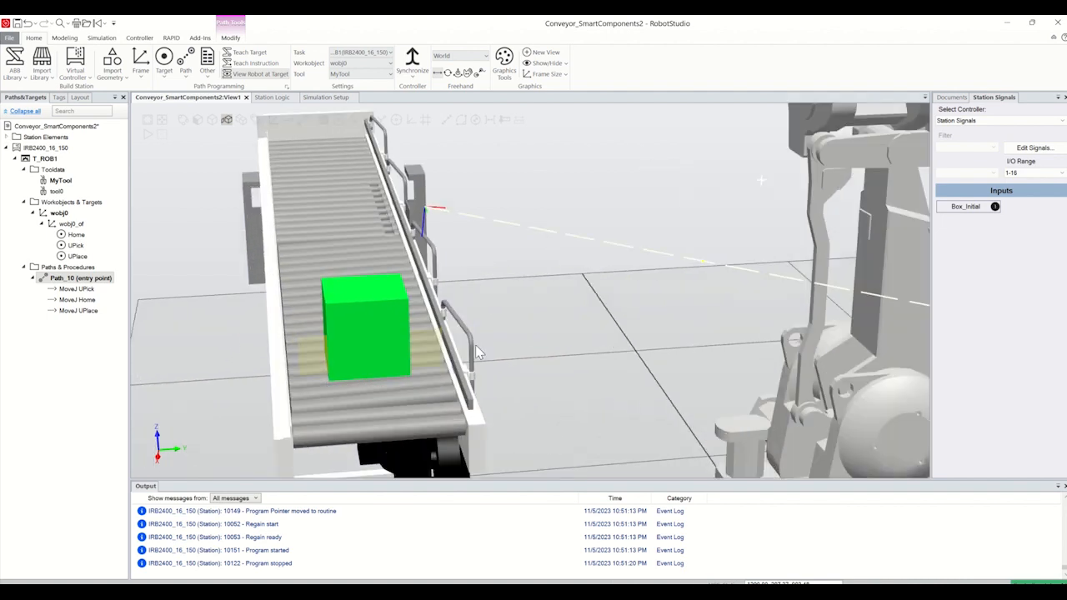
pyautogui.scroll(-5, 382, 292)
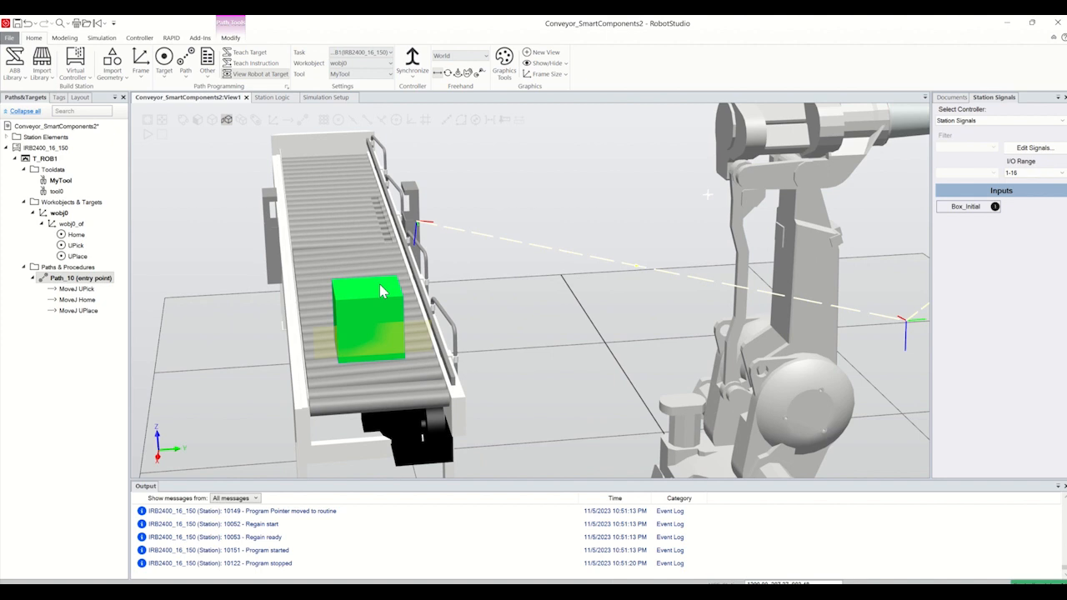
pyautogui.scroll(3, 385, 301)
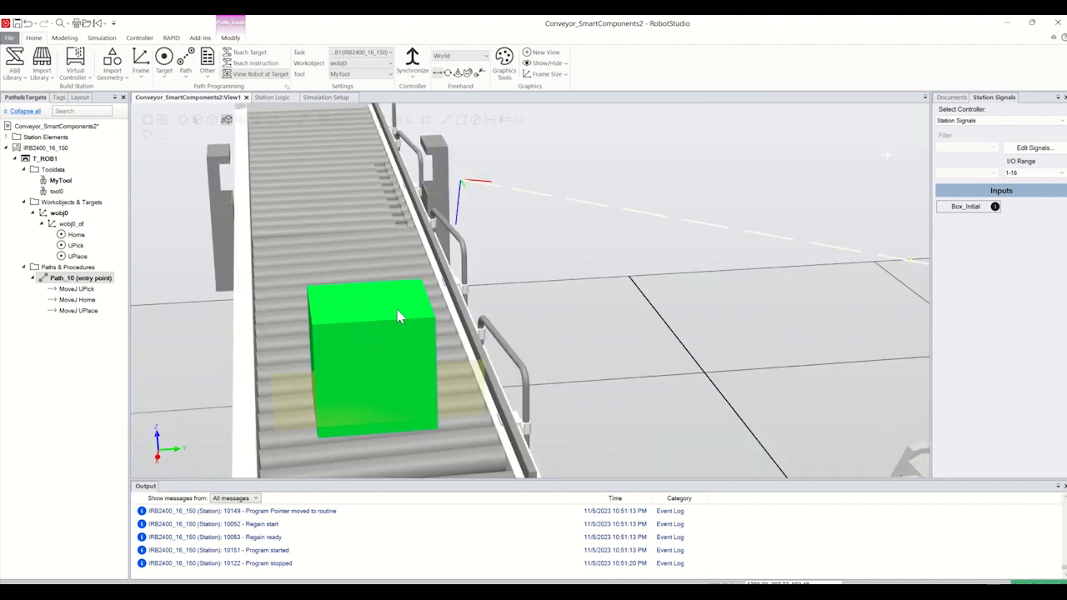
pyautogui.moveTo(395, 318)
pyautogui.keyDown('ctrl'); pyautogui.keyDown('shift'); pyautogui.mouseDown()
pyautogui.moveTo(392, 245)
pyautogui.moveTo(393, 300)
pyautogui.mouseUp(); pyautogui.keyUp('shift'); pyautogui.keyUp('ctrl')
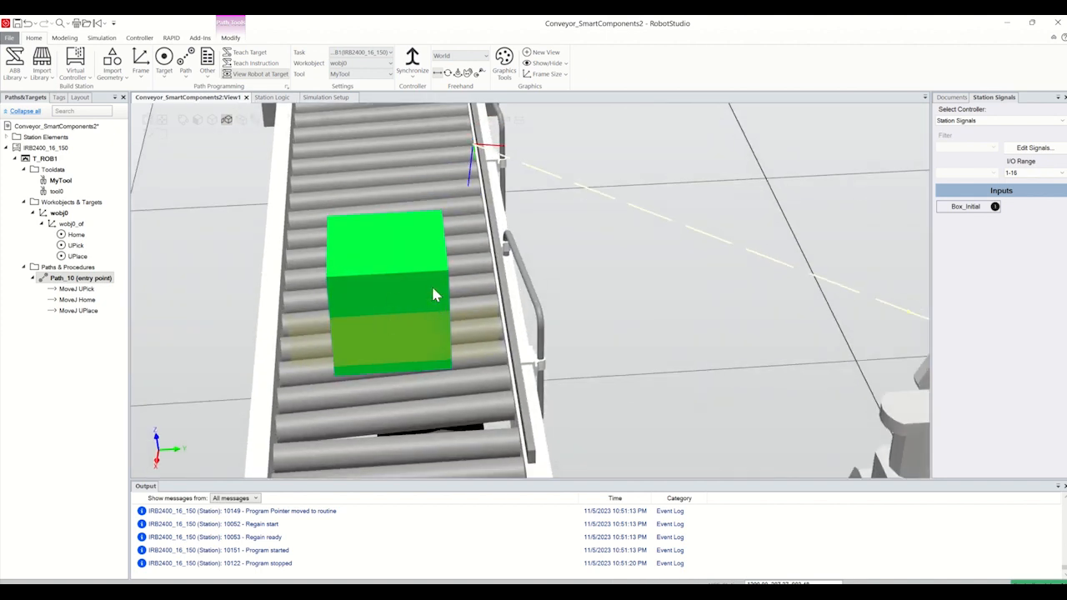
pyautogui.click(166, 80)
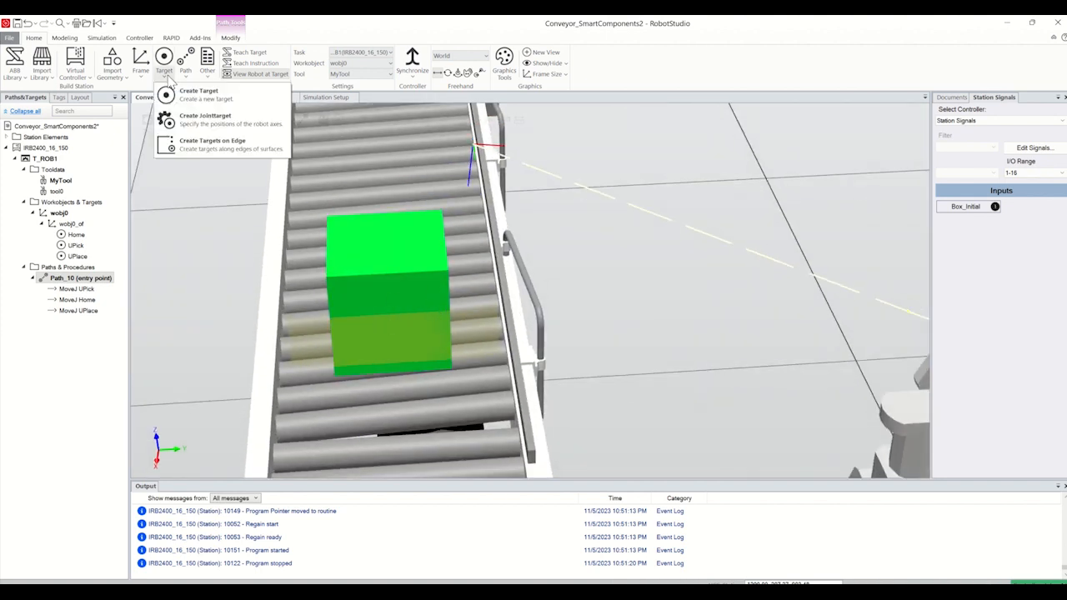
pyautogui.click(199, 101)
pyautogui.click(617, 328)
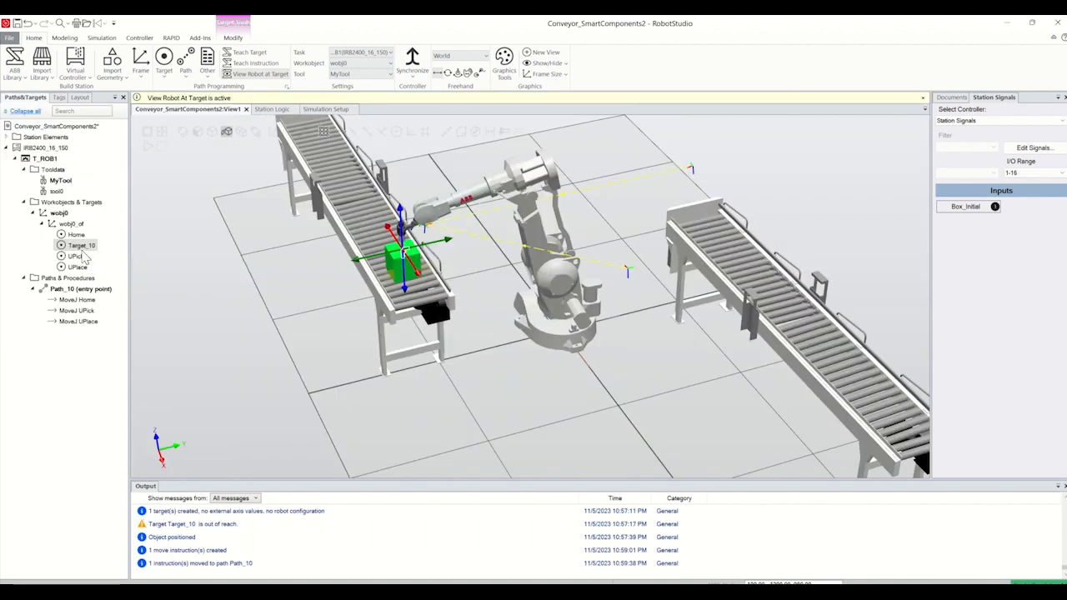
# - Delete Target_10 from the wobj0_of targets
pyautogui.rightClick(81, 246)
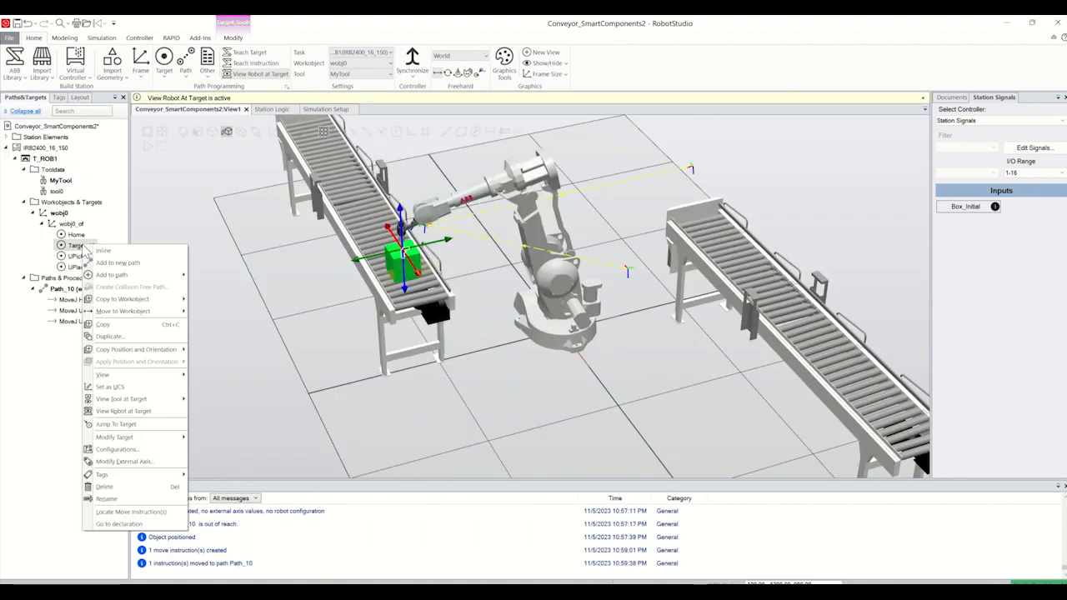
pyautogui.click(62, 370)
pyautogui.click(70, 330)
pyautogui.click(83, 248)
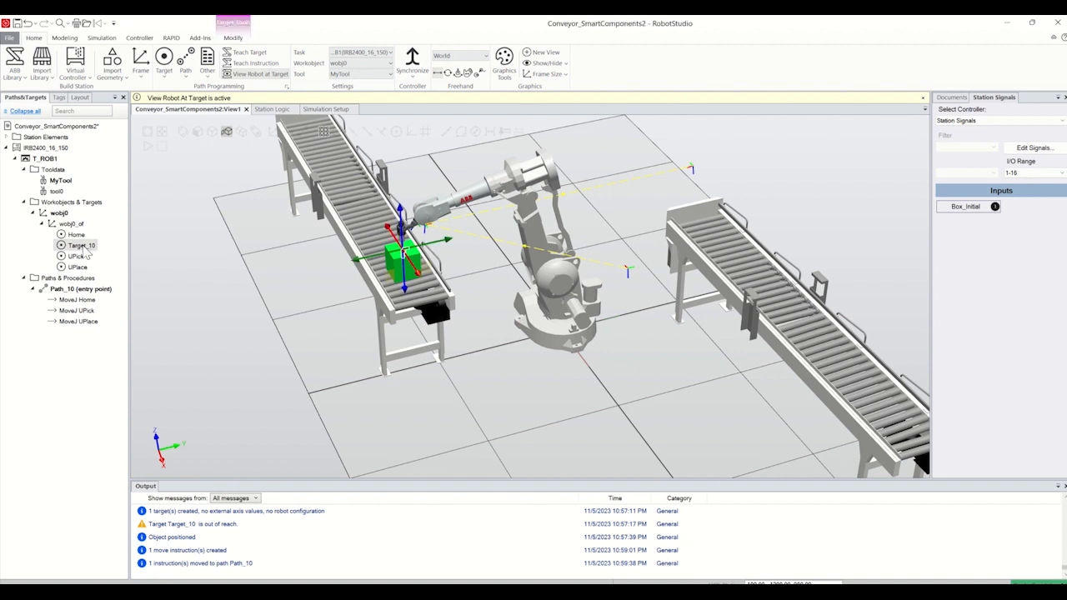
pyautogui.press('Delete')
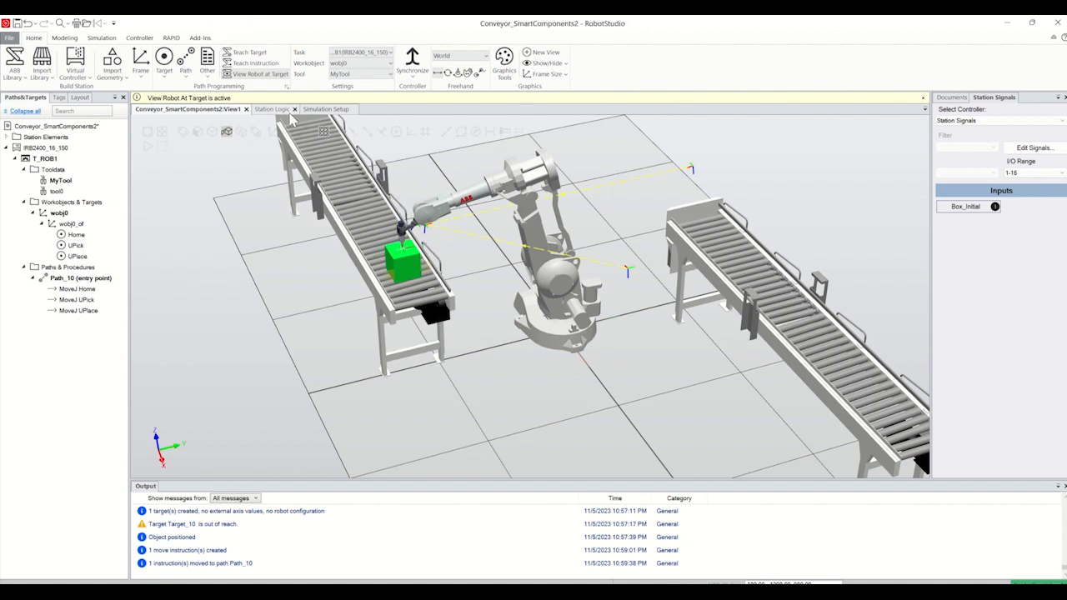
# - Create a target at the centre of the box's top face, at -100, -1200, 980 mm in World, using the default wobj0
pyautogui.click(166, 78)
pyautogui.click(185, 95)
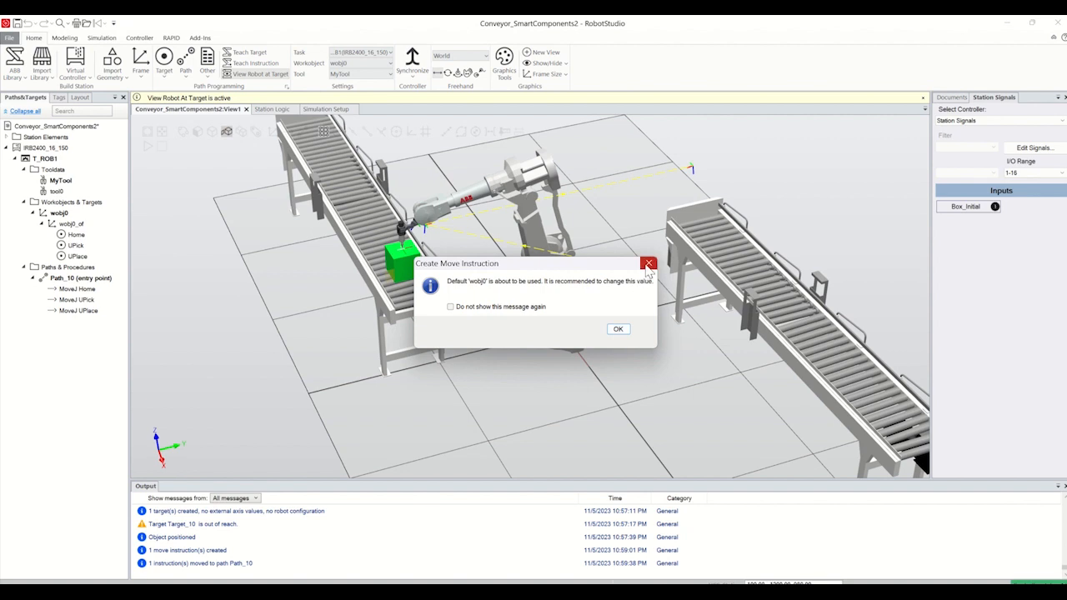
pyautogui.click(618, 331)
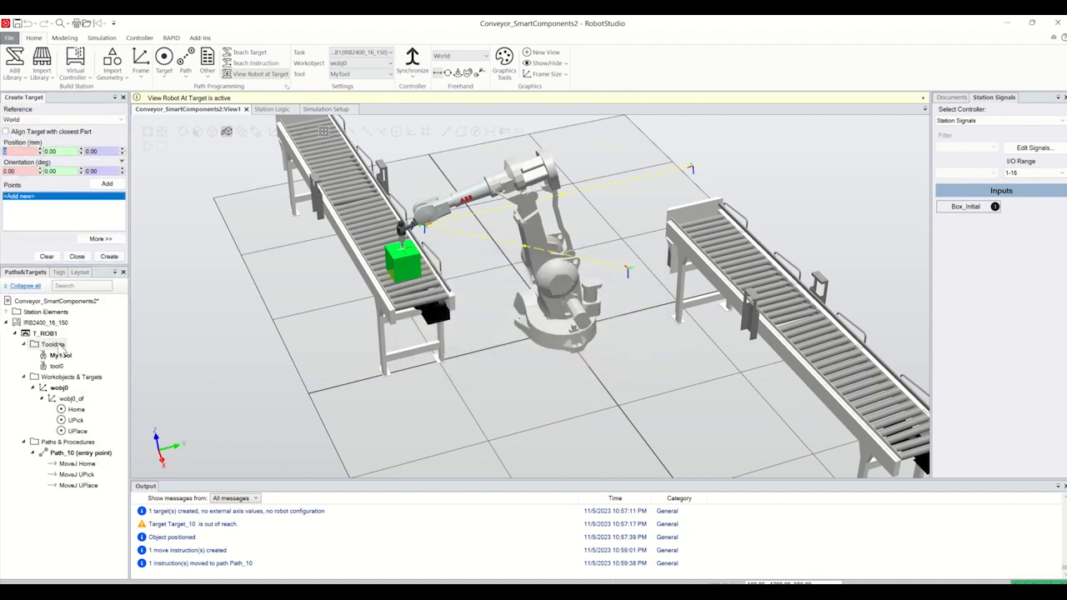
pyautogui.click(75, 410)
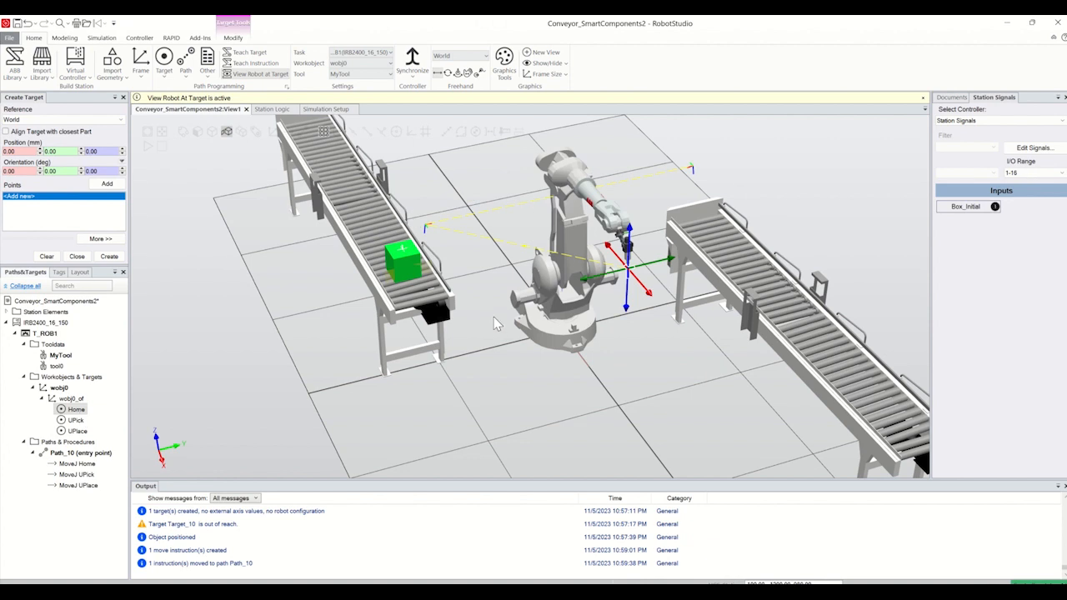
pyautogui.click(22, 150)
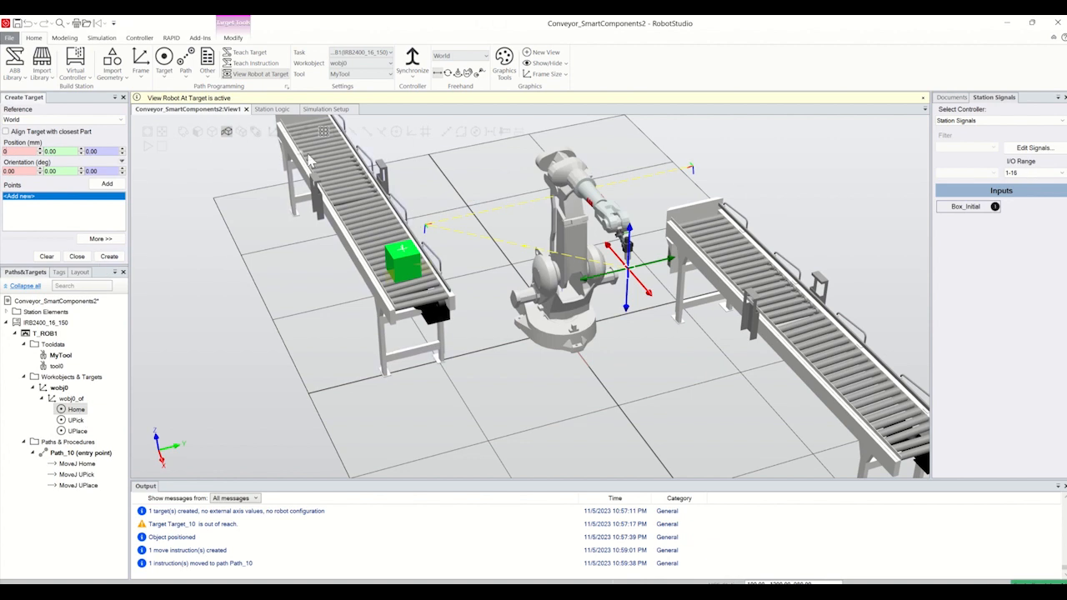
pyautogui.scroll(3, 448, 332)
pyautogui.scroll(3, 430, 268)
pyautogui.click(375, 218)
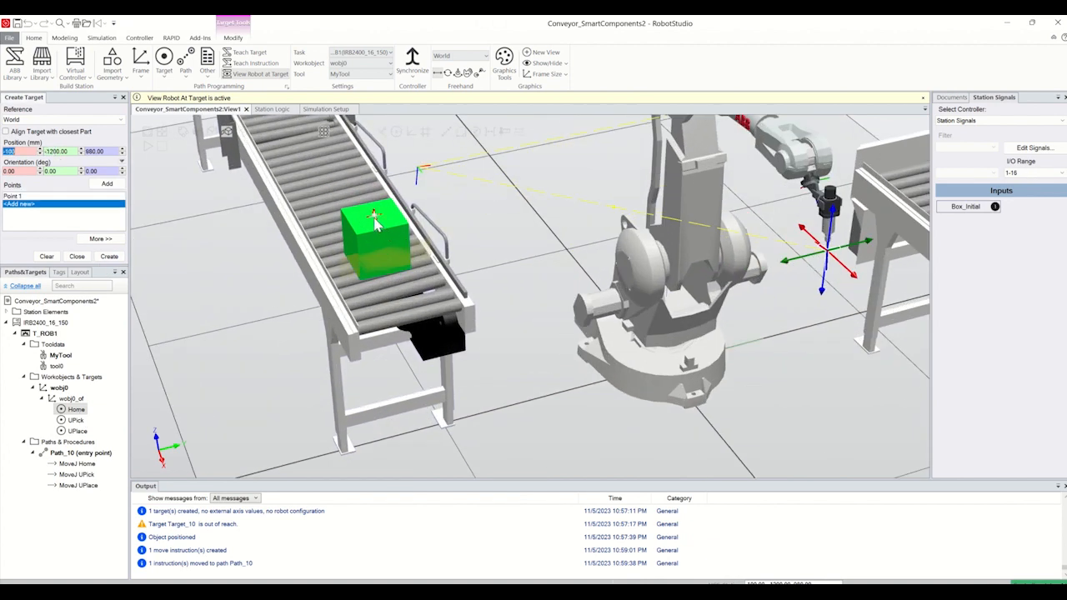
pyautogui.click(109, 257)
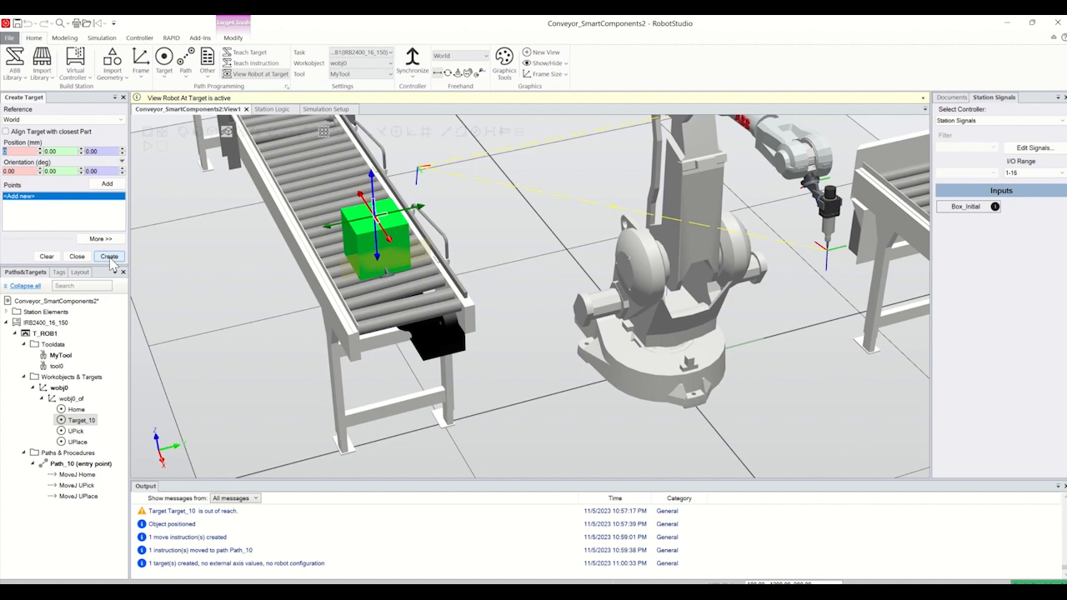
pyautogui.click(83, 258)
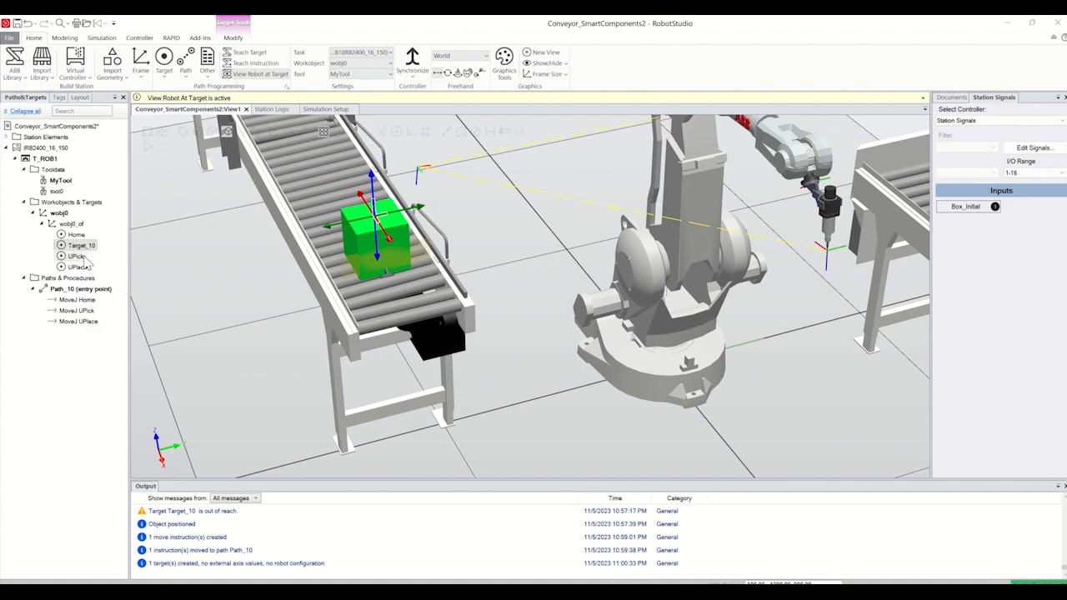
# - Set Target_10's orientation to 180, 0, 90 degrees relative to World
pyautogui.rightClick(84, 248)
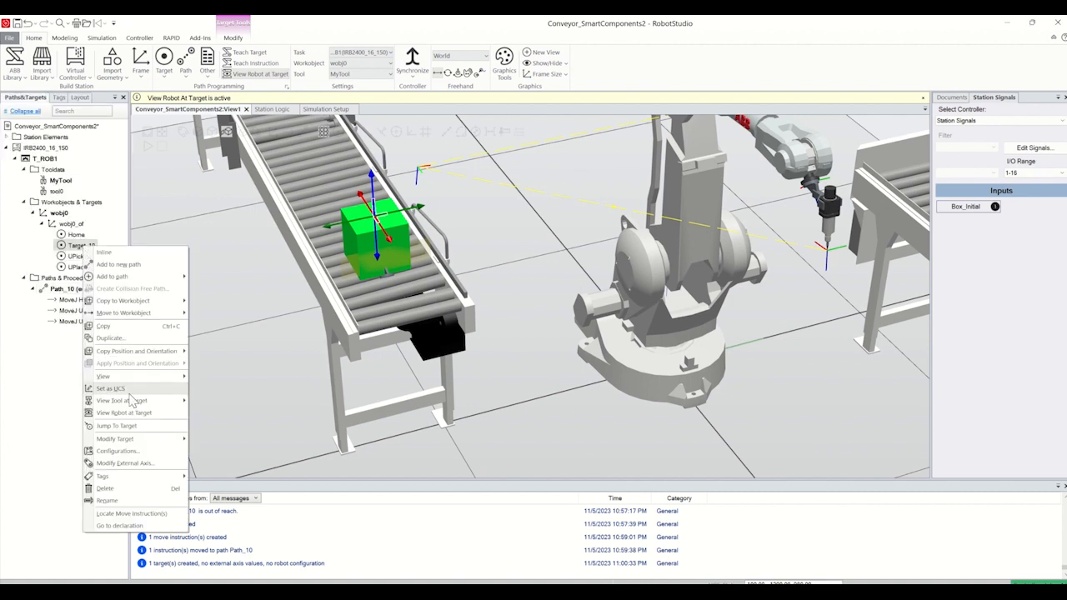
pyautogui.moveTo(170, 442)
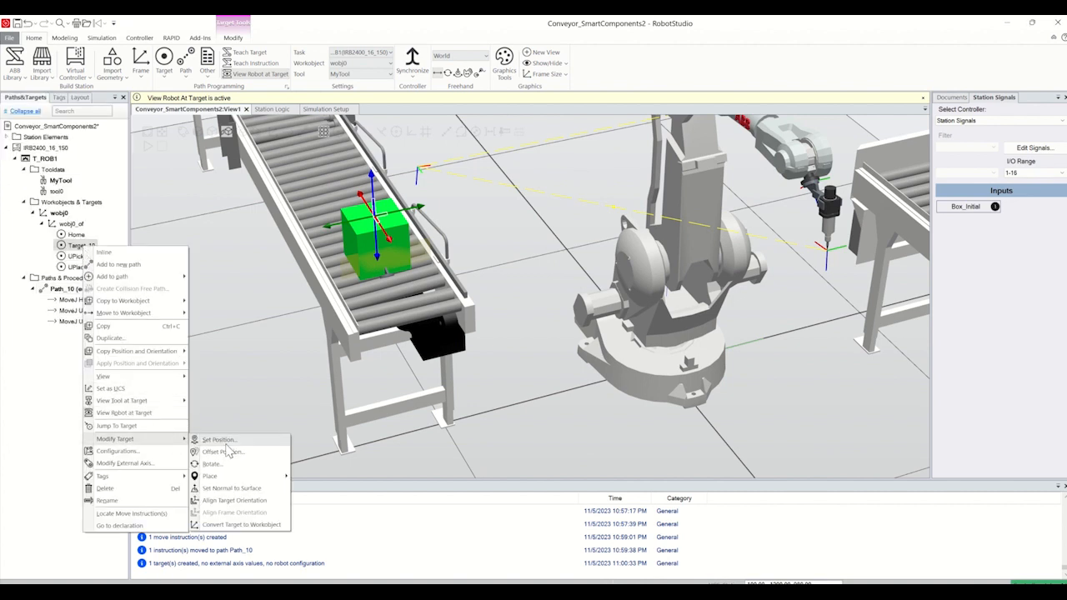
pyautogui.click(213, 440)
pyautogui.click(62, 117)
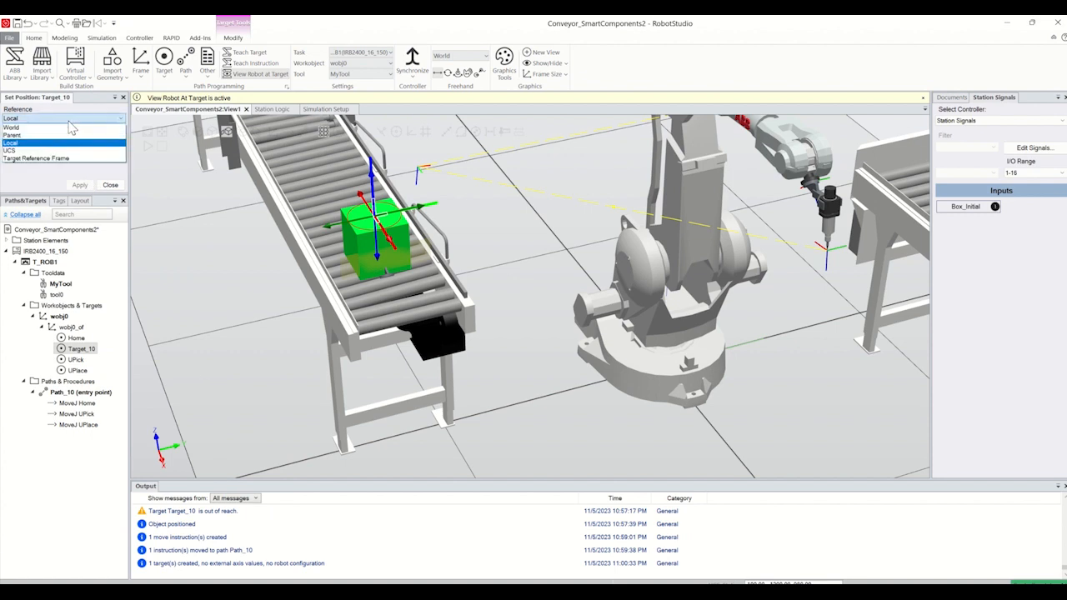
pyautogui.click(68, 133)
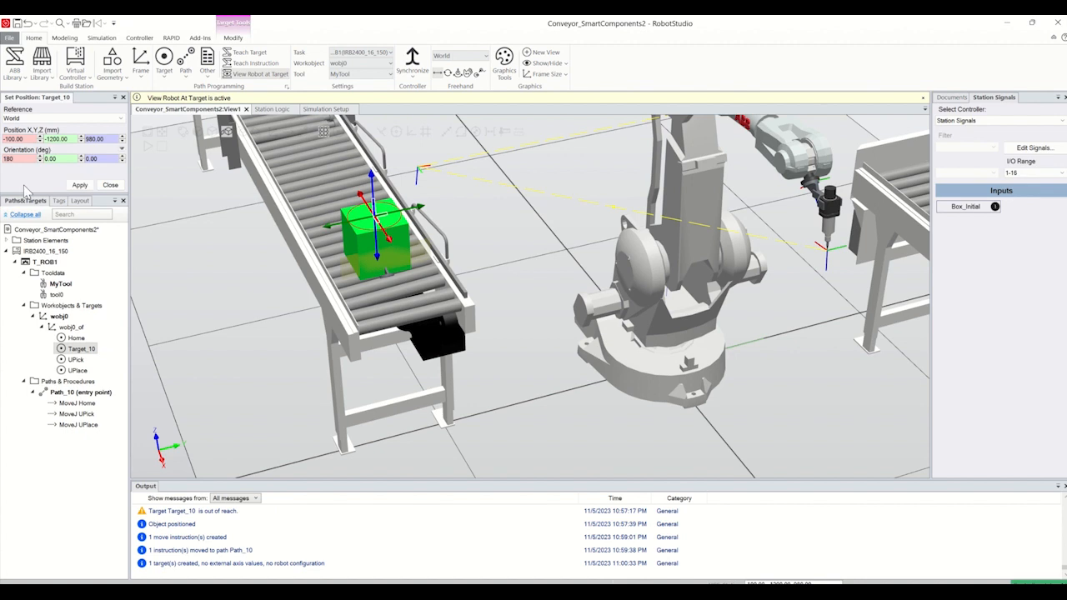
pyautogui.click(100, 159)
pyautogui.click(92, 185)
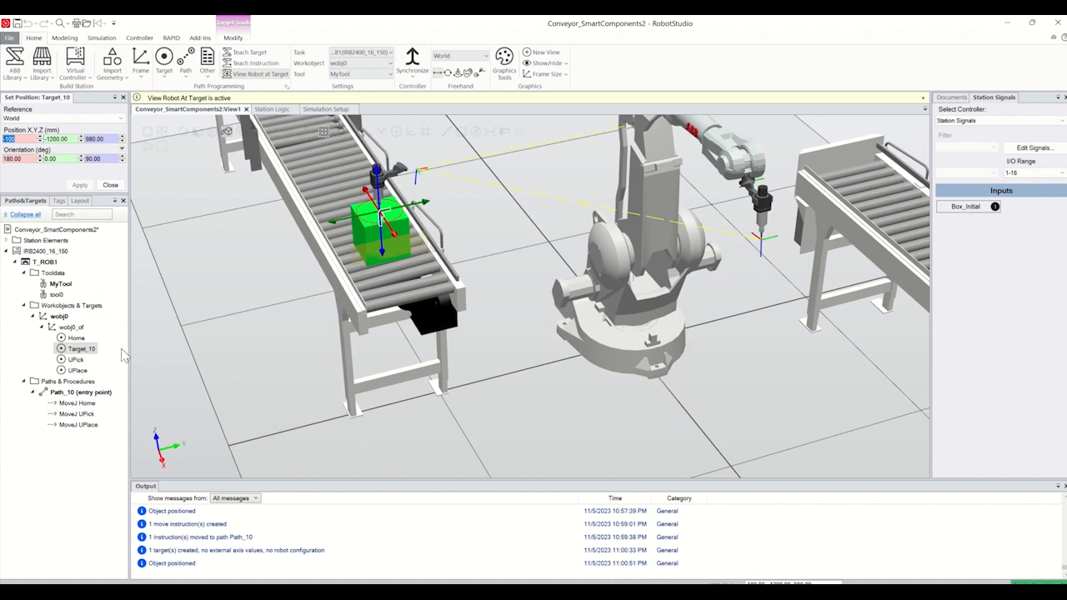
# - Turn off View Robot at Target and close the position settings of Target_10
pyautogui.rightClick(92, 350)
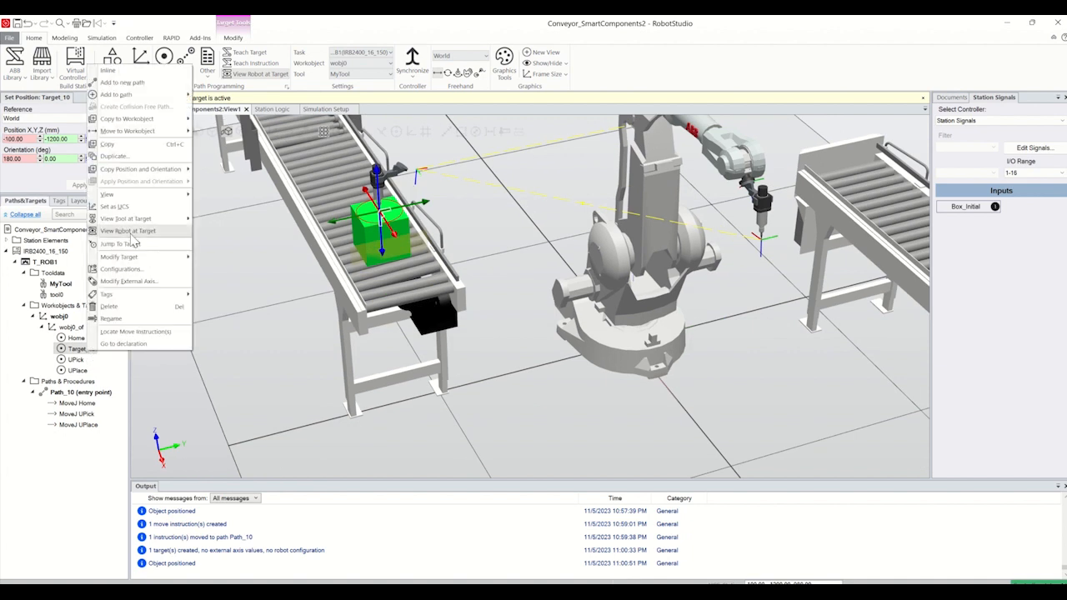
pyautogui.click(131, 232)
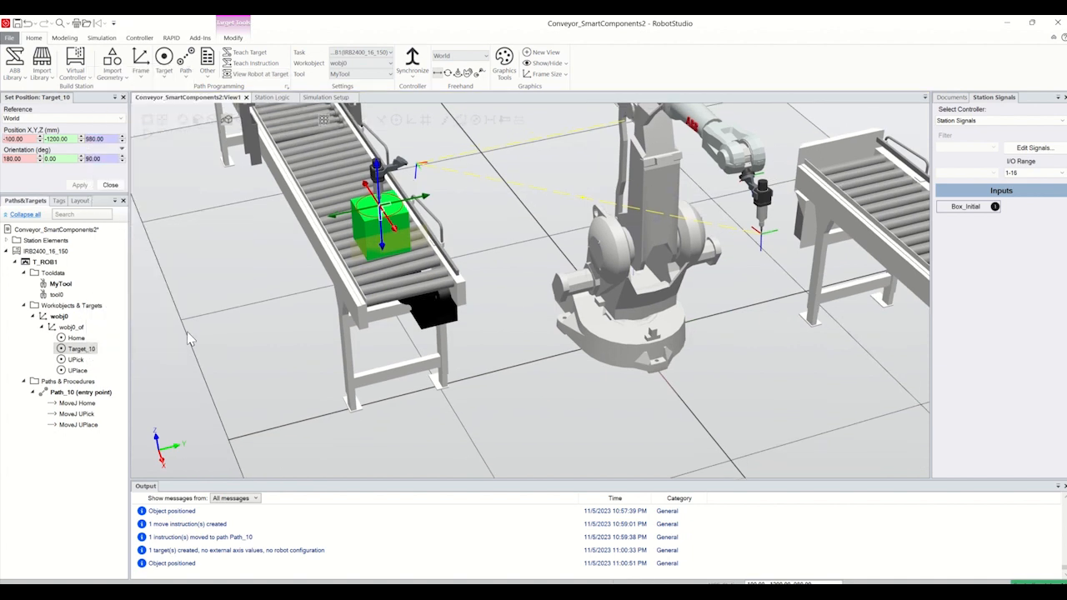
pyautogui.scroll(-5, 438, 262)
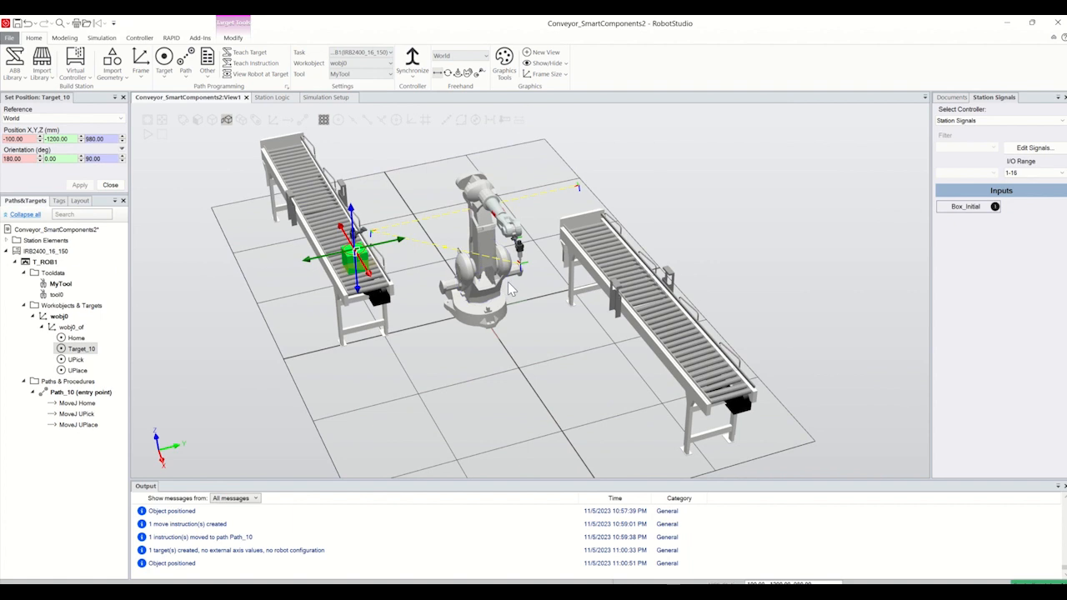
pyautogui.keyDown('ctrl'); pyautogui.keyDown('shift'); pyautogui.moveTo(508, 284); pyautogui.dragTo(496, 274); pyautogui.keyUp('shift'); pyautogui.keyUp('ctrl')
pyautogui.click(110, 184)
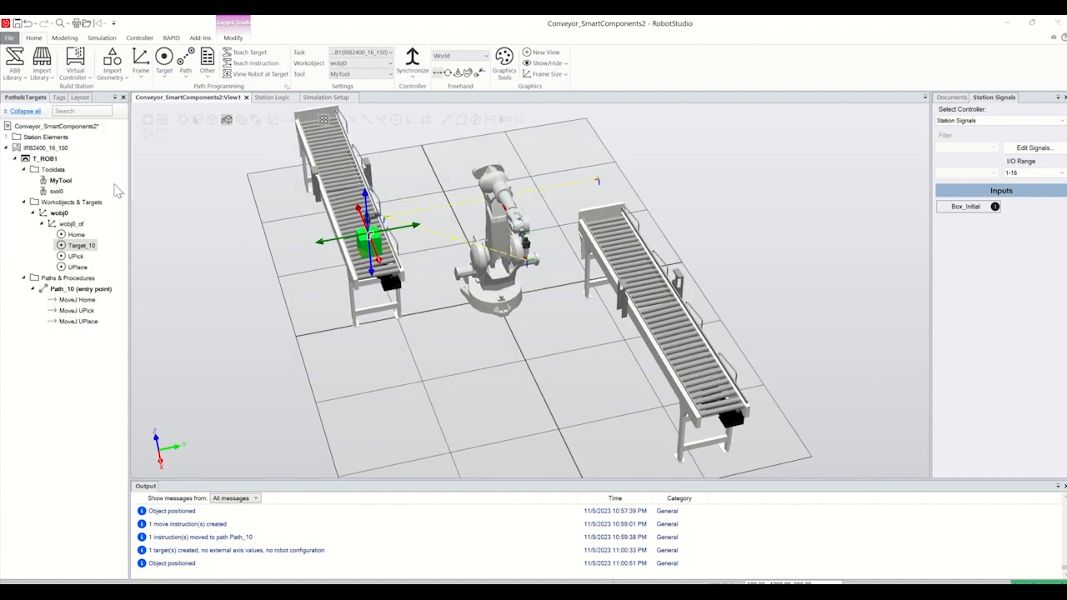
# - Turn on View Robot at Target for Target_10 to show the robot reaching the box
pyautogui.click(77, 256)
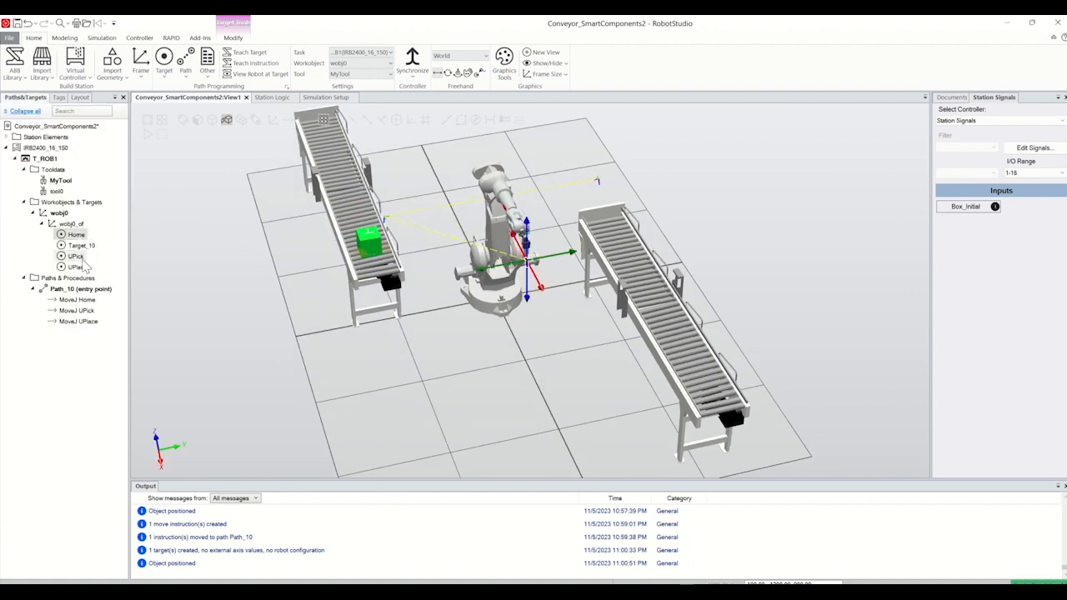
pyautogui.click(79, 266)
pyautogui.rightClick(83, 246)
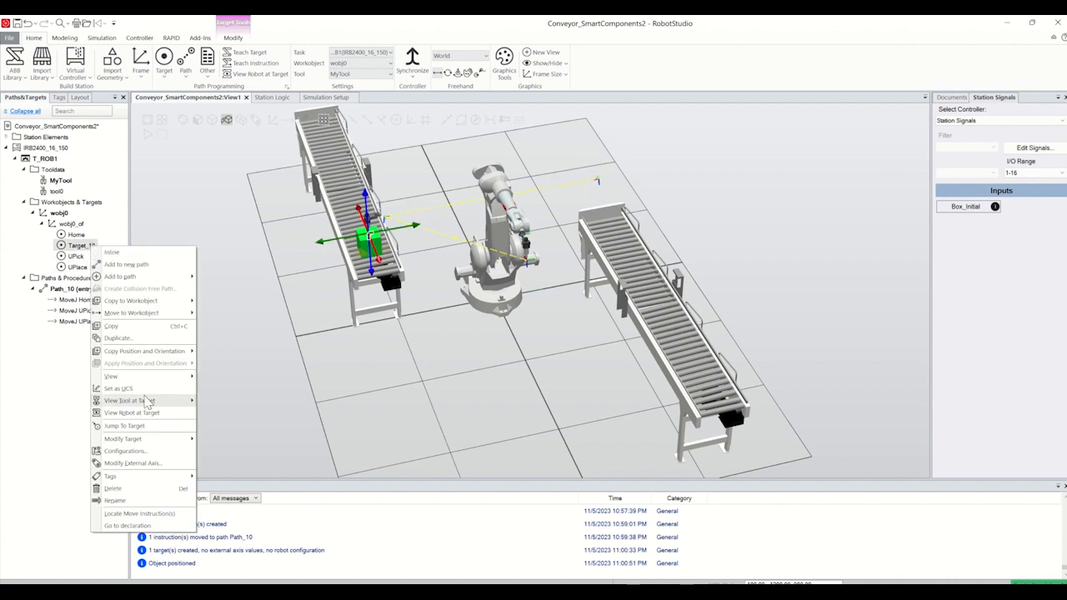
pyautogui.click(152, 413)
pyautogui.scroll(5, 367, 242)
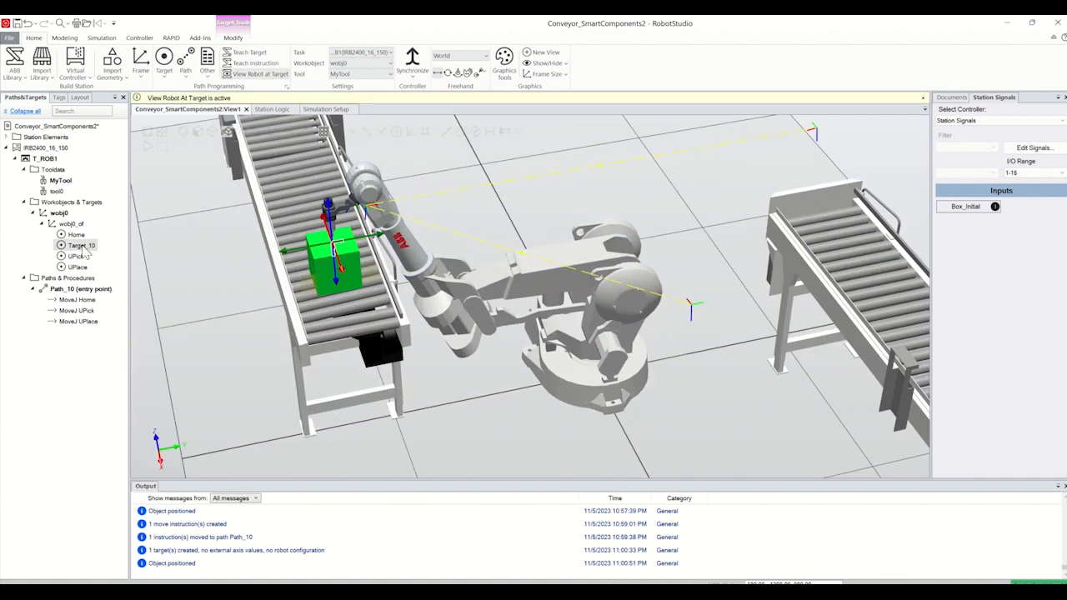
# - Add Target_10 to Path_10 as a MoveL instruction directly after MoveJ Home
pyautogui.moveTo(84, 250); pyautogui.dragTo(87, 307)
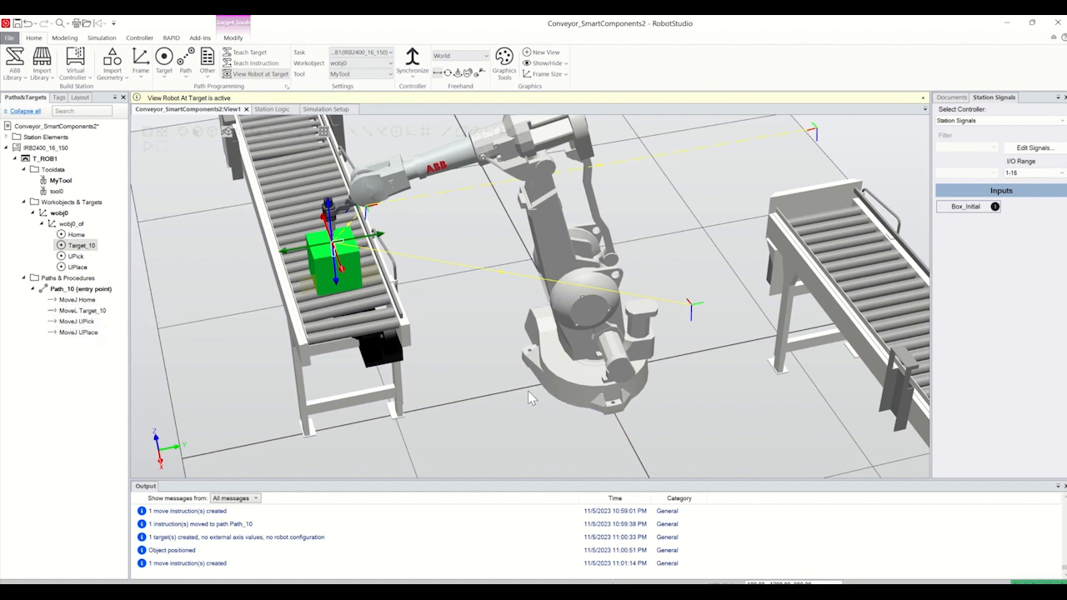
pyautogui.moveTo(527, 391)
pyautogui.keyDown('ctrl'); pyautogui.keyDown('shift'); pyautogui.mouseDown()
pyautogui.moveTo(527, 376)
pyautogui.moveTo(543, 389)
pyautogui.mouseUp(); pyautogui.keyUp('shift'); pyautogui.keyUp('ctrl')
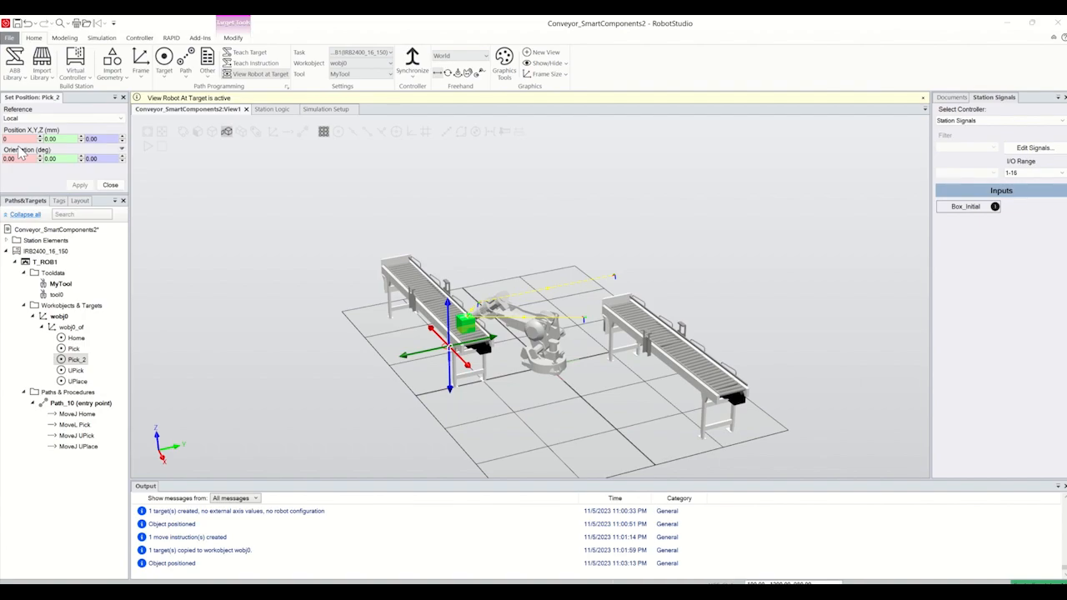
# - Set Pick_2's position to 200, 1100, 980 mm relative to World
pyautogui.rightClick(79, 360)
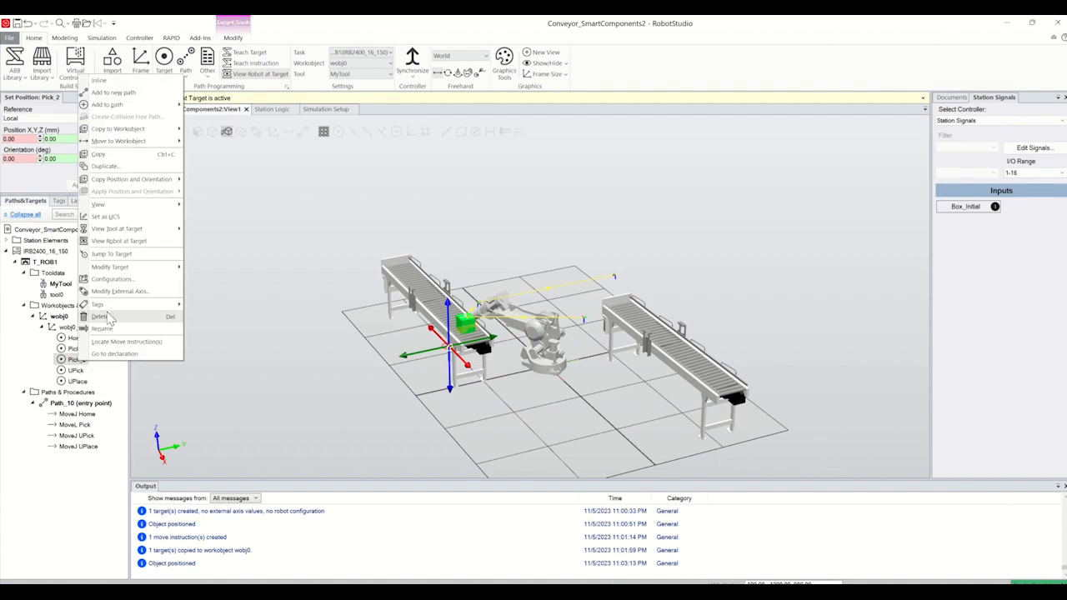
pyautogui.moveTo(123, 267)
pyautogui.click(209, 267)
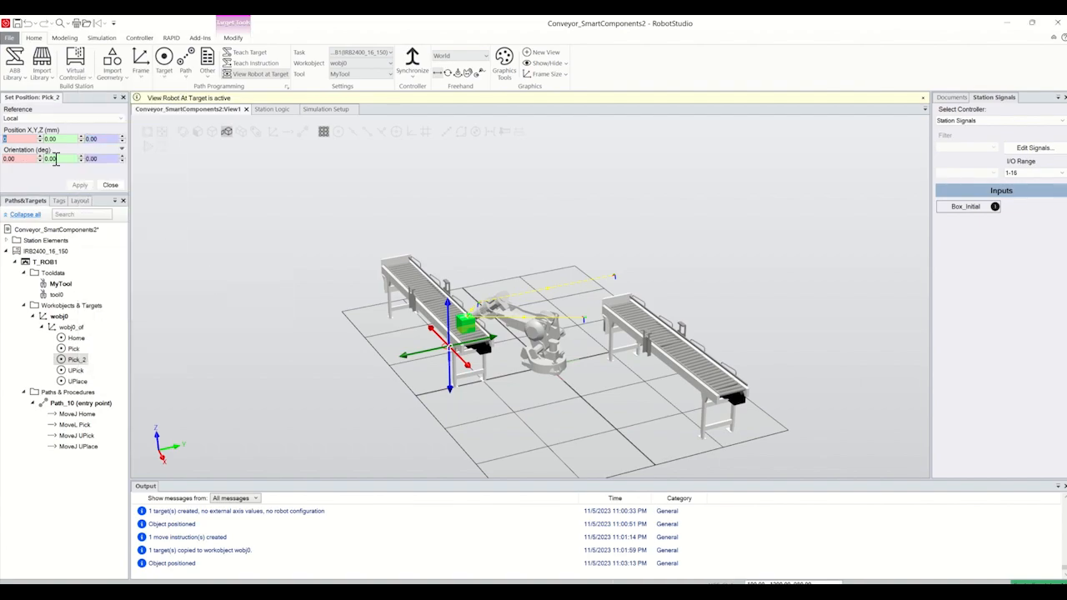
pyautogui.click(59, 119)
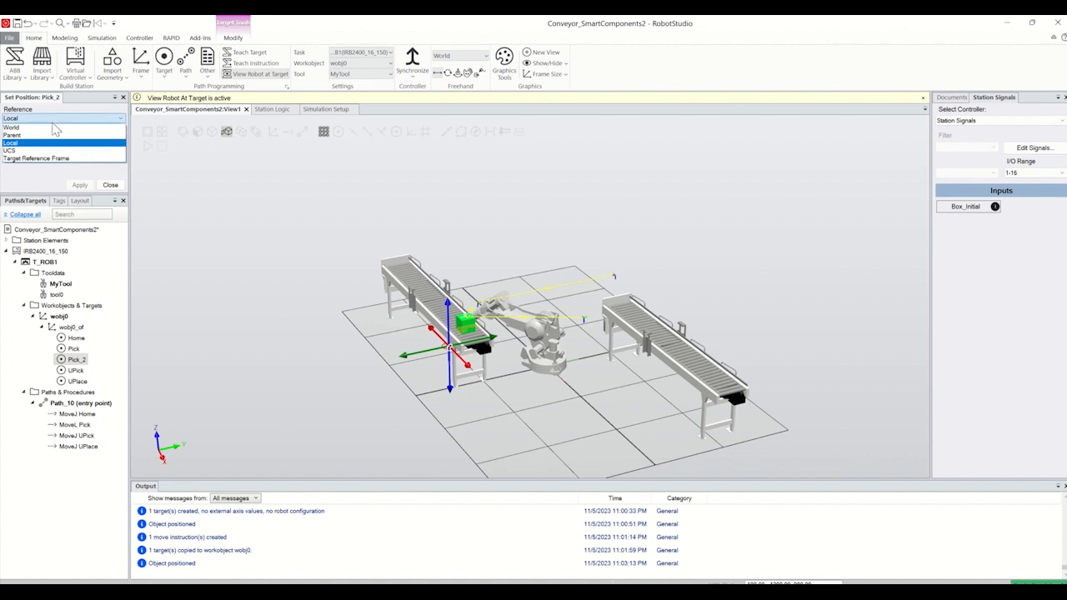
pyautogui.click(36, 127)
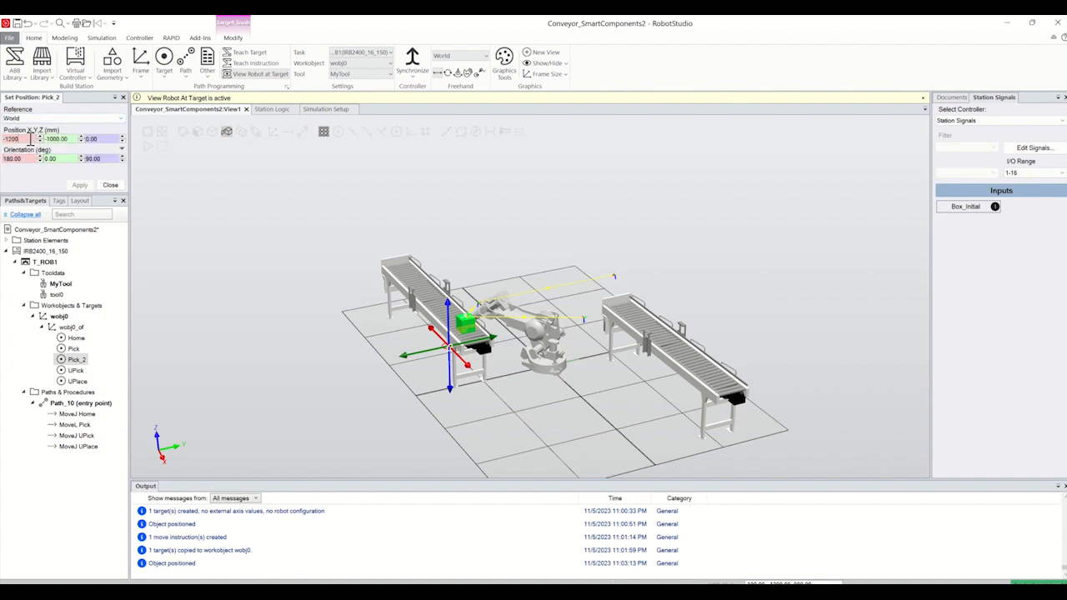
pyautogui.moveTo(31, 138); pyautogui.dragTo(3, 143)
pyautogui.write('200')
pyautogui.moveTo(70, 139); pyautogui.dragTo(38, 142)
pyautogui.write('1100')
pyautogui.moveTo(102, 139); pyautogui.dragTo(85, 140)
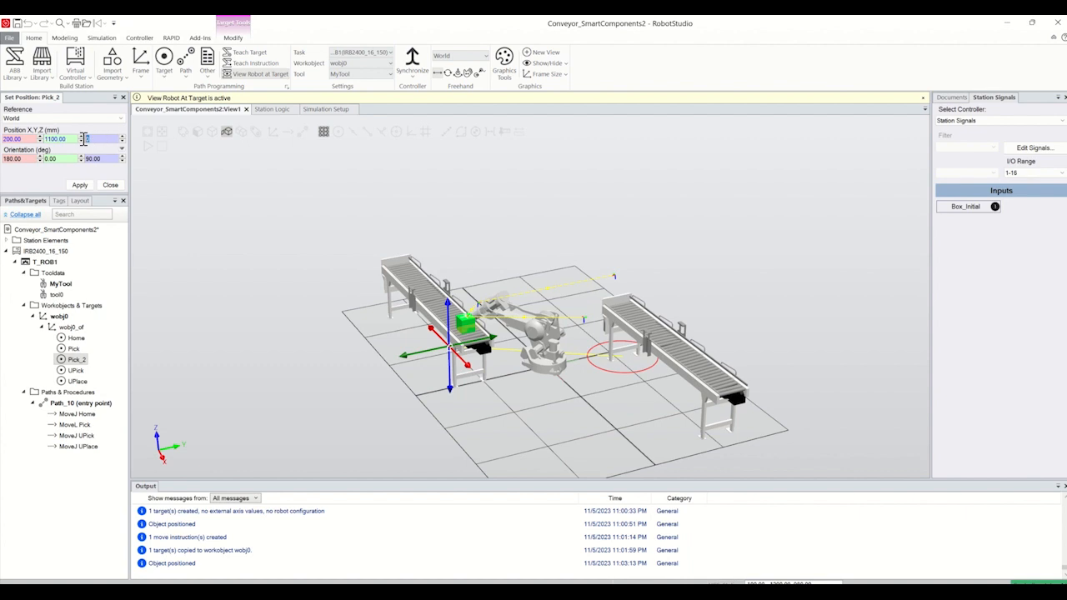
pyautogui.write('980')
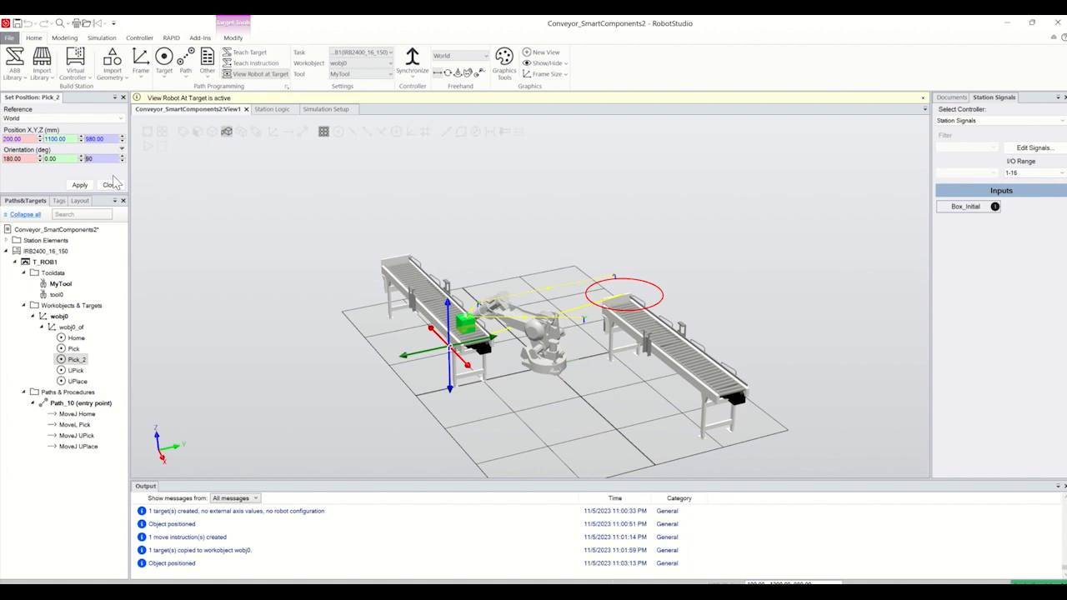
# - Set Pick_2's Z orientation to -90 degrees, apply the new pose and close its position settings
pyautogui.write('-')
pyautogui.click(79, 184)
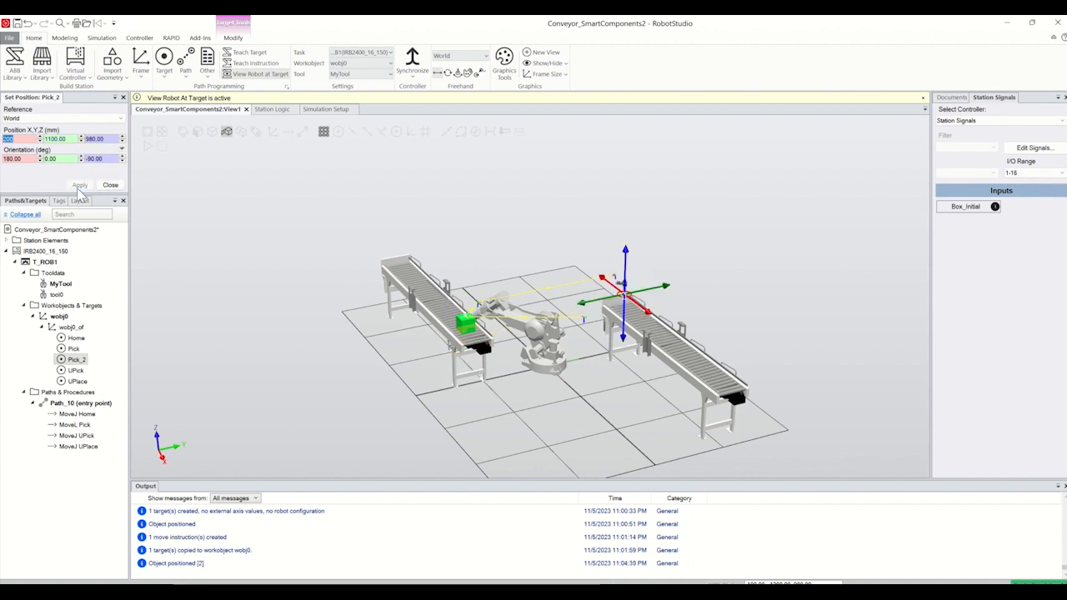
pyautogui.scroll(2, 650, 302)
pyautogui.scroll(5, 648, 302)
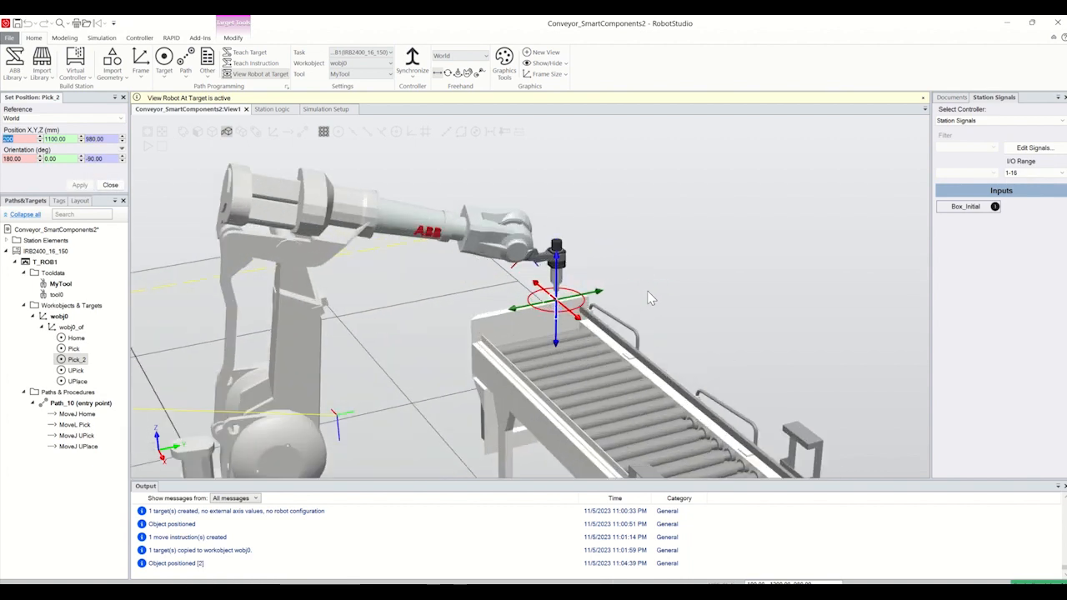
pyautogui.scroll(-6, 645, 292)
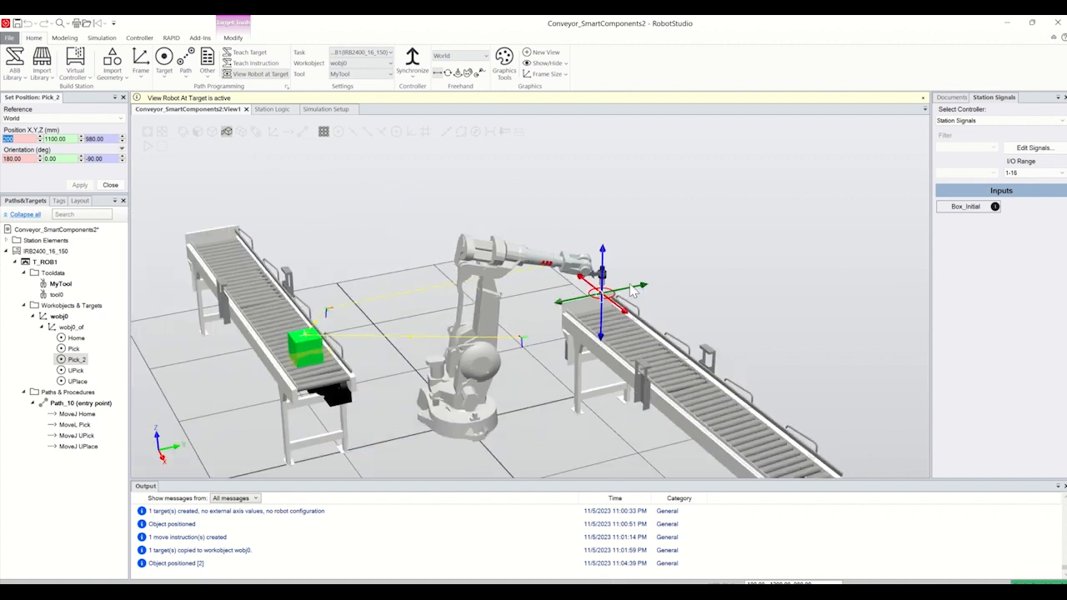
pyautogui.click(110, 185)
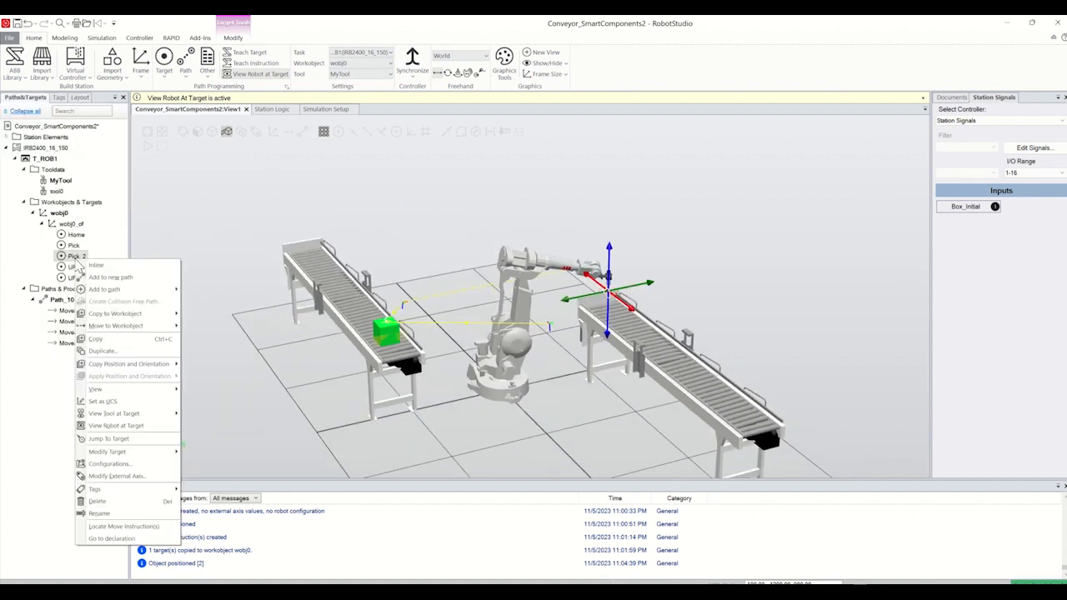
# - Rename the Pick_2 target as Place
pyautogui.rightClick(75, 256)
pyautogui.click(115, 513)
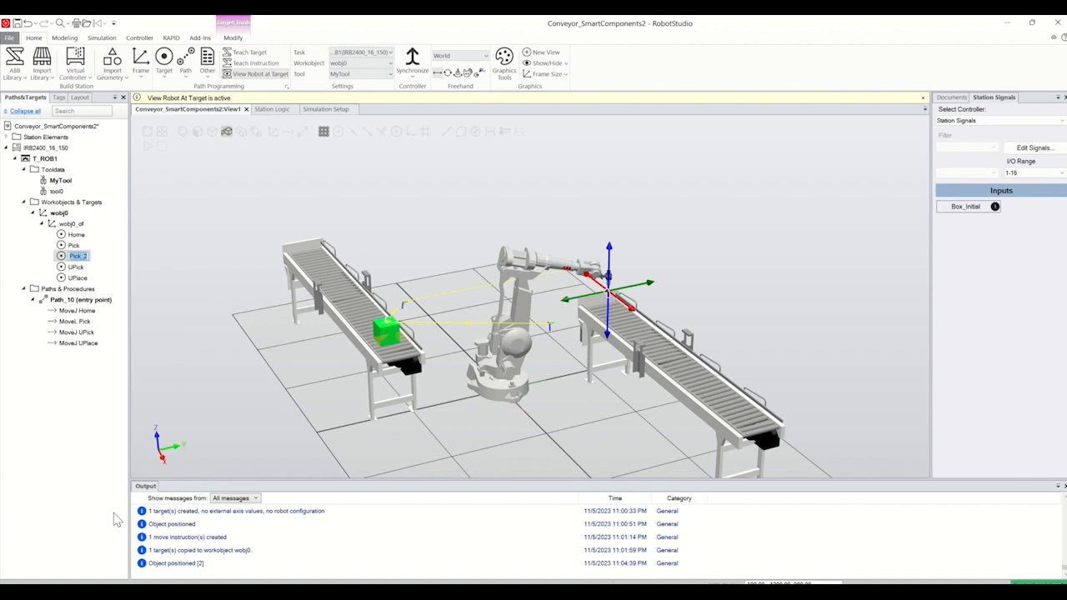
pyautogui.write('Place')
pyautogui.click(74, 395)
# - Move MoveL Pick after MoveJ UPick in Path_10 and add the Place target as a MoveL instruction after MoveJ UPlace
pyautogui.scroll(2, 620, 300)
pyautogui.scroll(-3, 612, 300)
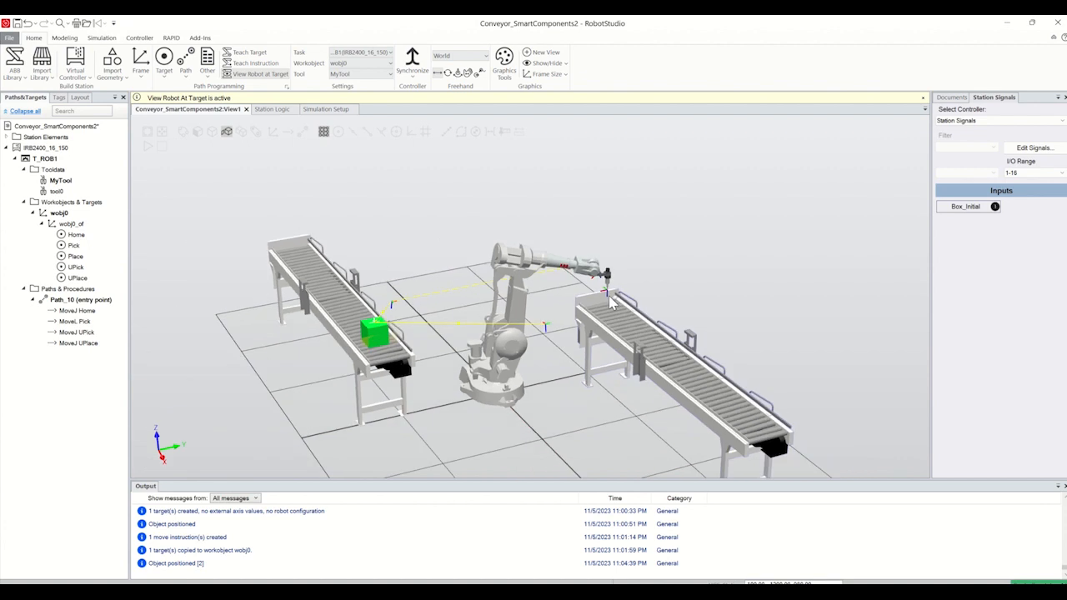
pyautogui.keyDown('ctrl'); pyautogui.keyDown('shift'); pyautogui.moveTo(631, 323); pyautogui.dragTo(604, 332); pyautogui.keyUp('shift'); pyautogui.keyUp('ctrl')
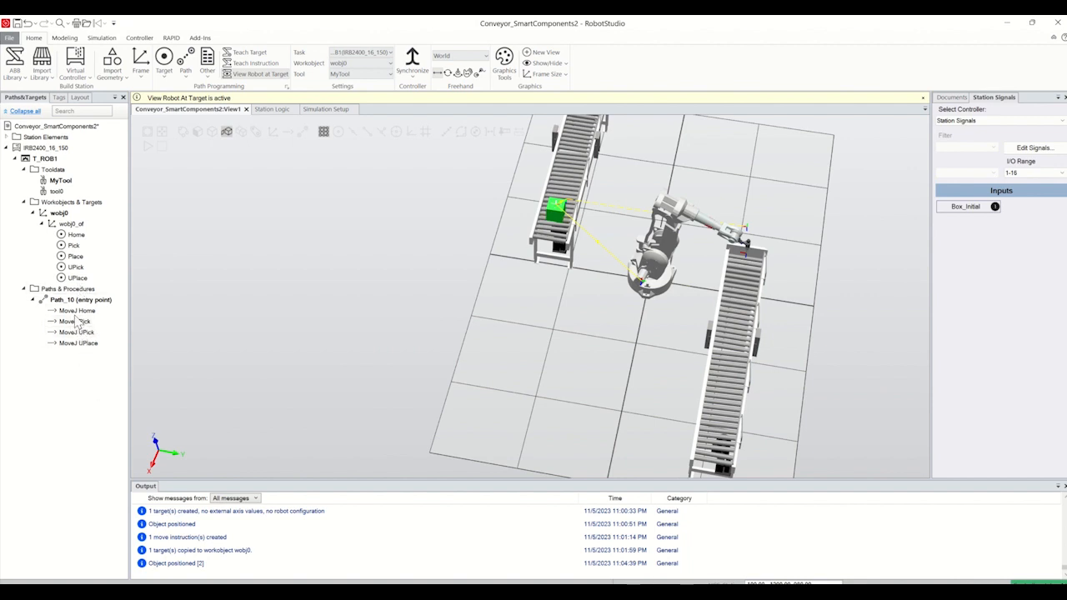
pyautogui.moveTo(86, 333)
pyautogui.mouseDown()
pyautogui.moveTo(78, 320)
pyautogui.moveTo(76, 335)
pyautogui.mouseUp()
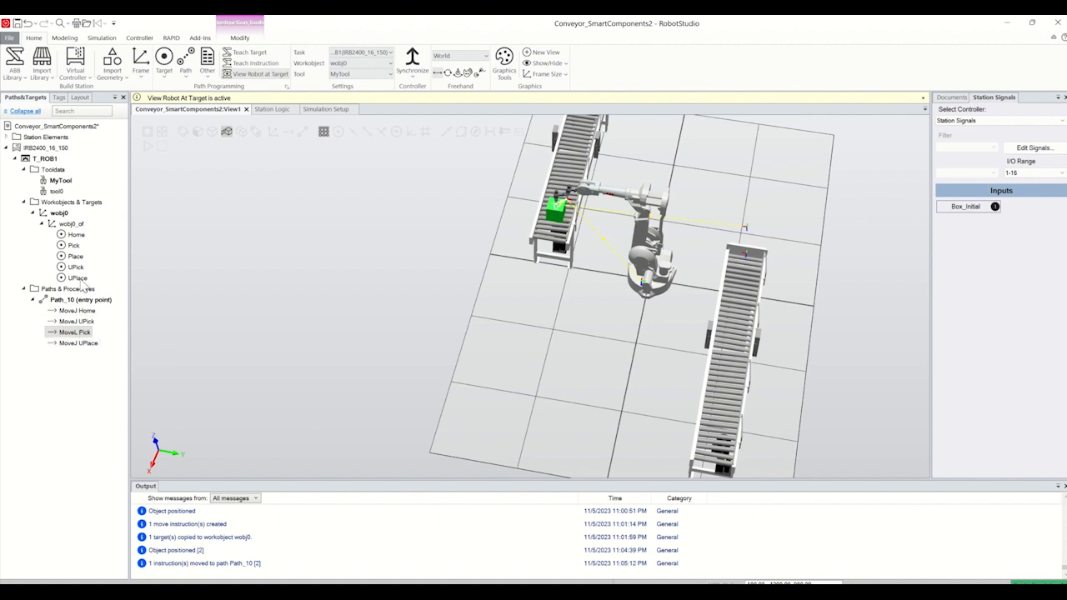
pyautogui.moveTo(75, 259); pyautogui.dragTo(76, 355)
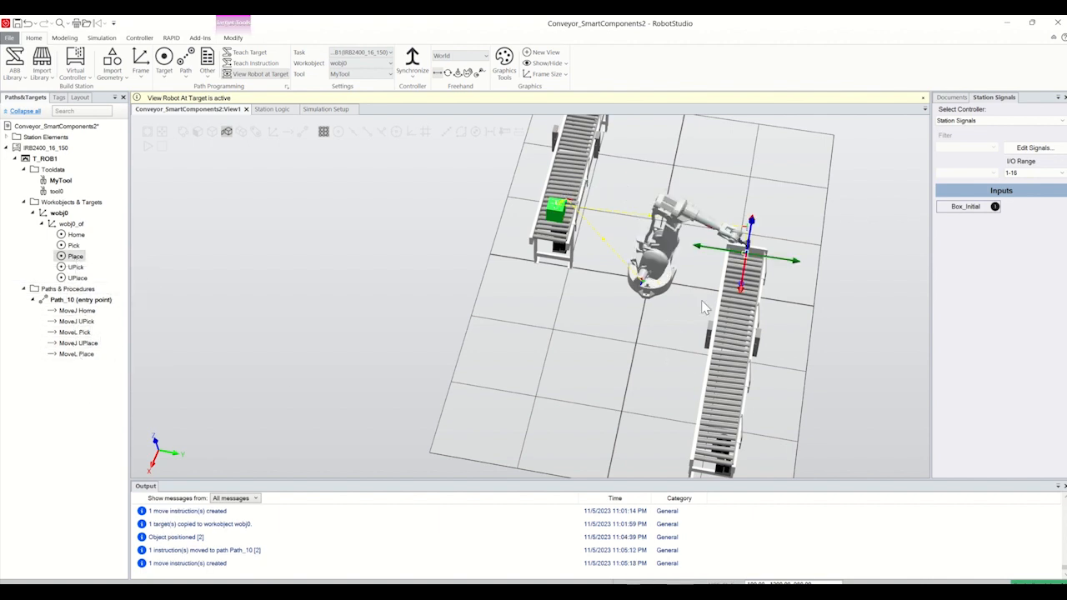
# - Add the Home target to Path_10 as MoveL instructions after MoveL Pick and after MoveL Place
pyautogui.scroll(3, 723, 283)
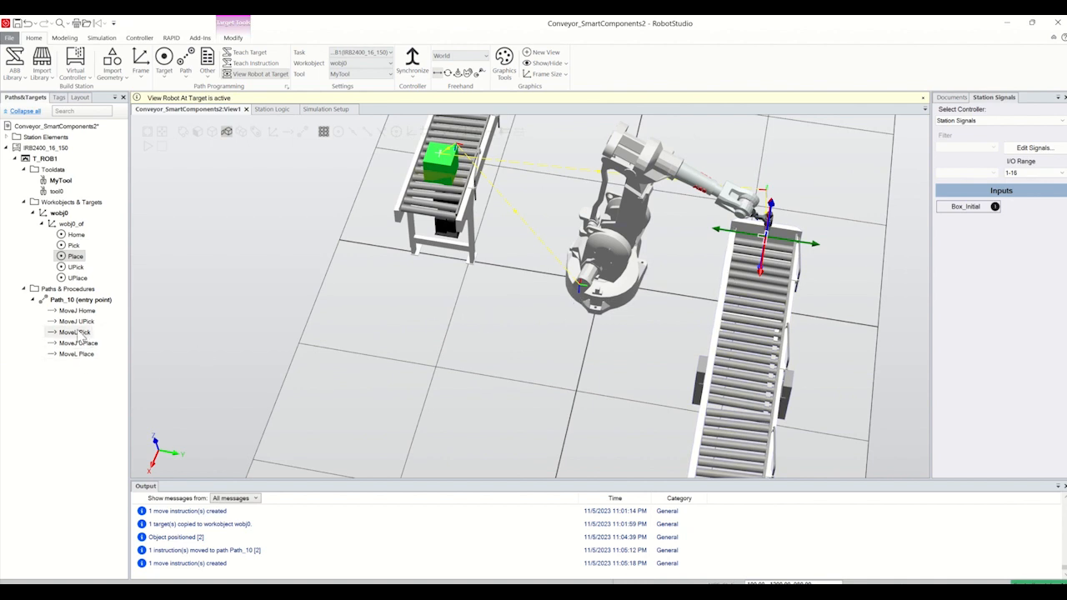
pyautogui.click(76, 235)
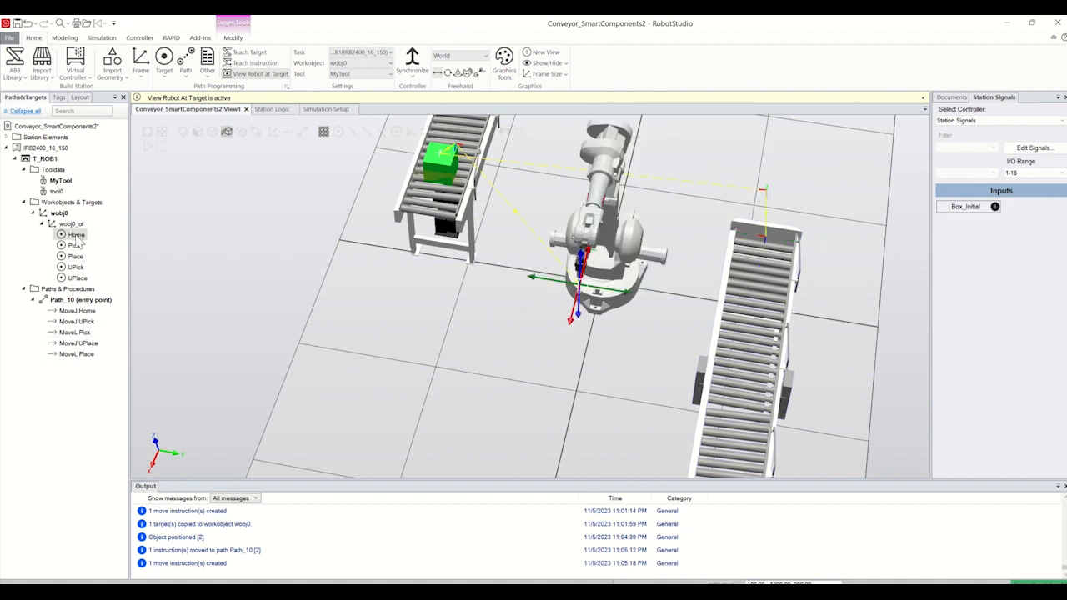
pyautogui.moveTo(76, 236); pyautogui.dragTo(75, 340)
pyautogui.moveTo(76, 236); pyautogui.dragTo(74, 377)
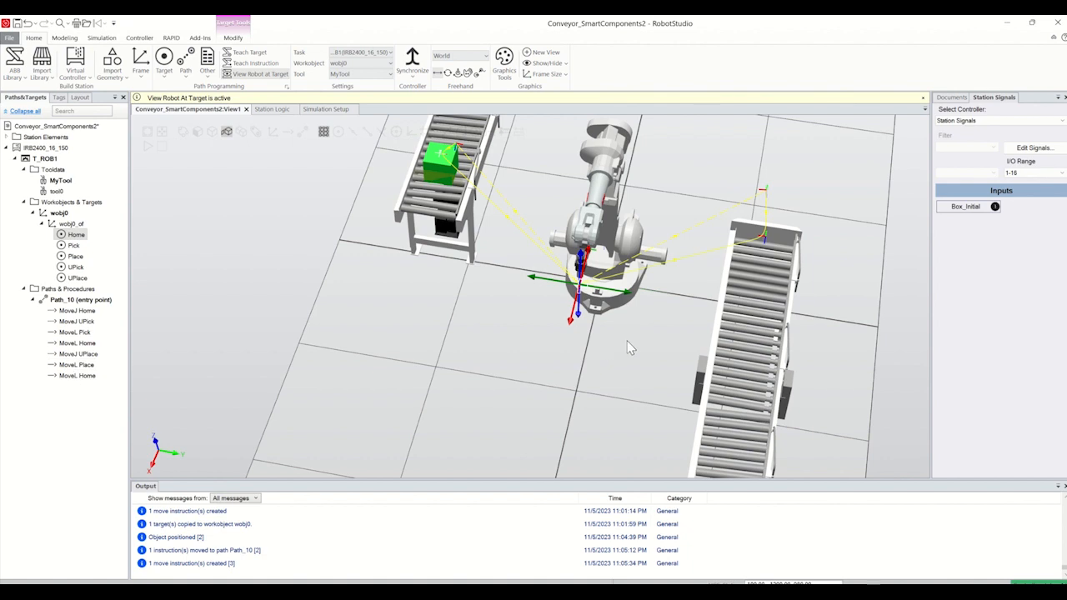
# - Modify a shared instruction setting for all seven move instructions in Path_10, from MoveJ Home to the final MoveL Home
pyautogui.click(88, 312)
pyautogui.keyDown('shift'); pyautogui.click(89, 377); pyautogui.keyUp('shift')
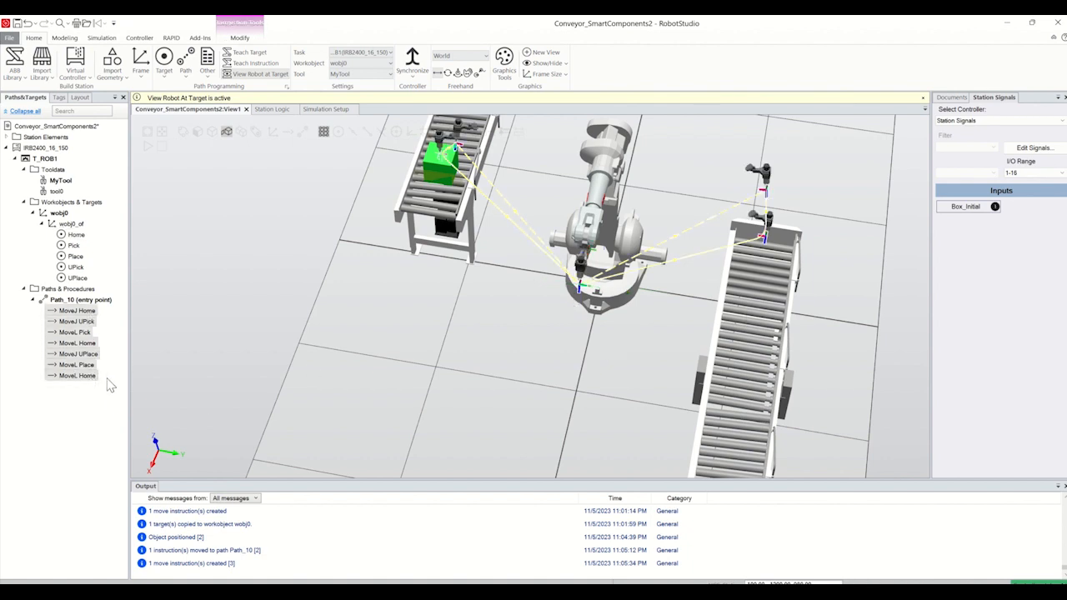
pyautogui.rightClick(86, 312)
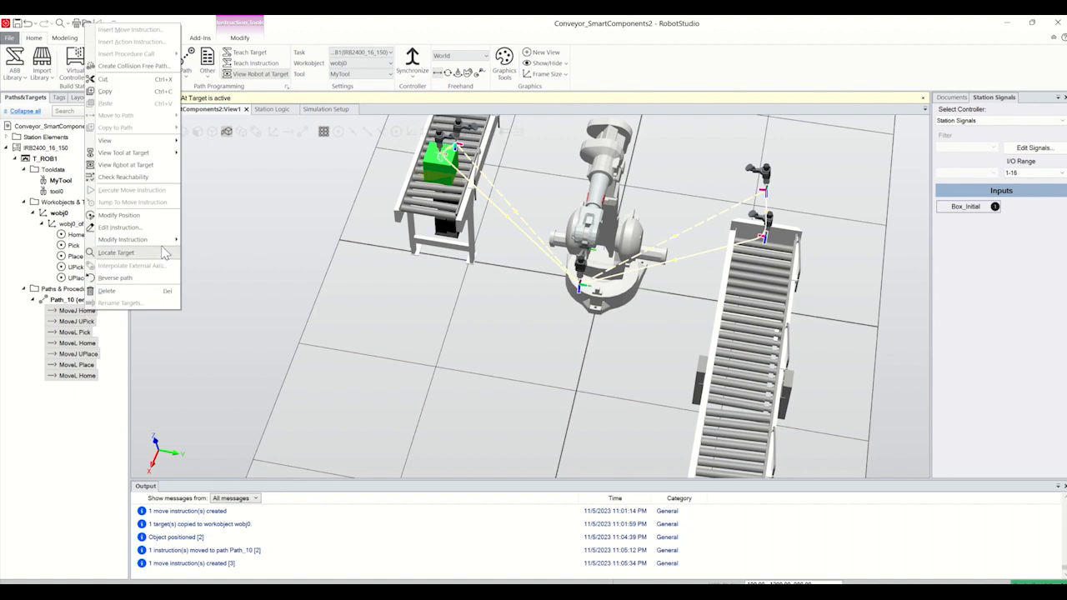
pyautogui.moveTo(125, 239)
pyautogui.moveTo(250, 258)
pyautogui.click(289, 258)
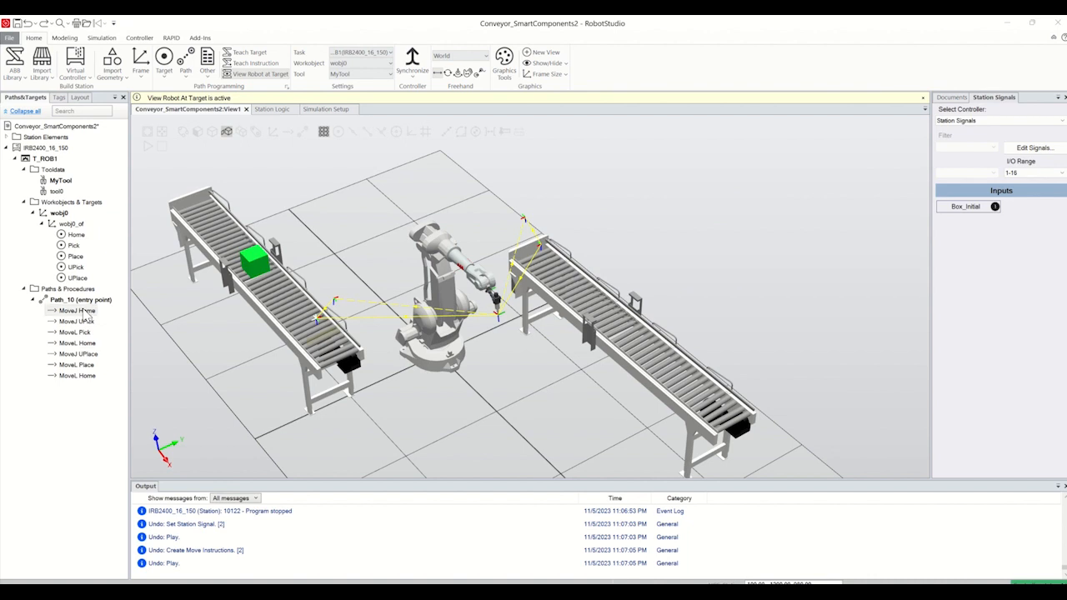
# - Add UPick after MoveL Pick and UPlace after MoveL Place in Path_10, both as MoveL instructions
pyautogui.click(75, 267)
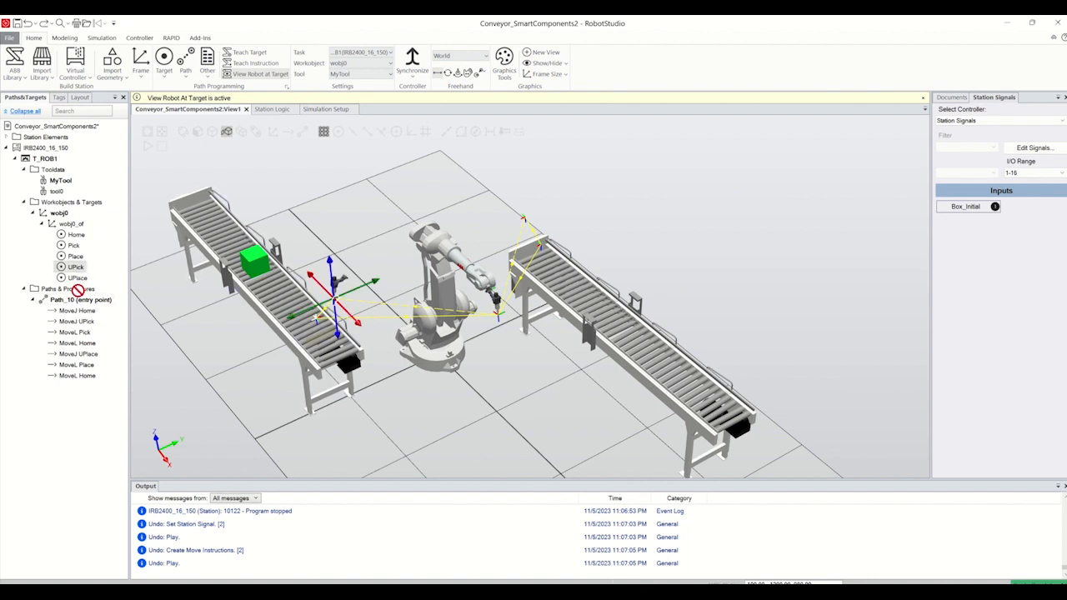
pyautogui.moveTo(77, 335); pyautogui.dragTo(77, 336)
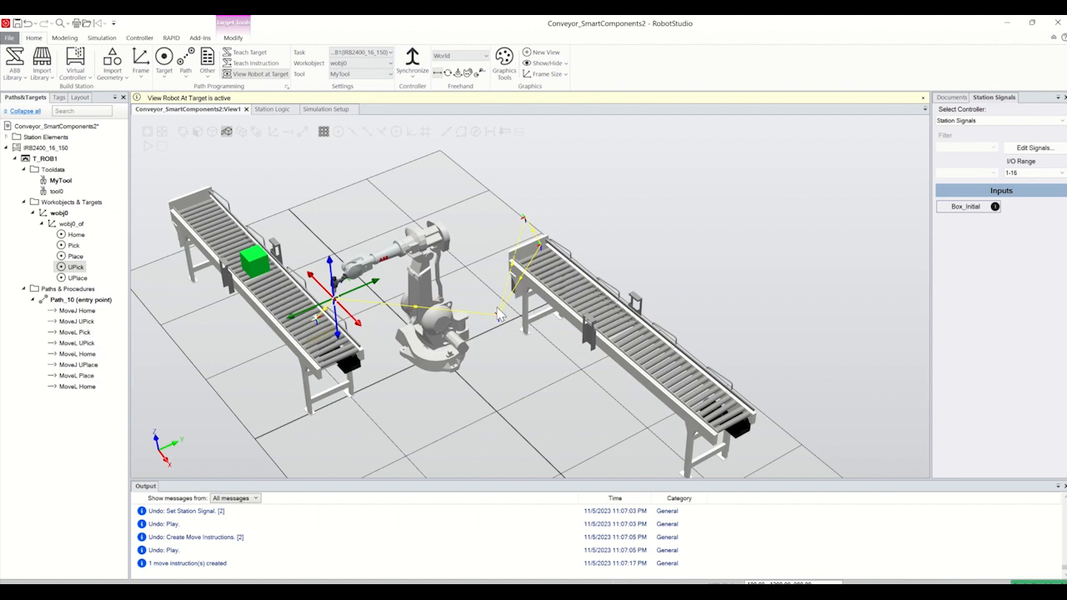
pyautogui.click(76, 278)
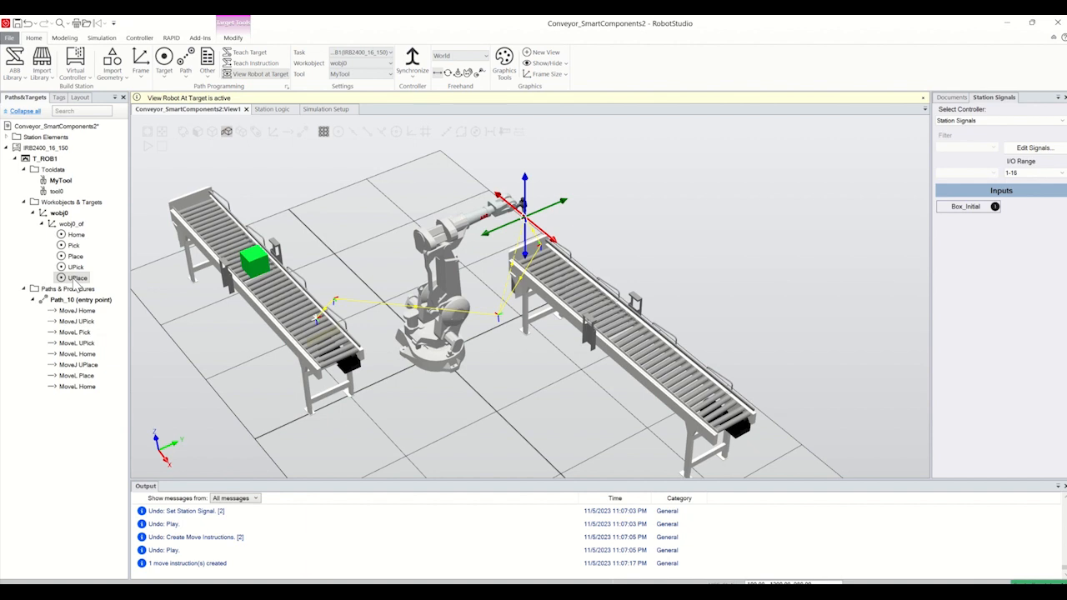
pyautogui.moveTo(77, 279); pyautogui.dragTo(80, 386)
# - Synchronize Path_10 to RAPID in Module1
pyautogui.rightClick(80, 300)
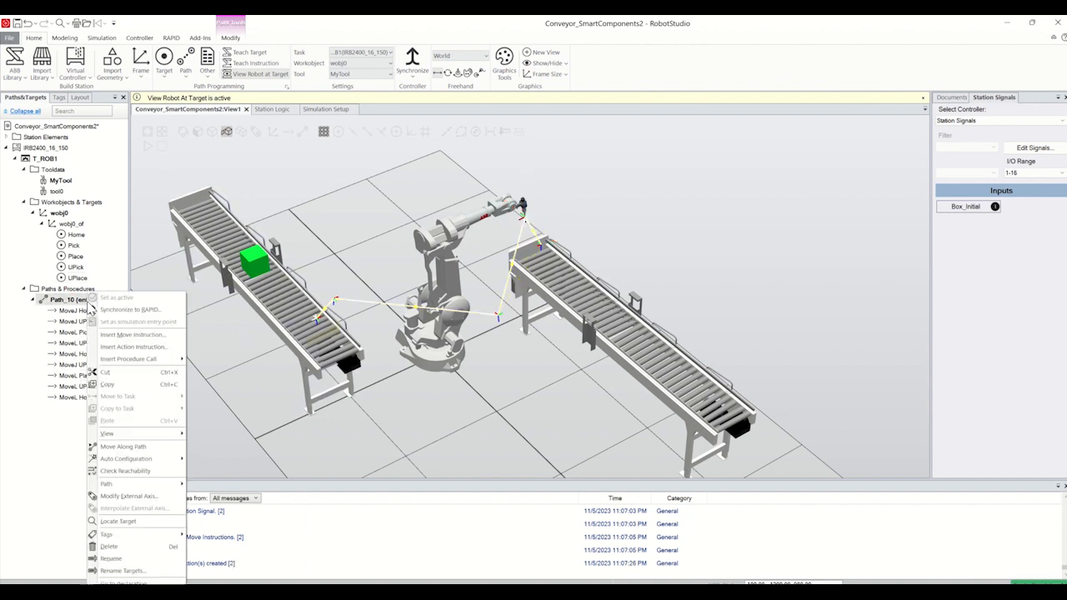
pyautogui.click(133, 321)
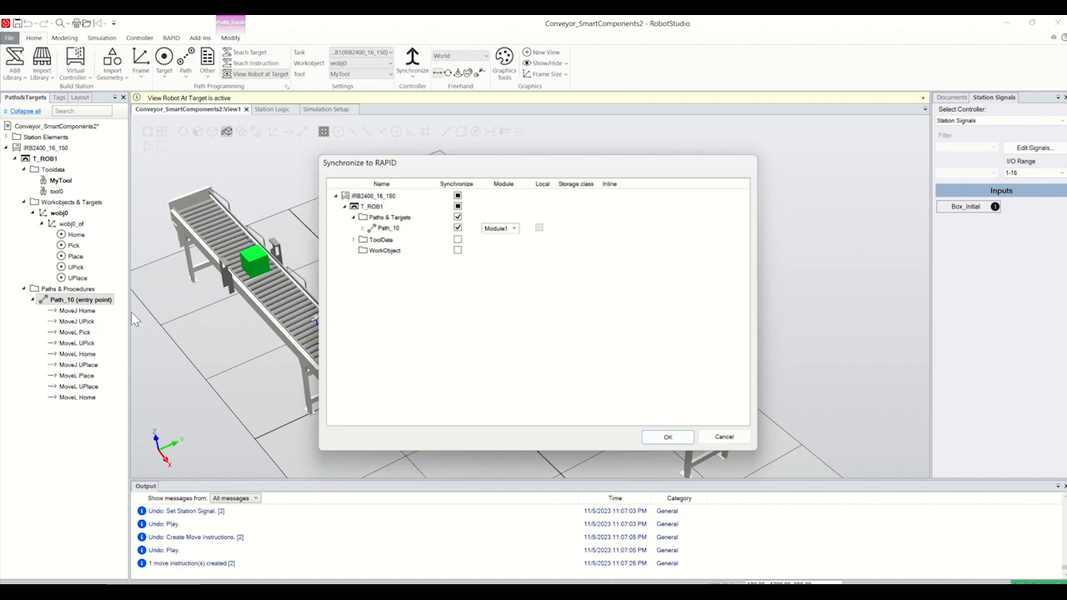
pyautogui.click(667, 436)
# - Run the station simulation and check the box's stop at the conveyor end and the robot's motion
pyautogui.click(147, 147)
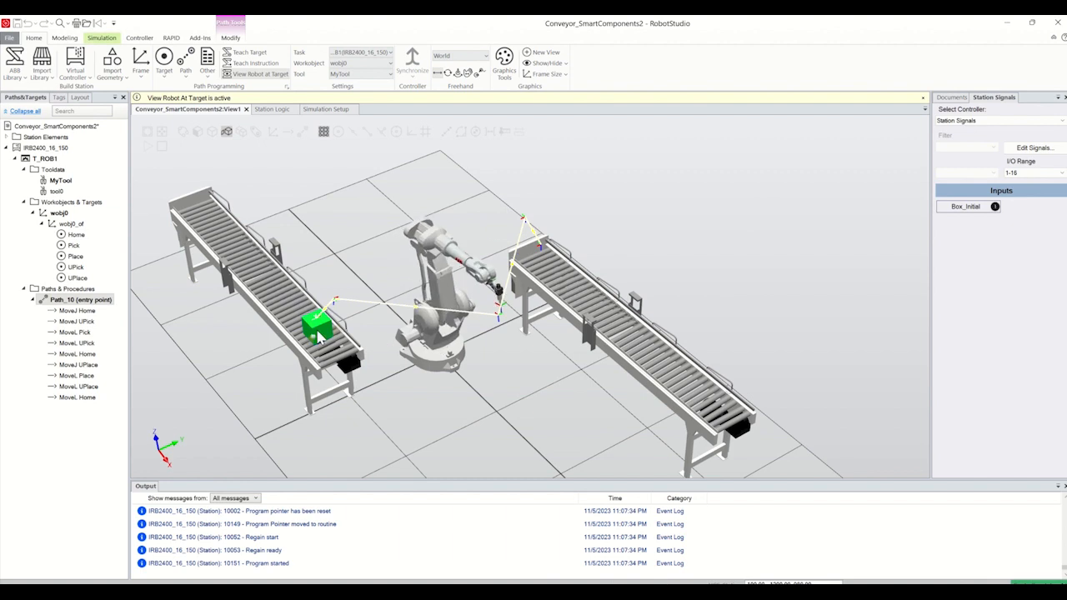
pyautogui.scroll(5, 333, 346)
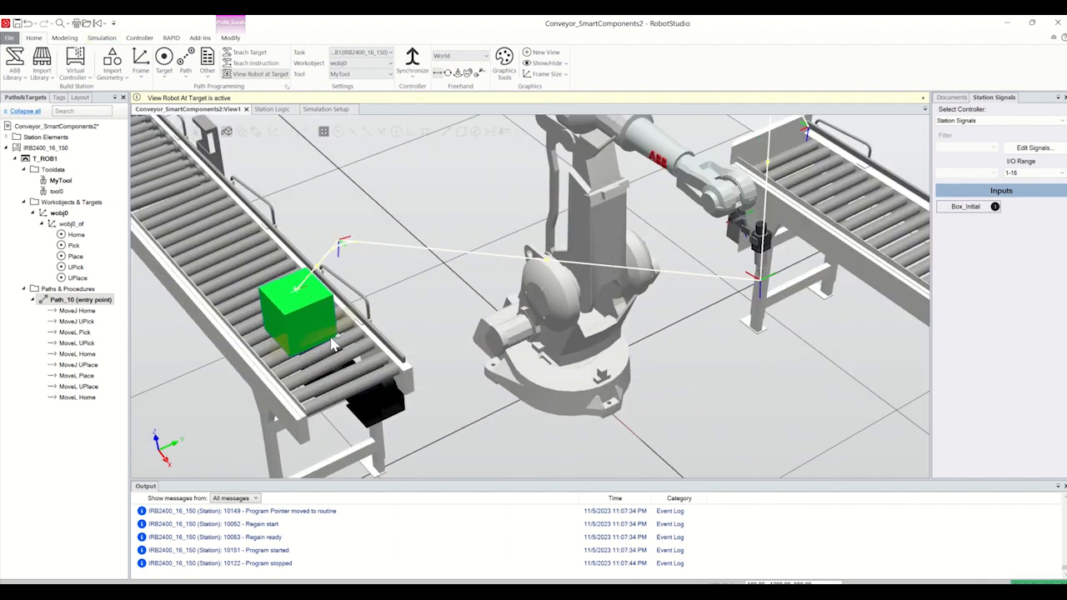
pyautogui.scroll(-6, 333, 346)
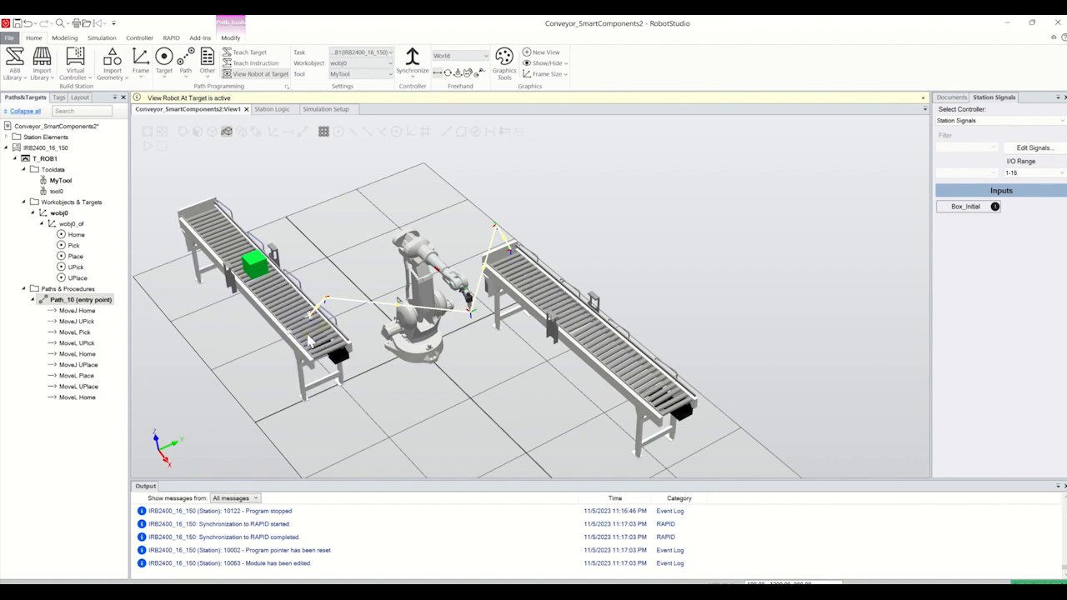
pyautogui.scroll(3, 317, 339)
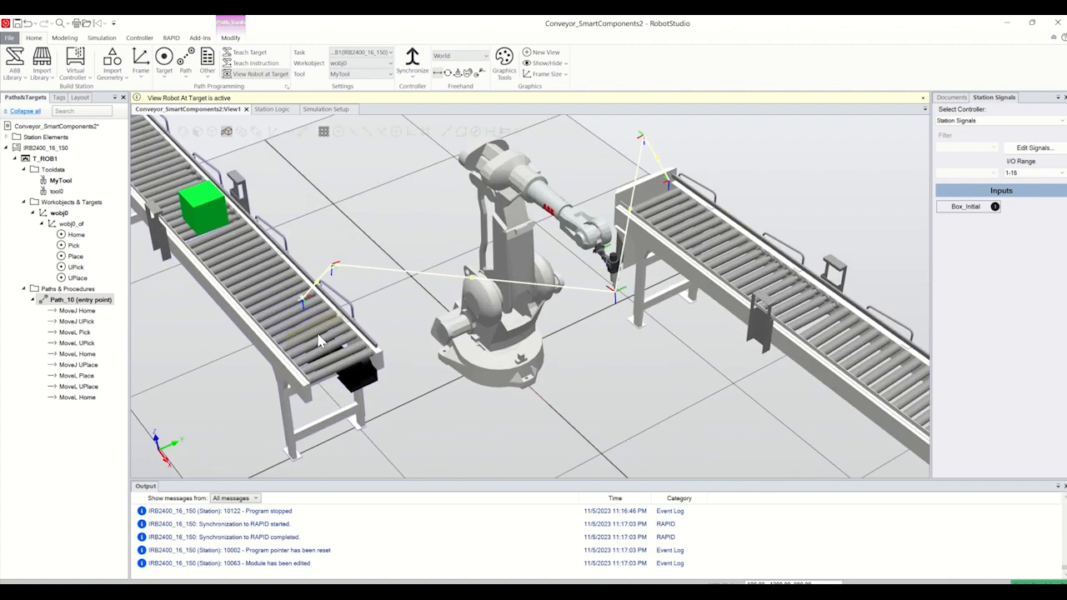
pyautogui.scroll(-3, 316, 338)
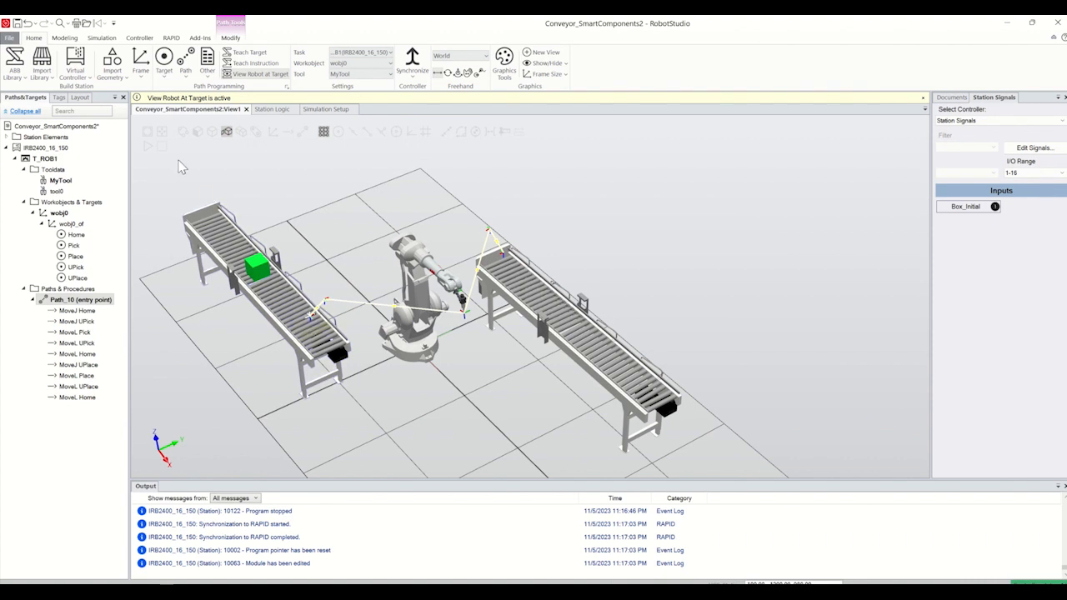
pyautogui.click(147, 146)
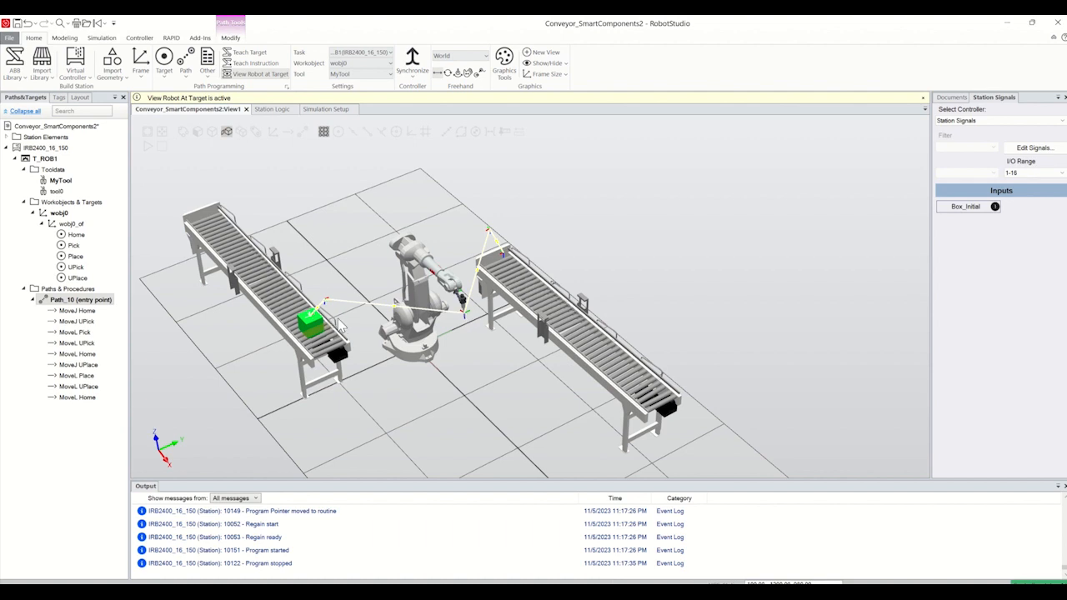
# - Insert a WaitDI action instruction for signal Entry_1 with value 1 in Path_10 and place it after MoveJ Home
pyautogui.rightClick(75, 299)
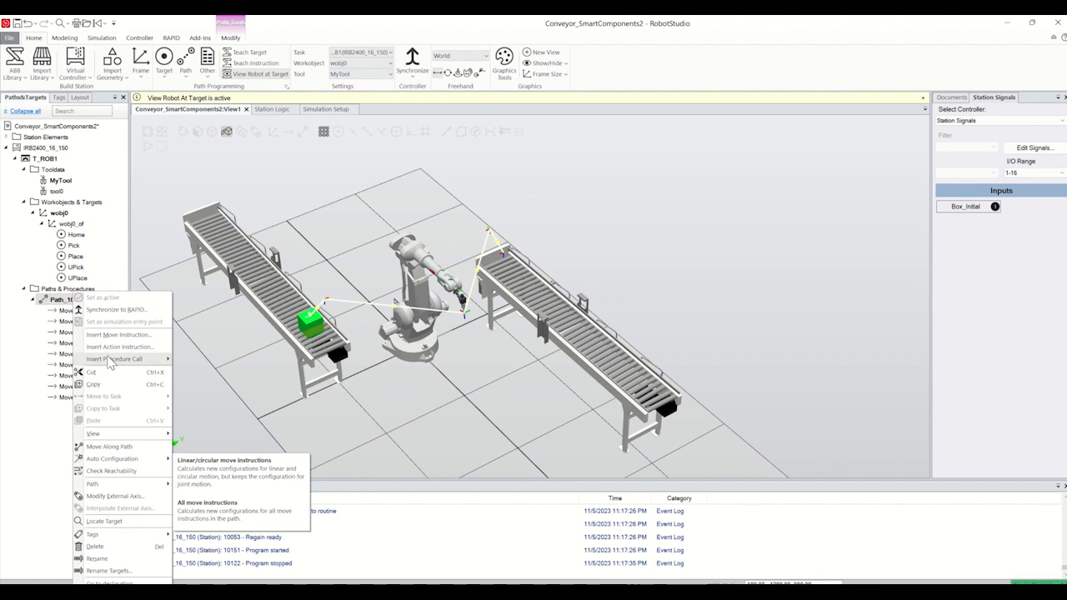
pyautogui.moveTo(106, 360)
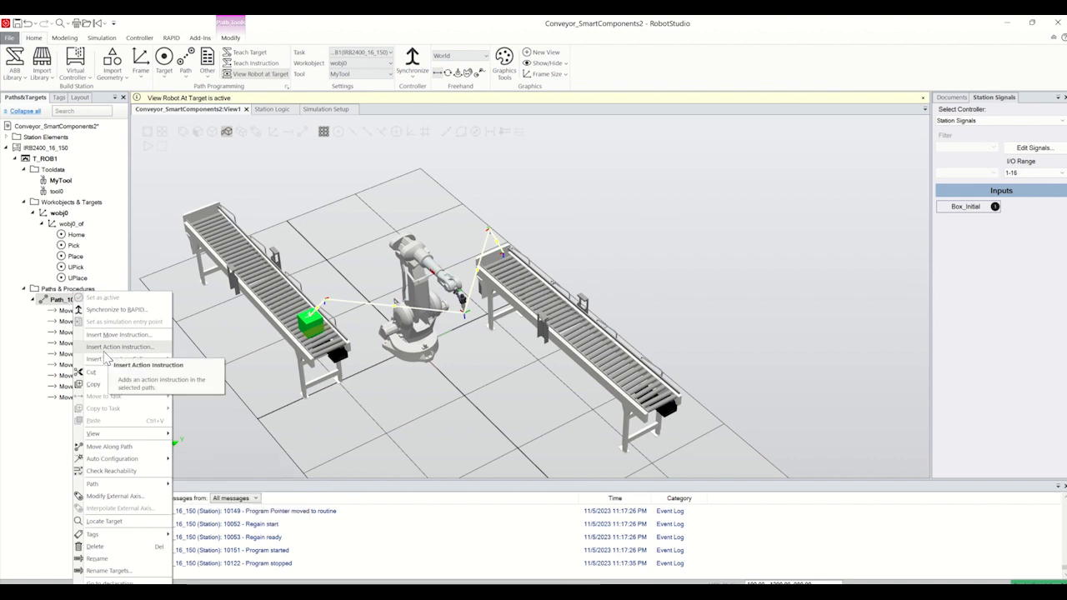
pyautogui.click(117, 347)
pyautogui.click(64, 167)
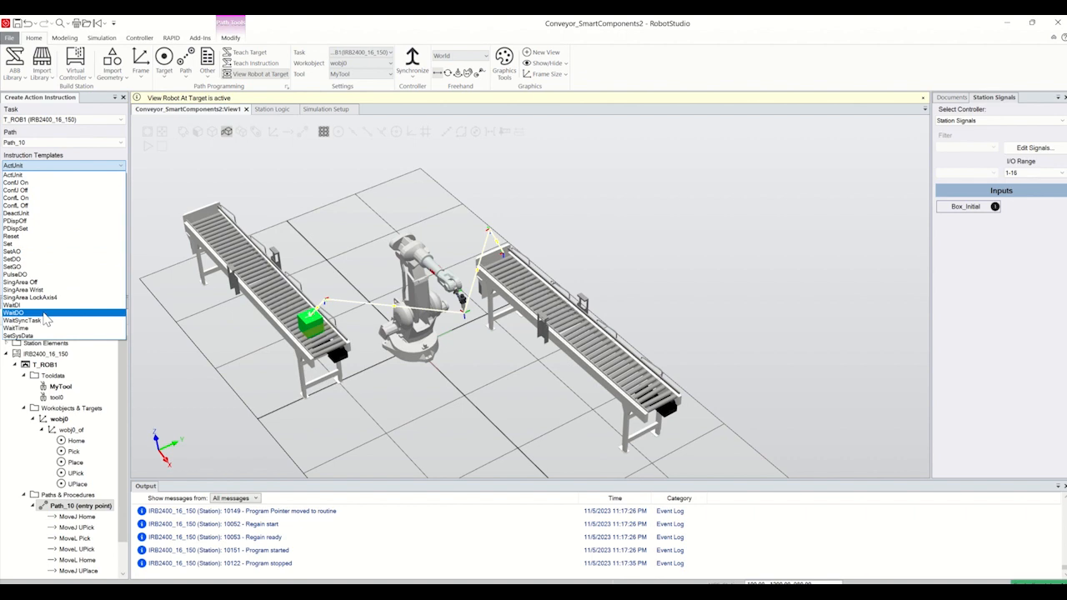
pyautogui.click(27, 306)
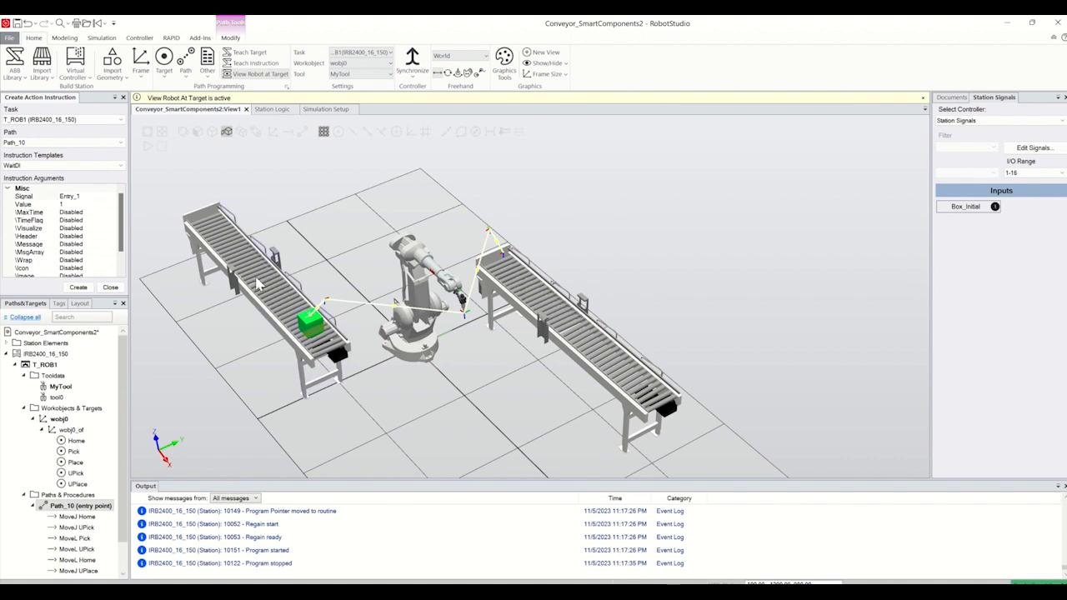
pyautogui.click(78, 287)
pyautogui.moveTo(81, 572); pyautogui.dragTo(75, 481)
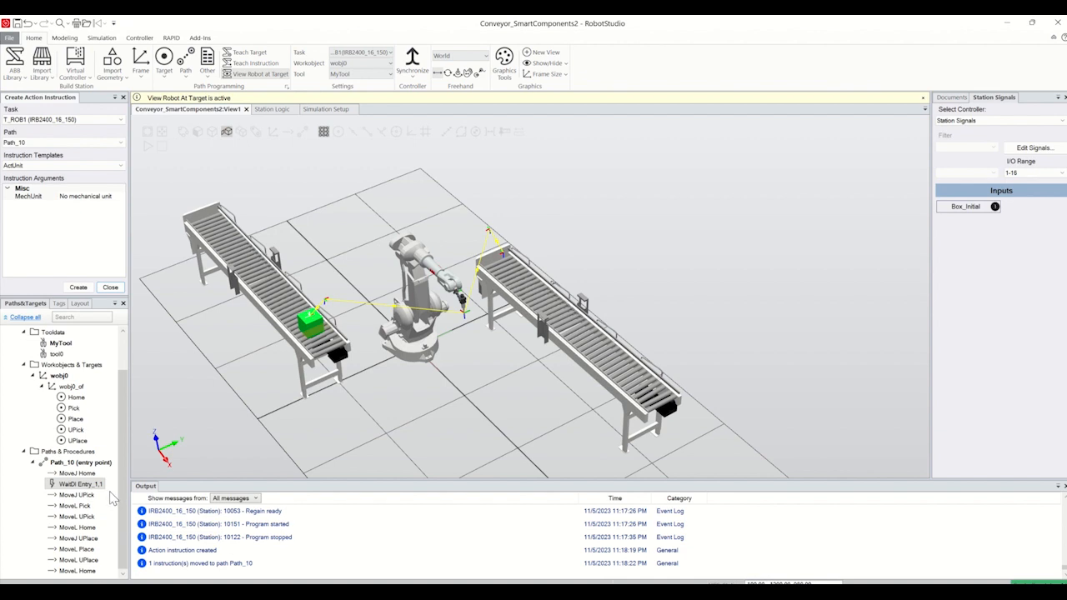
pyautogui.click(110, 287)
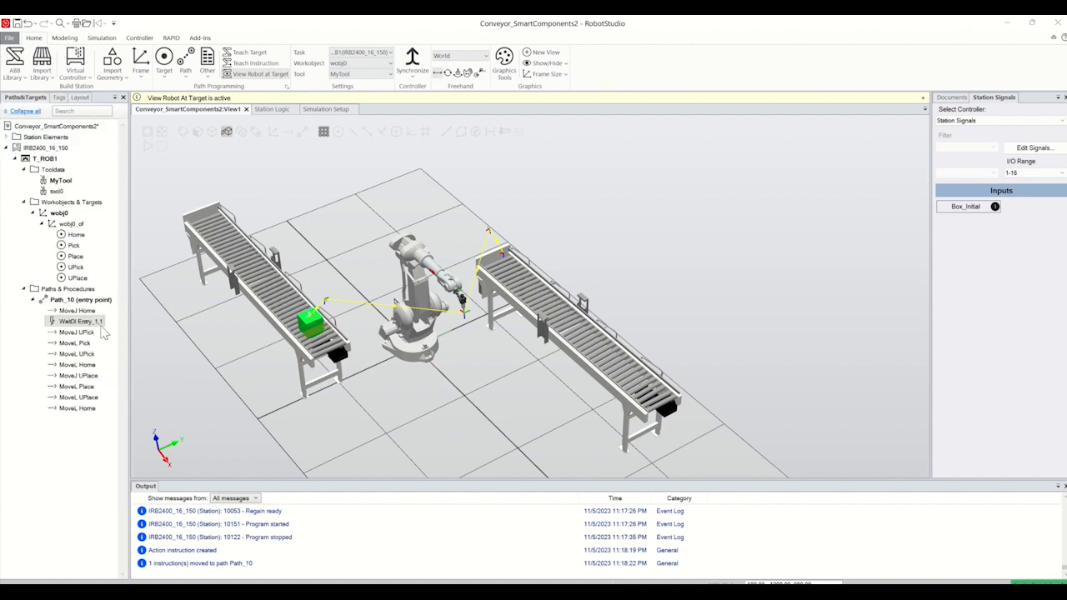
# - Synchronize the updated Path_10 with its WaitDI instruction to RAPID in Module1
pyautogui.rightClick(77, 302)
pyautogui.click(118, 316)
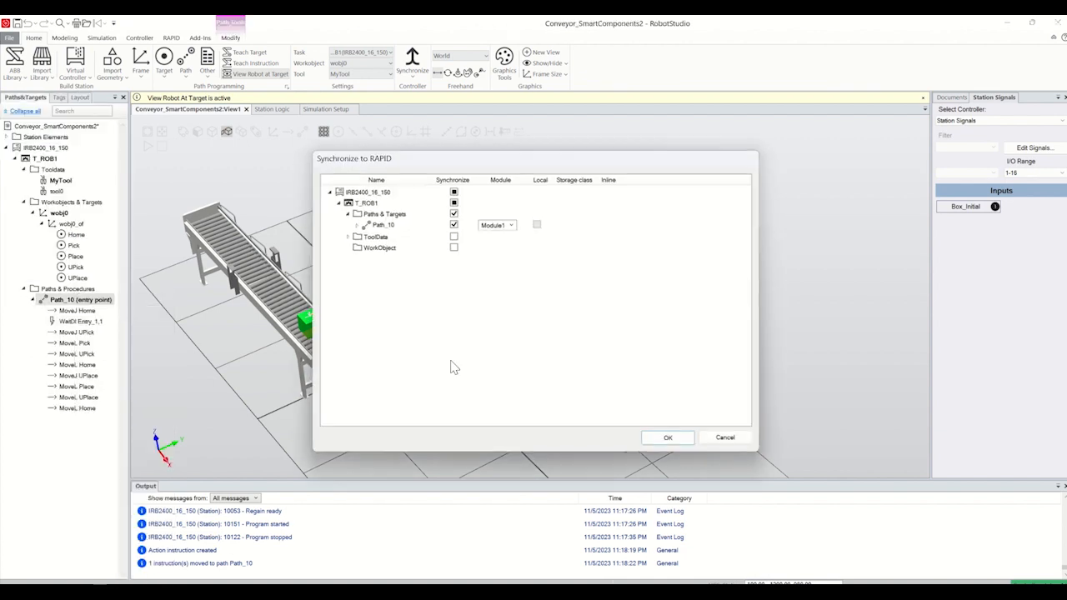
pyautogui.click(665, 438)
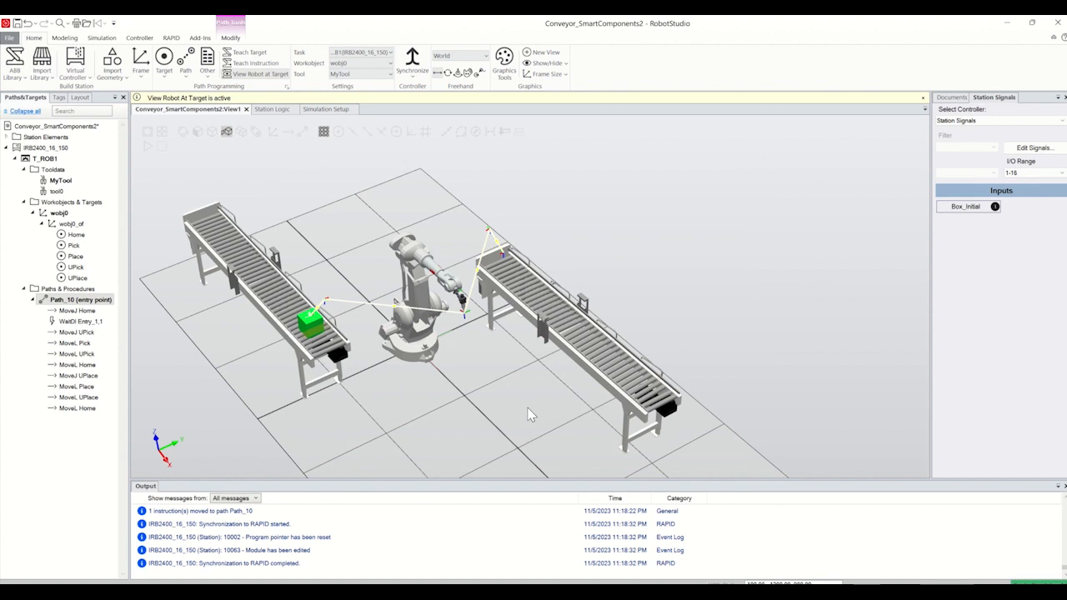
# - Reset the box with the Box_Initial signal and run the simulation to check that the robot waits for Entry_1
pyautogui.click(972, 211)
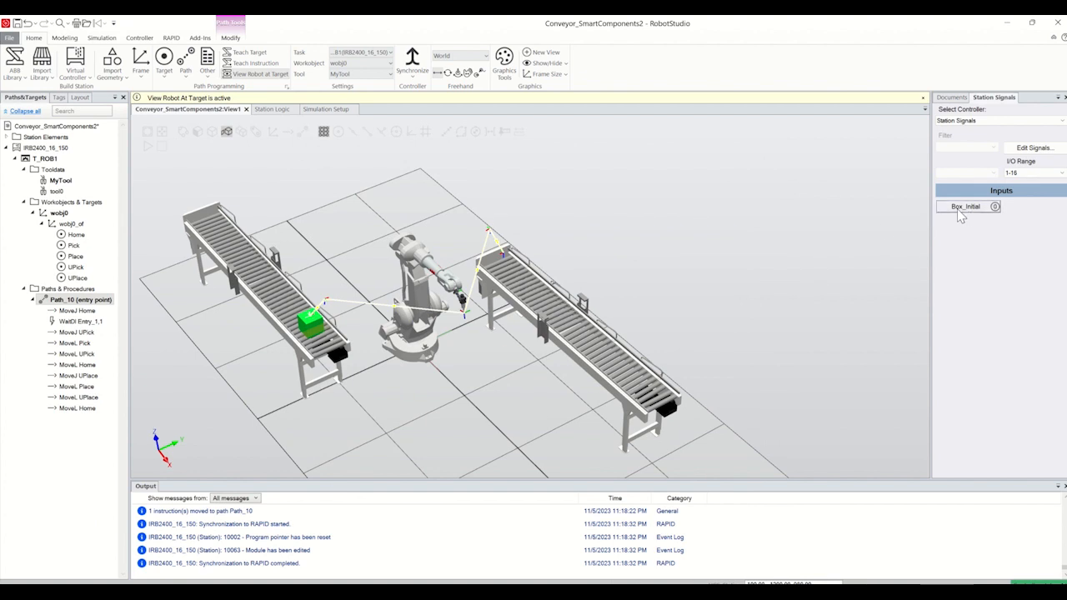
pyautogui.click(962, 209)
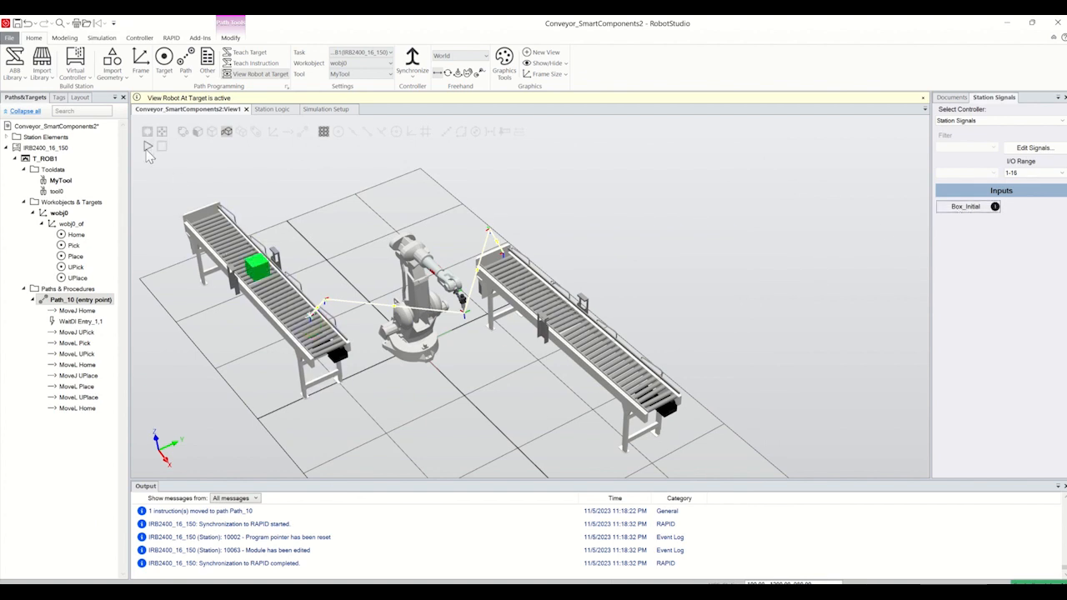
pyautogui.click(148, 146)
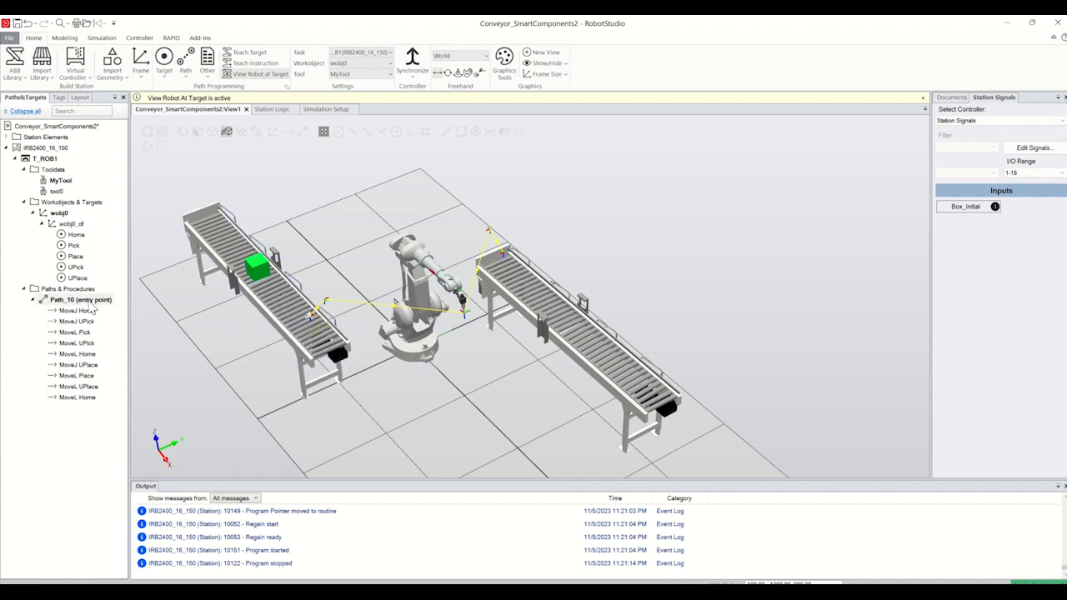
# - Undo the deletion of the WaitDI Entry_1 instruction in Path_10
pyautogui.hotkey('ctrl', 'z')
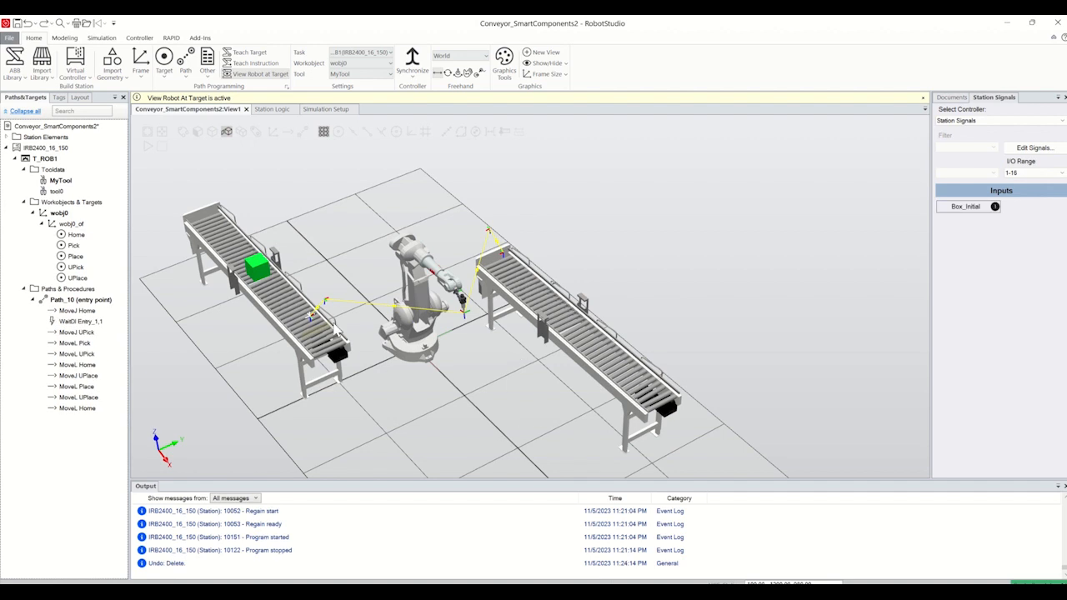
# - Add an Attacher and a Detacher smart component to the station logic
pyautogui.click(275, 110)
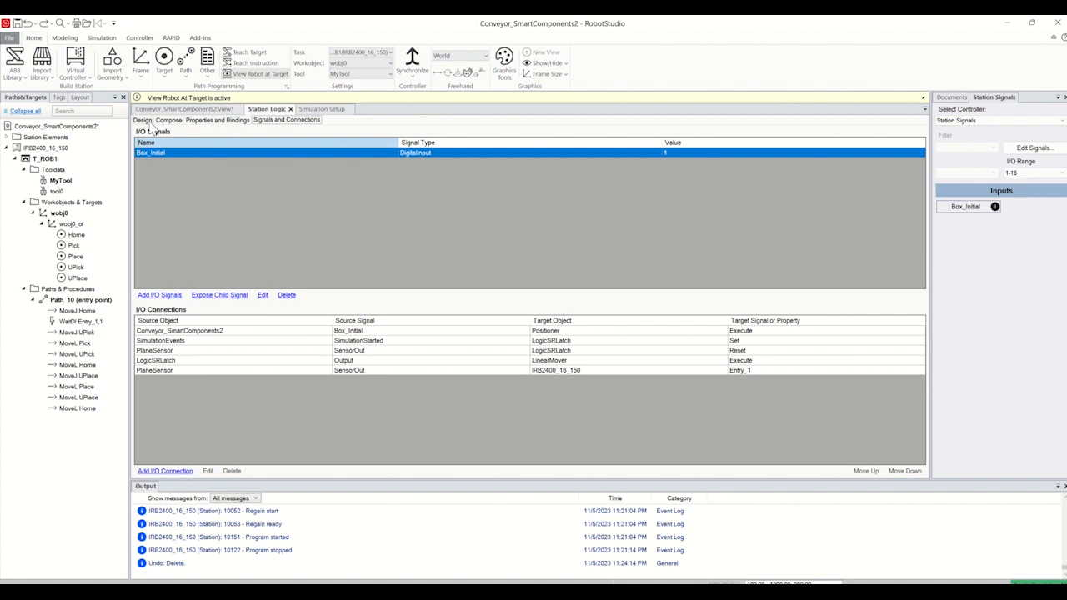
pyautogui.click(168, 120)
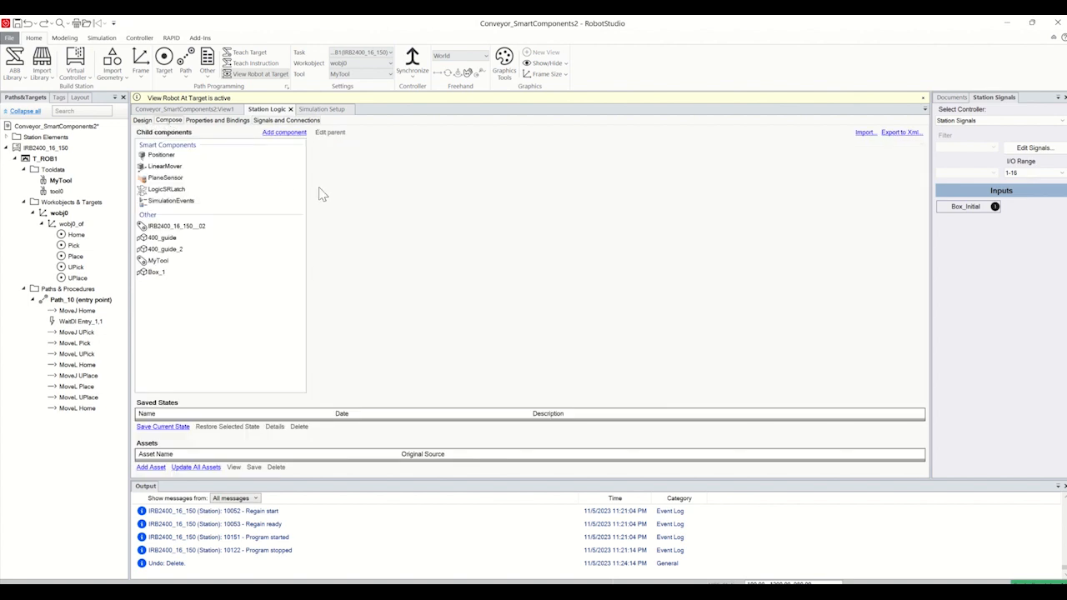
pyautogui.click(284, 132)
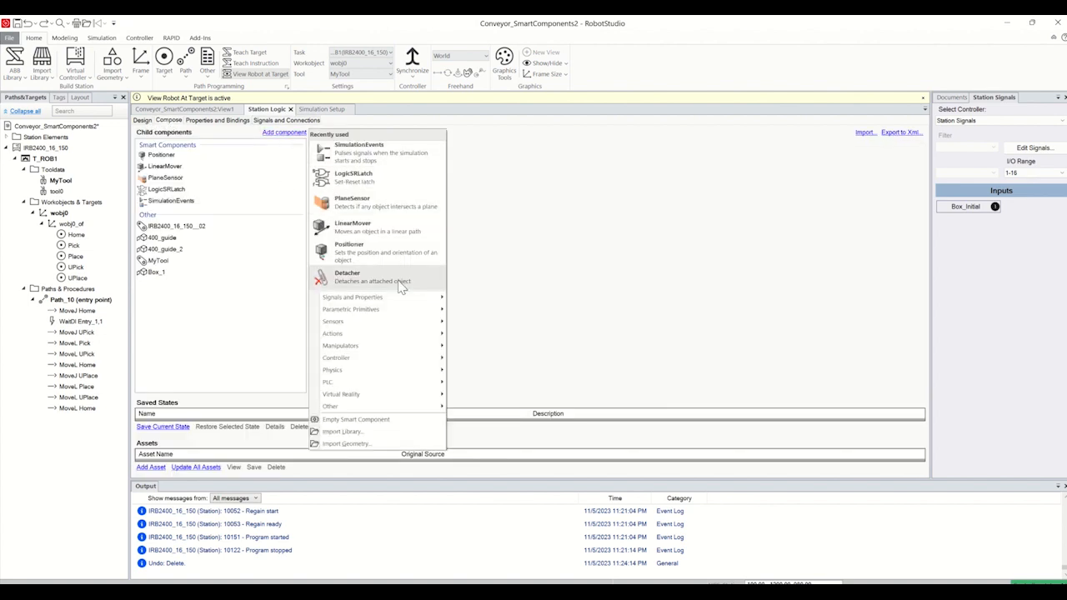
pyautogui.moveTo(414, 340)
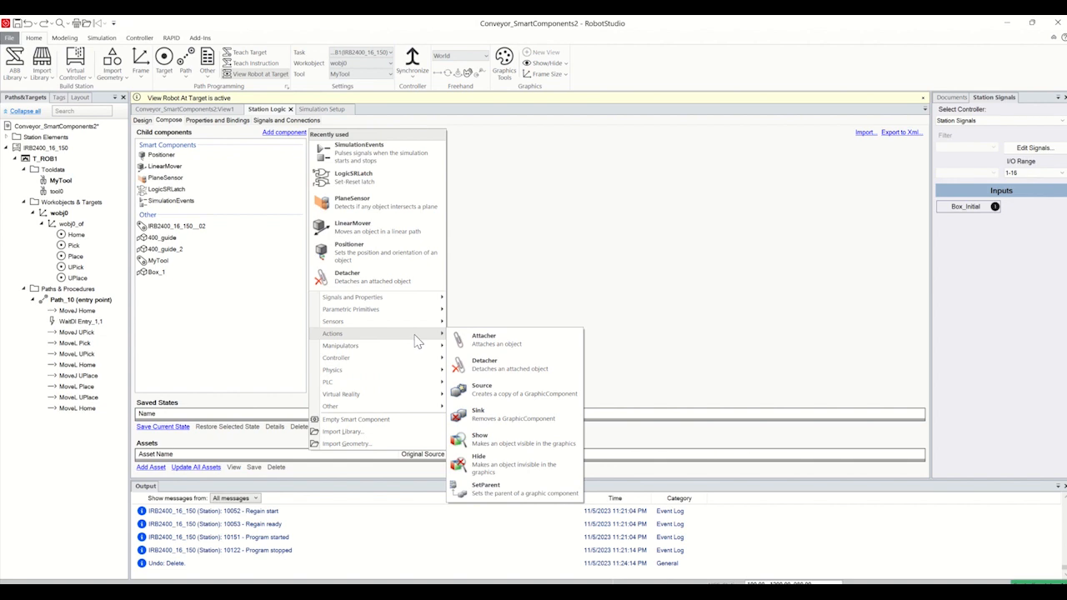
pyautogui.click(484, 337)
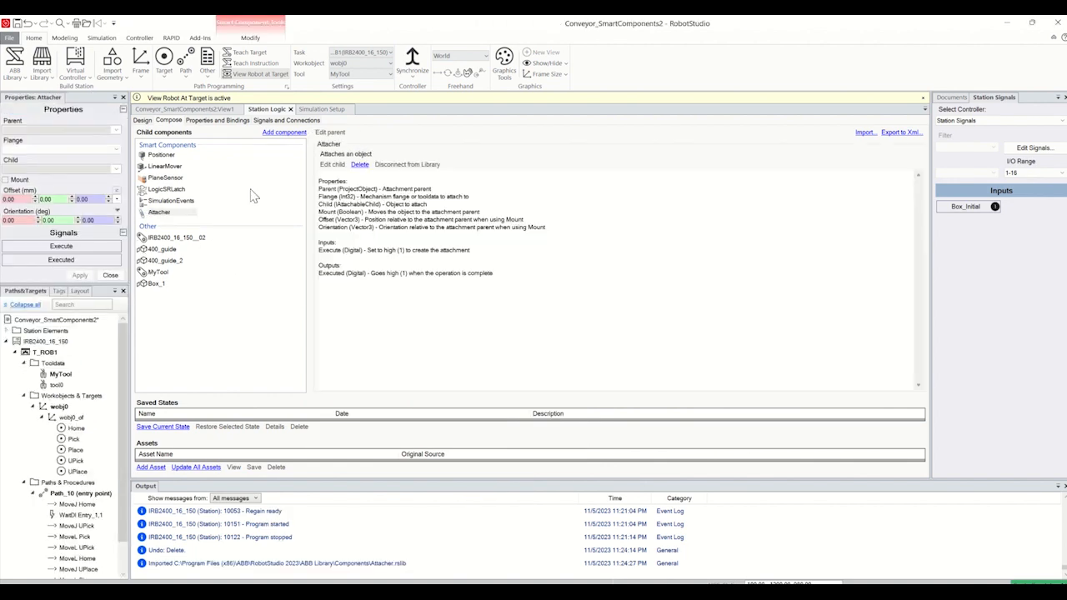
pyautogui.click(278, 134)
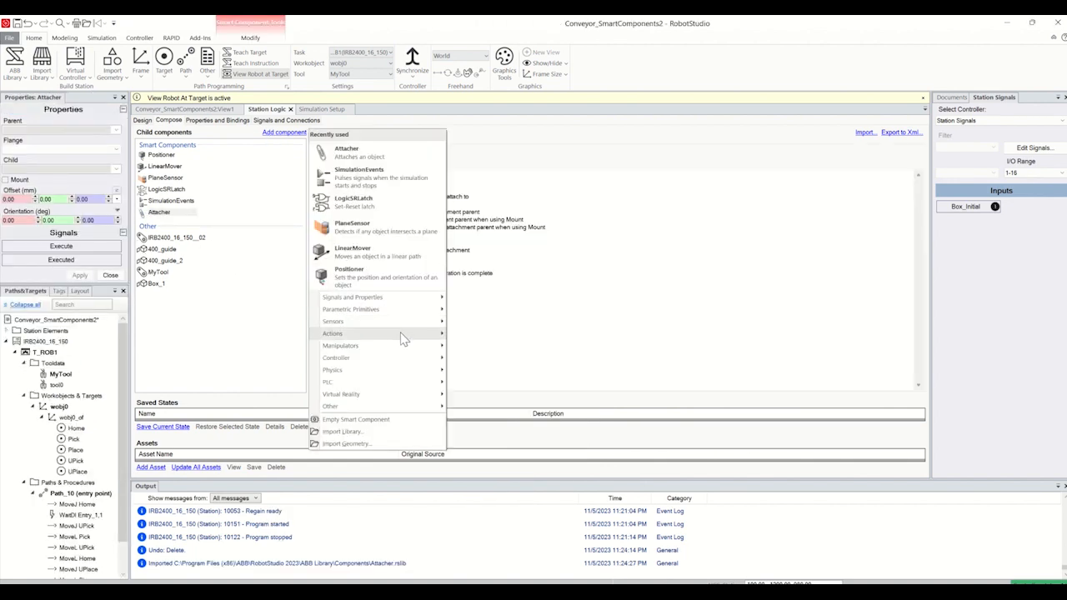
pyautogui.moveTo(405, 335)
pyautogui.click(500, 362)
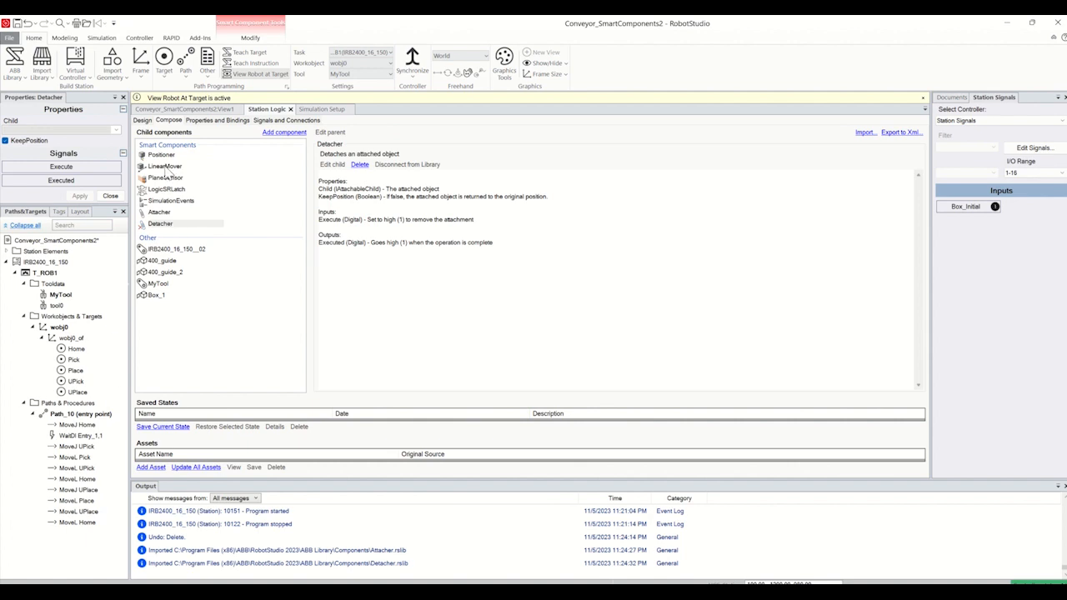
# - Configure the Attacher with MyTool as parent and Box_1 as child, and apply the properties
pyautogui.click(159, 213)
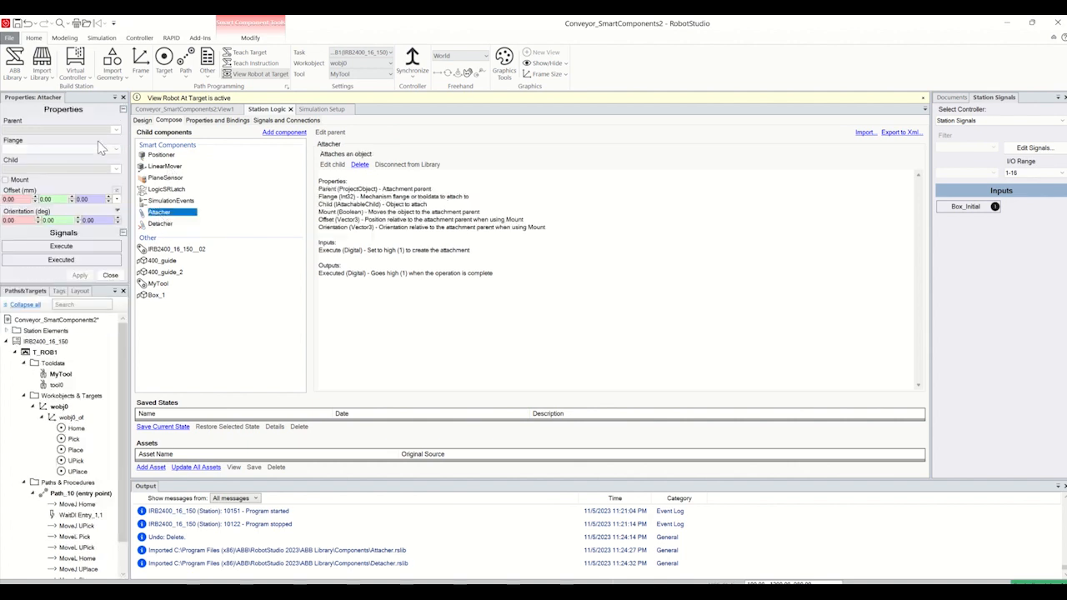
pyautogui.click(116, 131)
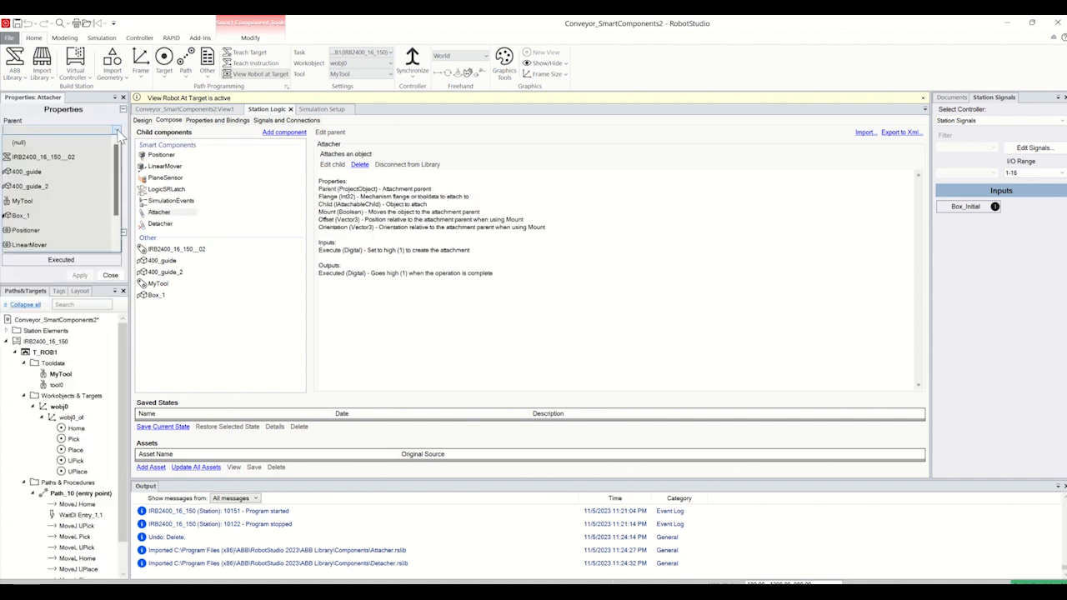
pyautogui.click(20, 201)
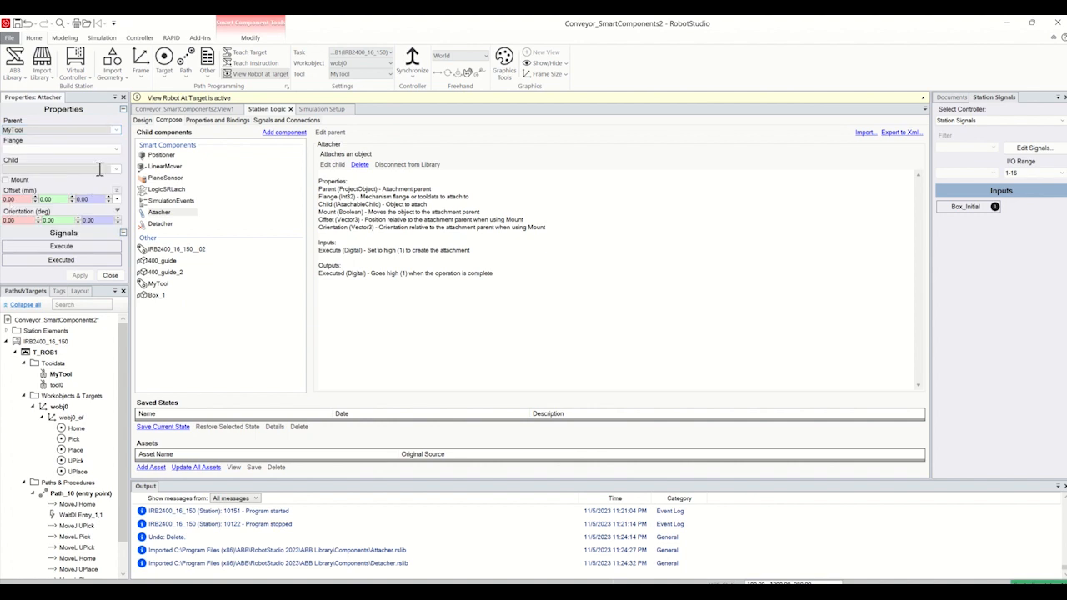
pyautogui.click(116, 169)
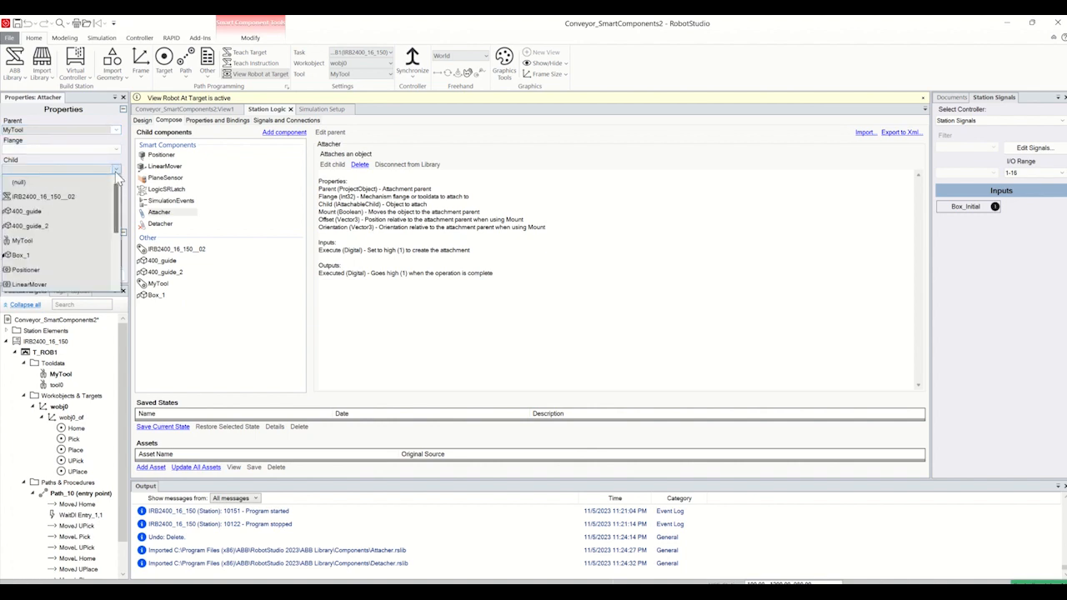
pyautogui.click(21, 254)
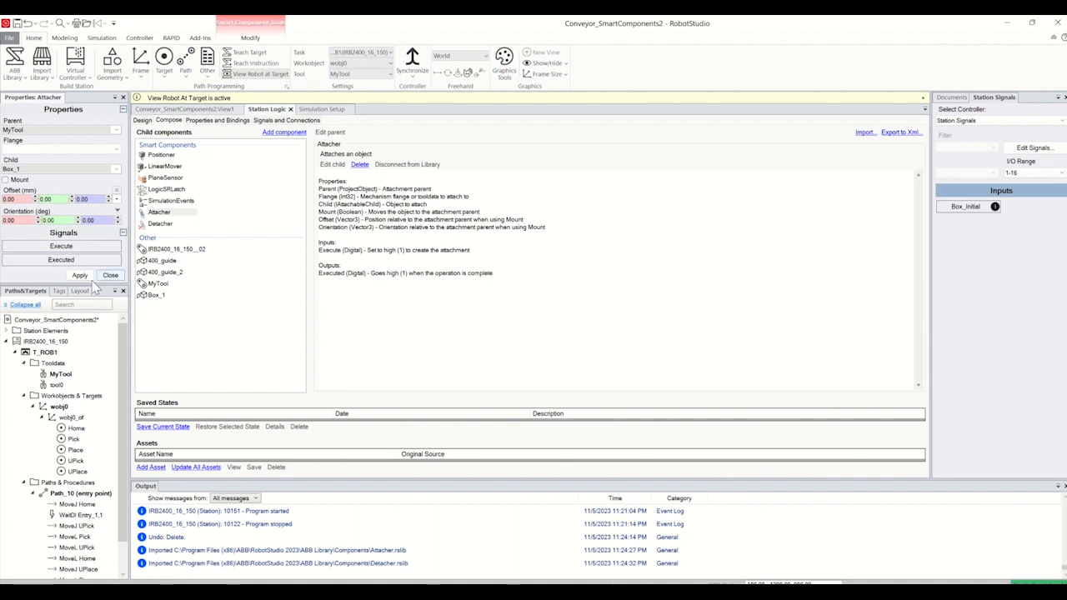
pyautogui.click(79, 276)
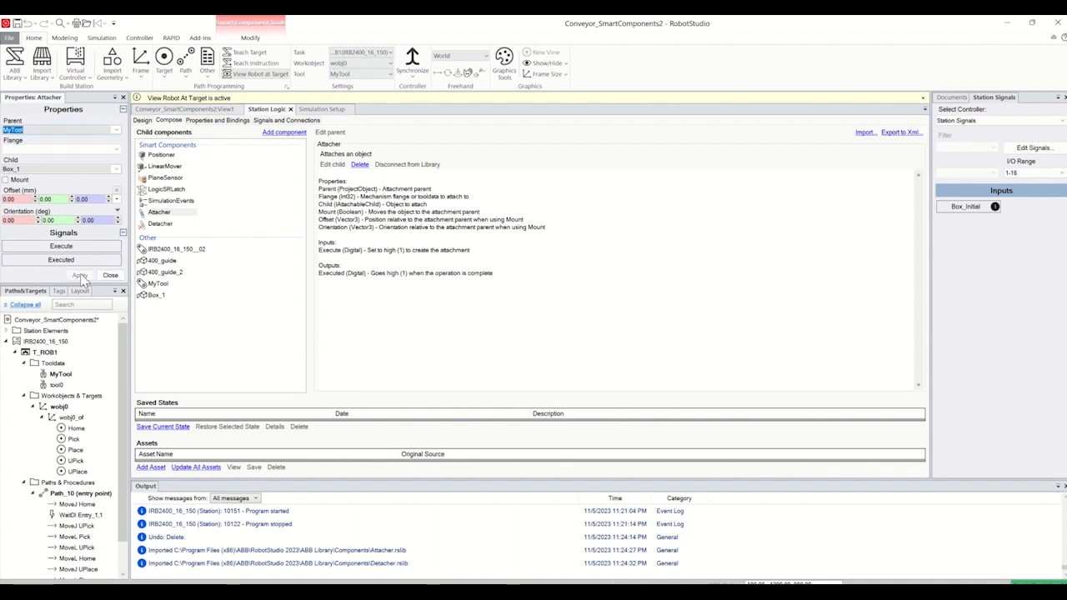
# - Set Box_1 as the Detacher's child, apply the properties and close them
pyautogui.click(160, 223)
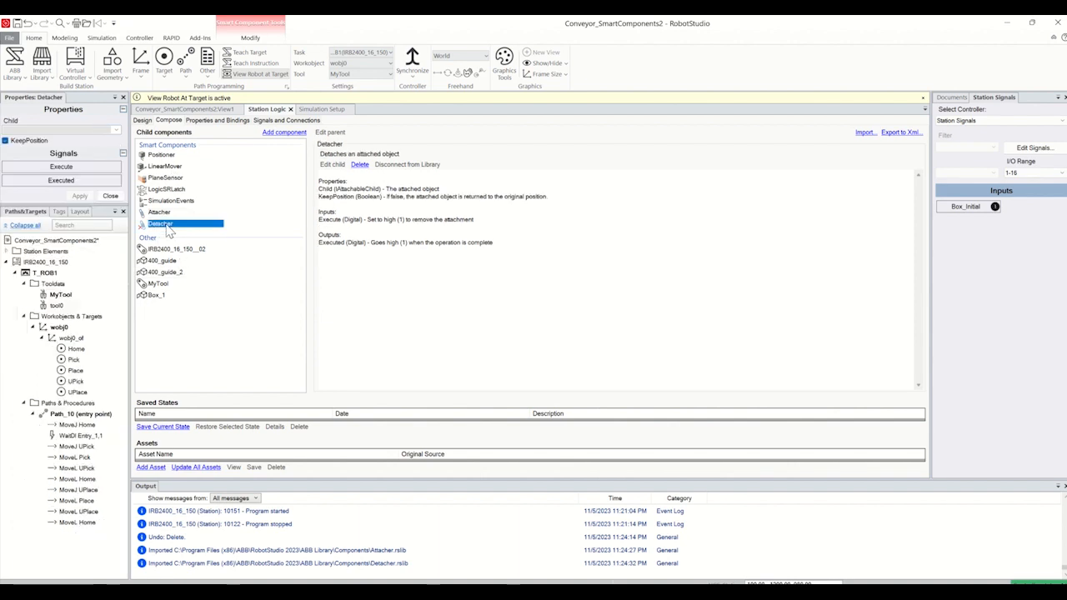
pyautogui.click(115, 131)
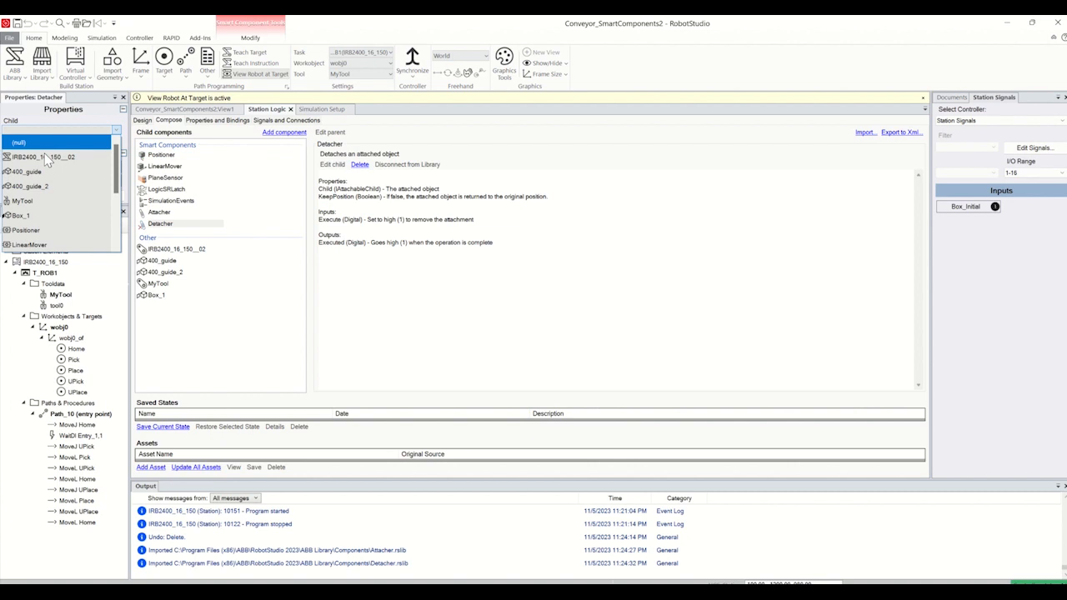
pyautogui.click(34, 215)
pyautogui.click(79, 196)
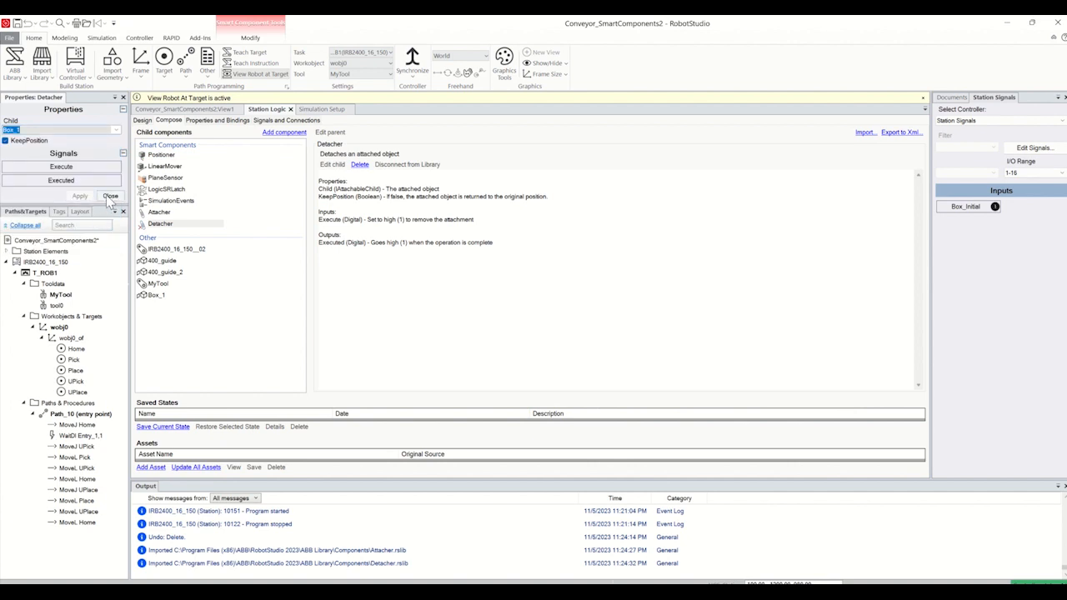
pyautogui.click(110, 196)
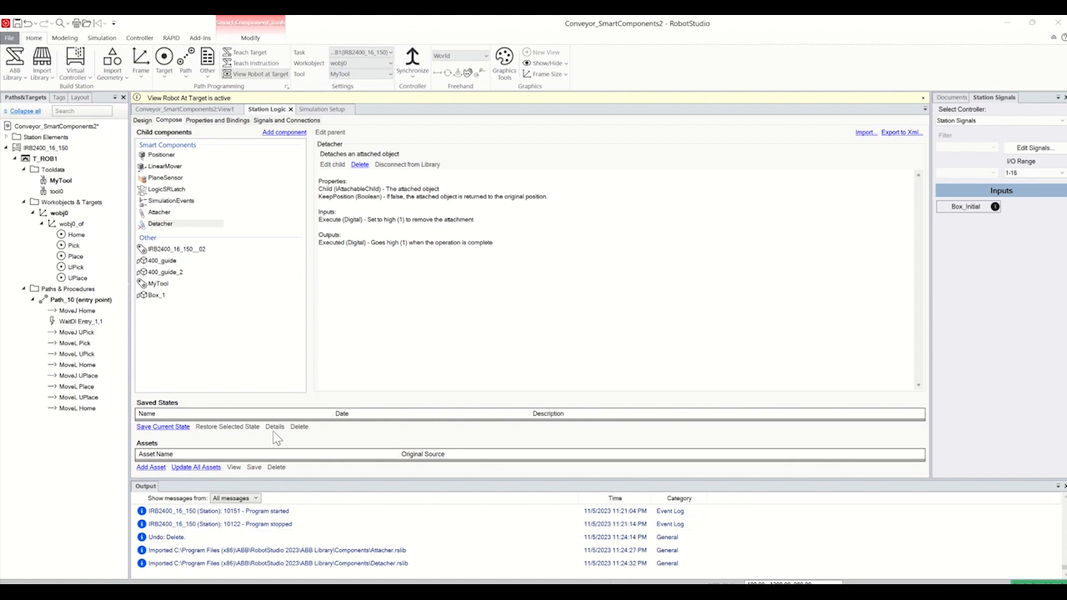
# - Add an I/O connection from the IRB2400_16_150 signal At_Obj to the Attacher's Execute input
pyautogui.click(269, 121)
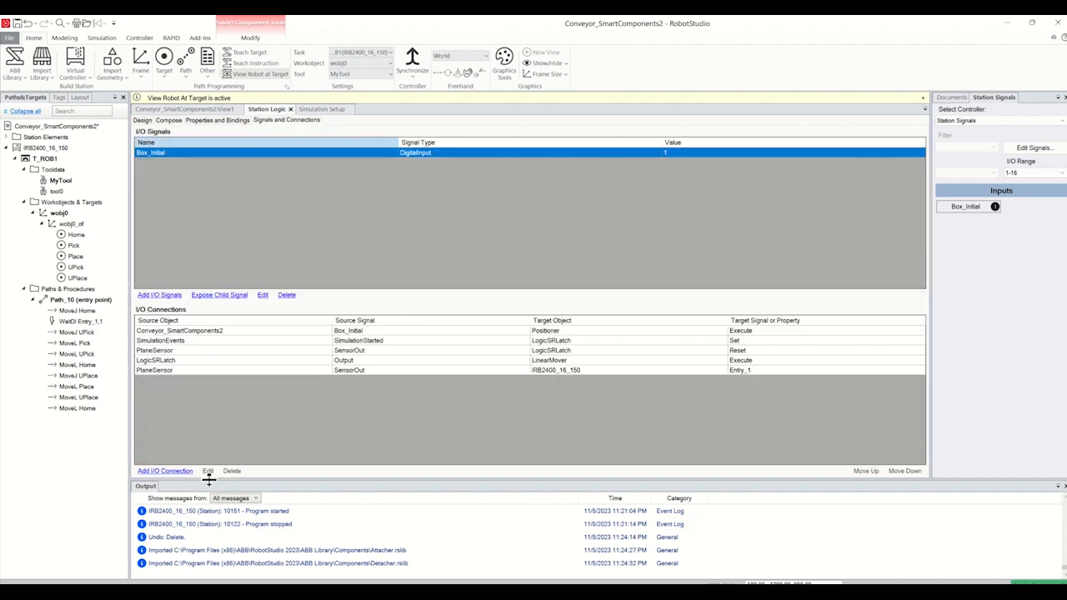
pyautogui.click(165, 471)
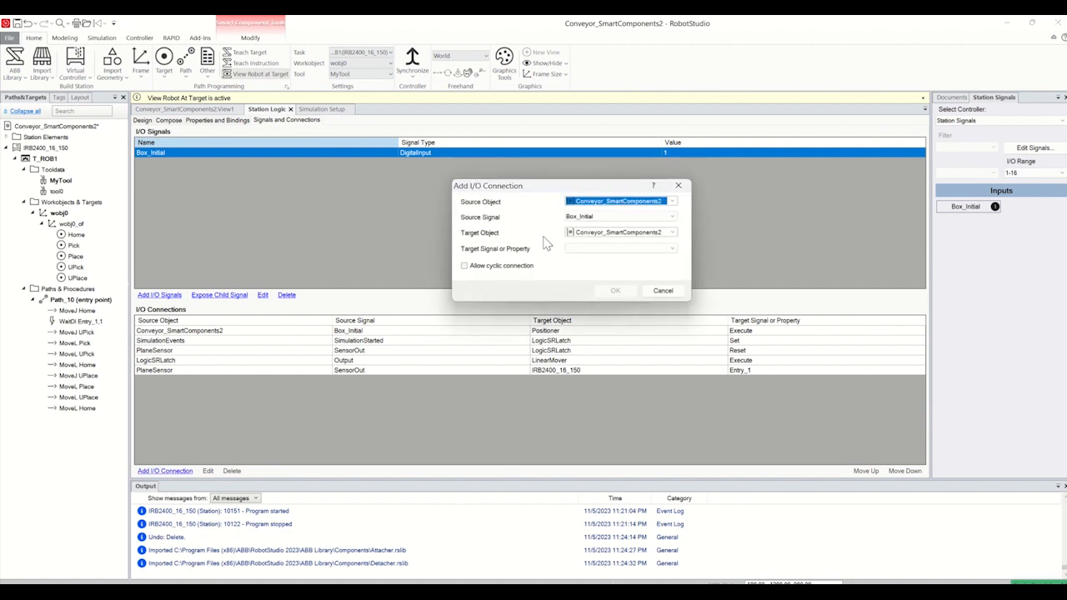
pyautogui.click(672, 202)
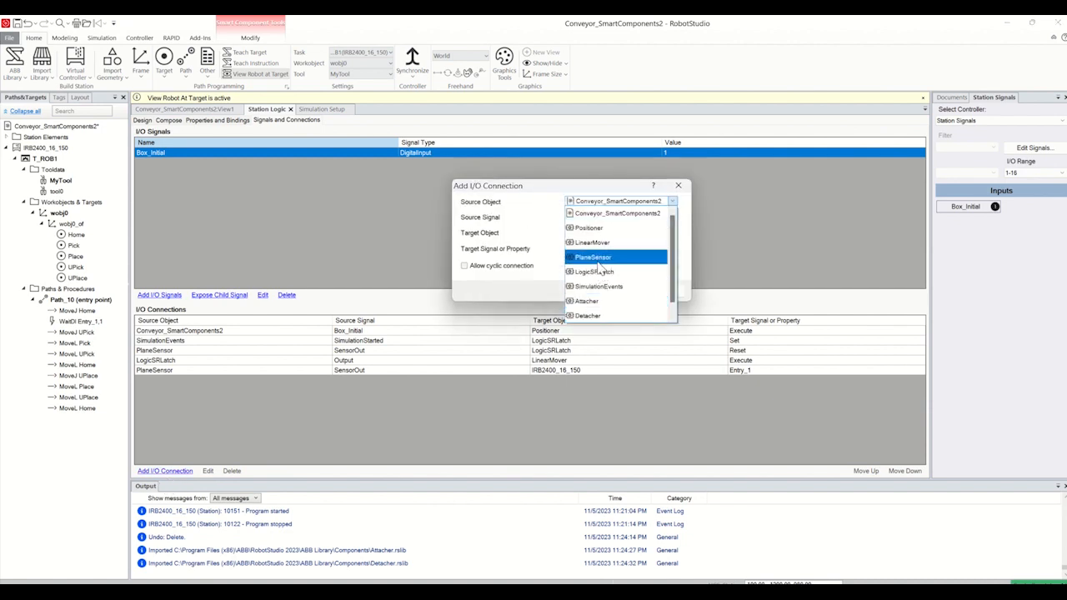
pyautogui.scroll(-1, 608, 275)
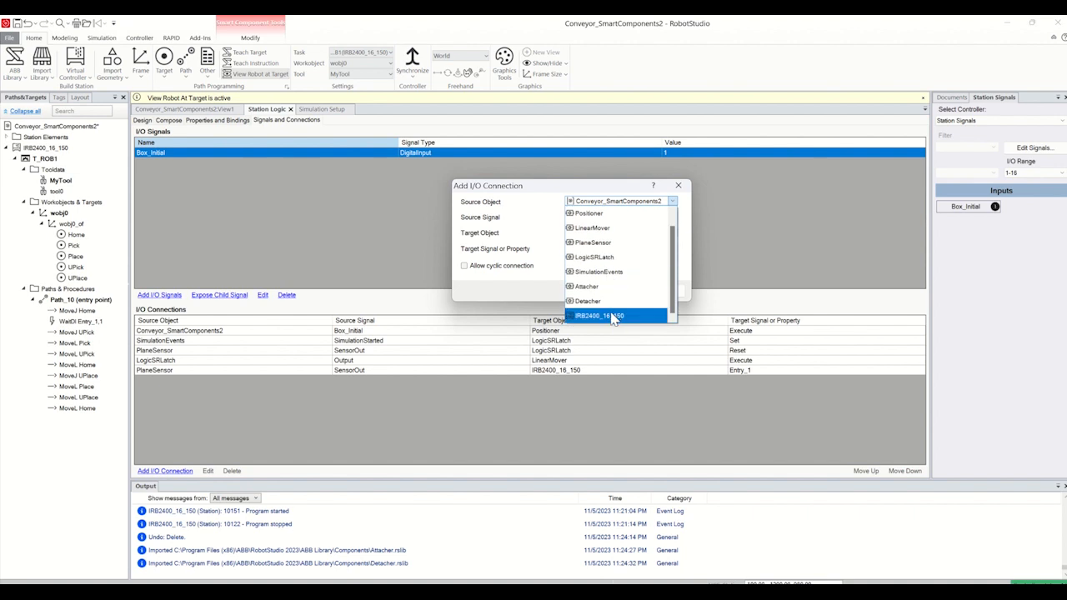
pyautogui.click(613, 317)
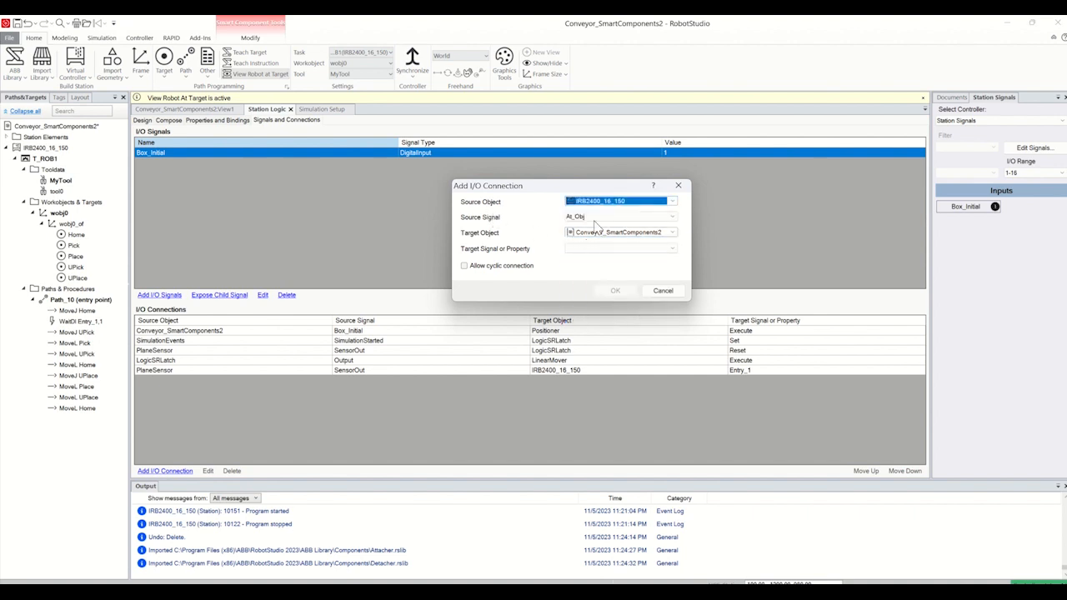
pyautogui.click(670, 233)
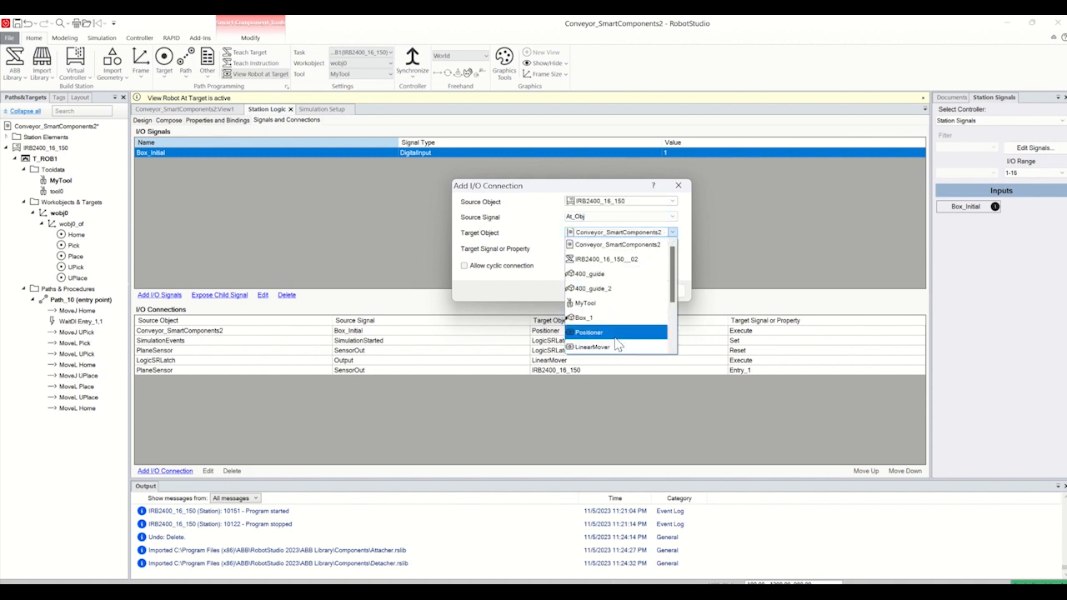
pyautogui.scroll(-1, 612, 333)
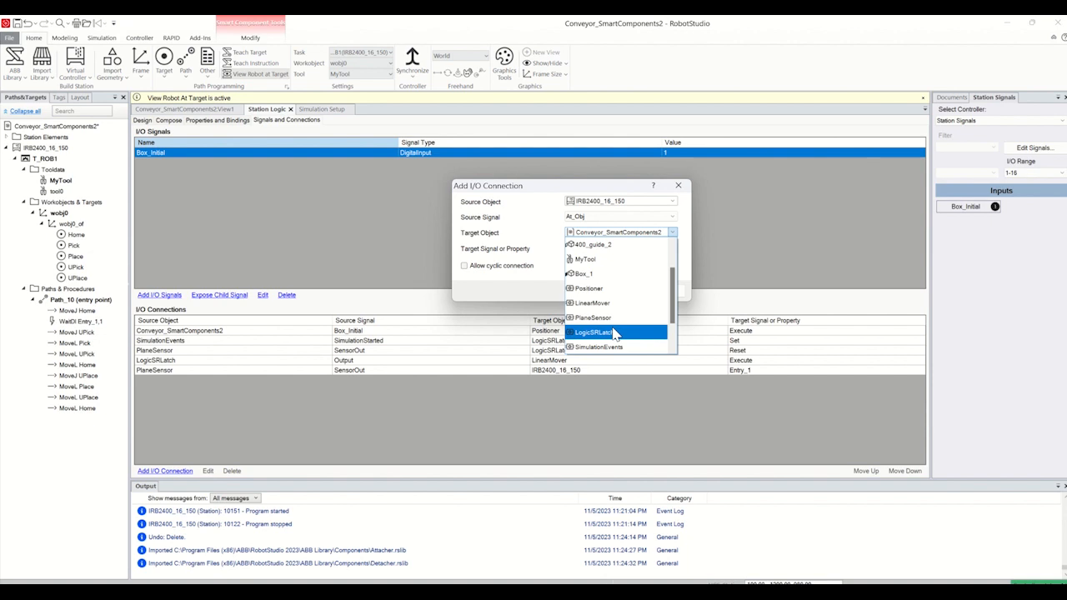
pyautogui.scroll(-1, 608, 329)
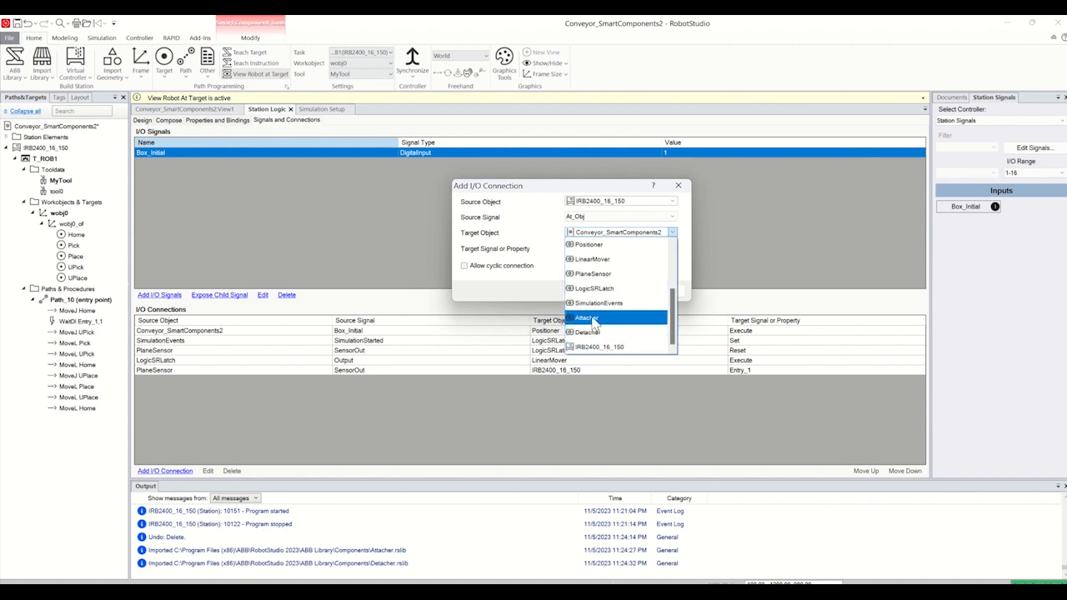
pyautogui.click(593, 318)
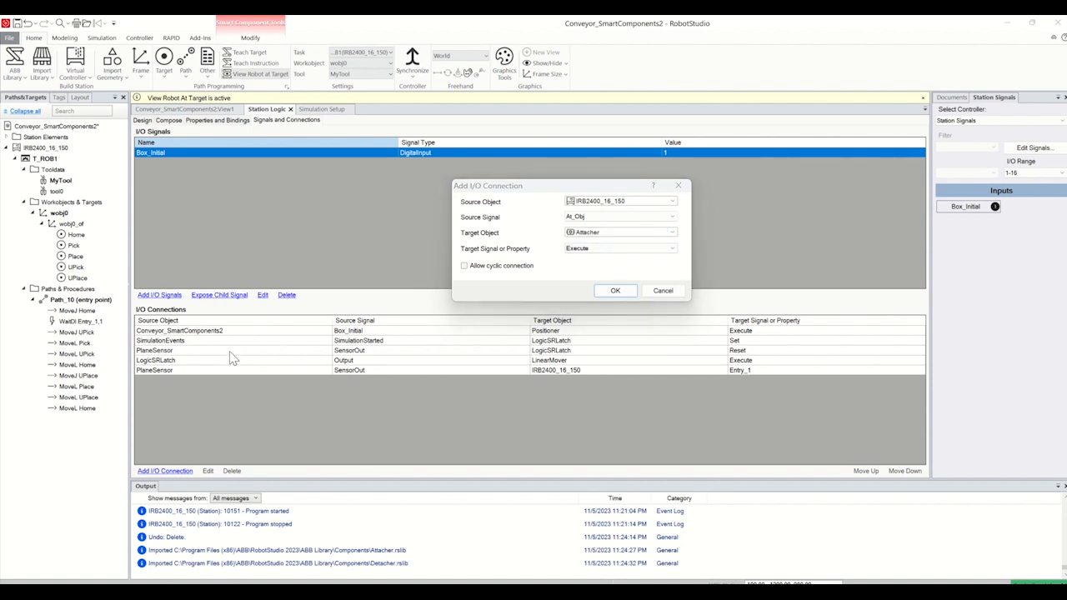
pyautogui.click(619, 290)
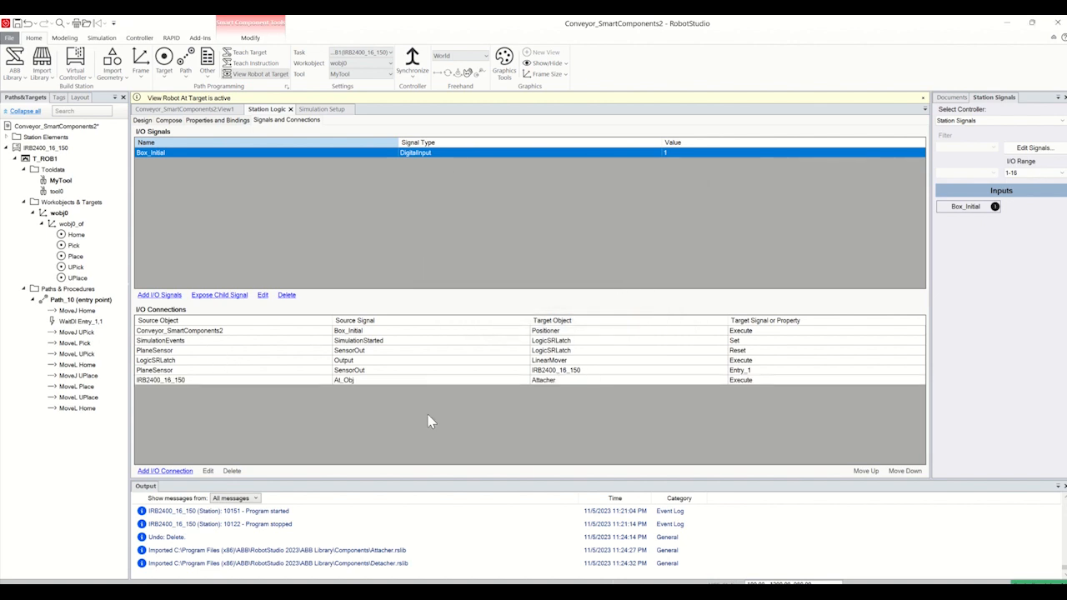
# - Add an I/O connection from the IRB2400_16_150 signal Des_Obj to the Detacher's Execute input
pyautogui.click(171, 472)
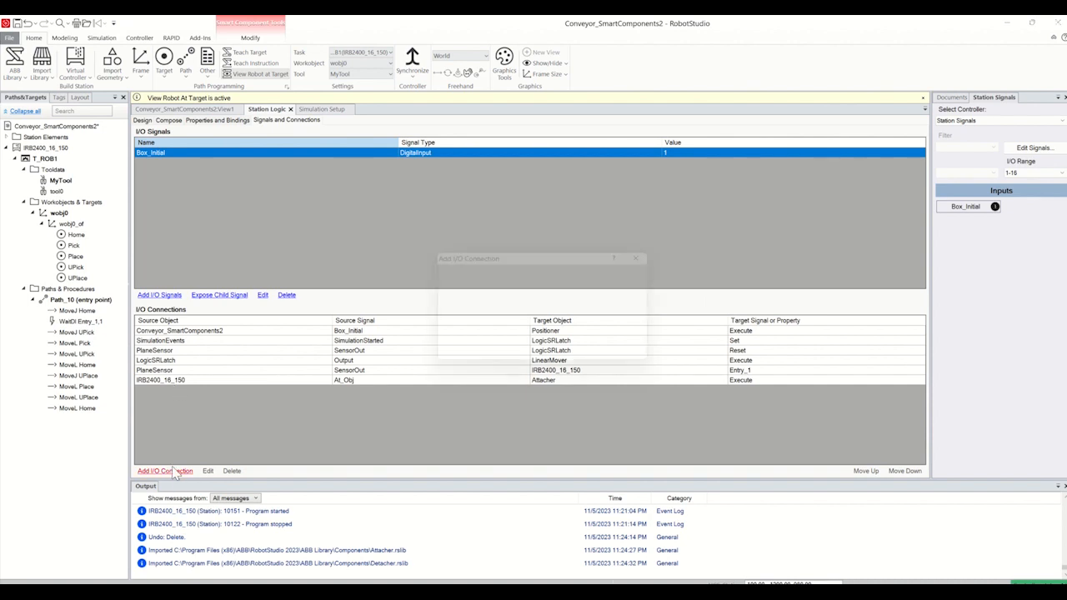
pyautogui.click(672, 202)
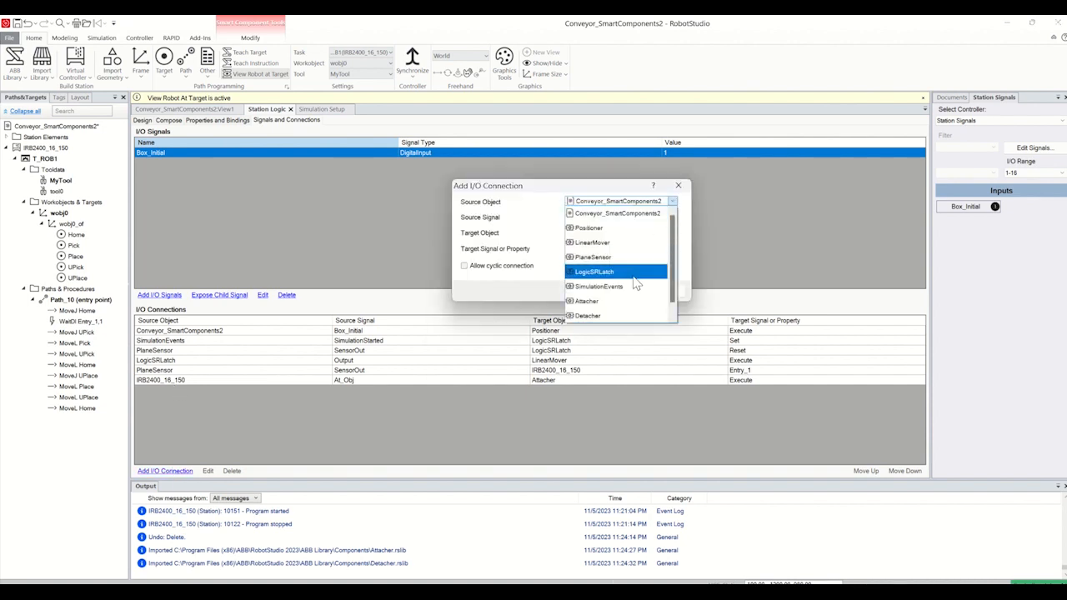
pyautogui.scroll(-2, 618, 293)
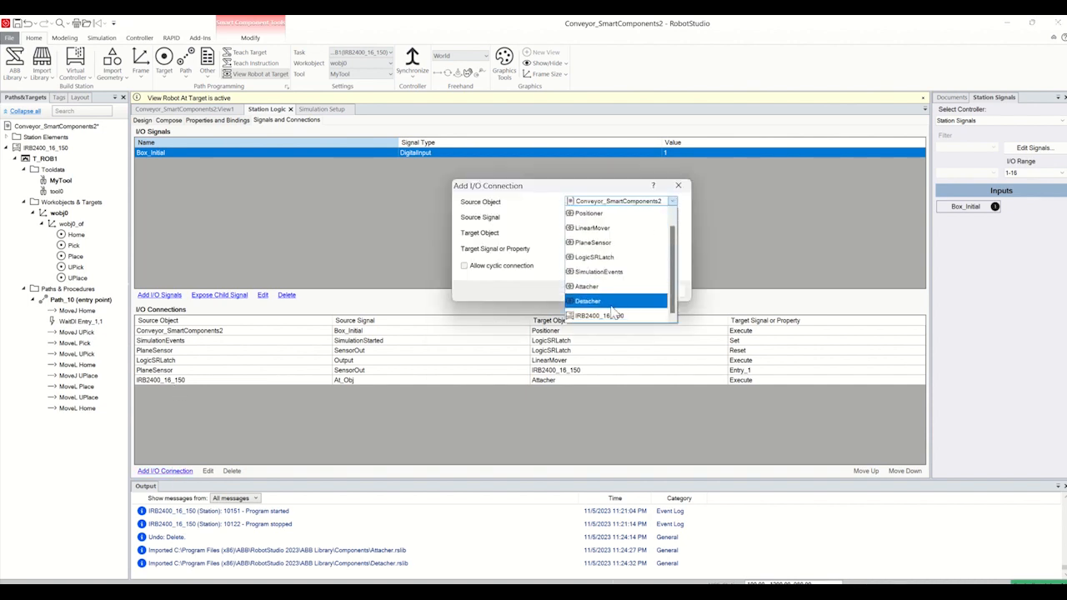
pyautogui.click(615, 314)
pyautogui.click(617, 217)
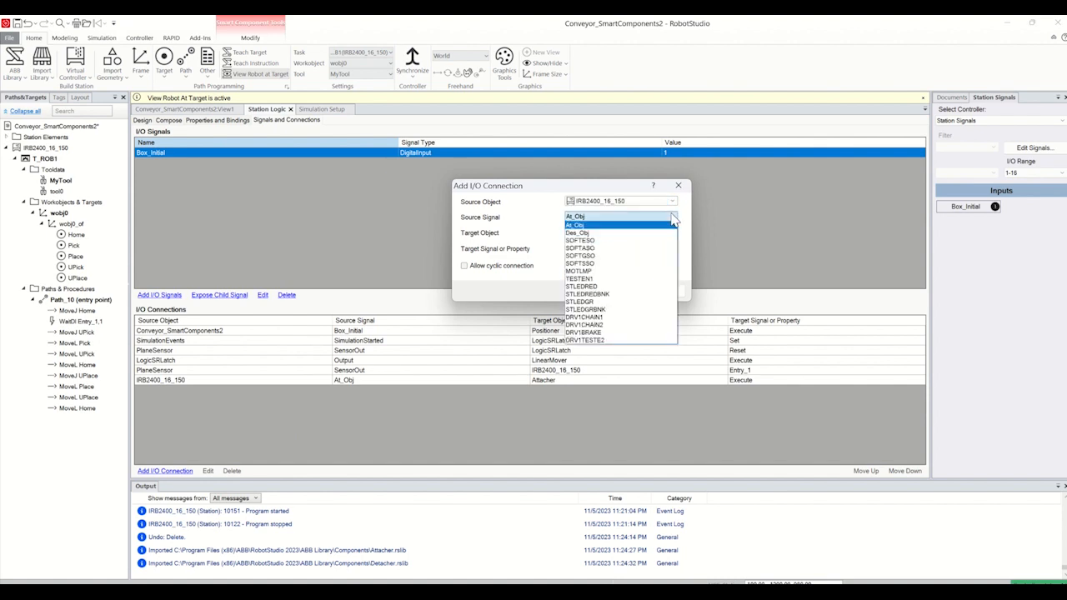
pyautogui.click(596, 241)
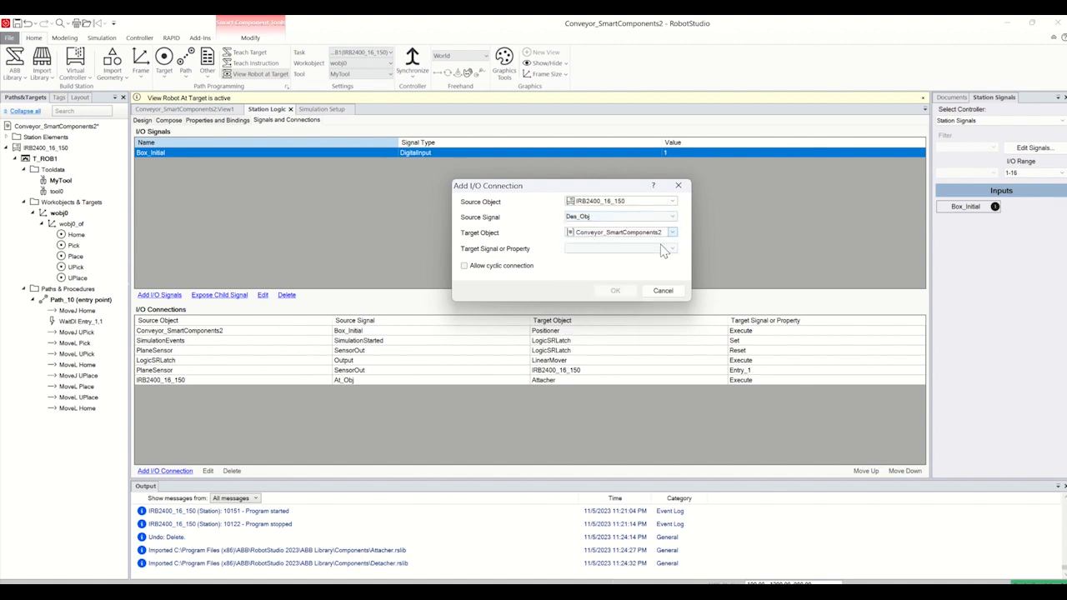
pyautogui.click(673, 234)
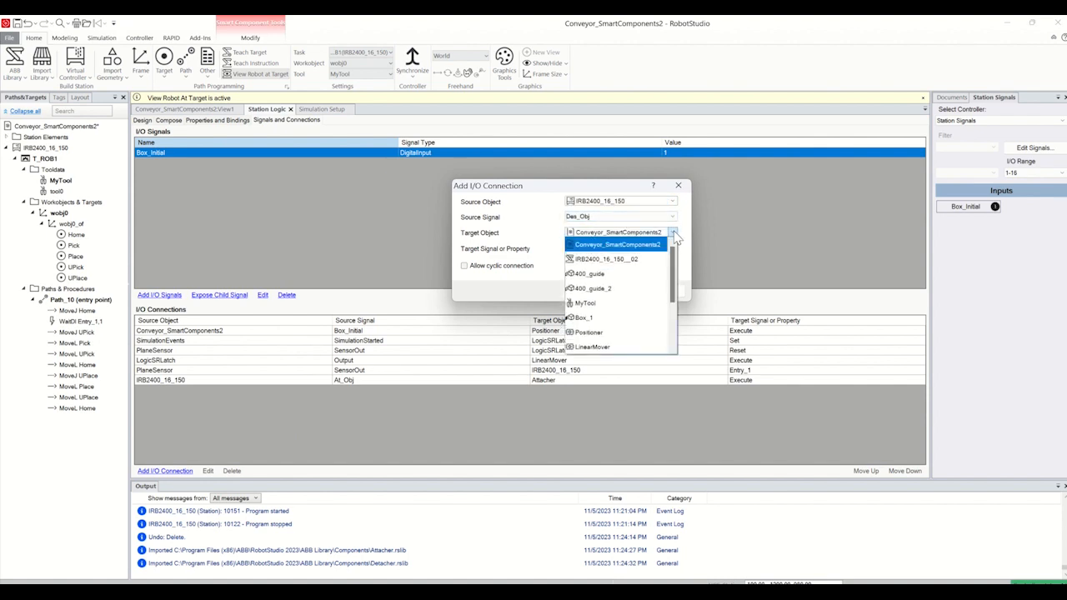
pyautogui.scroll(-2, 604, 338)
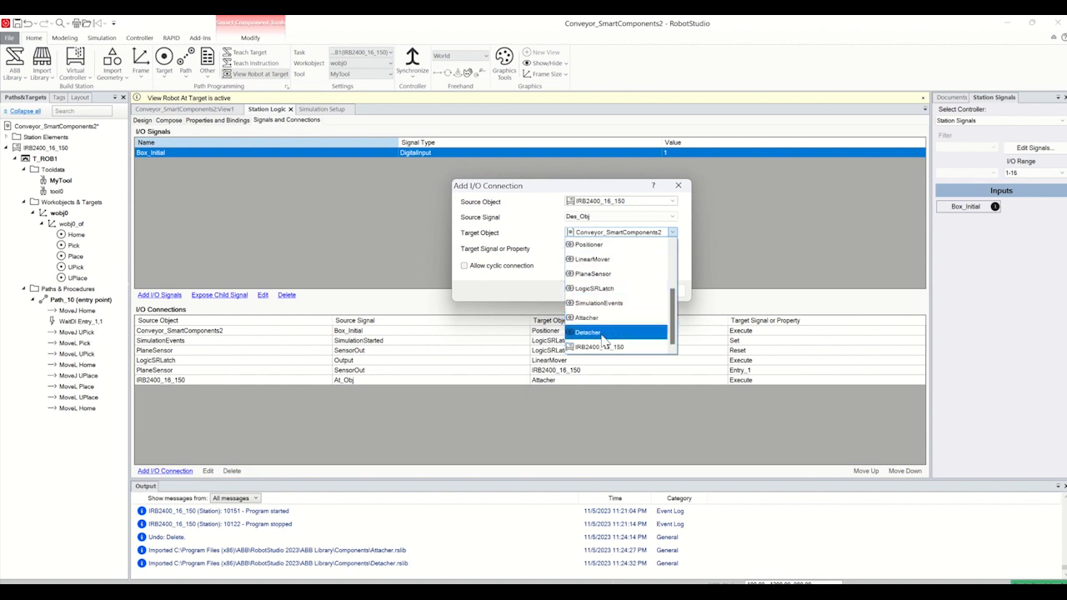
pyautogui.click(615, 332)
pyautogui.click(616, 292)
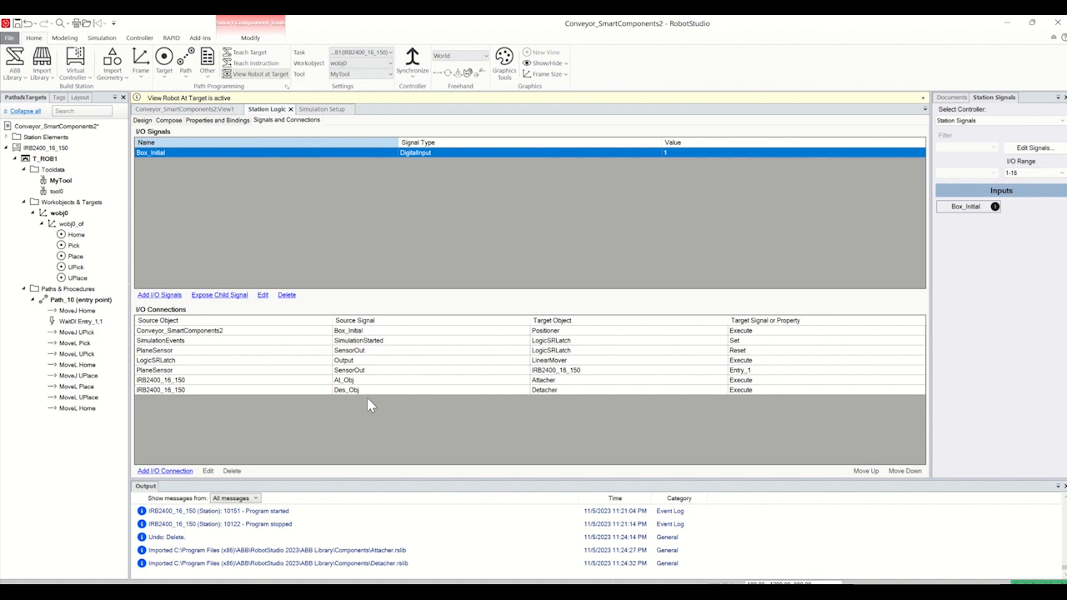
# - Insert a PulseDO action instruction for the At_Obj signal into Path_10
pyautogui.click(177, 112)
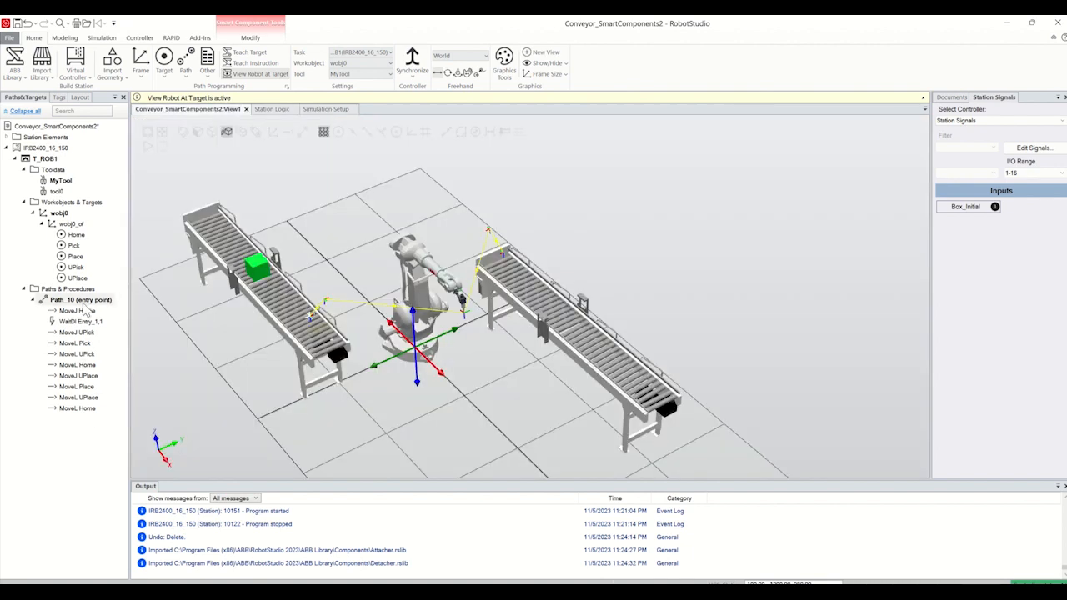
pyautogui.rightClick(83, 300)
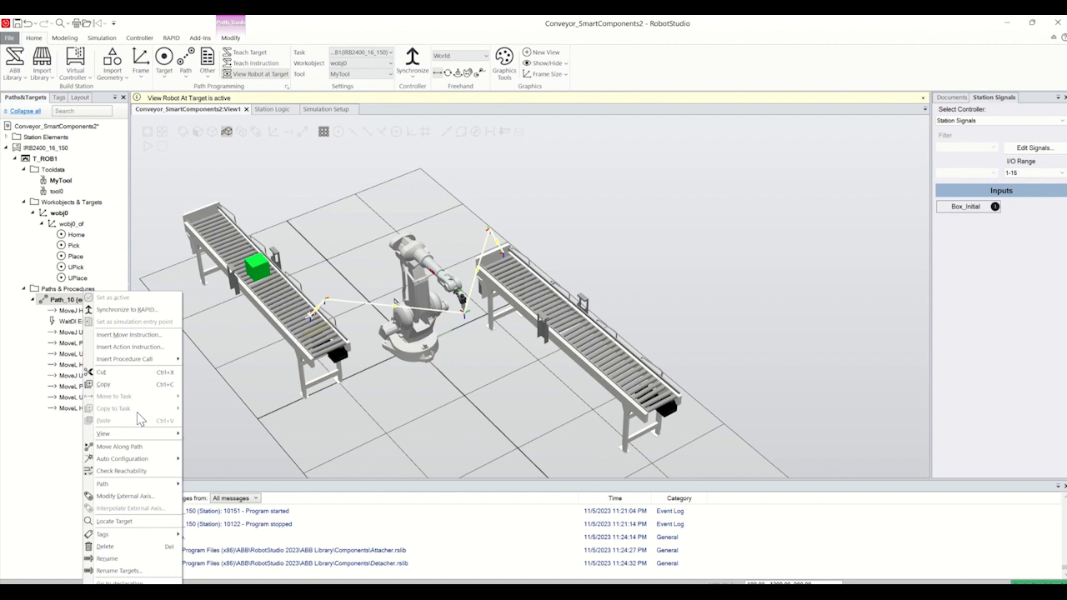
pyautogui.click(131, 347)
pyautogui.click(83, 166)
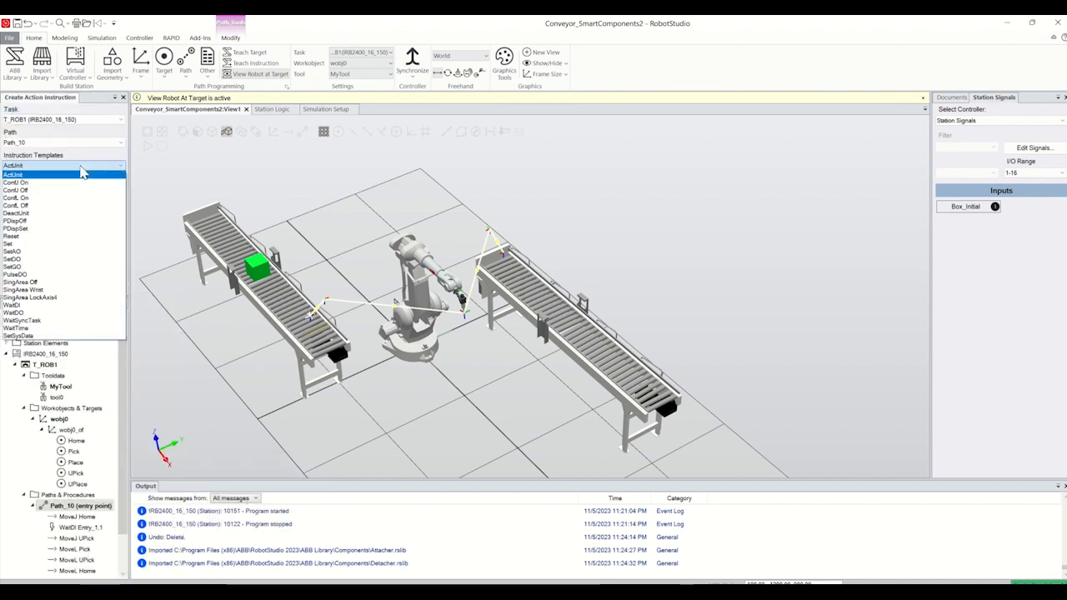
pyautogui.click(32, 274)
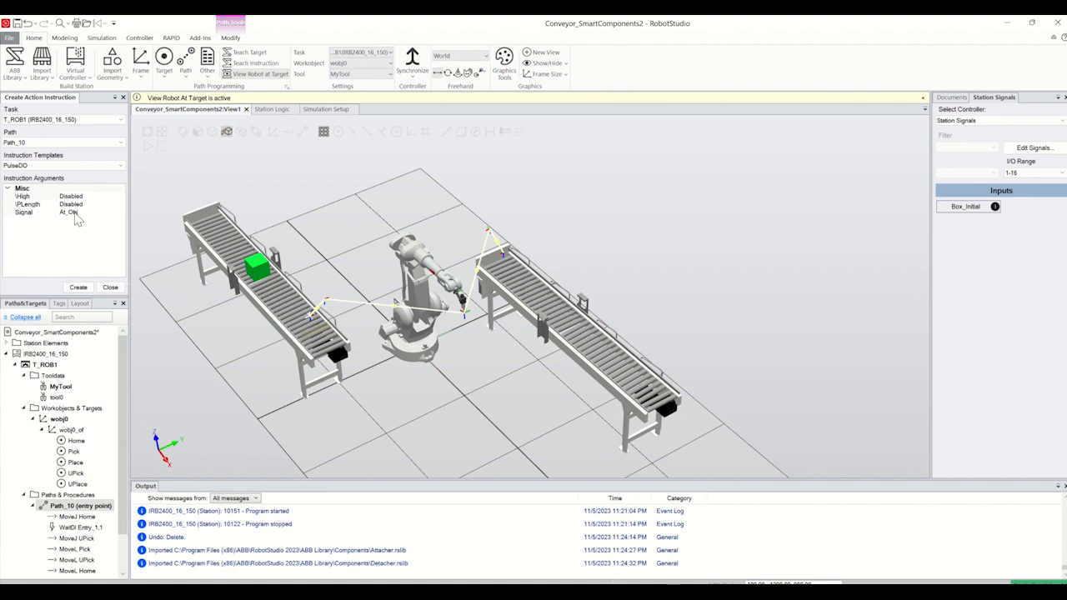
pyautogui.click(79, 287)
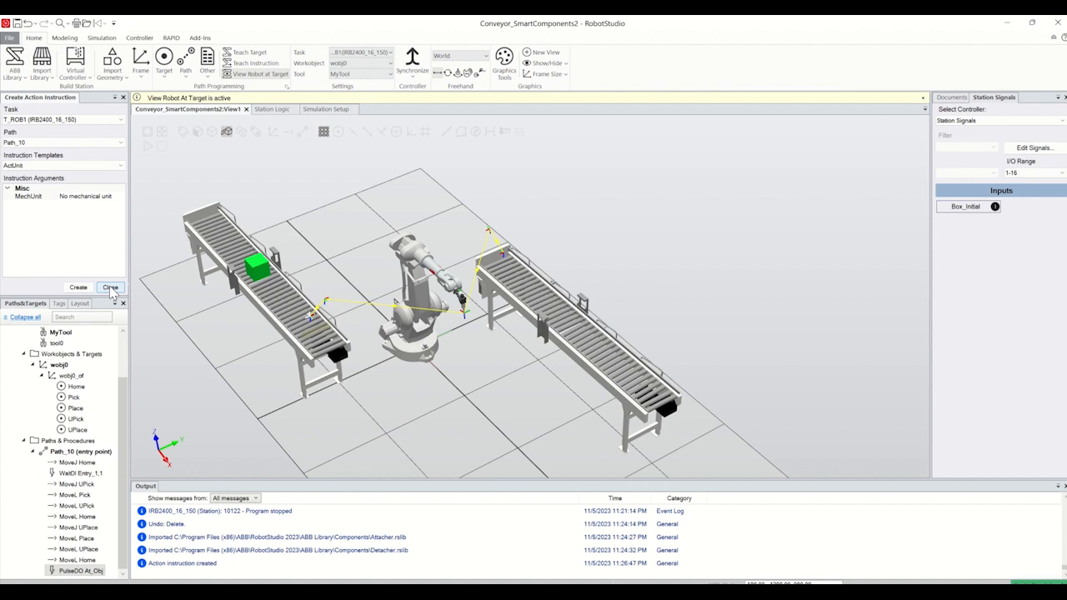
# - Create a second PulseDO action instruction in Path_10, using the Des_Obj signal
pyautogui.click(96, 165)
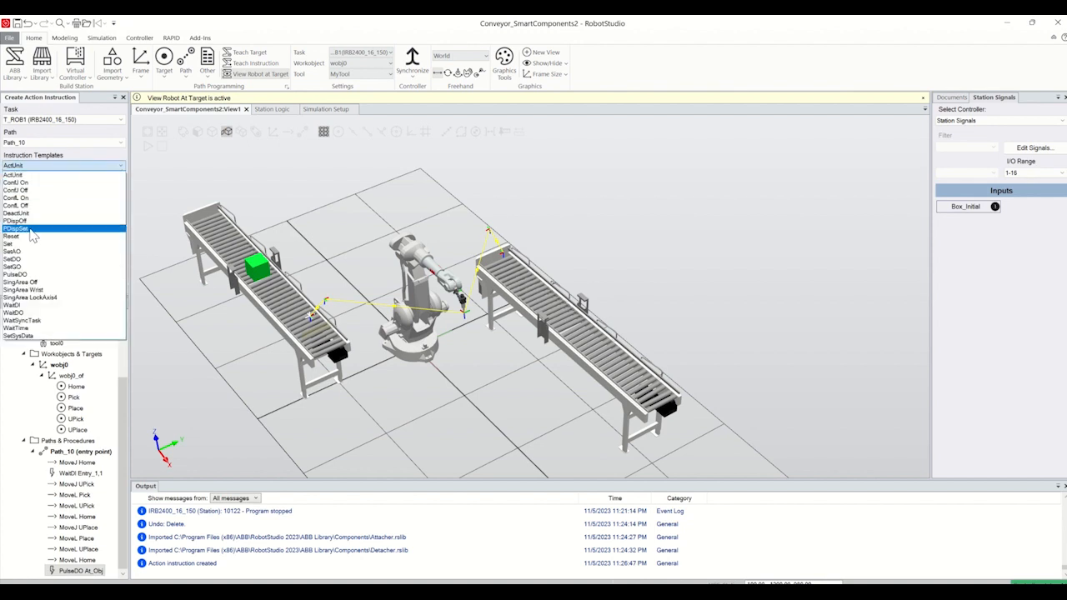
pyautogui.click(30, 274)
pyautogui.click(91, 213)
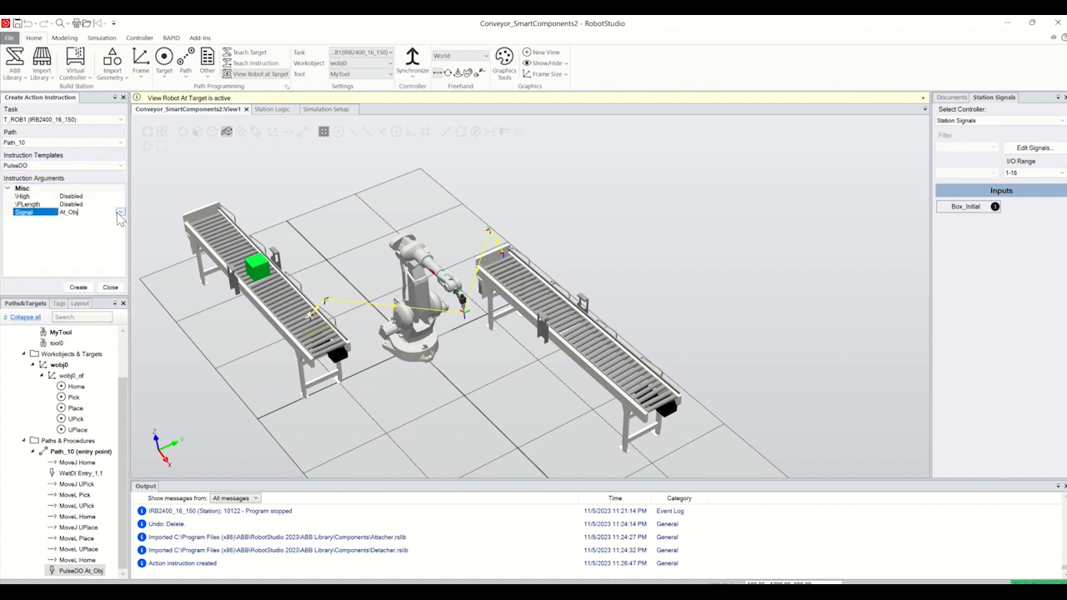
pyautogui.click(120, 212)
pyautogui.click(80, 233)
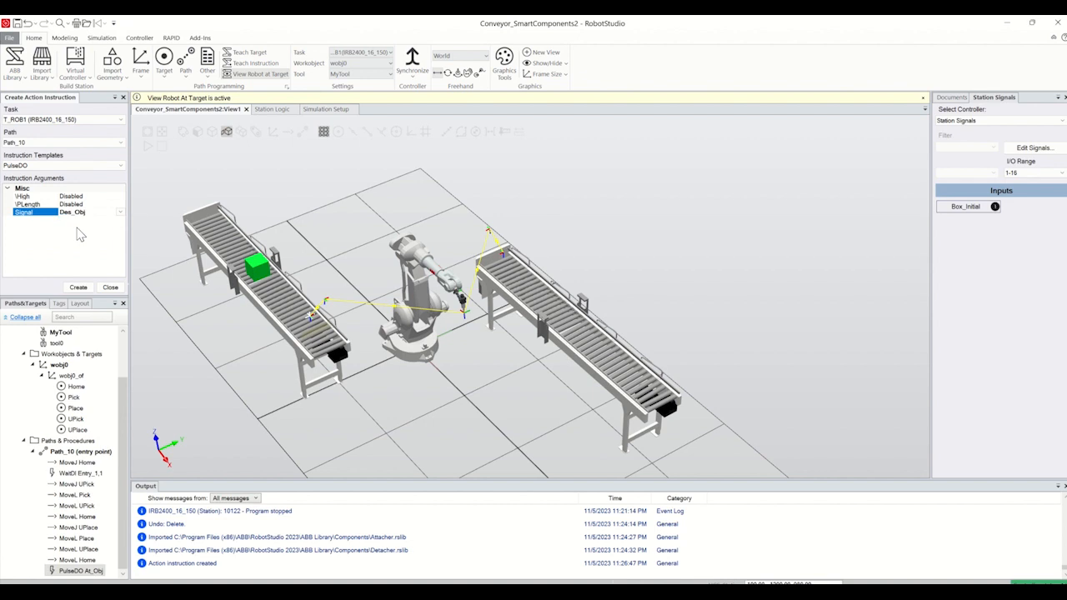
pyautogui.click(79, 289)
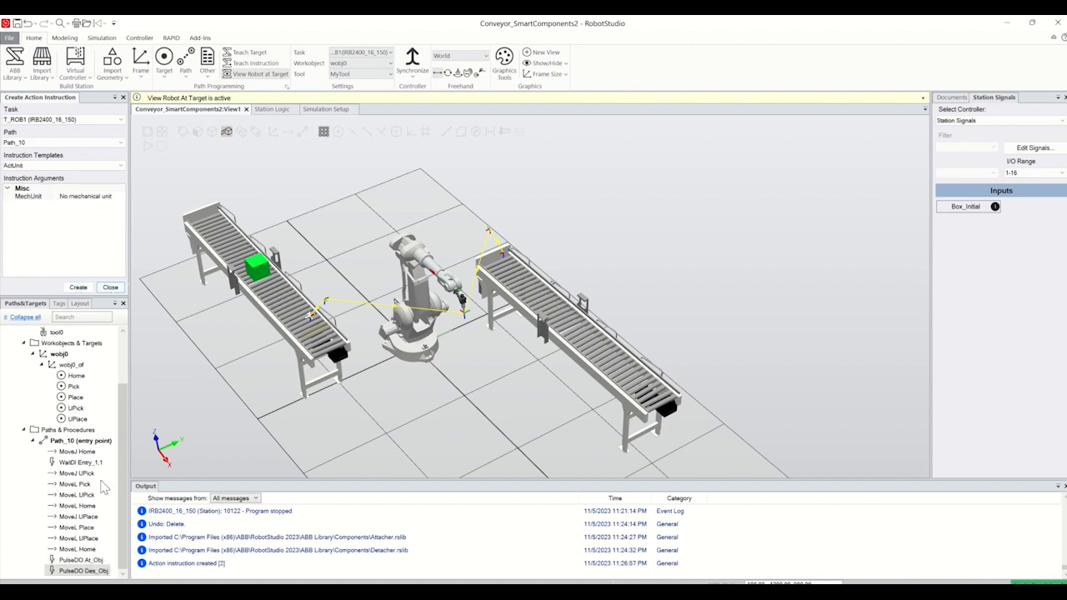
# - Reorder Path_10 so PulseDO At_Obj follows MoveL Pick and PulseDO Des_Obj follows MoveL Place
pyautogui.click(75, 560)
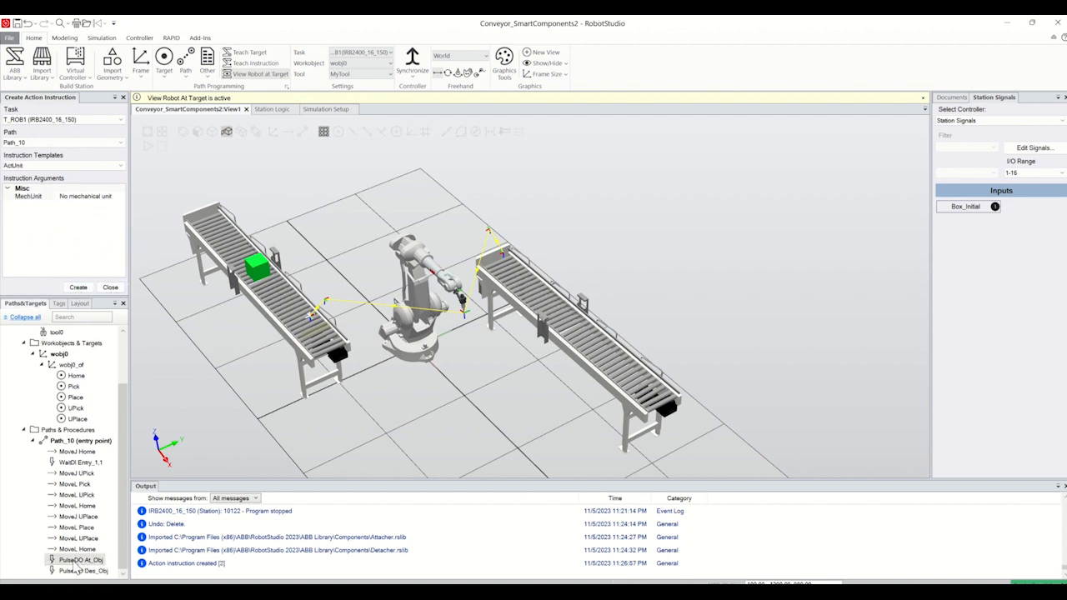
pyautogui.moveTo(75, 562); pyautogui.dragTo(76, 497)
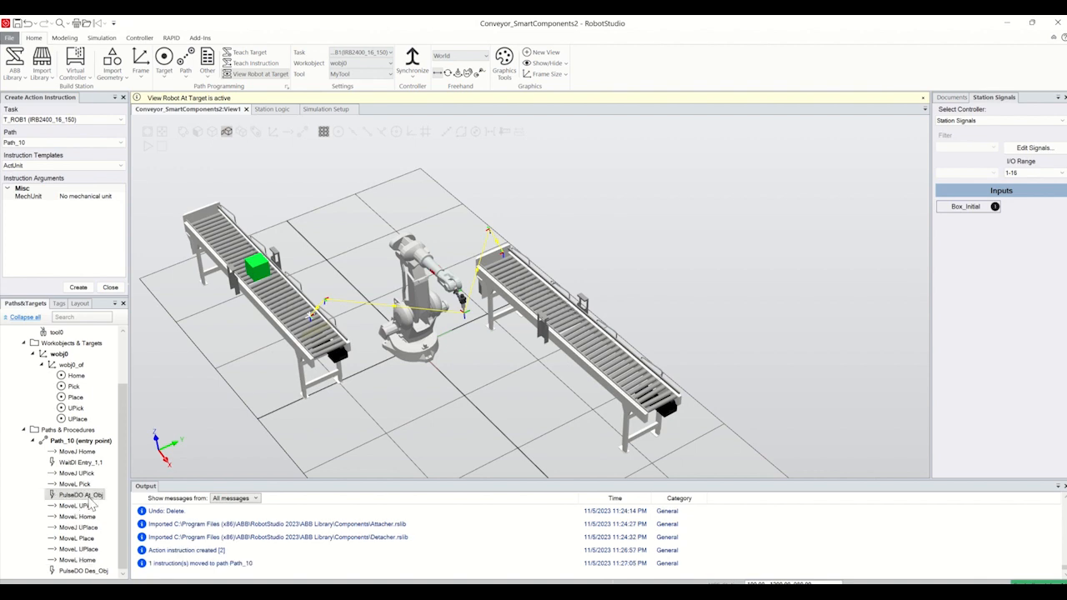
pyautogui.moveTo(83, 571); pyautogui.dragTo(83, 548)
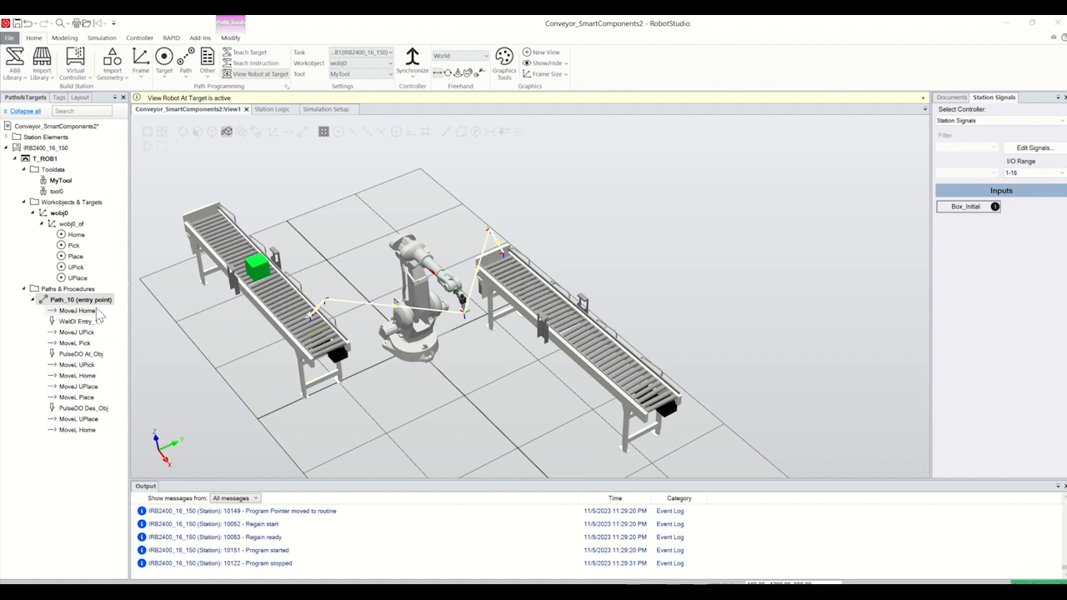
# - Examine the Detacher and Attacher blocks in the station logic design, and check the parent choice in the Attacher's properties
pyautogui.click(271, 109)
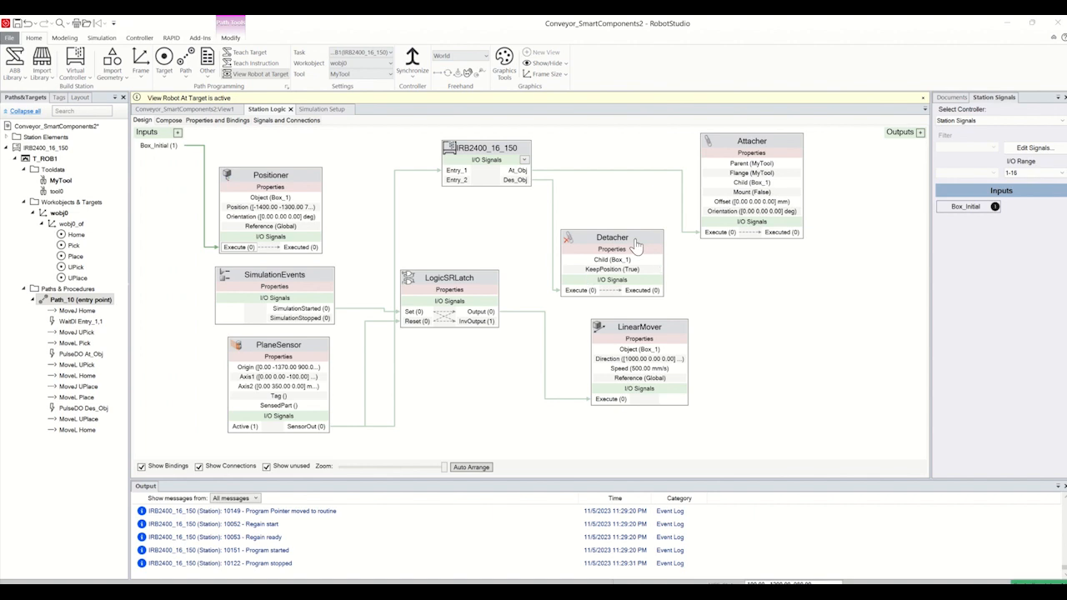
pyautogui.moveTo(636, 243); pyautogui.dragTo(647, 239)
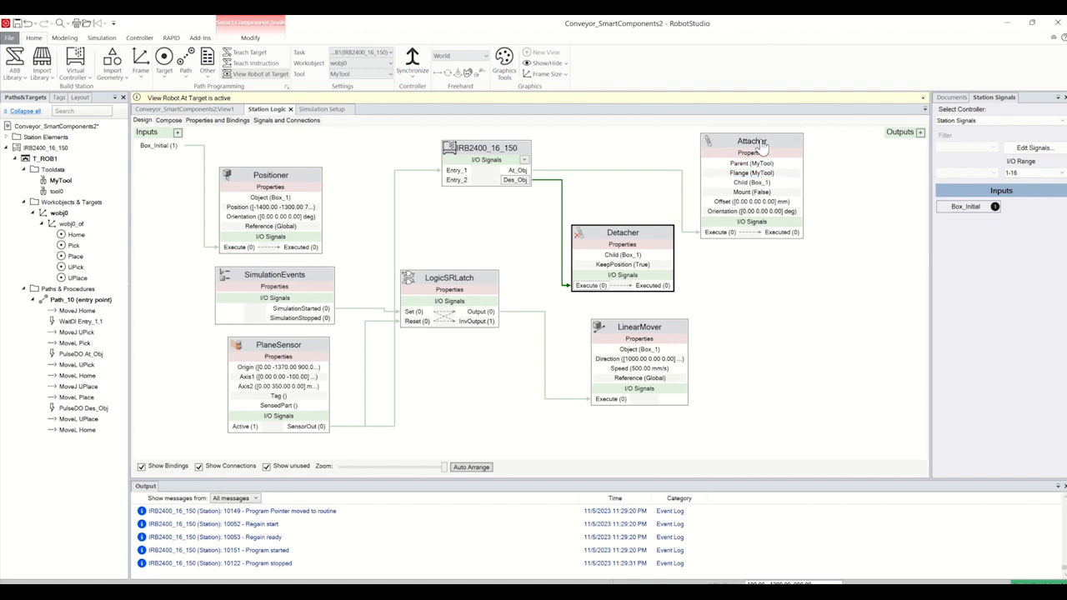
pyautogui.click(771, 146)
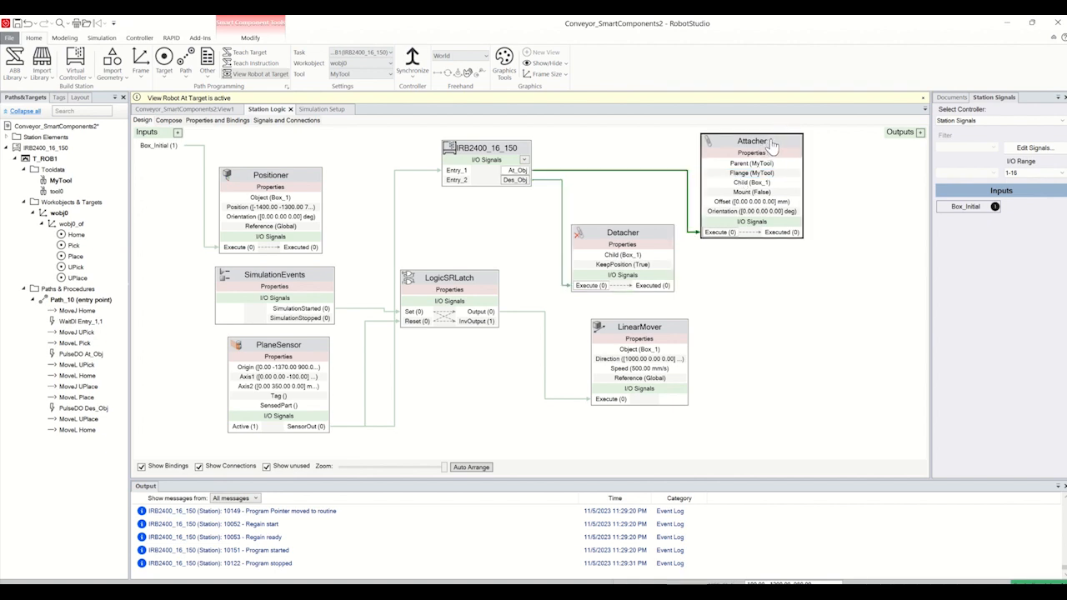
pyautogui.doubleClick(771, 146)
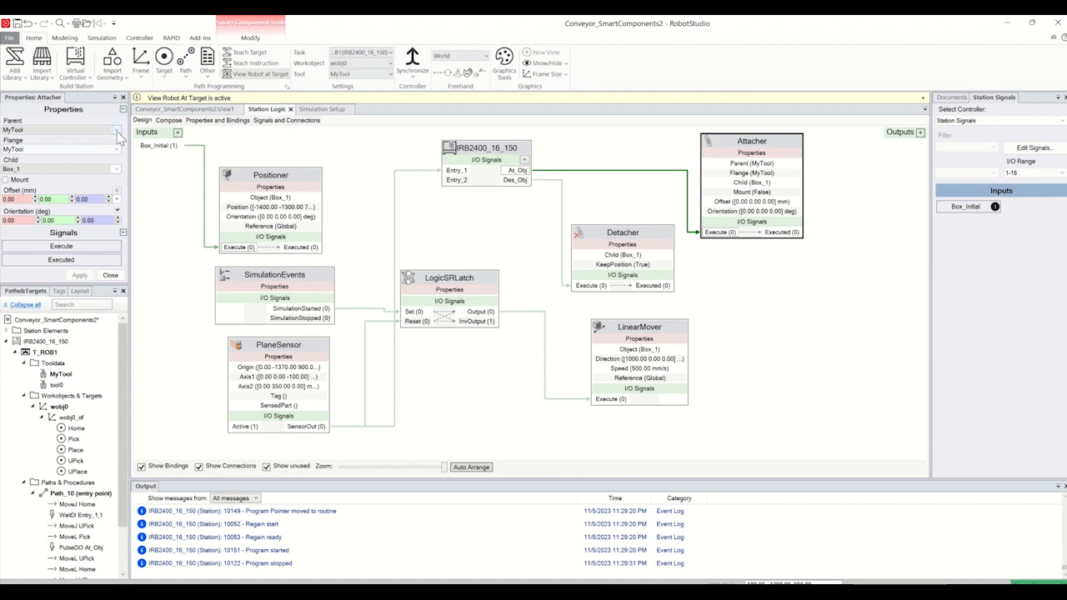
pyautogui.click(117, 130)
pyautogui.click(48, 159)
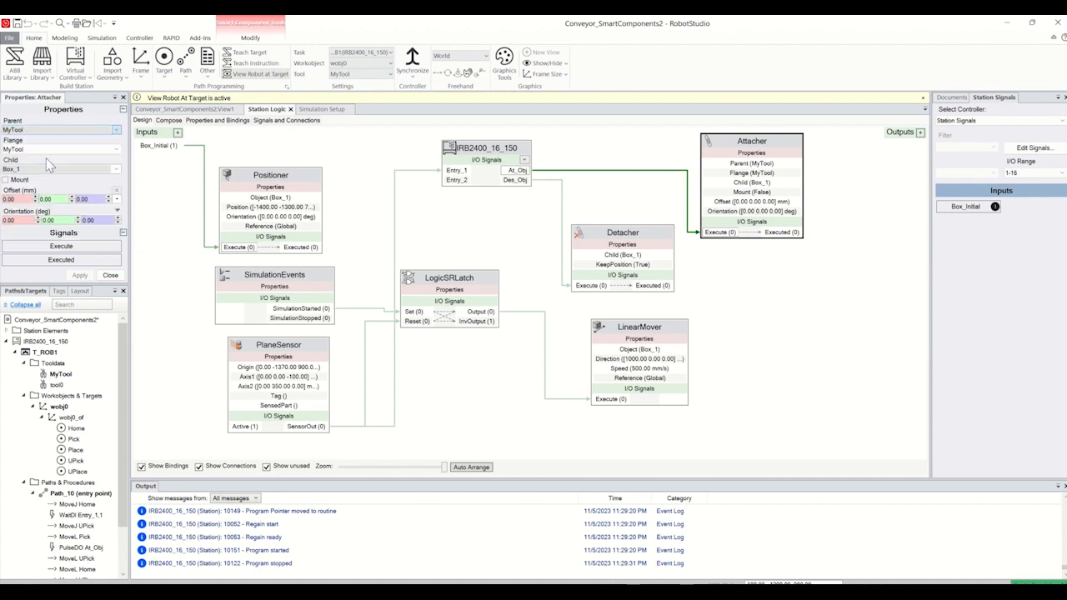
# - Close the Attacher's properties and run the simulation in the 3D view to watch the box transfer between the conveyors
pyautogui.click(109, 276)
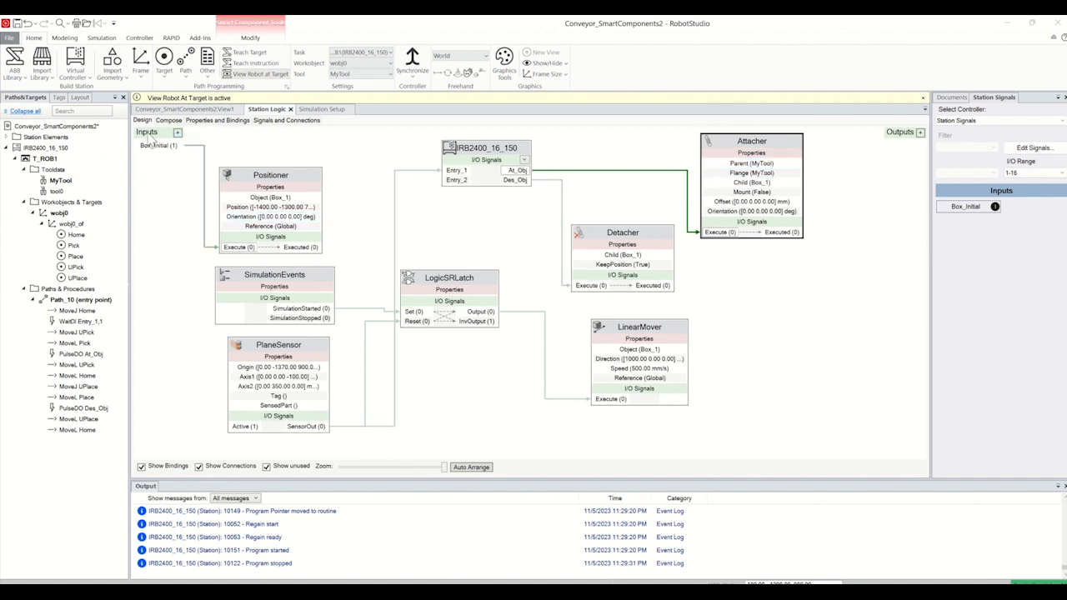
pyautogui.click(153, 110)
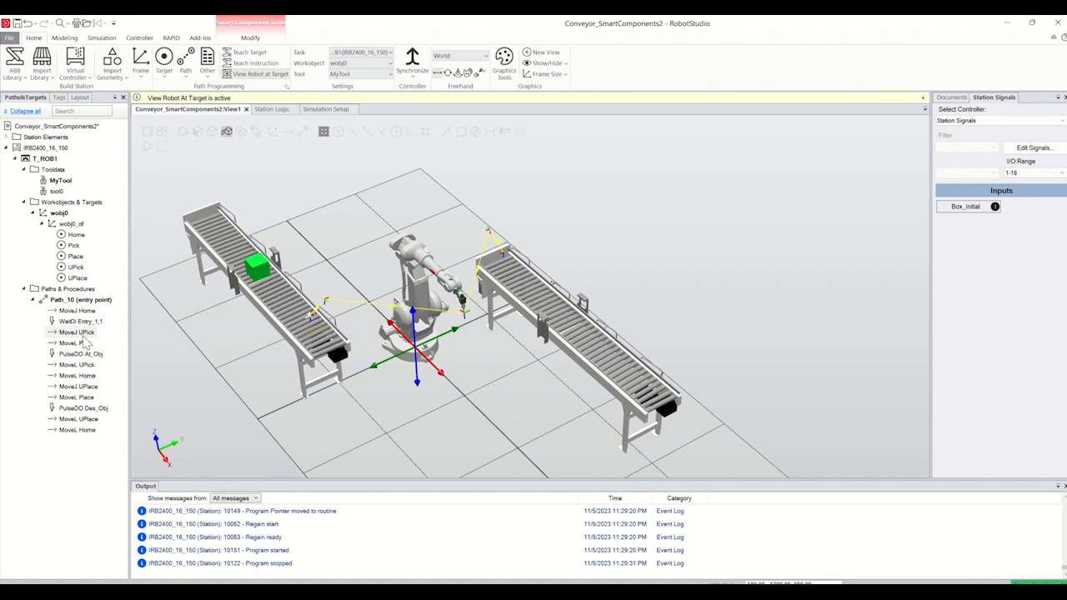
pyautogui.click(147, 147)
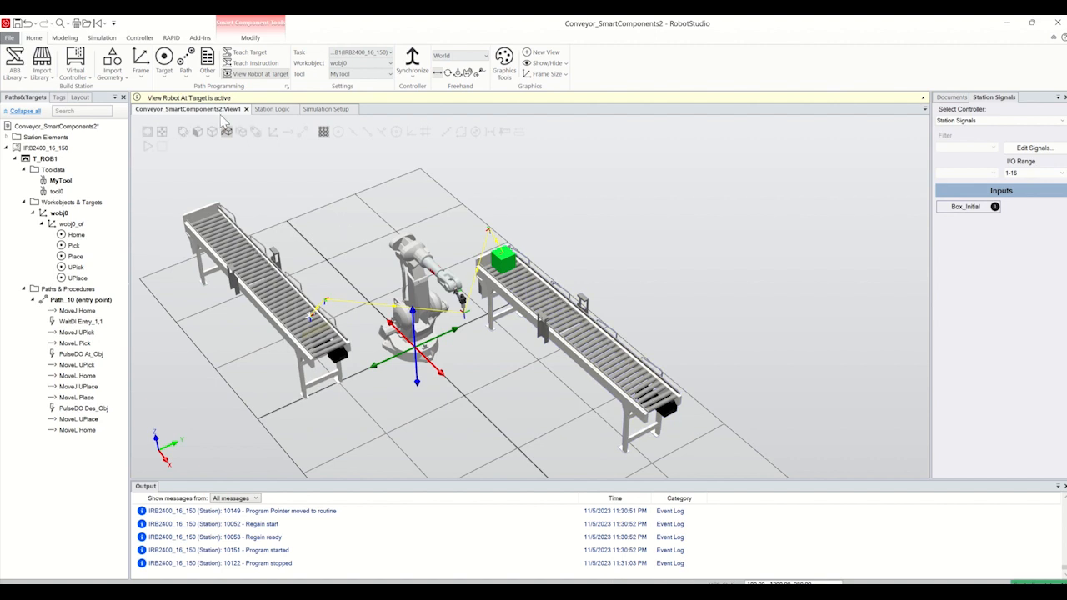
# - Add a second LinearMover and a second PlaneSensor component to the station logic
pyautogui.click(275, 110)
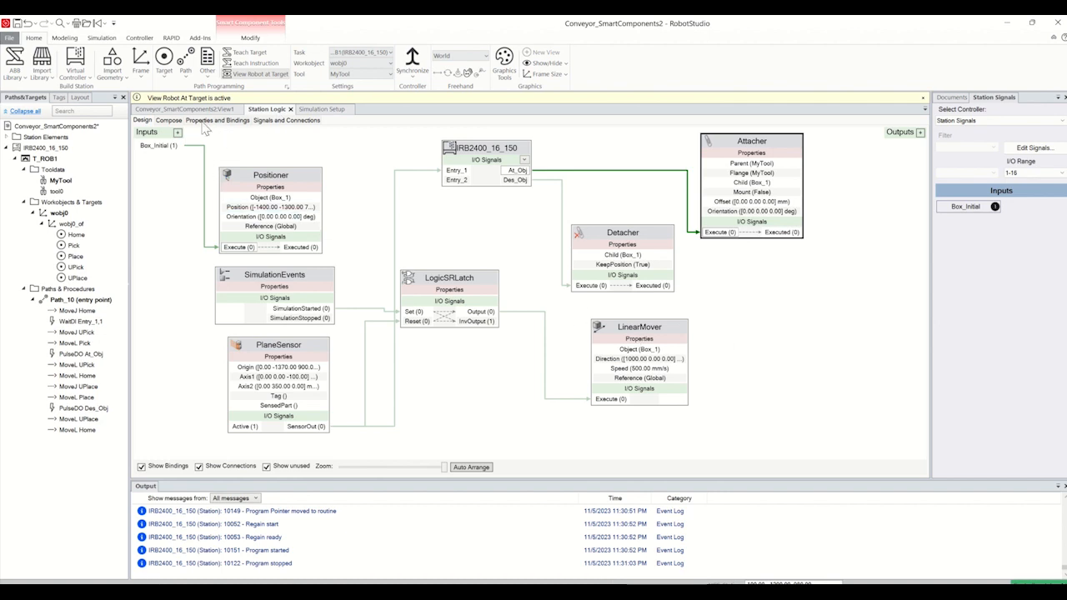
pyautogui.click(169, 121)
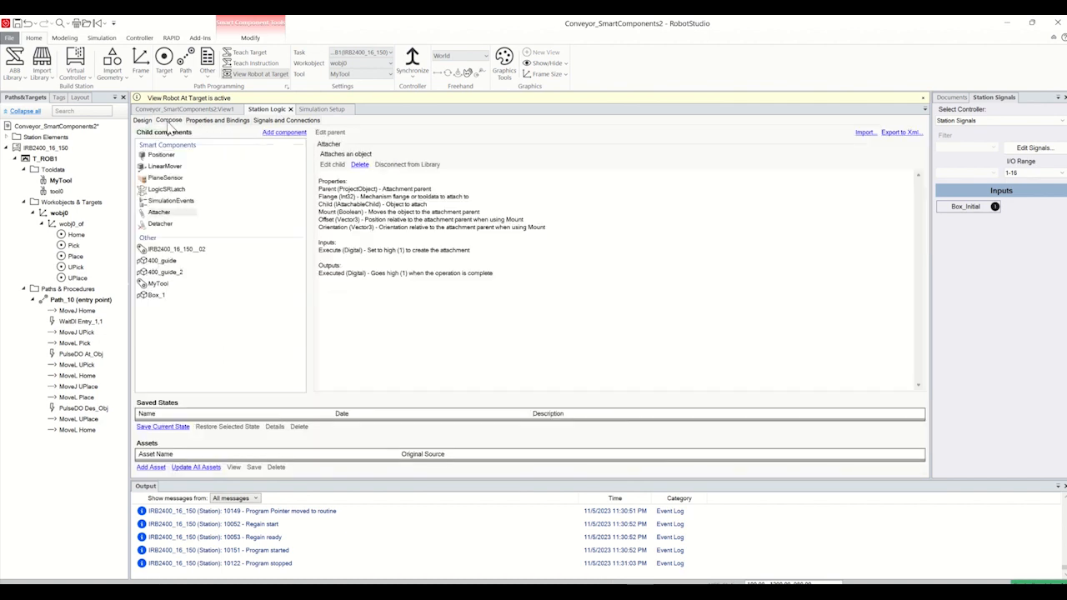
pyautogui.click(280, 132)
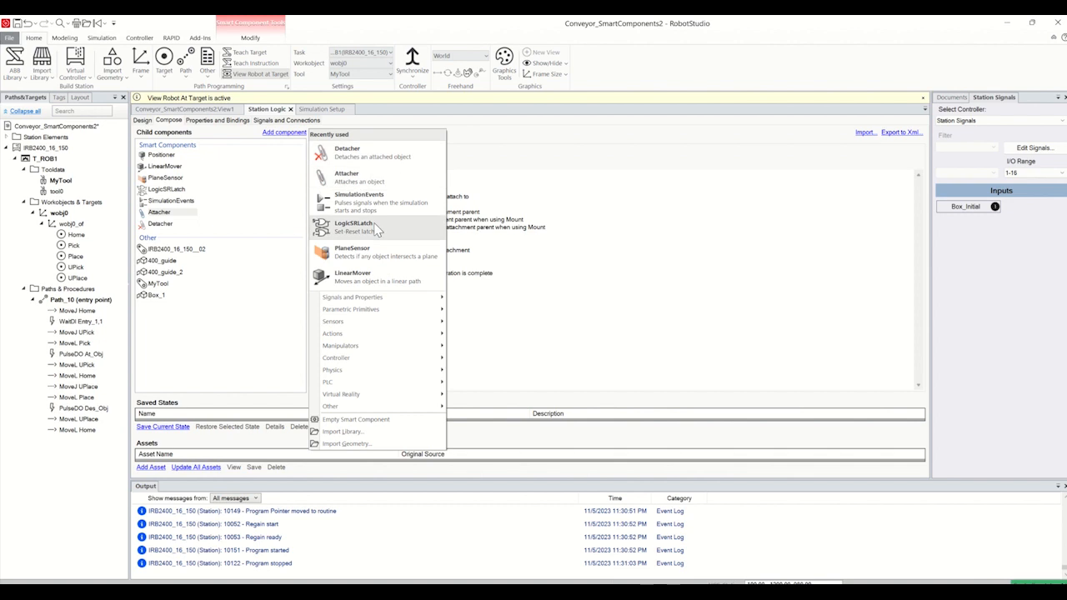
pyautogui.click(379, 283)
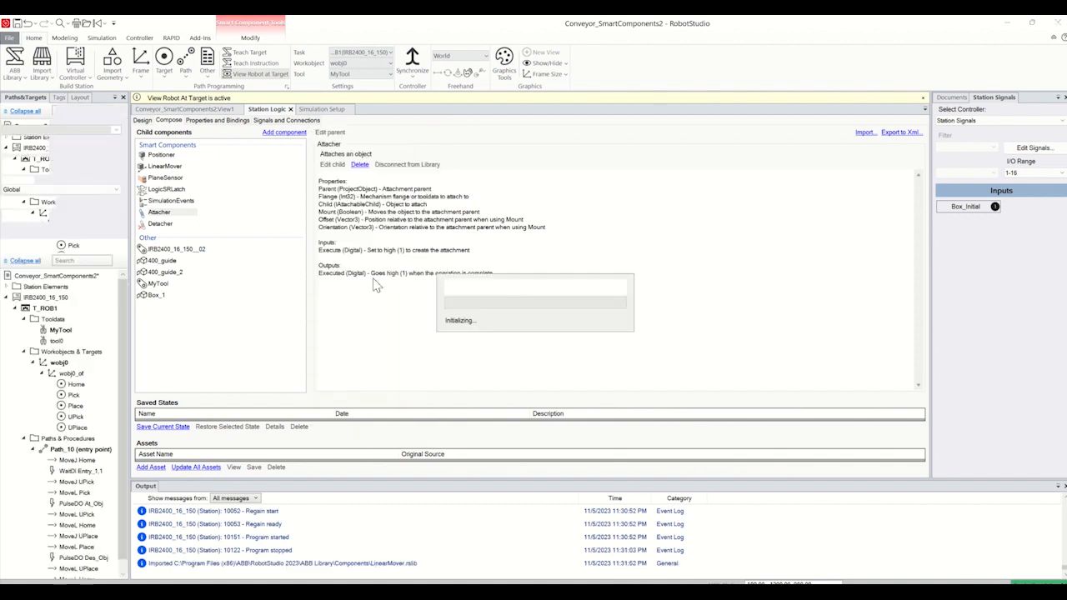
pyautogui.click(294, 134)
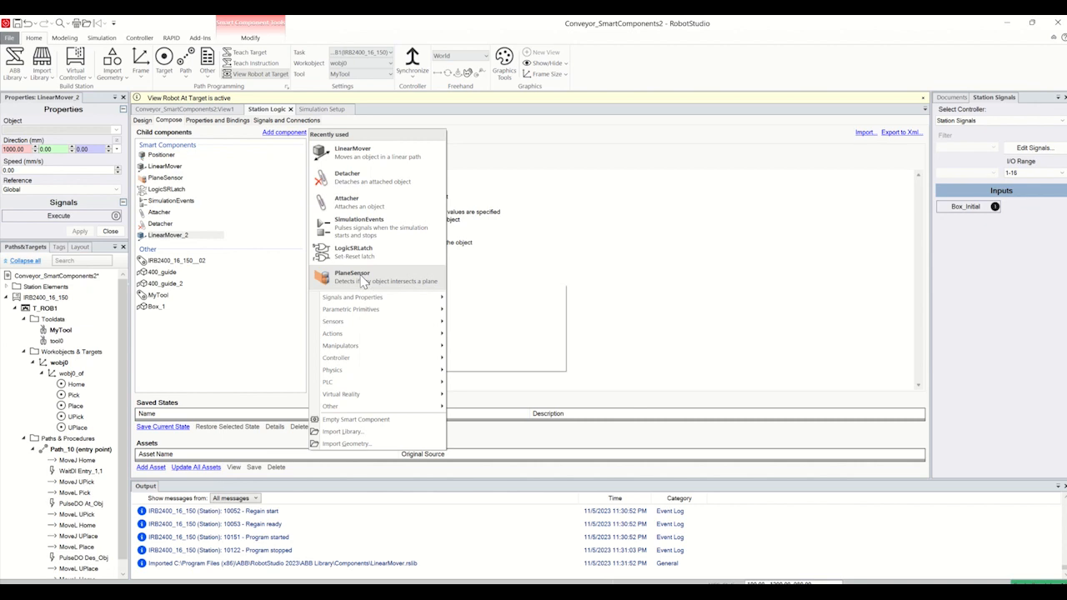
pyautogui.click(363, 282)
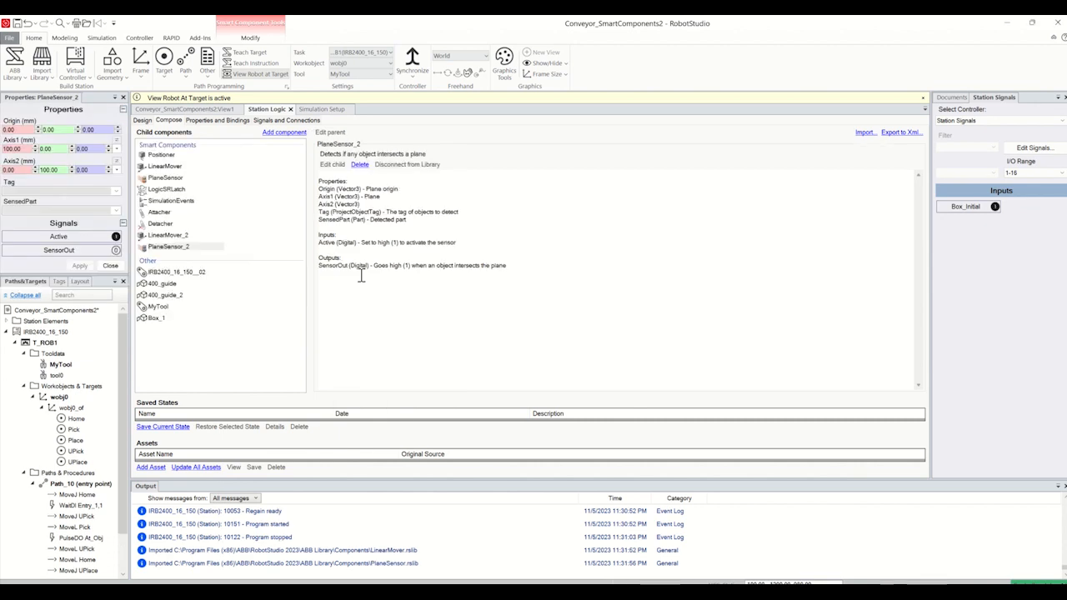
pyautogui.click(110, 266)
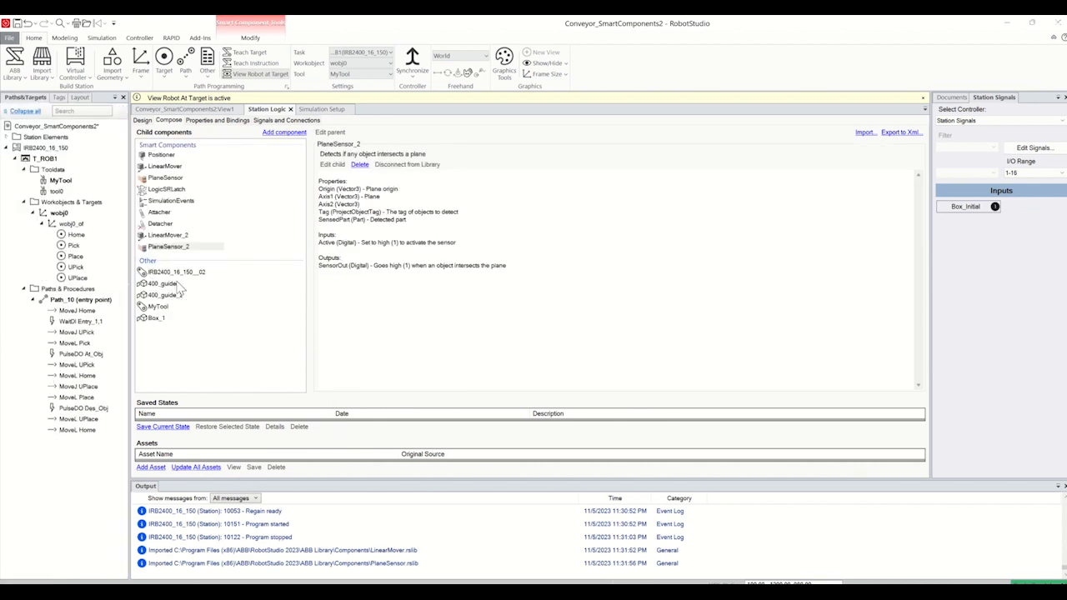
# - Configure LinearMover_2 to move Box_1 at a speed of 500 mm/s and apply the settings
pyautogui.click(168, 237)
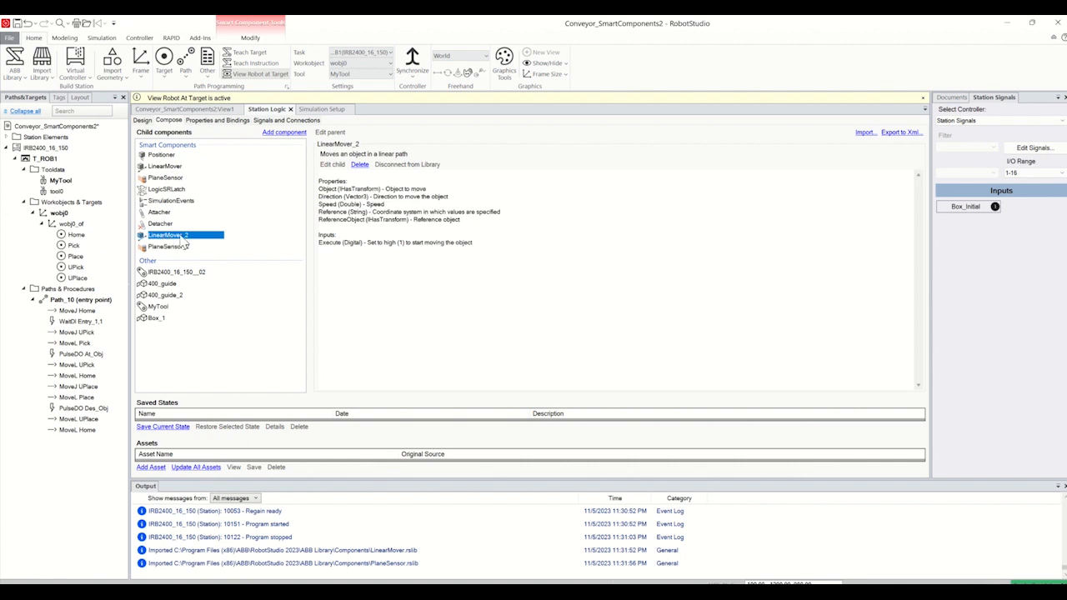
pyautogui.rightClick(180, 240)
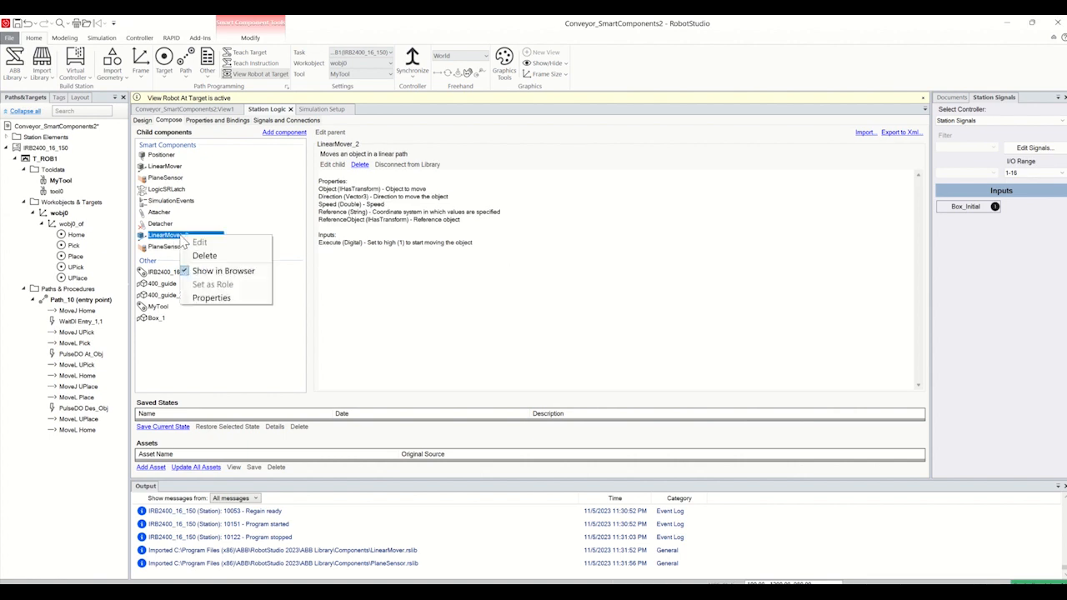
pyautogui.click(213, 299)
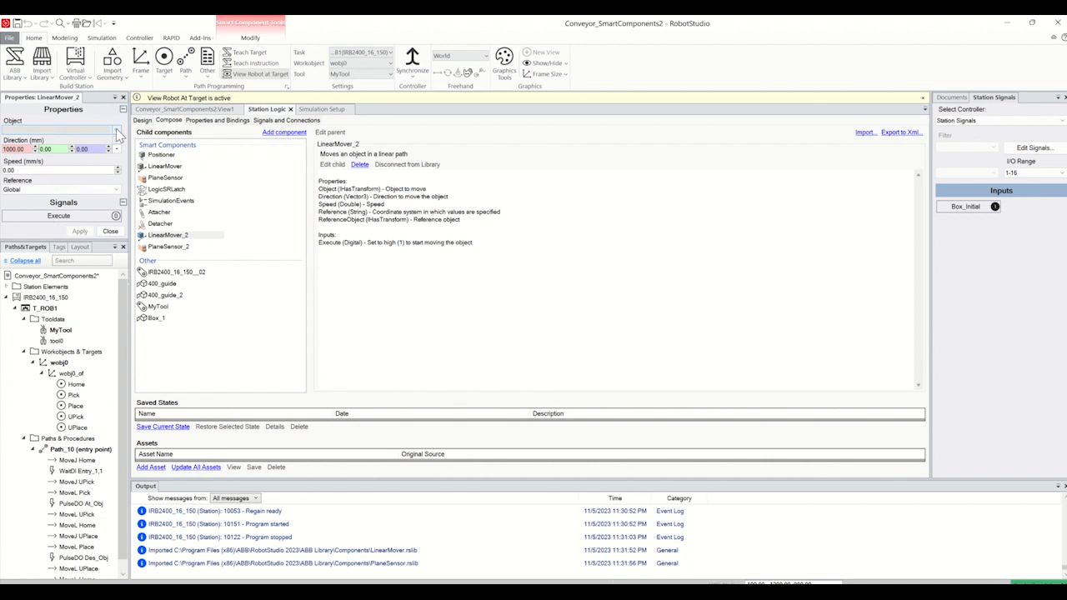
pyautogui.click(116, 131)
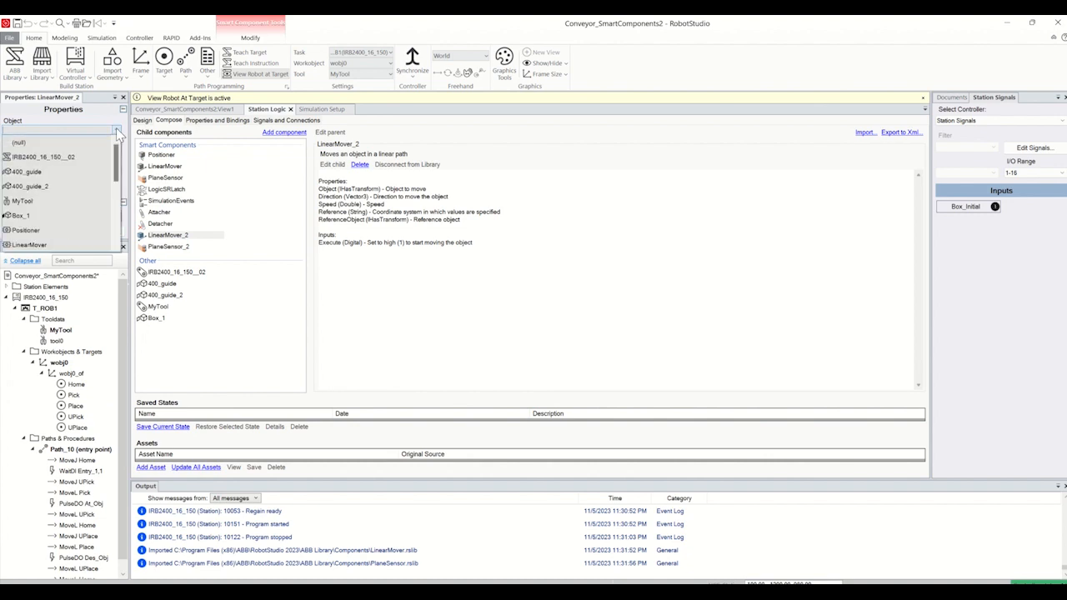
pyautogui.click(33, 215)
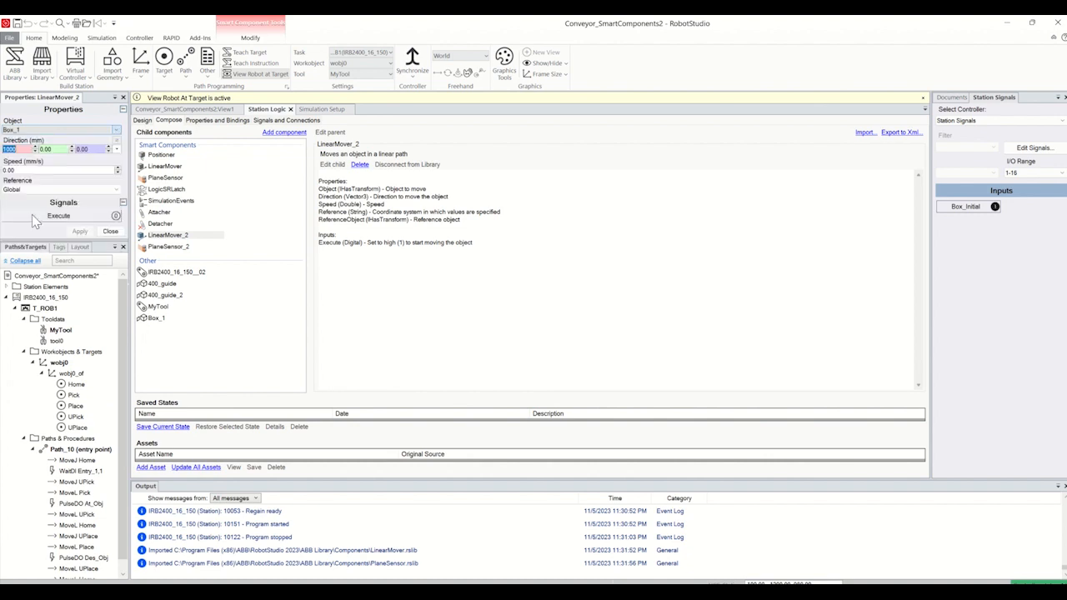
pyautogui.click(16, 169)
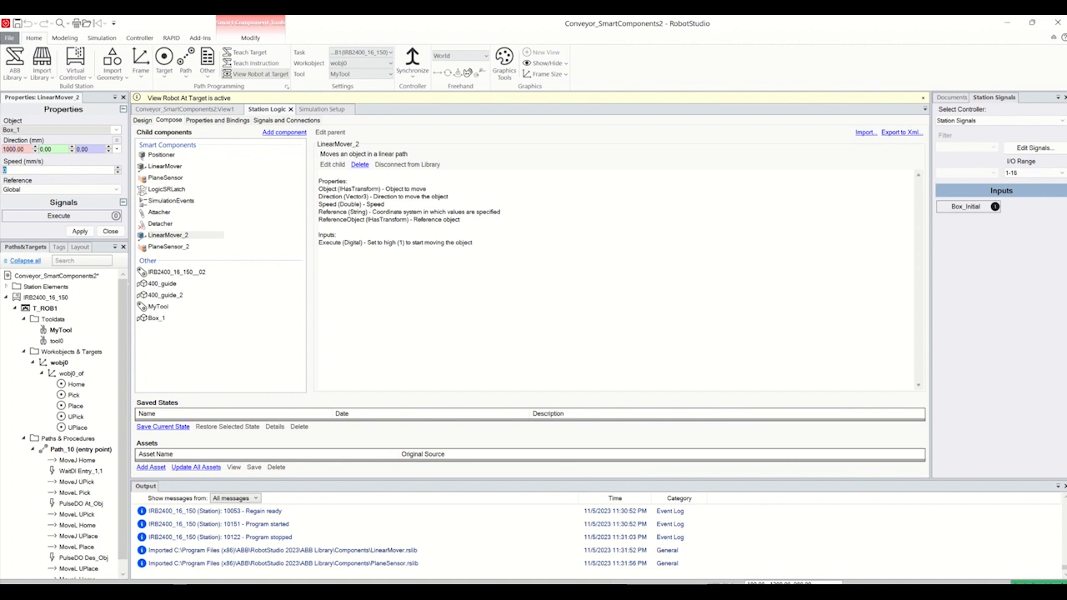
pyautogui.click(79, 231)
pyautogui.click(110, 231)
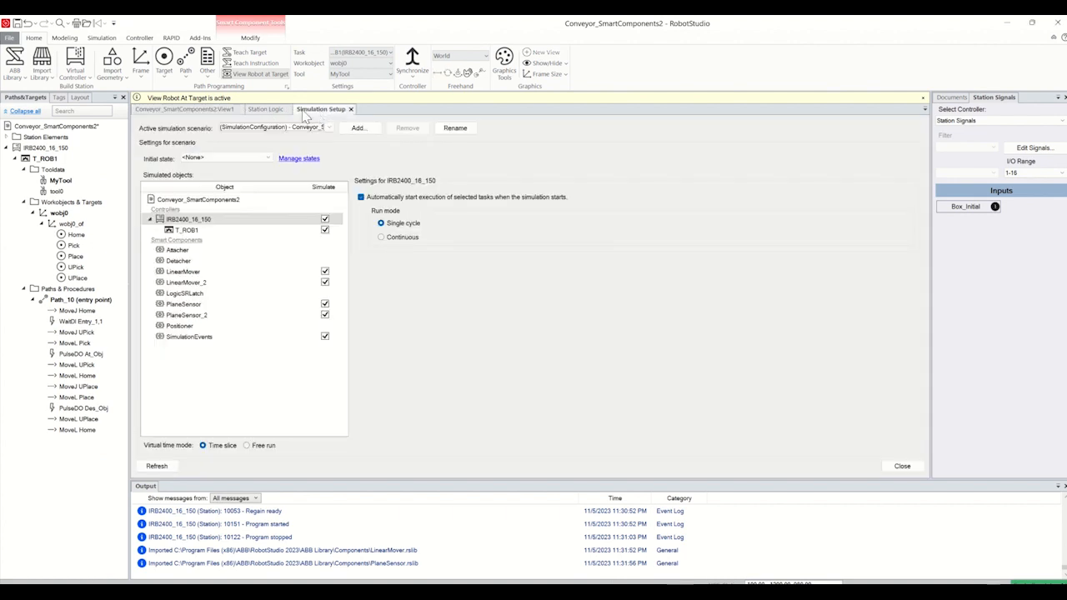
# - Set the origin of PlaneSensor_2 to 3000, 900, 850 mm at the end of the second conveyor
pyautogui.click(271, 110)
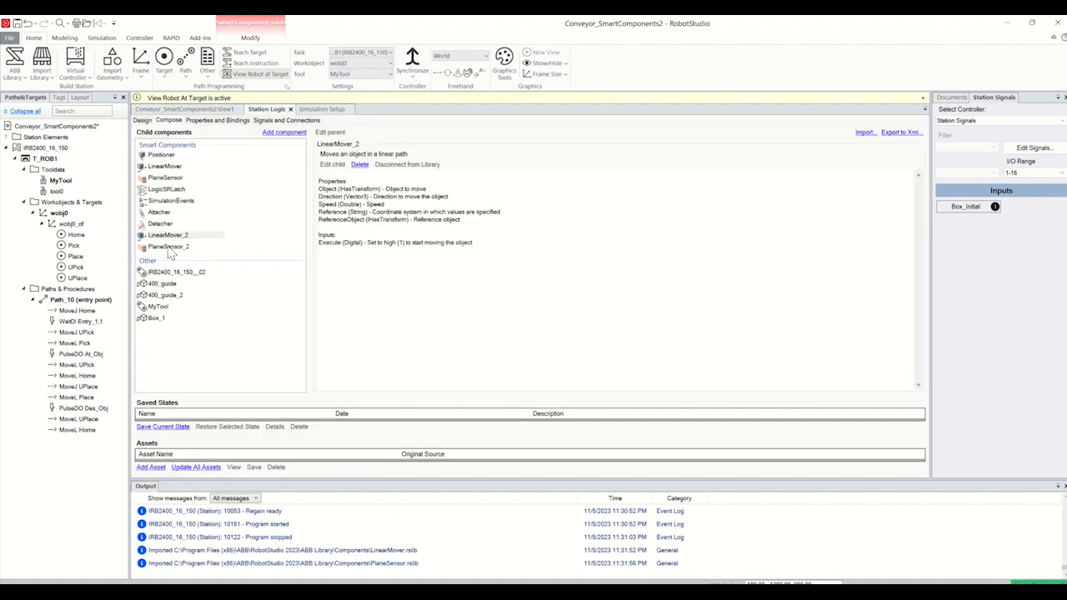
pyautogui.click(169, 247)
pyautogui.click(150, 109)
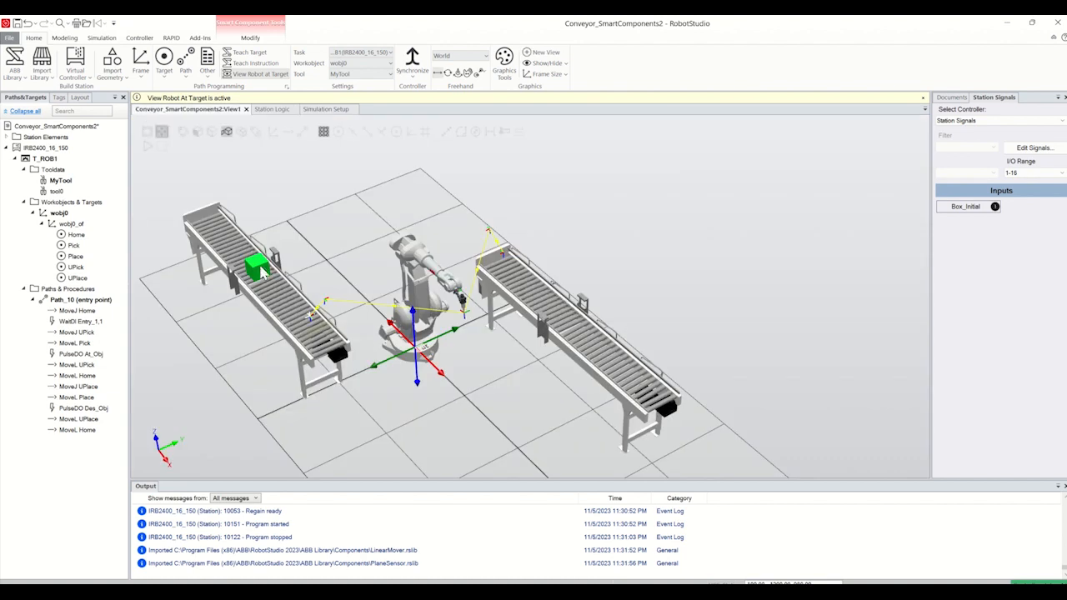
pyautogui.scroll(3, 444, 364)
pyautogui.scroll(5, 444, 364)
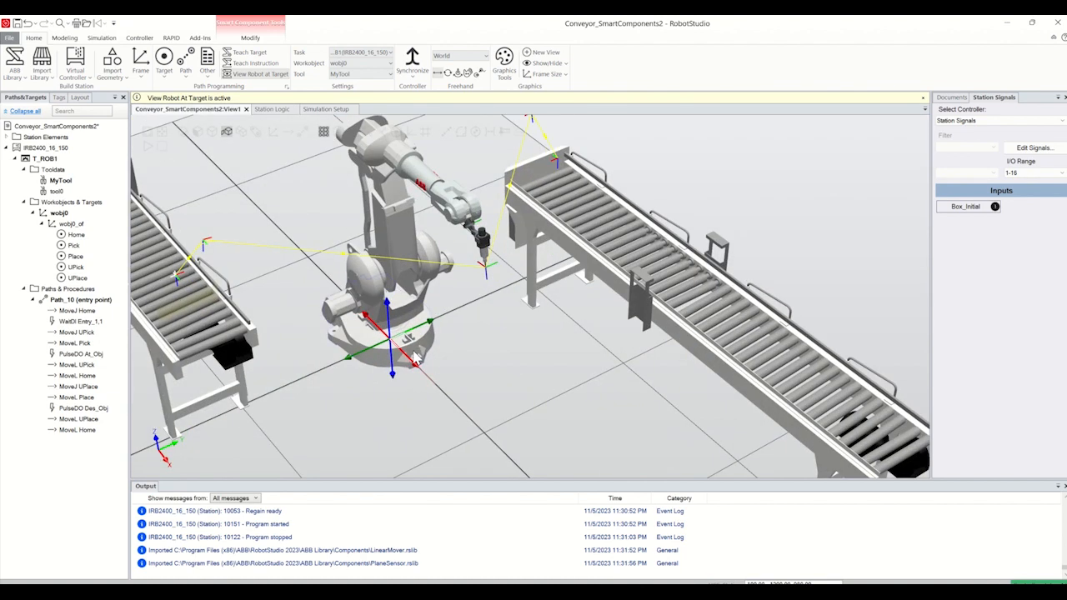
pyautogui.scroll(-6, 400, 354)
pyautogui.scroll(-4, 400, 354)
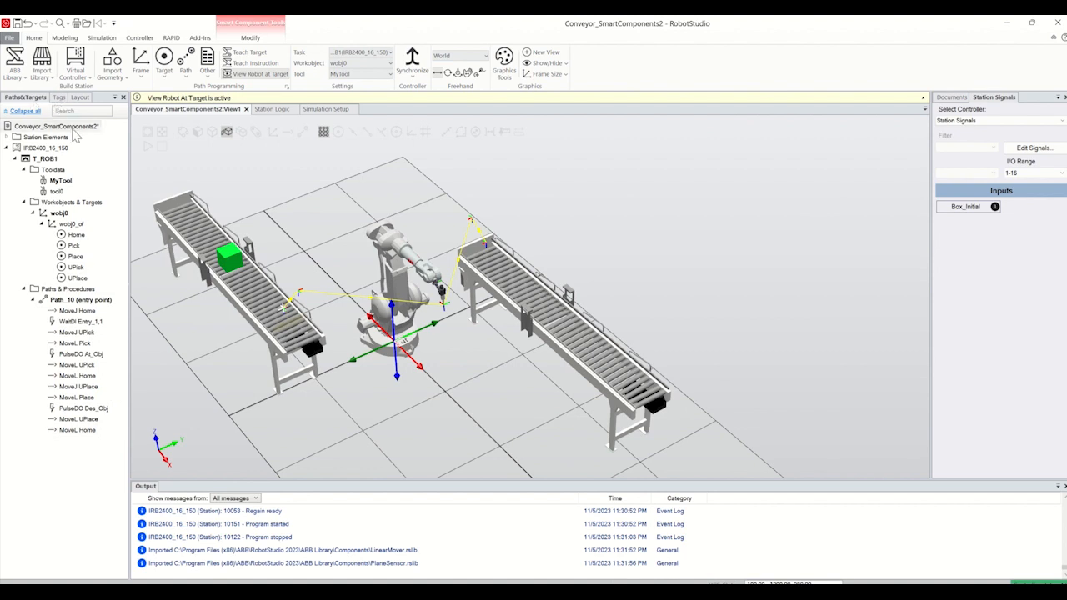
pyautogui.click(78, 98)
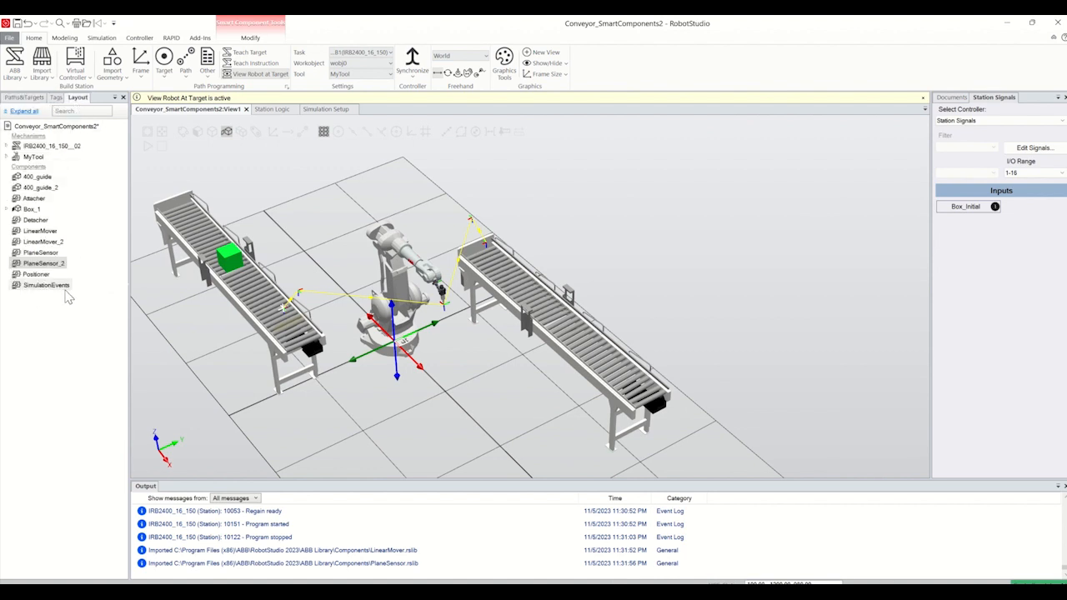
pyautogui.rightClick(49, 266)
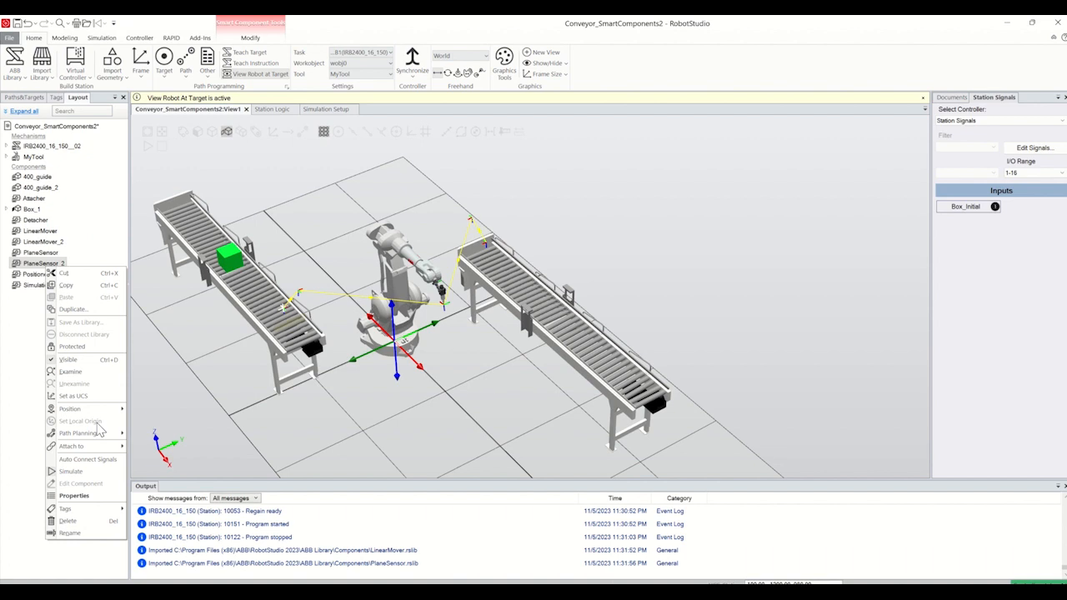
pyautogui.click(75, 495)
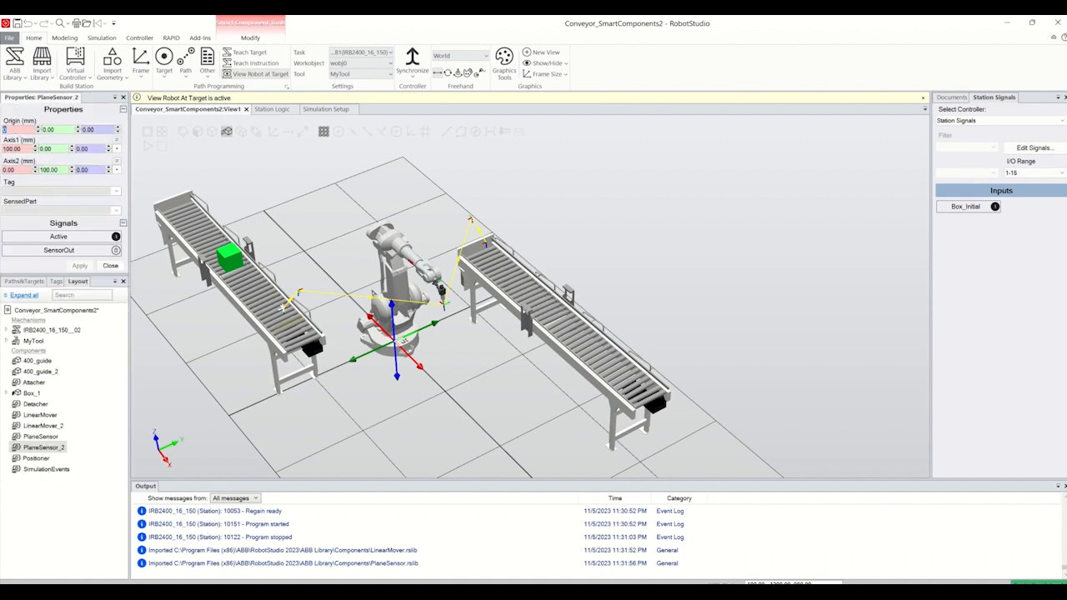
pyautogui.write('3000')
pyautogui.press('Tab')
pyautogui.write('90')
pyautogui.press('Tab')
pyautogui.write('8')
# - Set PlaneSensor_2's Axis1 to 0, 0, 100 mm and Axis2 to 0, 400, 0 mm, apply, and check the plane's placement
pyautogui.click(28, 149)
pyautogui.write('0')
pyautogui.click(92, 148)
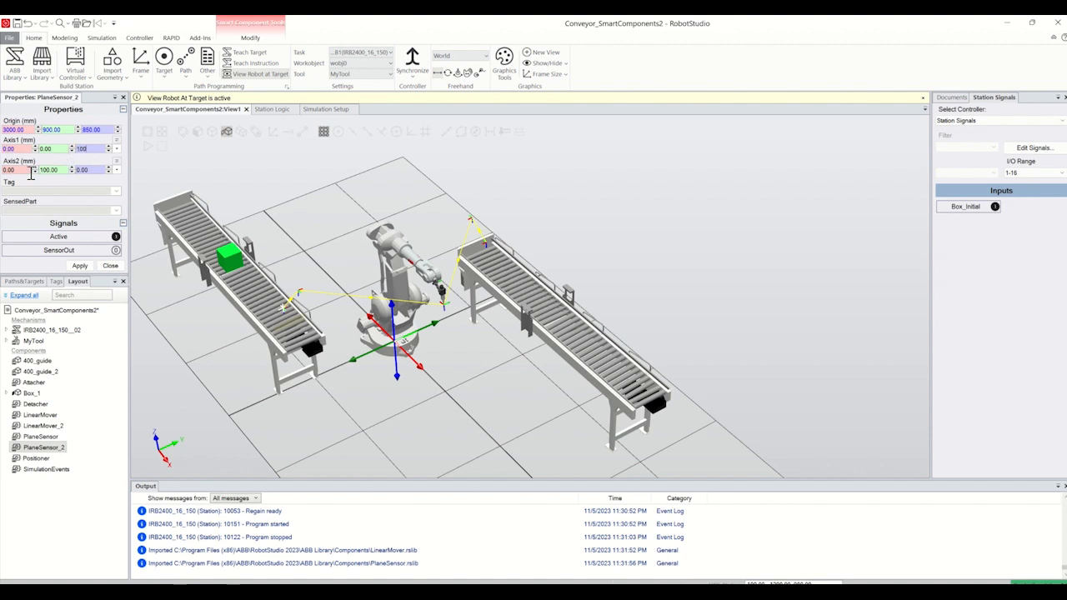
pyautogui.click(60, 170)
pyautogui.write('4')
pyautogui.click(81, 267)
pyautogui.scroll(3, 673, 420)
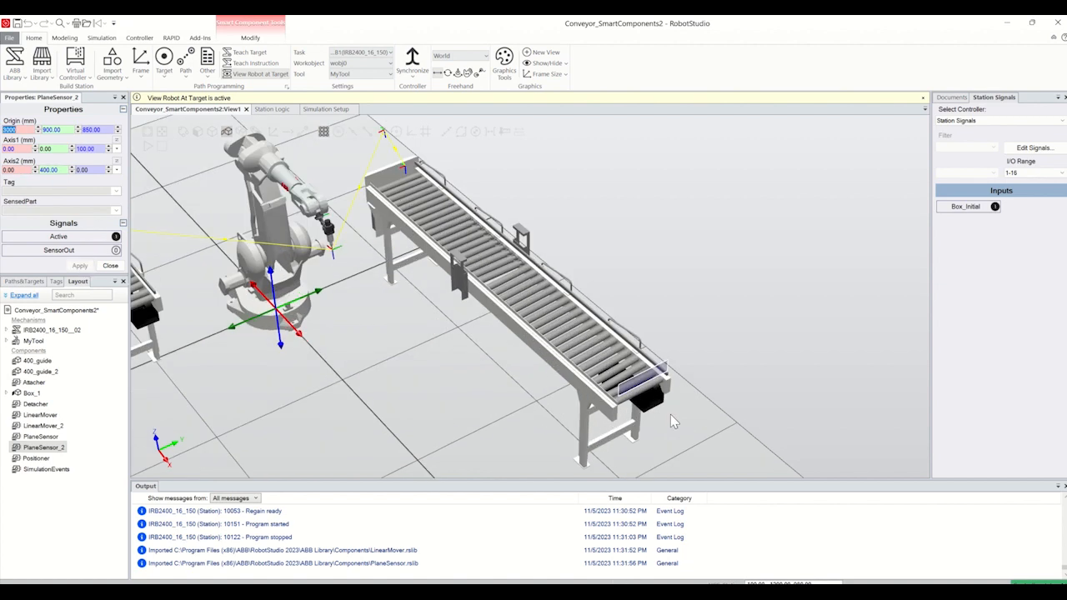
pyautogui.scroll(6, 670, 415)
pyautogui.moveTo(663, 394)
pyautogui.keyDown('ctrl'); pyautogui.keyDown('shift'); pyautogui.mouseDown()
pyautogui.moveTo(655, 372)
pyautogui.moveTo(625, 365)
pyautogui.moveTo(674, 370)
pyautogui.moveTo(674, 388)
pyautogui.mouseUp(); pyautogui.keyUp('shift'); pyautogui.keyUp('ctrl')
pyautogui.scroll(-6, 667, 402)
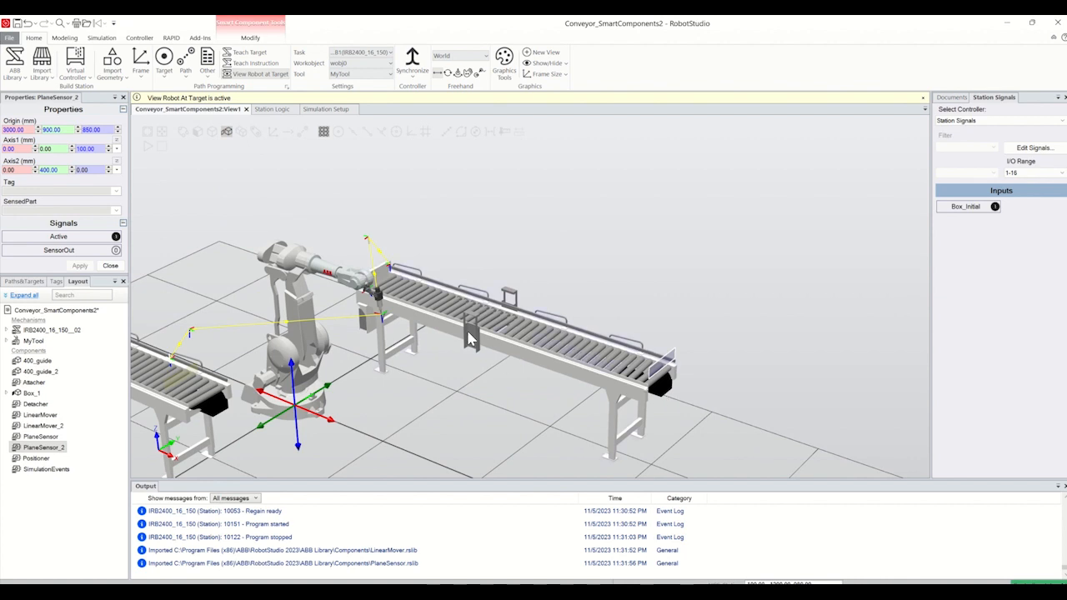
pyautogui.scroll(-2, 660, 362)
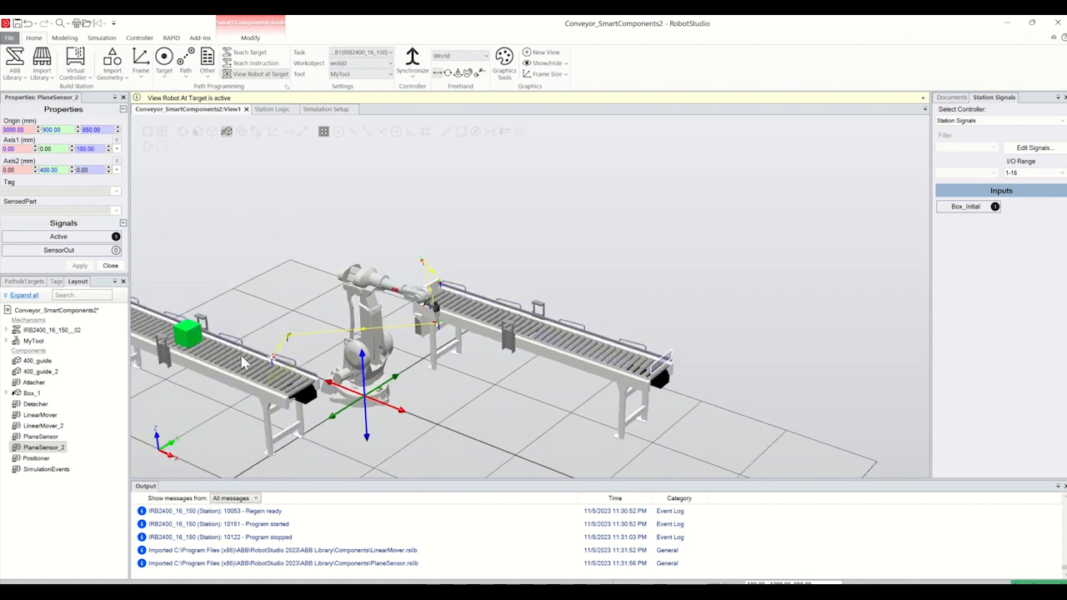
# - Rearrange the station logic design with PlaneSensor_2 below PlaneSensor, and add a second LogicSRLatch
pyautogui.click(272, 111)
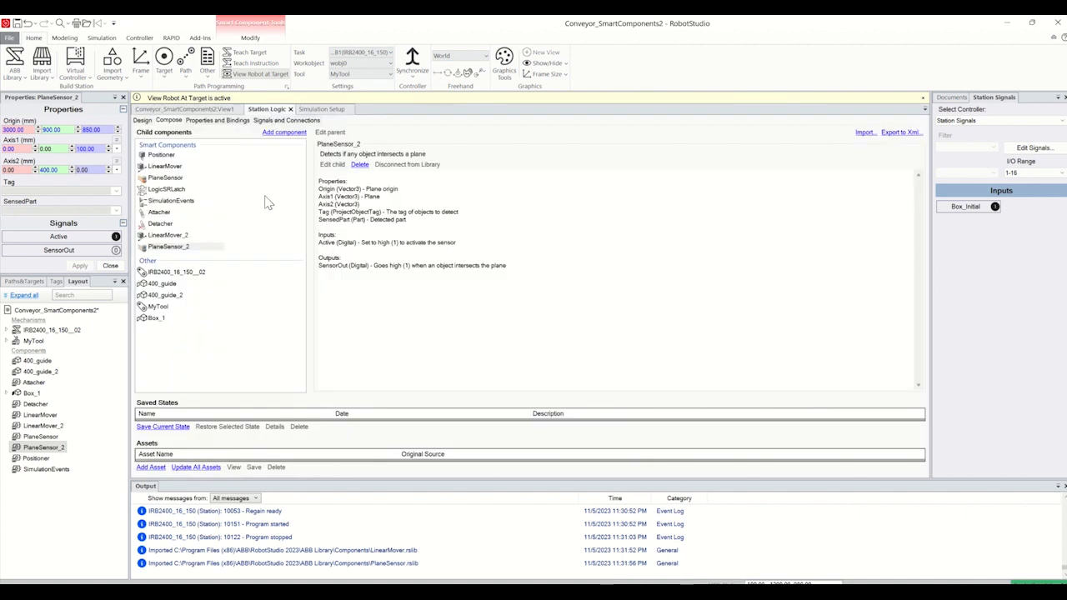
pyautogui.click(143, 120)
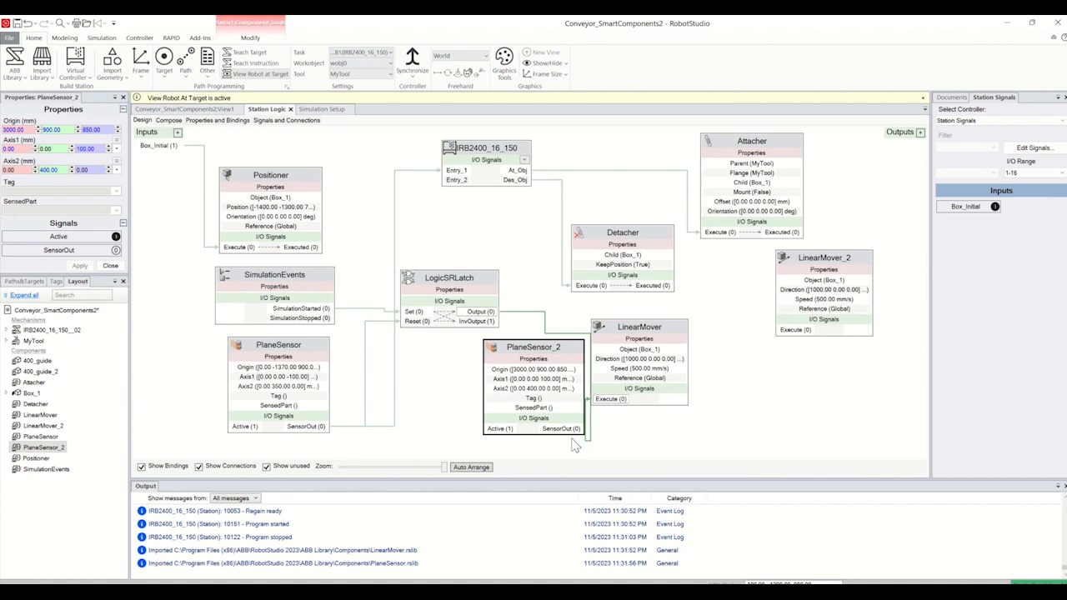
pyautogui.moveTo(550, 350); pyautogui.dragTo(508, 364)
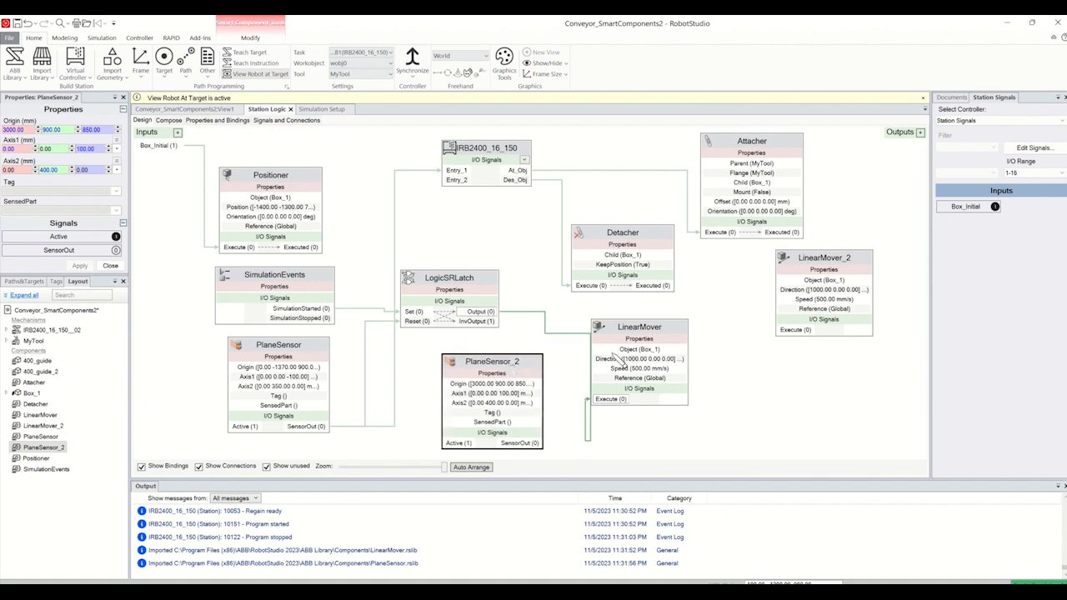
pyautogui.moveTo(605, 342); pyautogui.dragTo(621, 327)
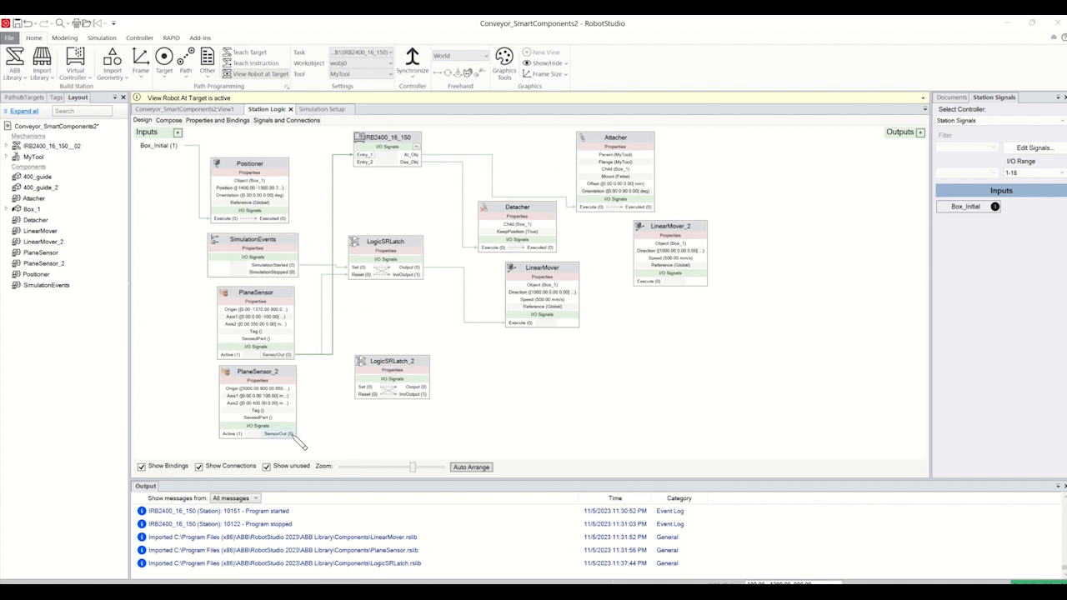
# - Connect PlaneSensor_2's SensorOut to the robot's Entry_2 and LogicSRLatch_2's Reset, and the robot's Des_Obj to that latch's Set
pyautogui.moveTo(291, 435); pyautogui.dragTo(364, 161)
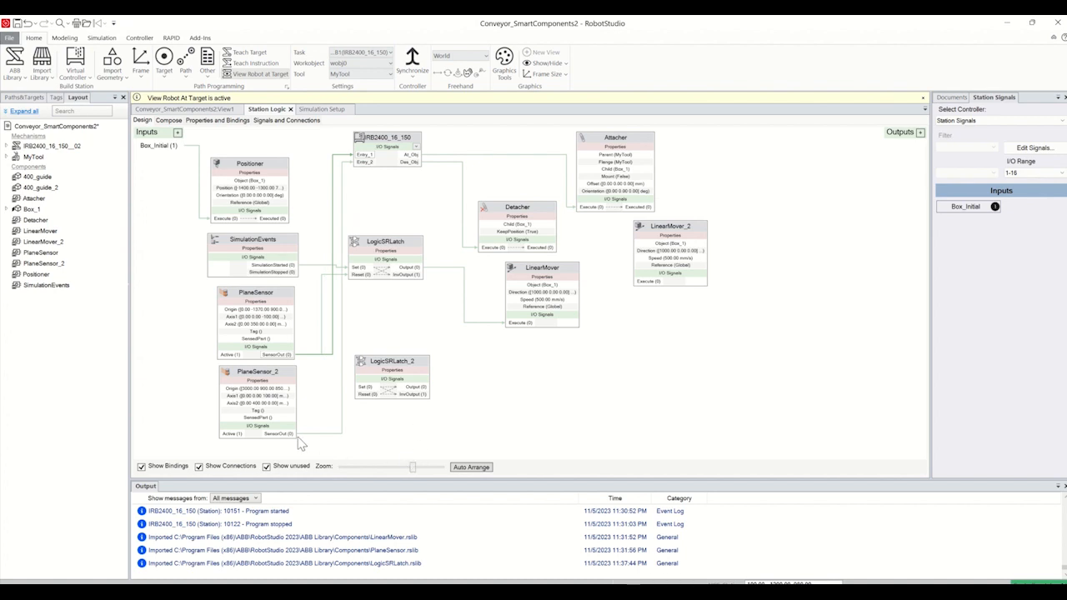
pyautogui.moveTo(293, 435); pyautogui.dragTo(363, 395)
pyautogui.moveTo(411, 162); pyautogui.dragTo(356, 388)
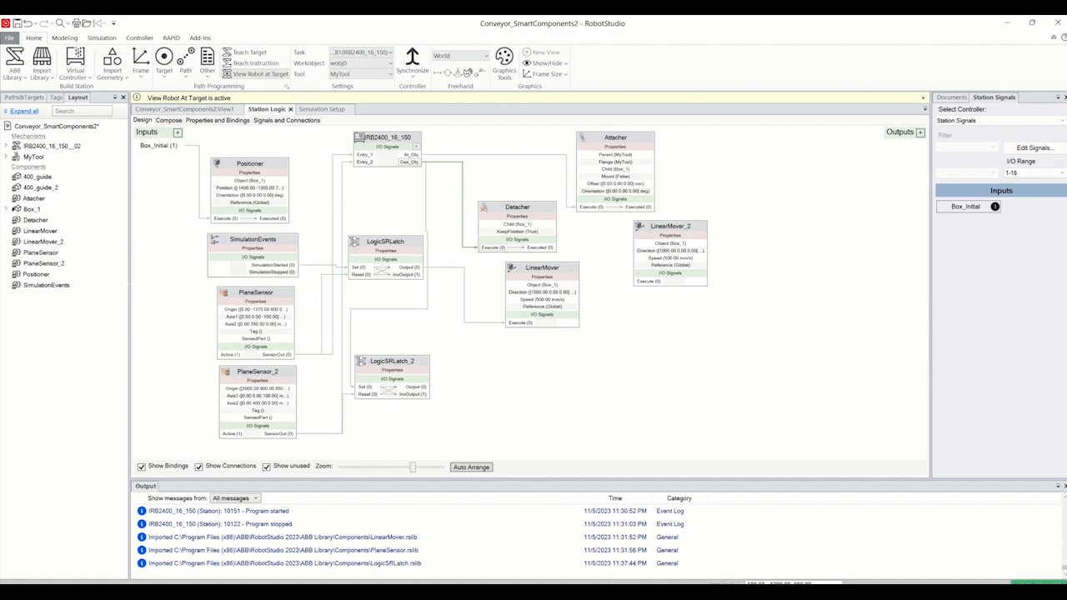
# - Place LinearMover_2 beside LogicSRLatch_2, connecting the latch's Output to the mover's Execute and SimulationStopped to the latch's Reset
pyautogui.moveTo(670, 227); pyautogui.dragTo(525, 368)
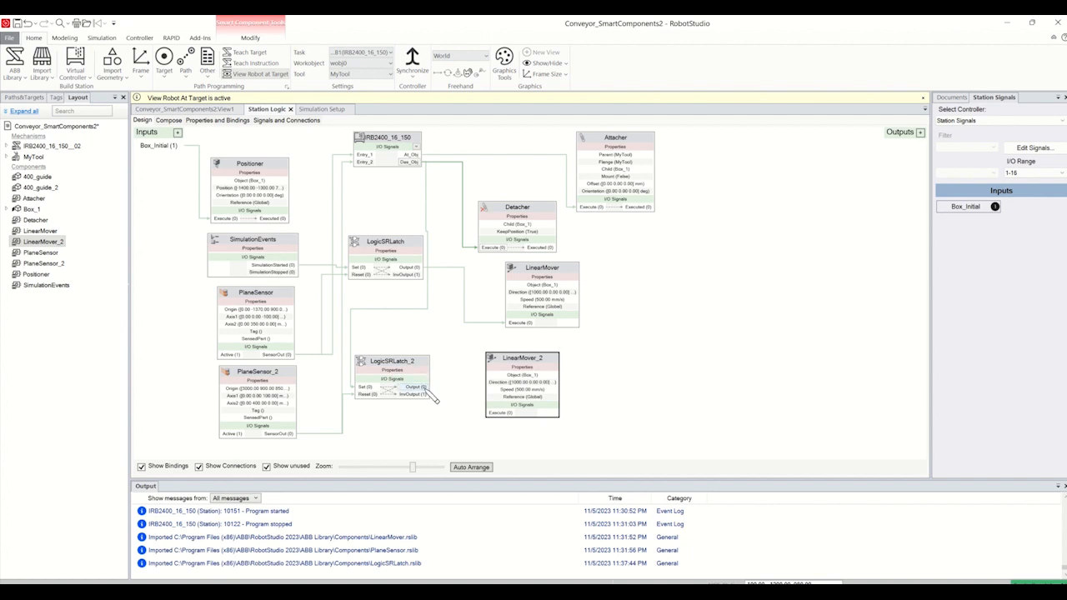
pyautogui.moveTo(426, 388); pyautogui.dragTo(496, 421)
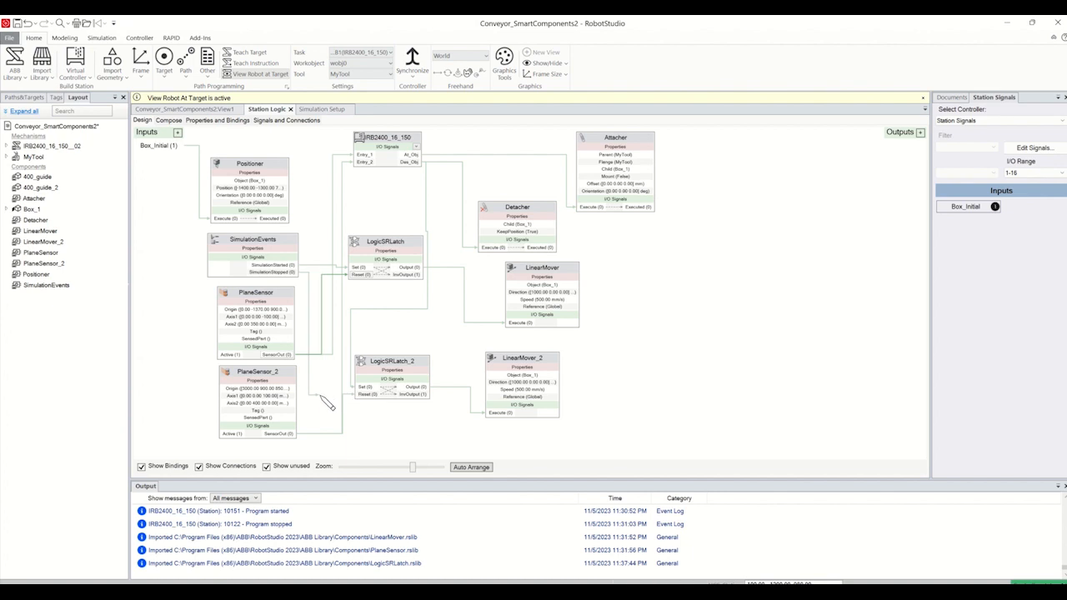
pyautogui.moveTo(321, 395); pyautogui.dragTo(358, 395)
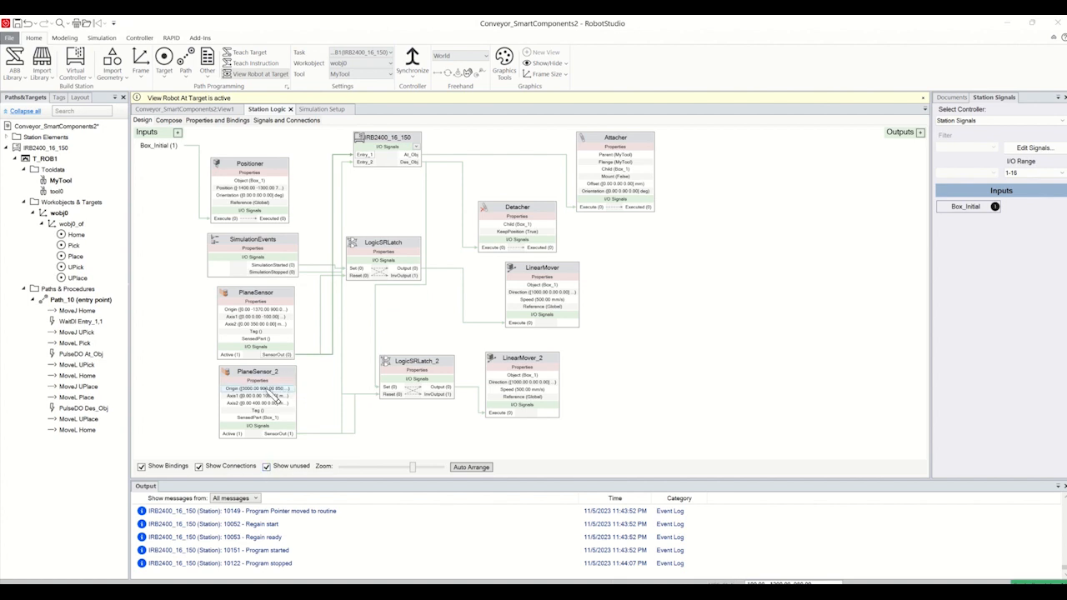
# - Space out PlaneSensor_2, LogicSRLatch_2 and LinearMover_2 in the station logic design so their connection lines are easier to follow
pyautogui.moveTo(261, 379); pyautogui.dragTo(266, 380)
pyautogui.moveTo(416, 365); pyautogui.dragTo(428, 367)
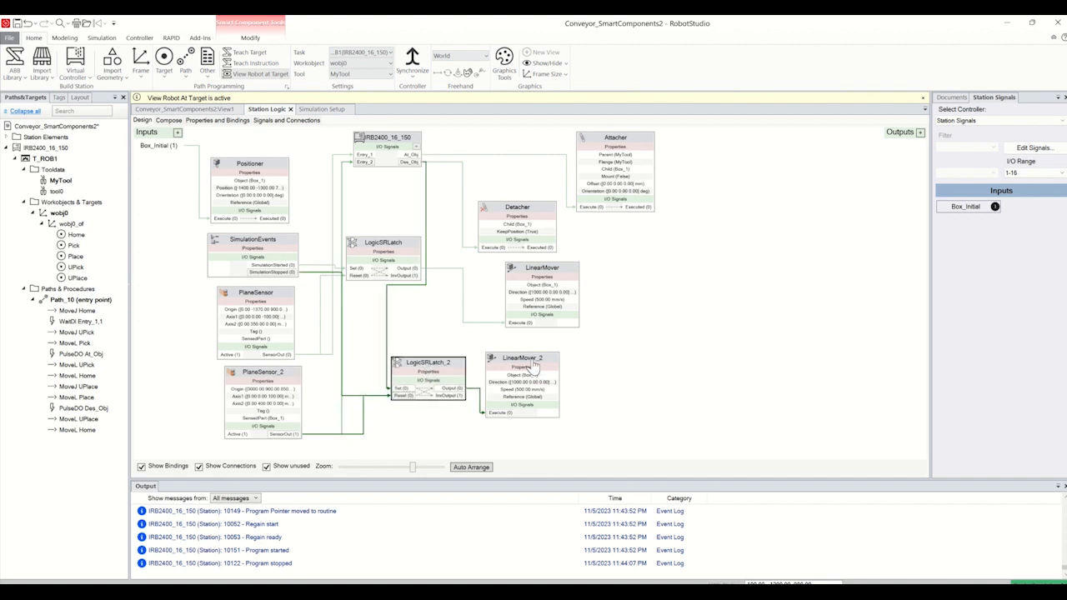
pyautogui.moveTo(534, 363); pyautogui.dragTo(541, 365)
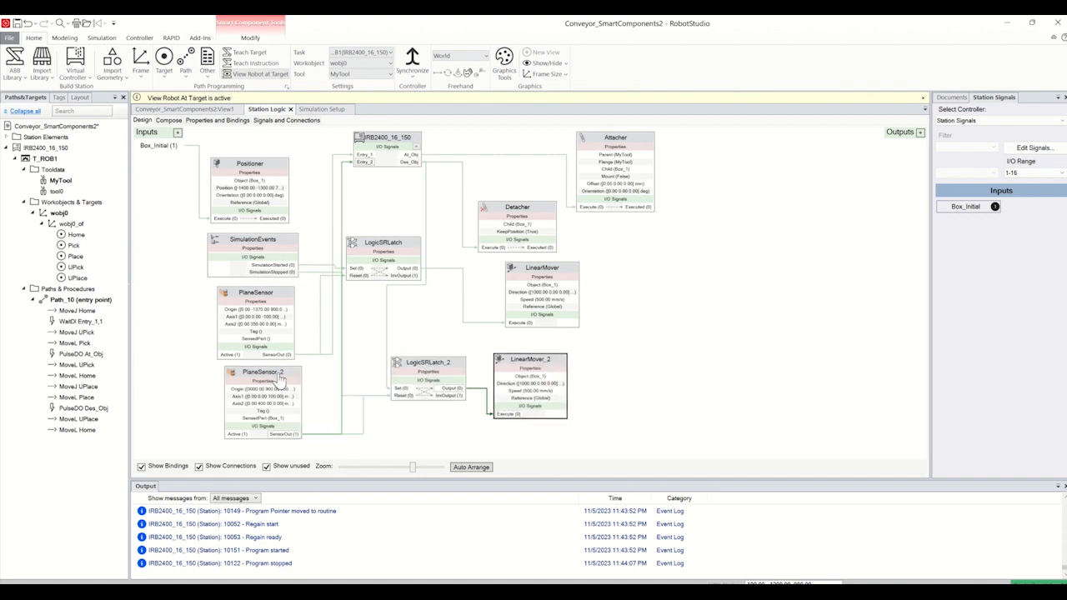
pyautogui.moveTo(280, 379); pyautogui.dragTo(280, 381)
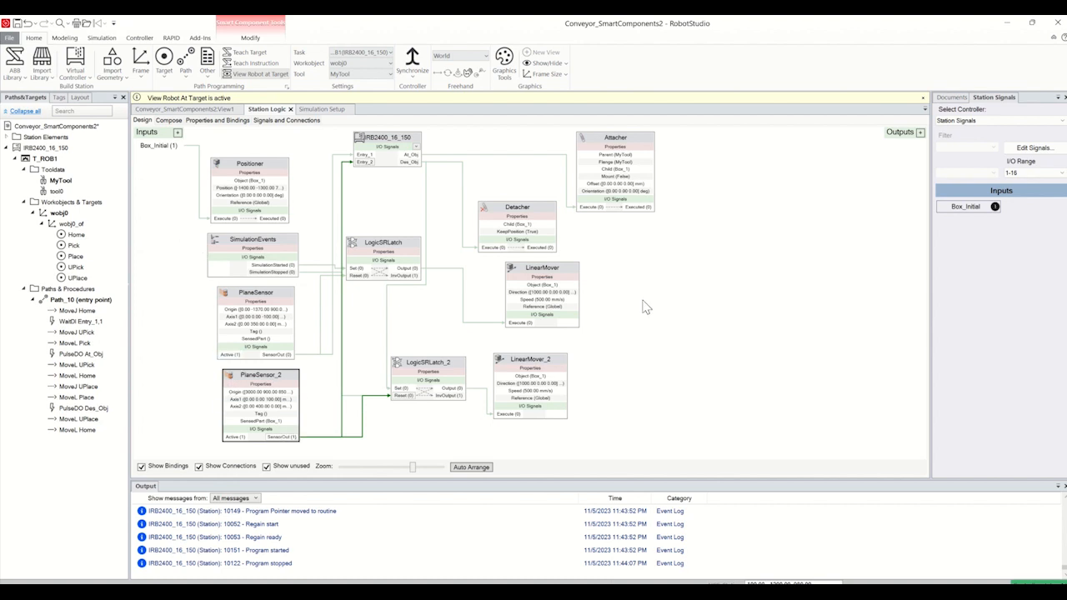
pyautogui.click(721, 385)
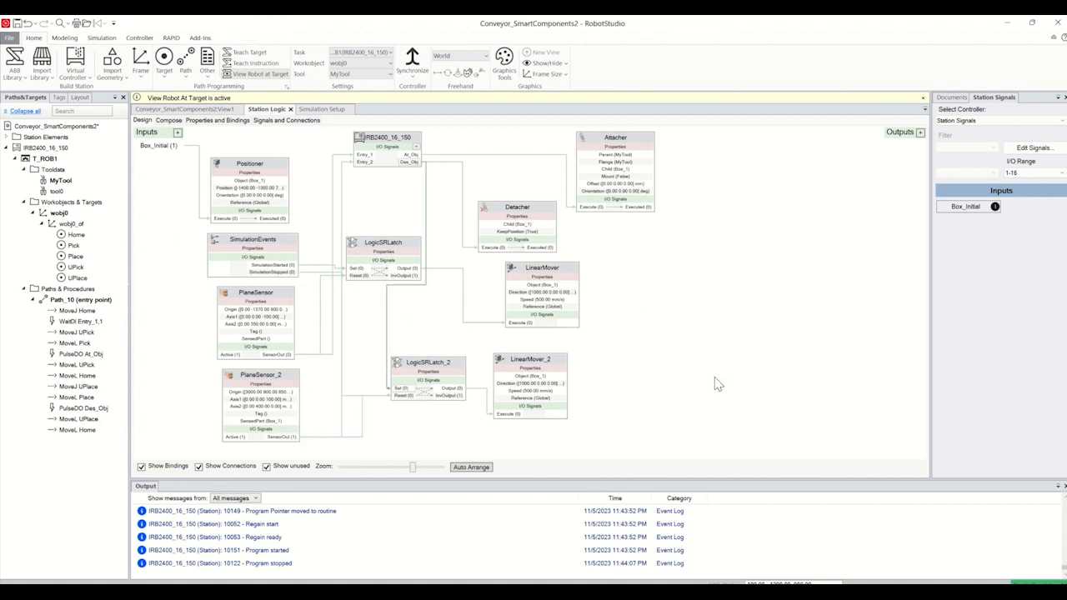
# - Synchronize Path_10 to RAPID in Module1 and run the simulation in the station's 3D view
pyautogui.click(159, 110)
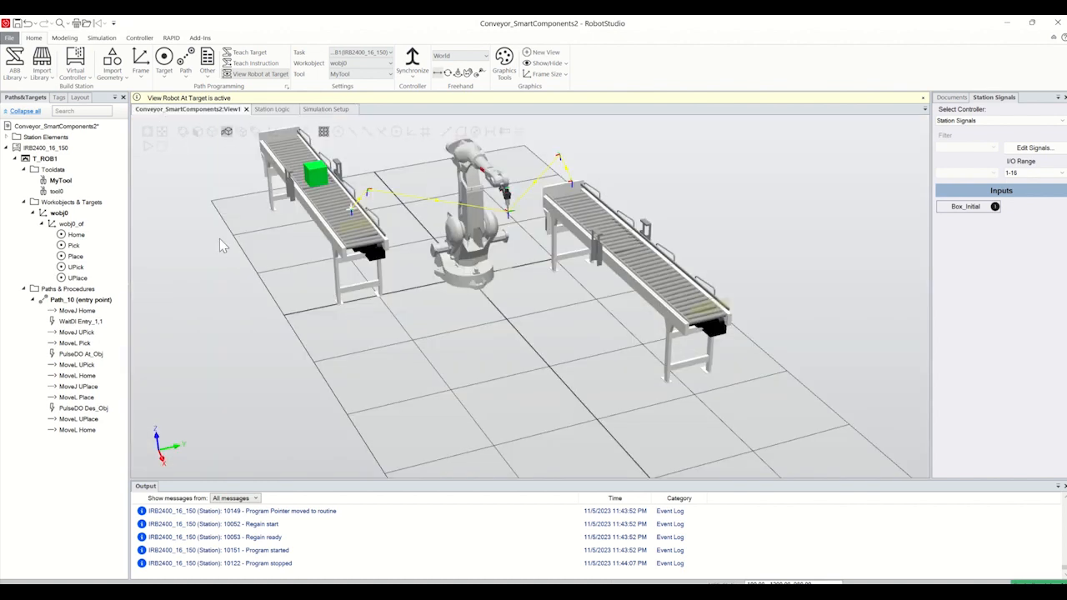
pyautogui.rightClick(94, 302)
pyautogui.click(134, 308)
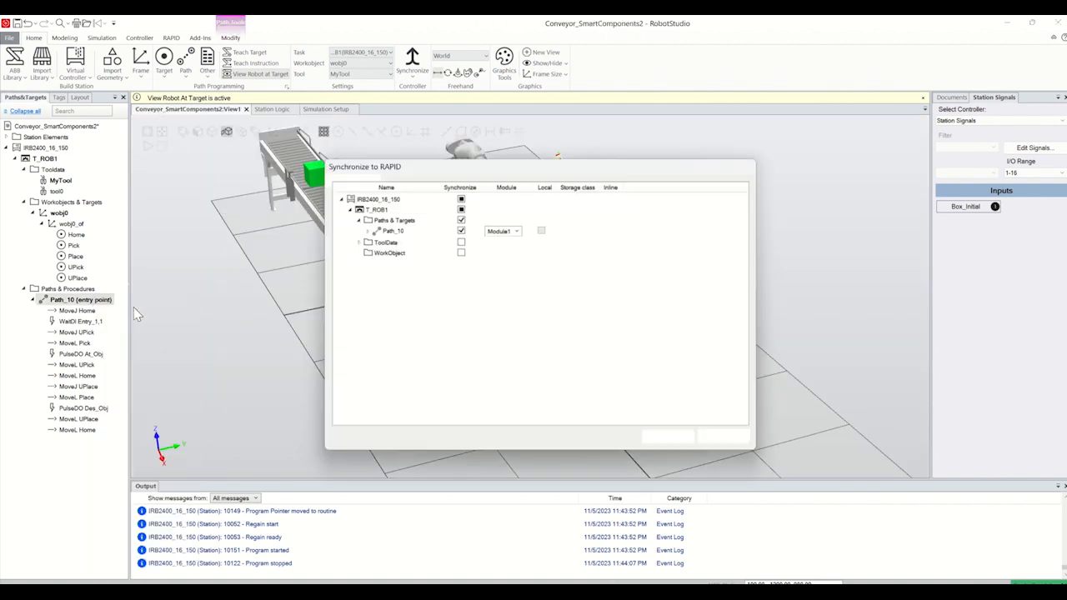
pyautogui.click(667, 438)
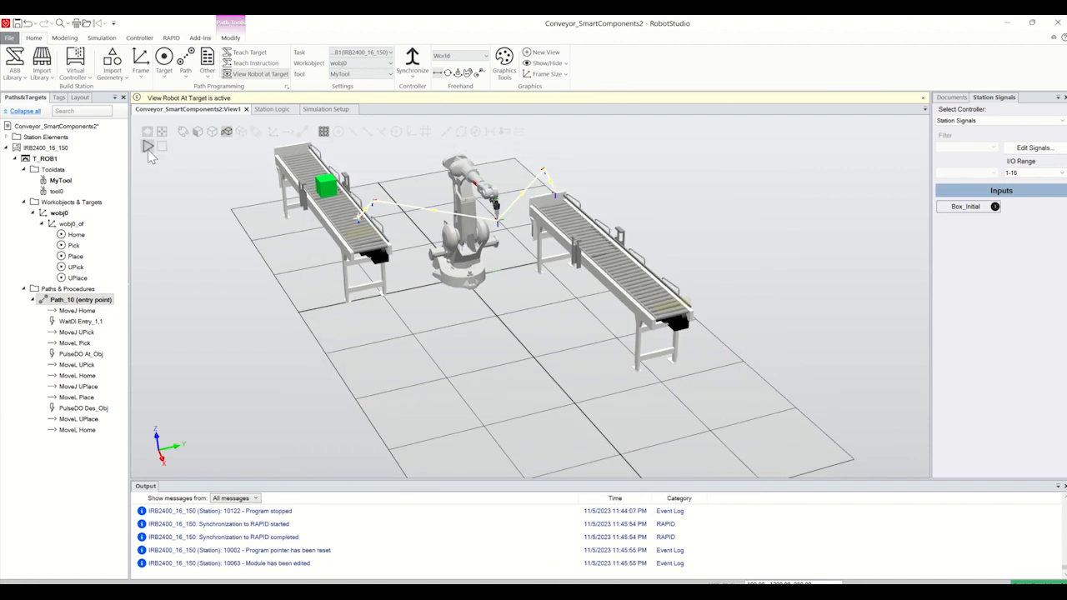
pyautogui.click(148, 147)
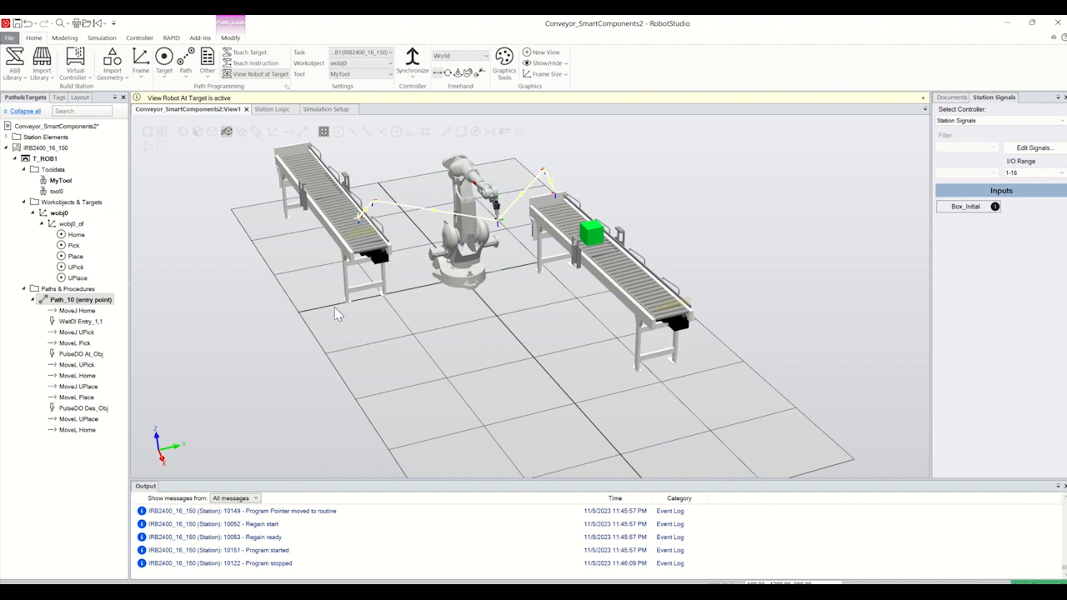
# - Add a WaitDI action instruction for signal Entry_2 with value 1 at the end of Path_10
pyautogui.rightClick(95, 300)
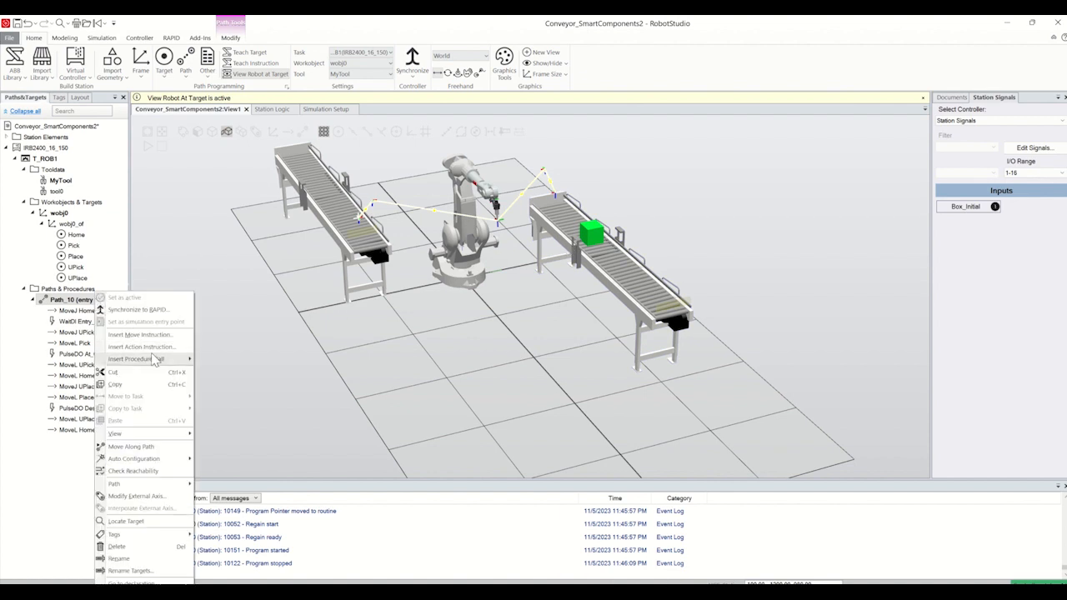
pyautogui.click(150, 345)
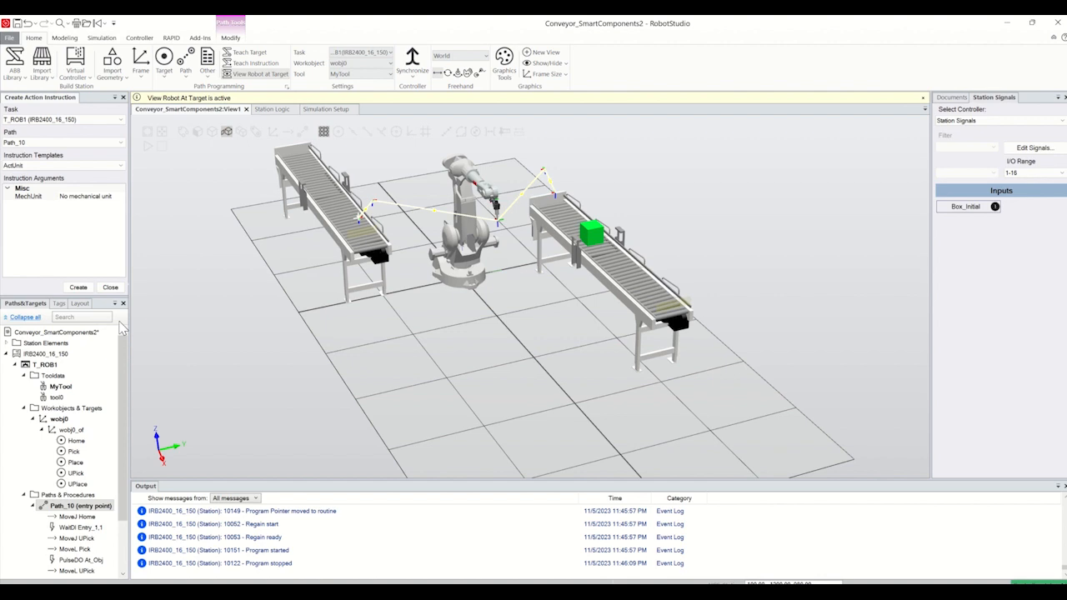
pyautogui.click(70, 166)
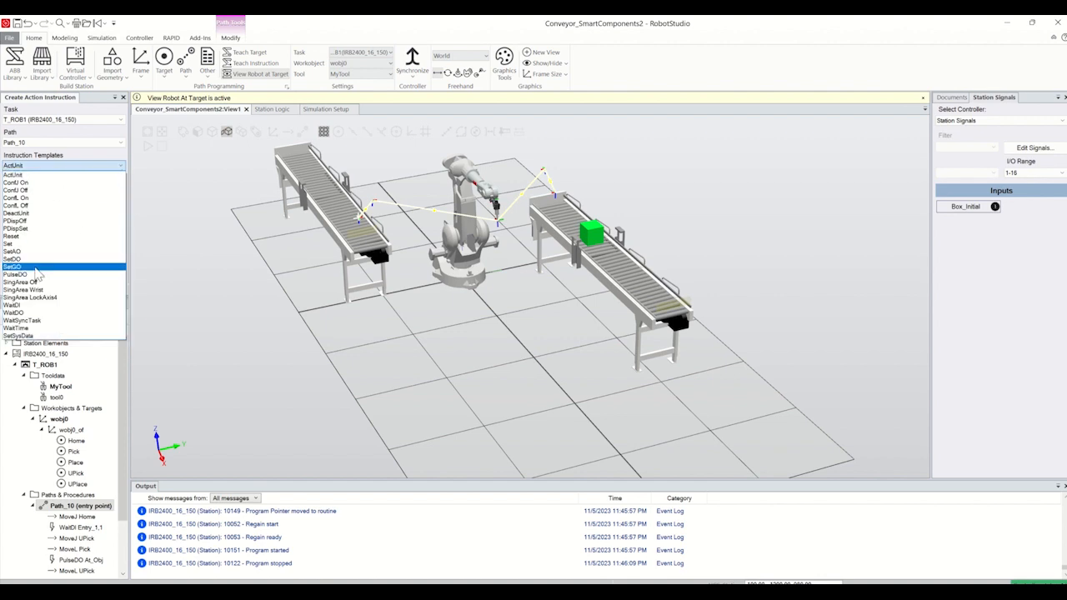
pyautogui.click(23, 305)
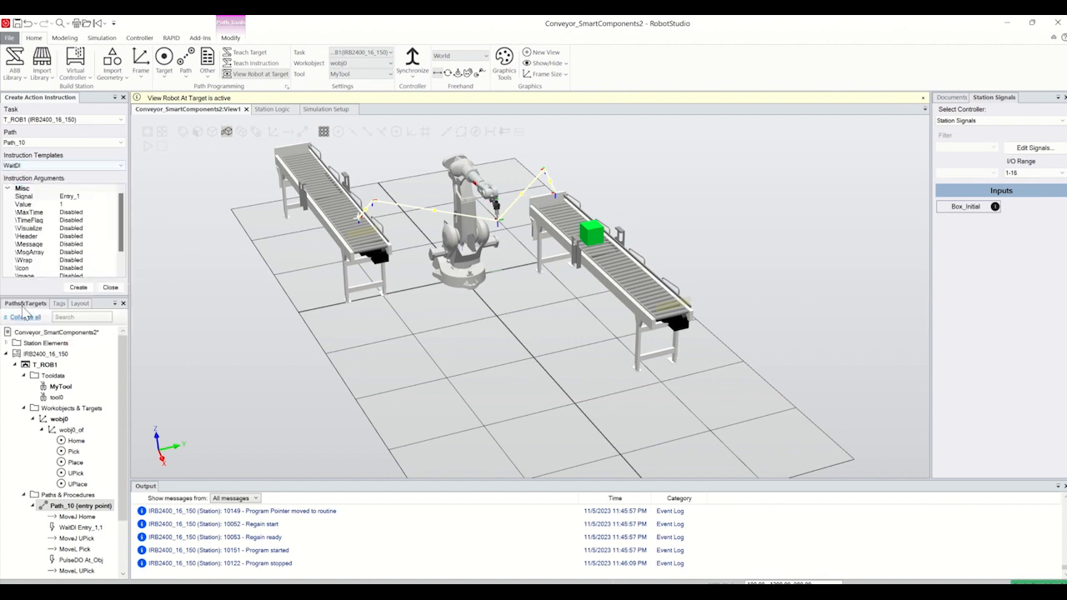
pyautogui.click(84, 203)
pyautogui.click(108, 197)
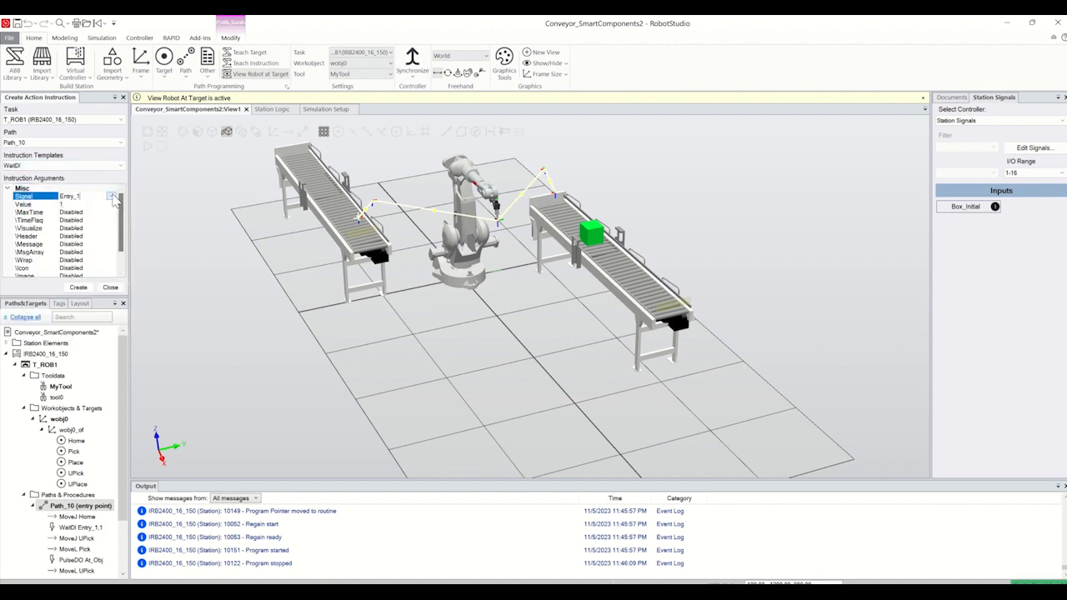
pyautogui.click(113, 196)
pyautogui.click(80, 213)
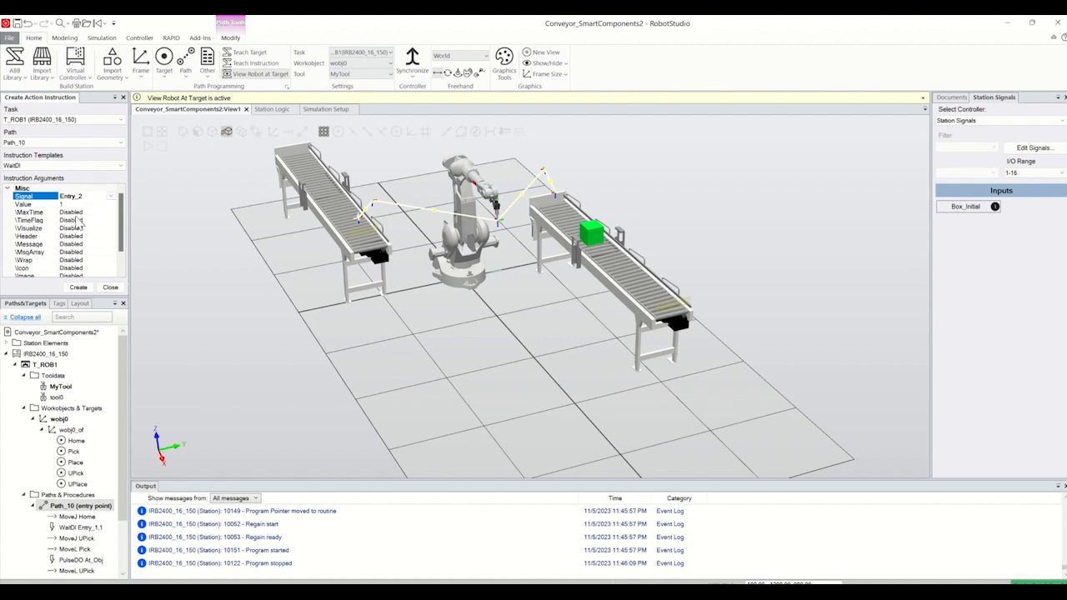
pyautogui.click(77, 288)
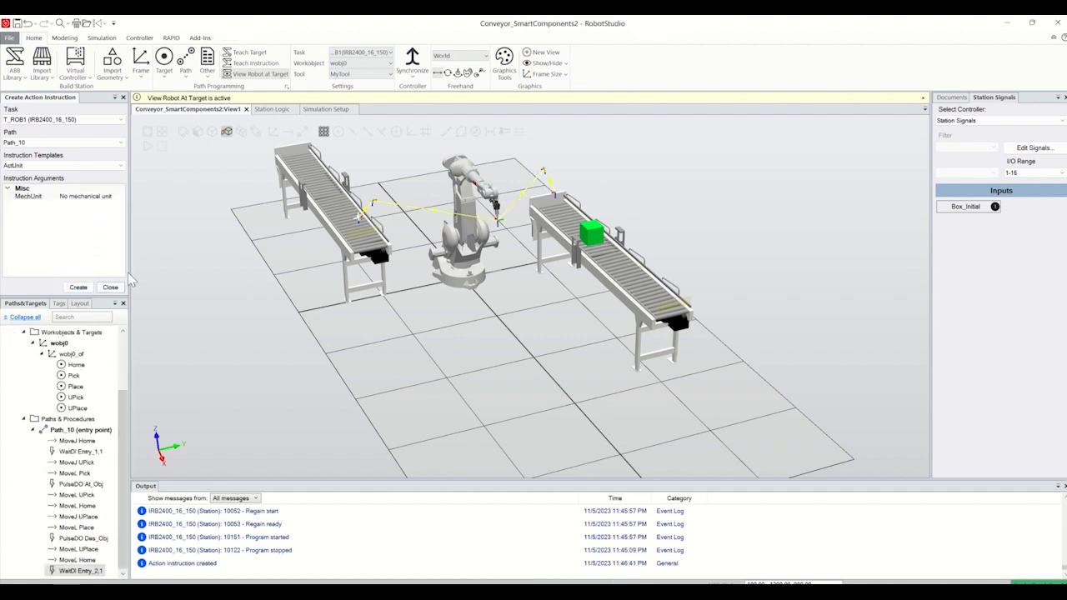
pyautogui.click(110, 287)
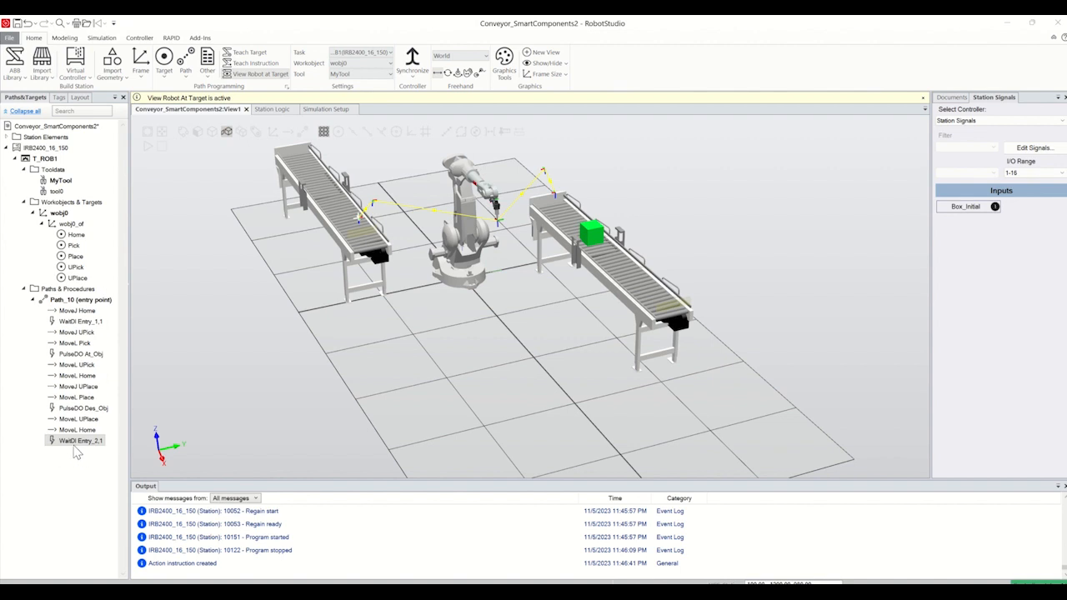
# - Synchronize Path_10, including its Entry_2 wait instruction, to RAPID in Module1
pyautogui.rightClick(92, 302)
pyautogui.click(116, 317)
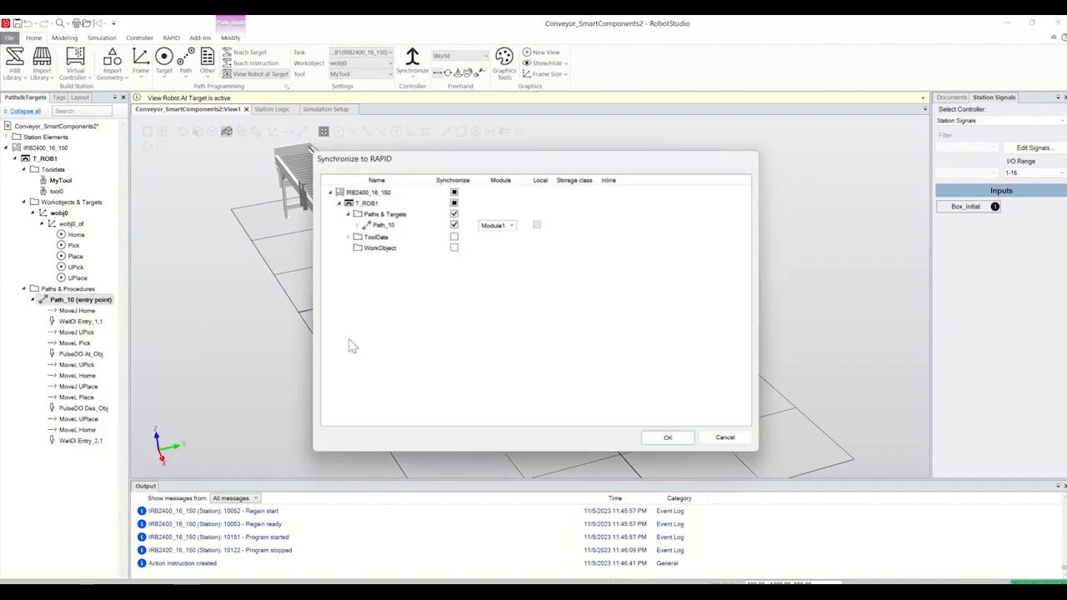
pyautogui.click(664, 437)
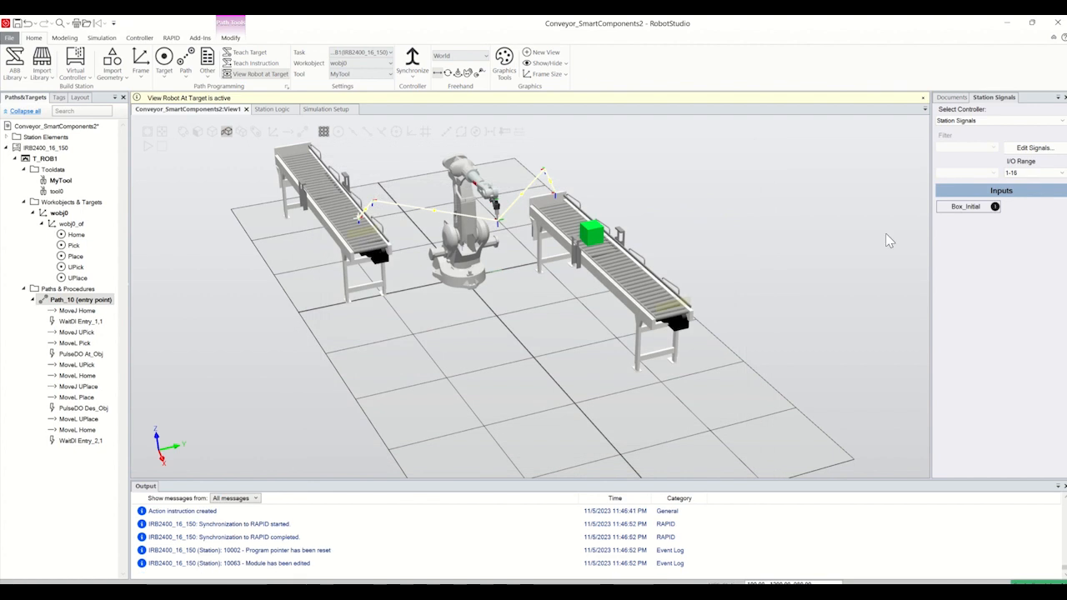
# - Return the box to the first conveyor with the Box_Initial signal and simulate the transfer to the second conveyor
pyautogui.click(962, 211)
pyautogui.click(965, 208)
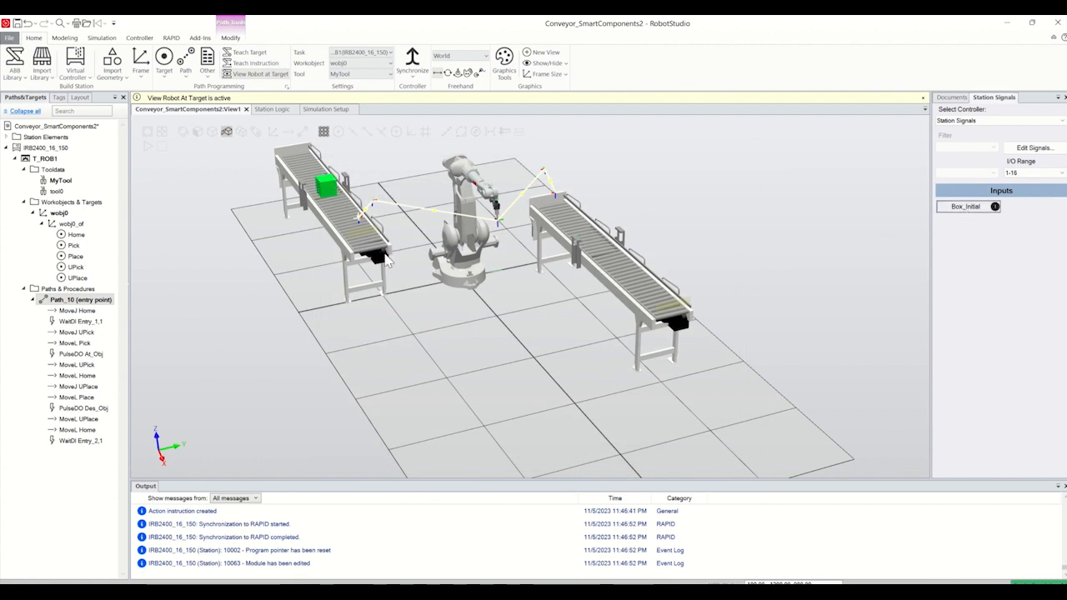
pyautogui.click(147, 145)
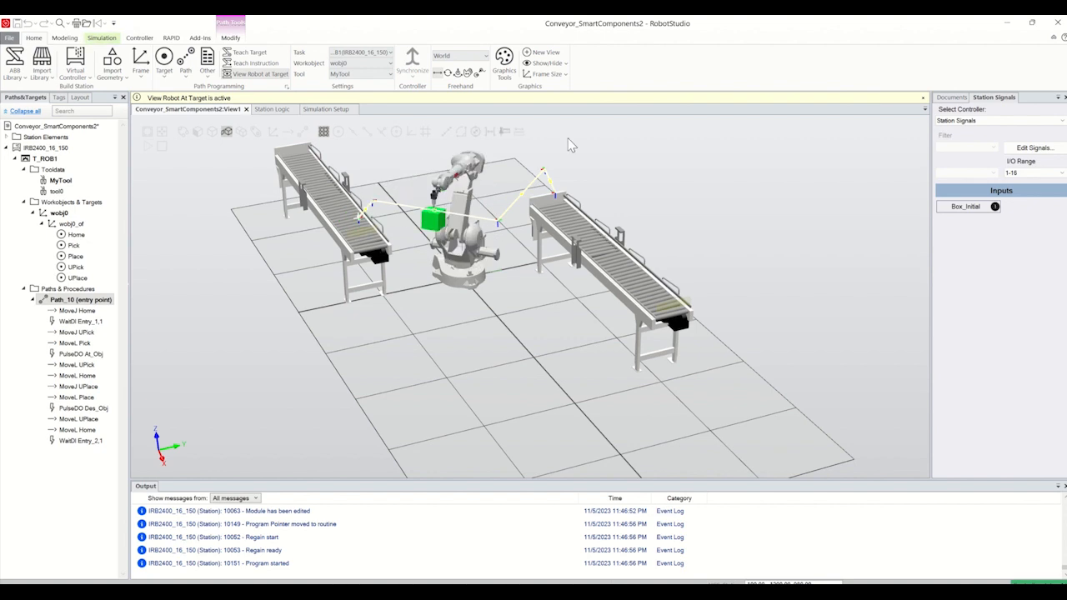
pyautogui.scroll(2, 557, 177)
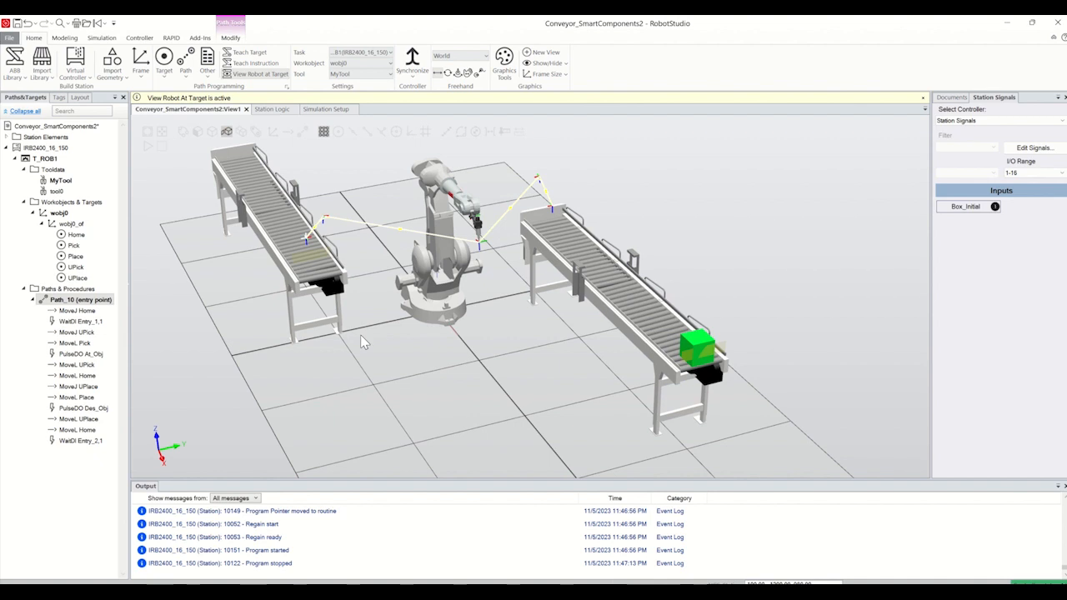
# - Reset the box with Box_Initial, rerun the full simulation, and return the box to its initial position again
pyautogui.click(958, 207)
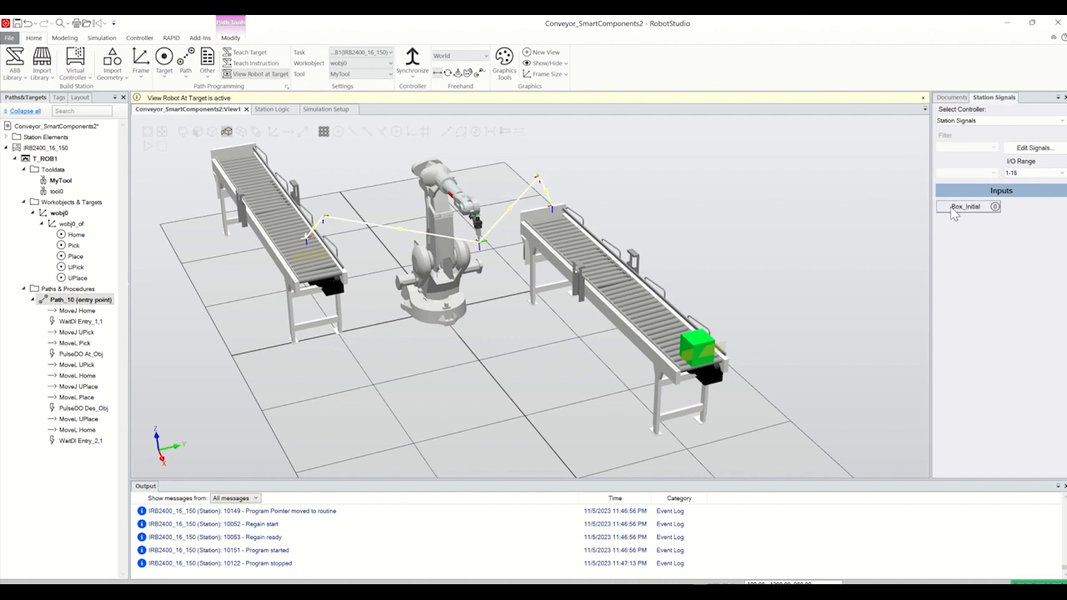
pyautogui.click(957, 208)
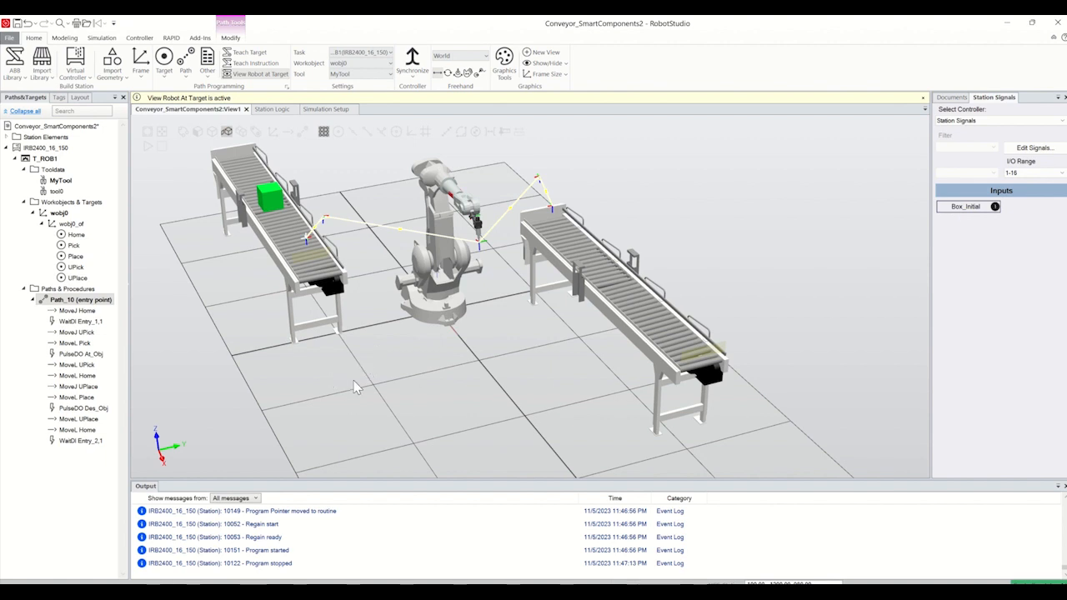
pyautogui.click(148, 147)
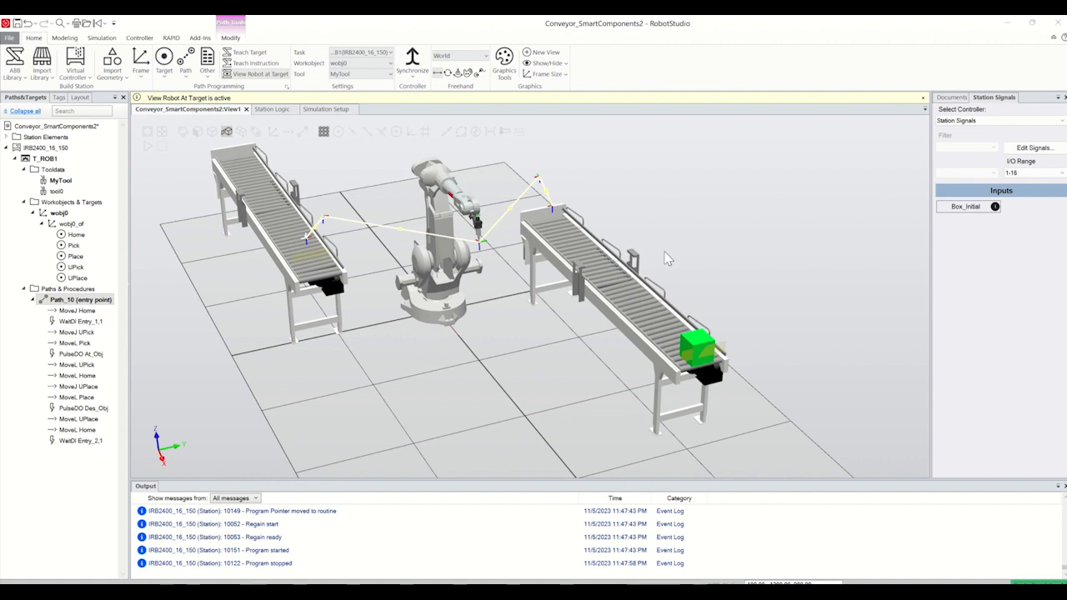
pyautogui.click(965, 207)
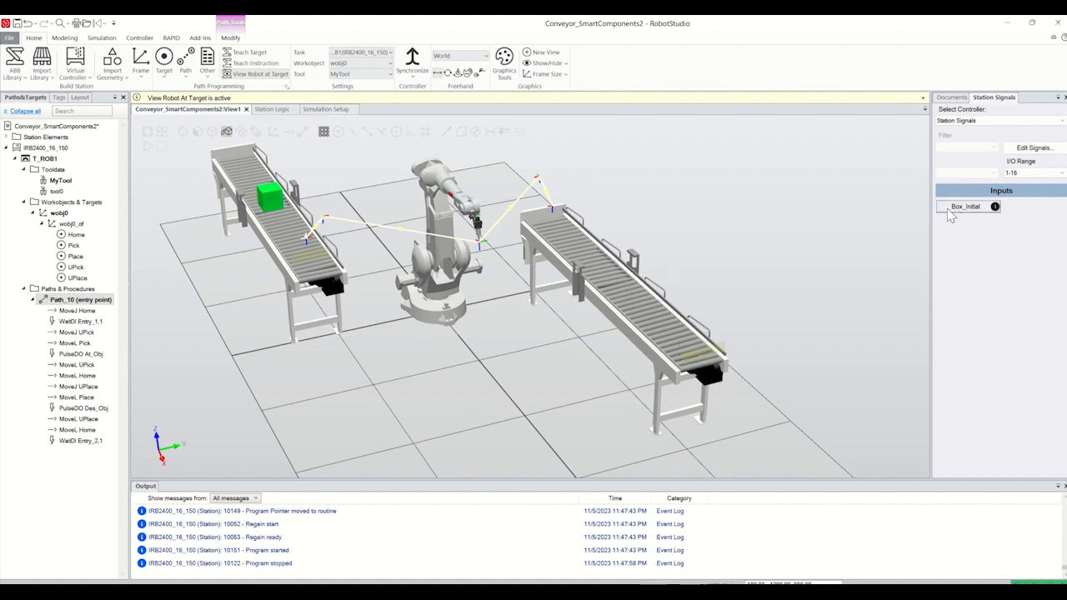
# - Connect PlaneSensor_2's SensorOut to the Positioner's Execute in the station logic, and shift PlaneSensor_2 aside to clear the connection lines
pyautogui.click(272, 109)
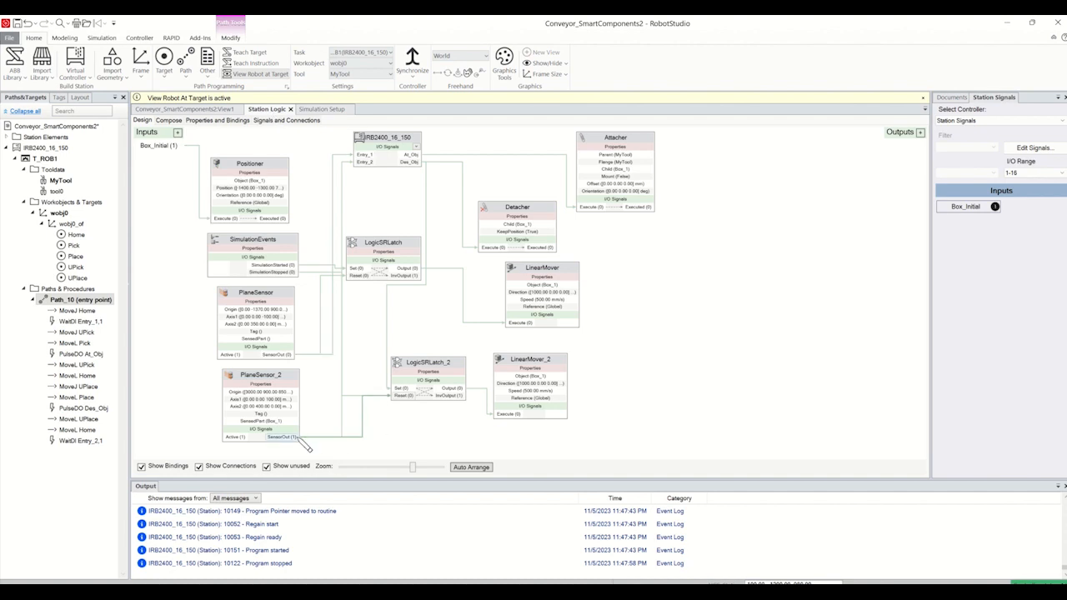
pyautogui.moveTo(298, 437); pyautogui.dragTo(215, 221)
pyautogui.moveTo(298, 439); pyautogui.dragTo(213, 218)
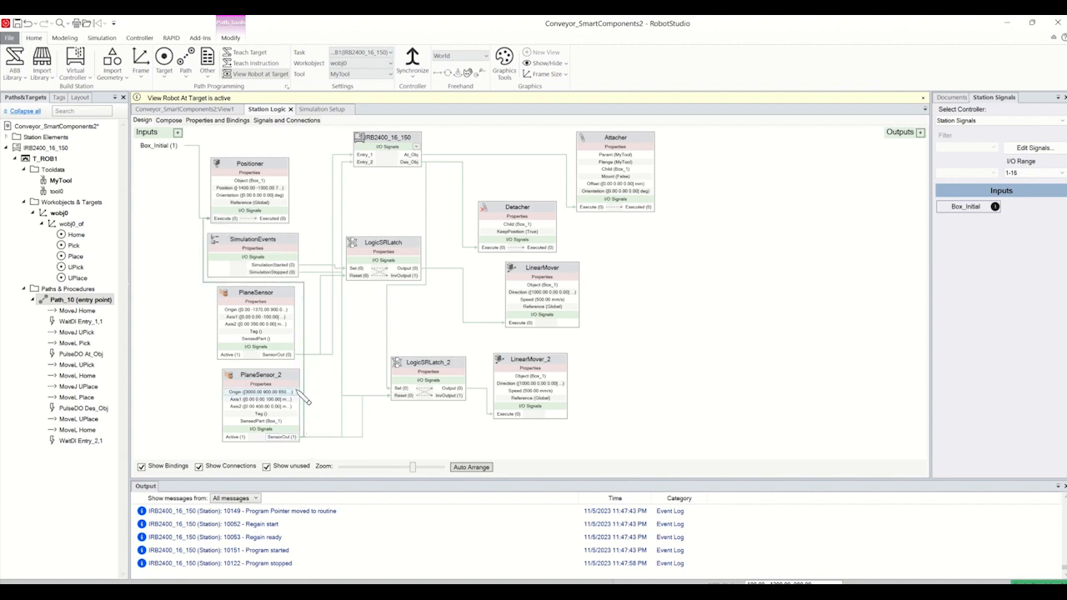
pyautogui.moveTo(289, 382); pyautogui.dragTo(256, 382)
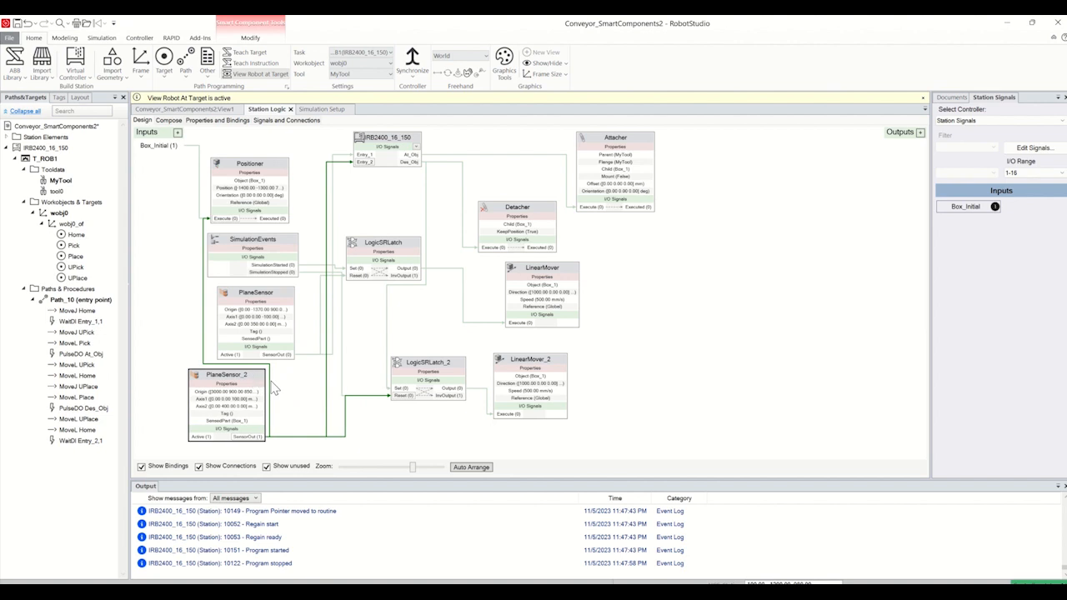
# - Synchronize Path_10 to RAPID in Module1 and start the simulation to test the sensor-triggered box repositioning
pyautogui.click(179, 109)
pyautogui.rightClick(67, 297)
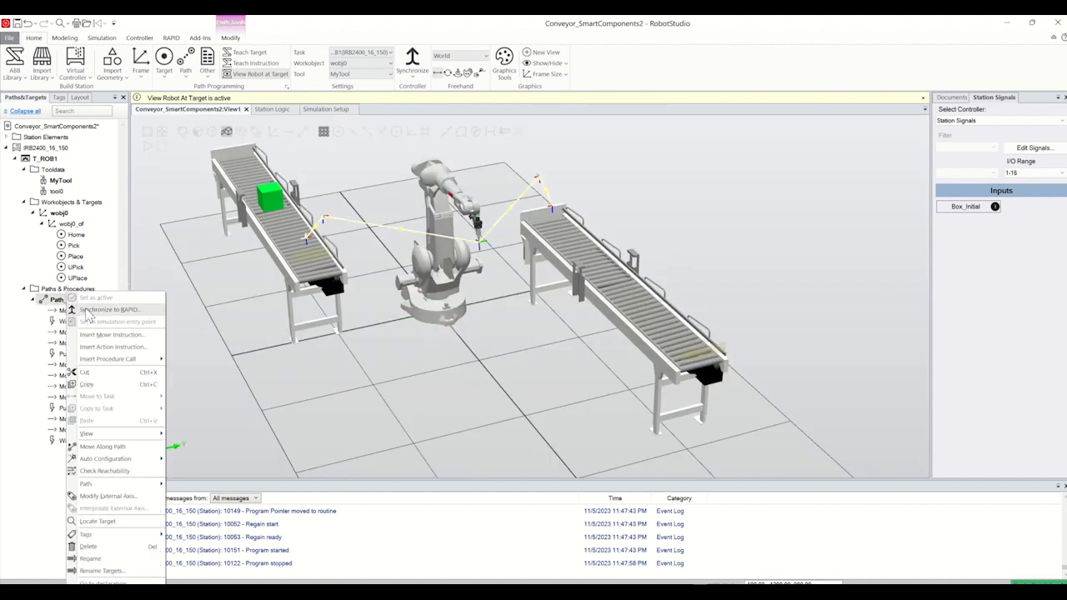
pyautogui.click(94, 310)
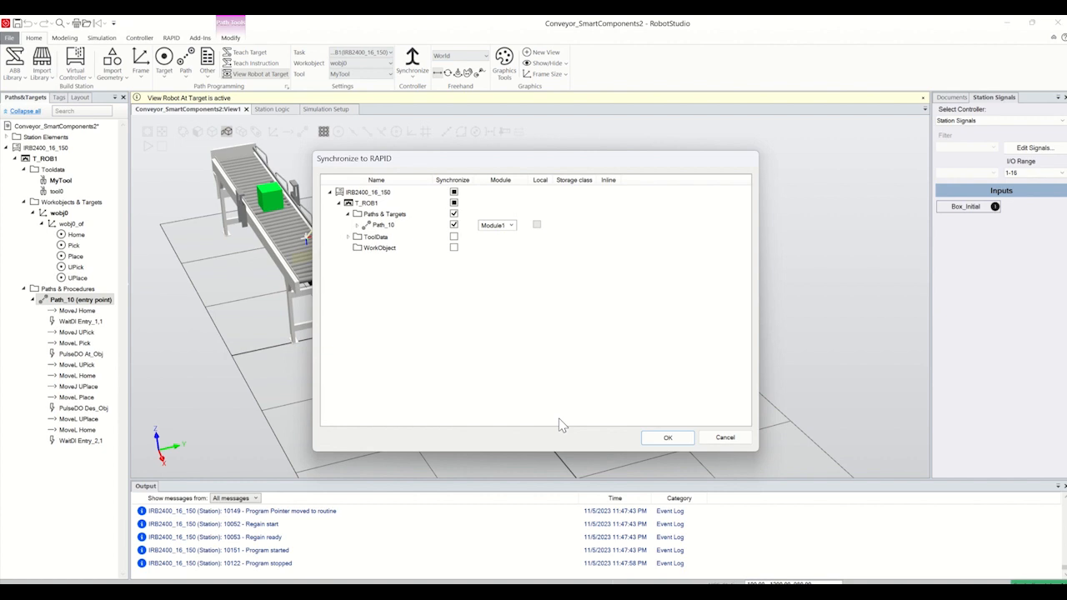
pyautogui.click(665, 436)
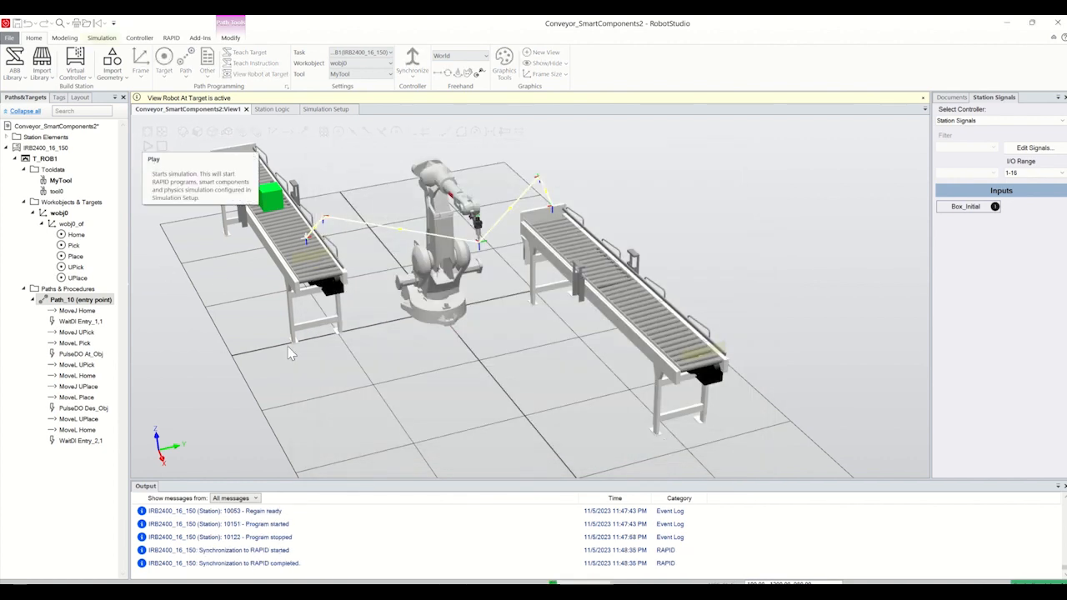
pyautogui.click(147, 147)
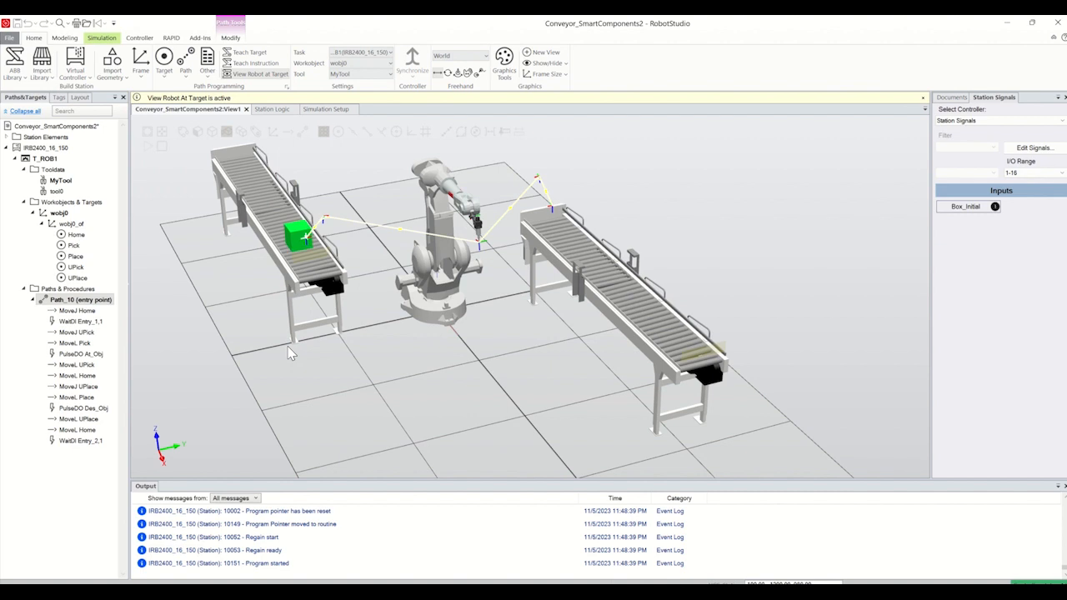